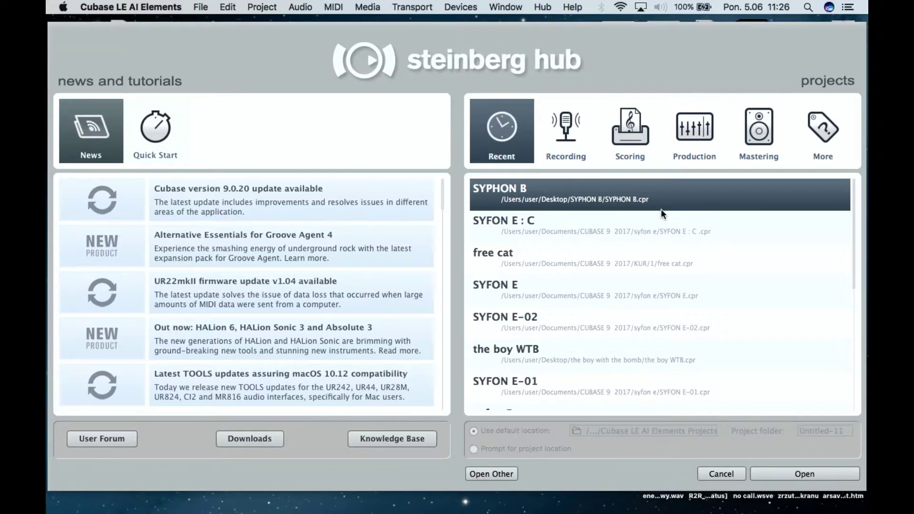
# - Open the recent project SYPHON B and glue the kopia perk parts on the GARY track into one part
pyautogui.click(814, 469)
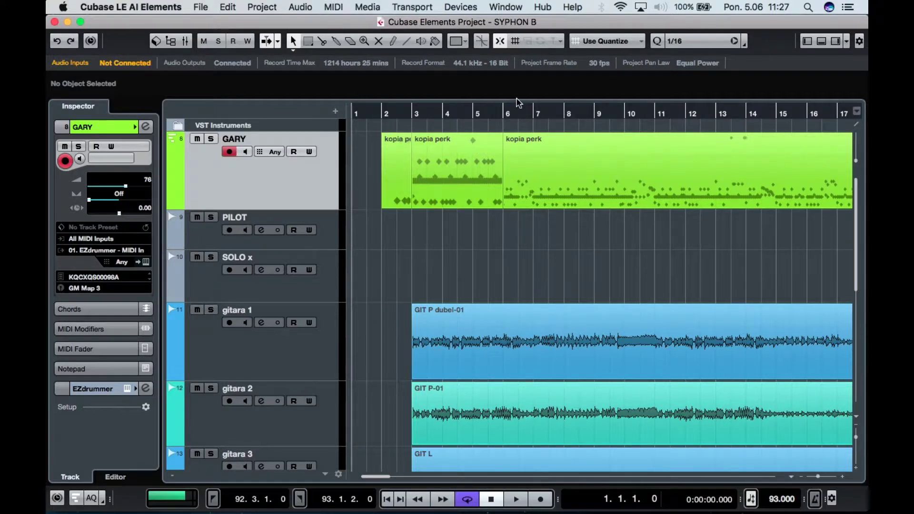
pyautogui.click(363, 149)
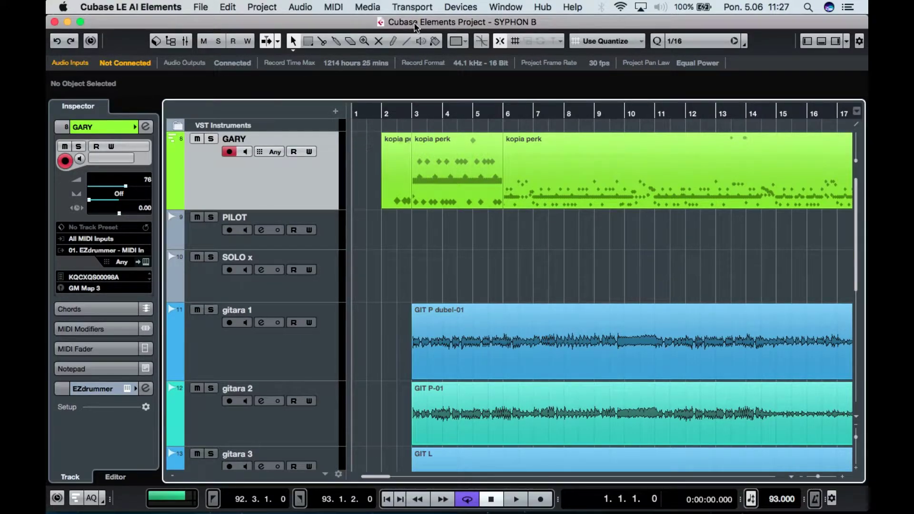
pyautogui.click(336, 40)
pyautogui.click(401, 140)
pyautogui.click(402, 141)
pyautogui.click(293, 43)
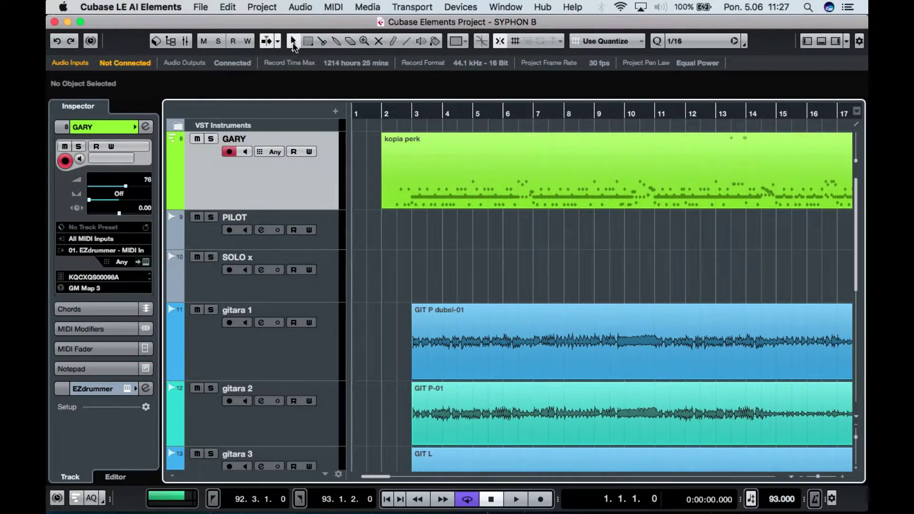
# - Check the kopia perk track below Group Tracks and return to the GARY track
pyautogui.scroll(-7, 392, 321)
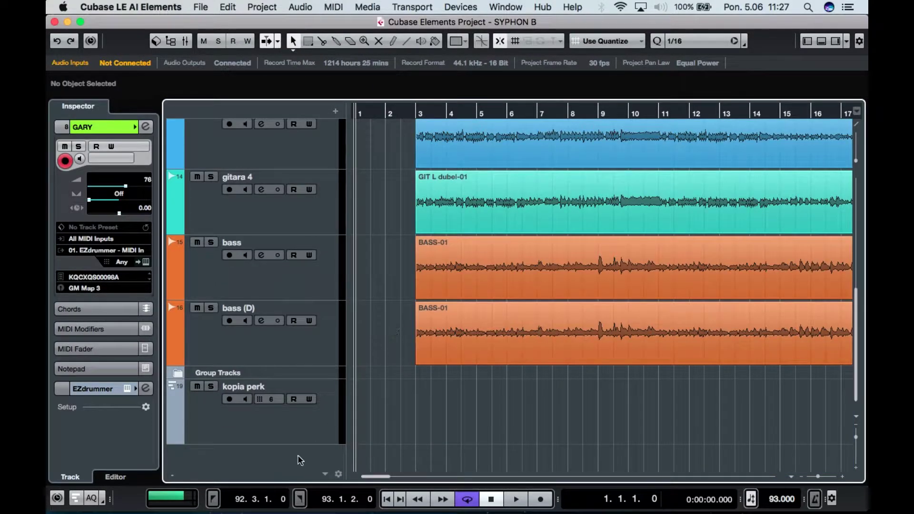
pyautogui.click(303, 411)
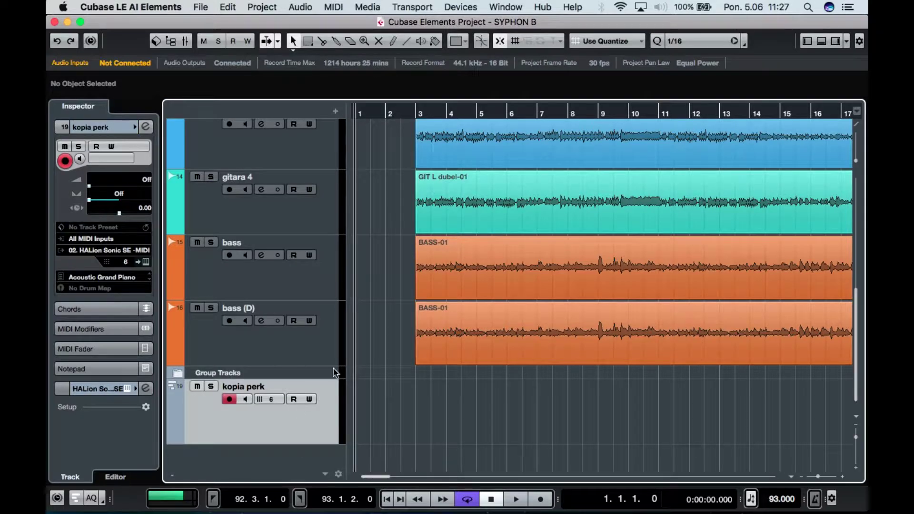
pyautogui.click(321, 357)
pyautogui.scroll(7, 417, 221)
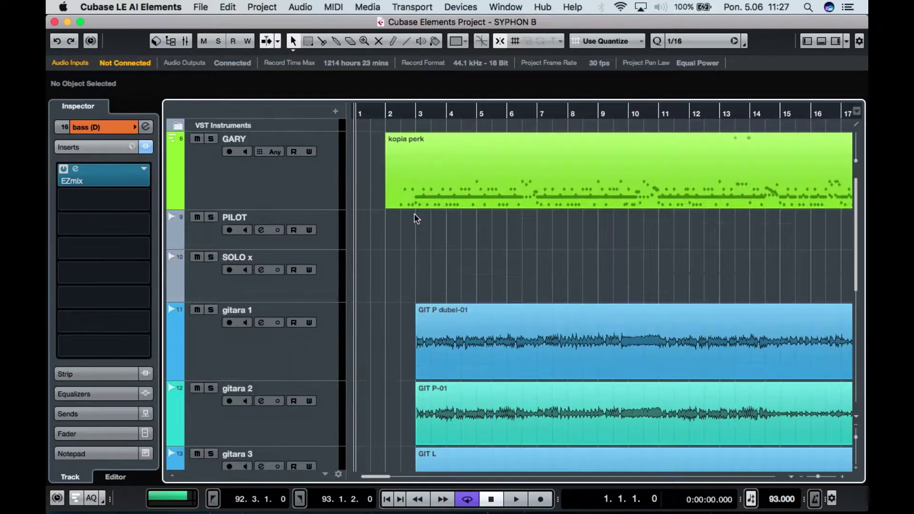
# - Select the glued kopia perk part on the GARY track and play back the full mix
pyautogui.click(440, 181)
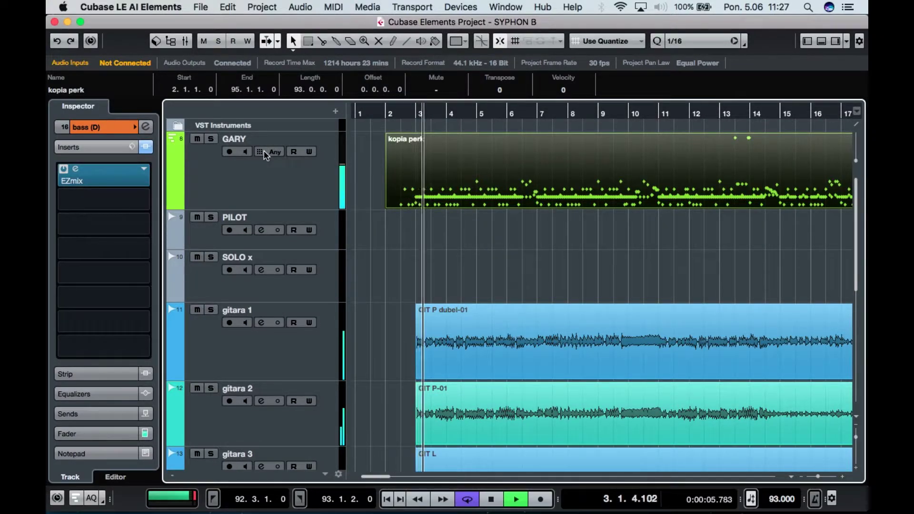
pyautogui.click(196, 497)
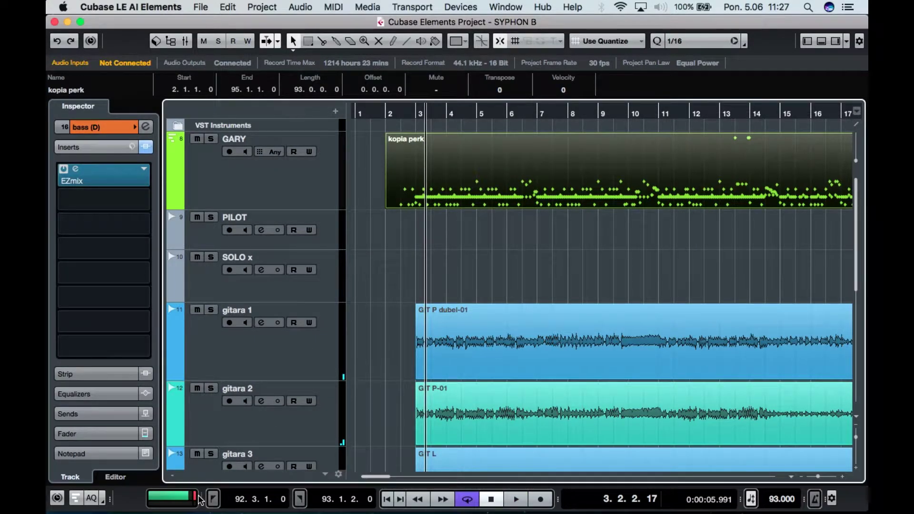
pyautogui.click(193, 498)
pyautogui.press('space')
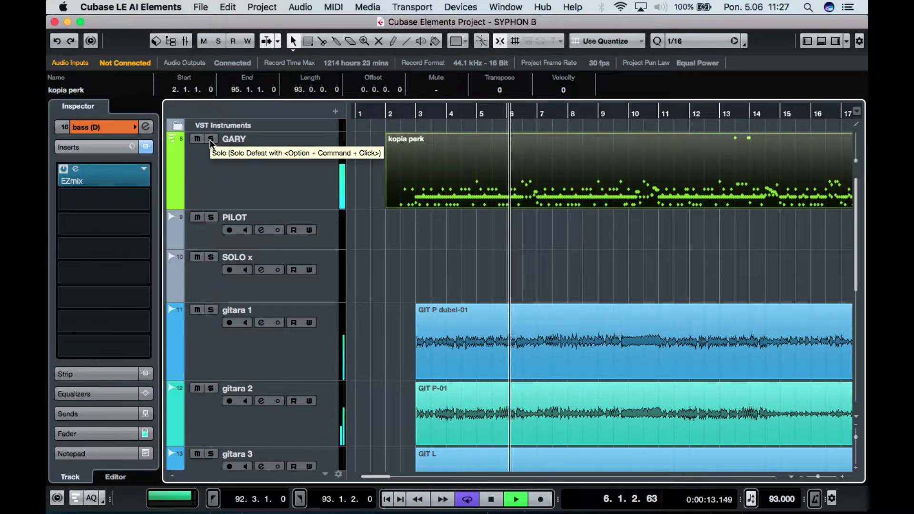
pyautogui.press('space')
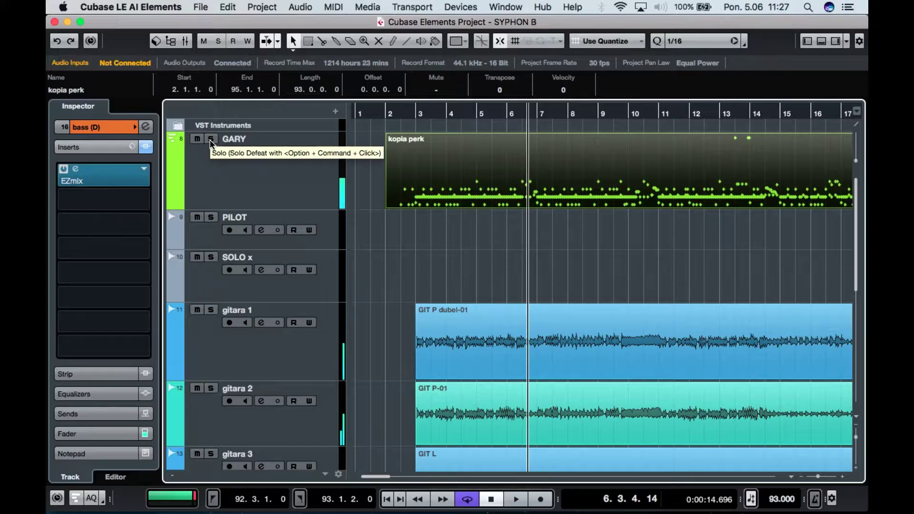
# - Play the project from bar 3, solo the GARY track, and audition its drum part around bars 7 and 10
pyautogui.click(336, 182)
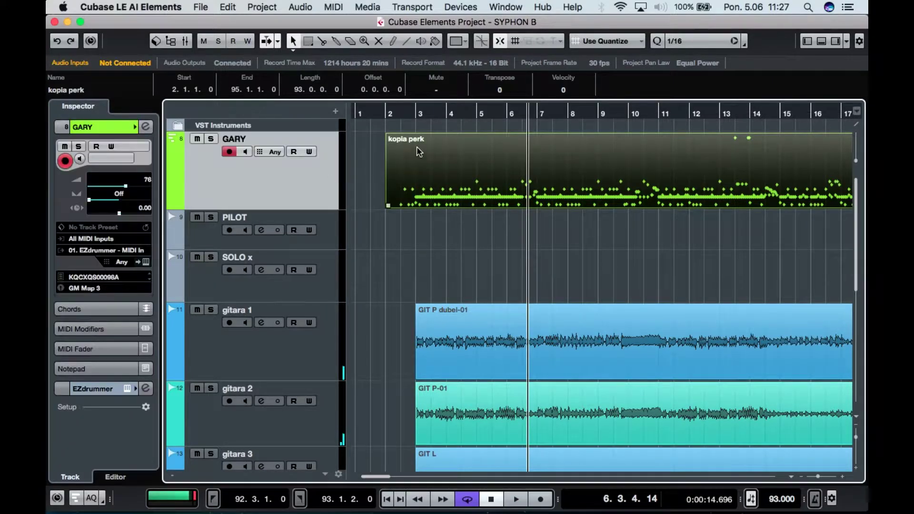
pyautogui.click(413, 110)
pyautogui.press('space')
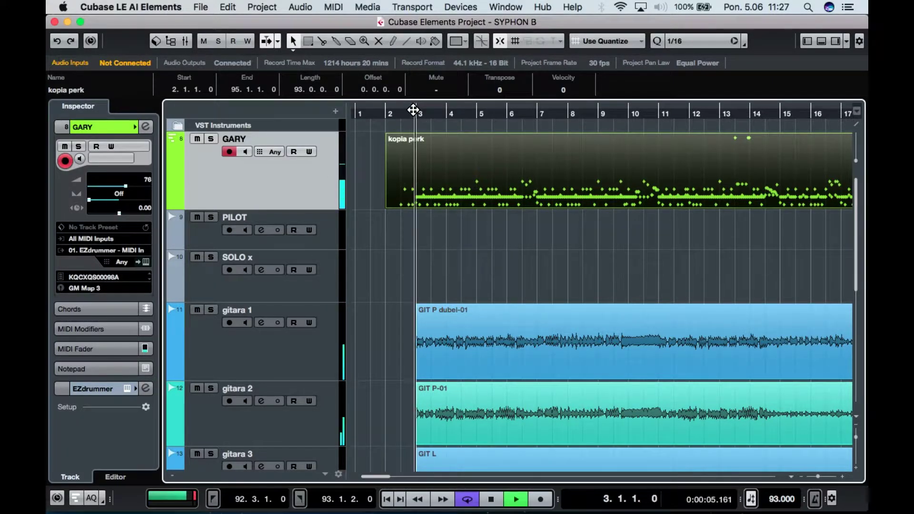
pyautogui.click(211, 138)
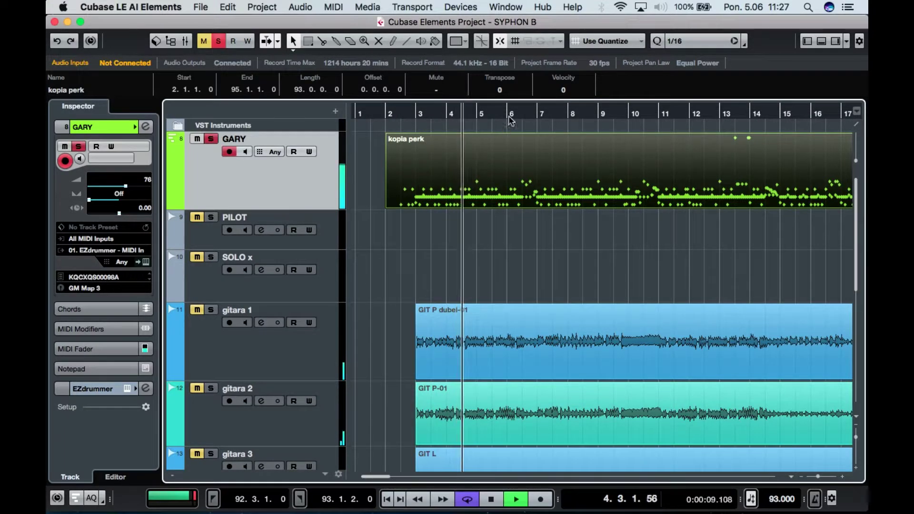
pyautogui.click(530, 110)
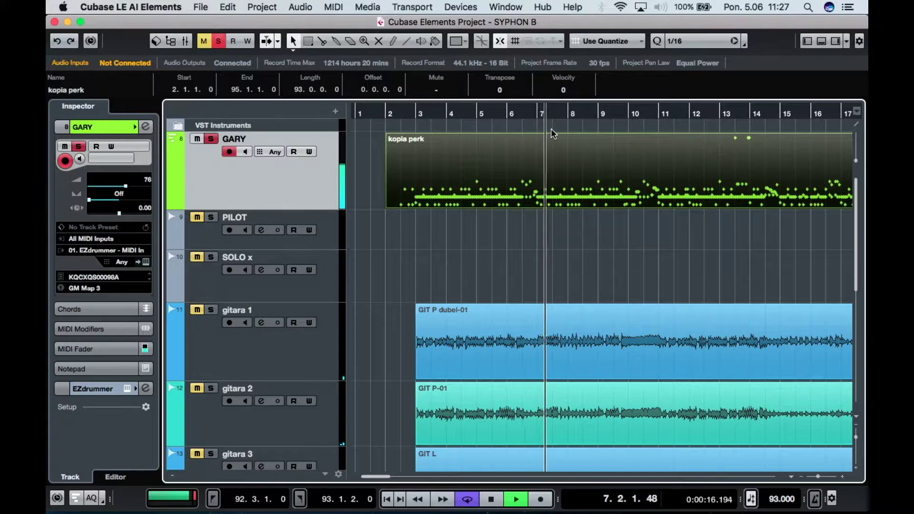
pyautogui.click(637, 118)
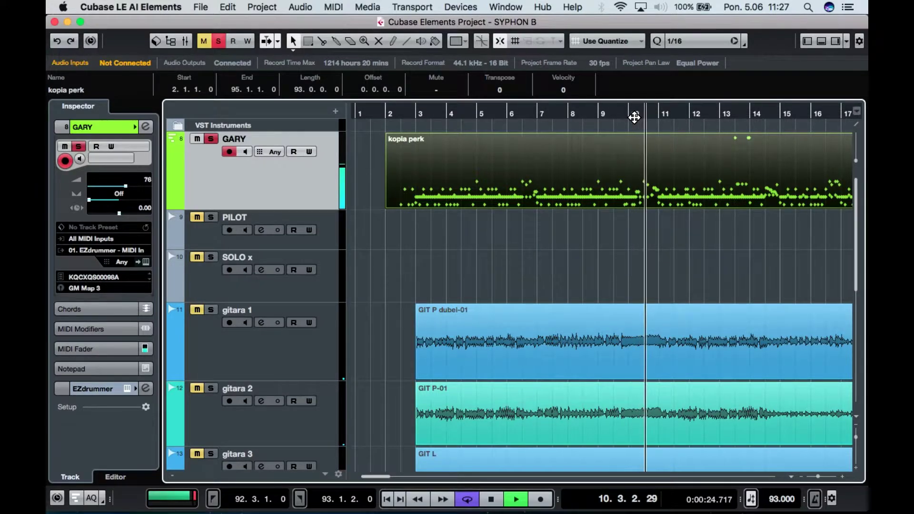
pyautogui.press('space')
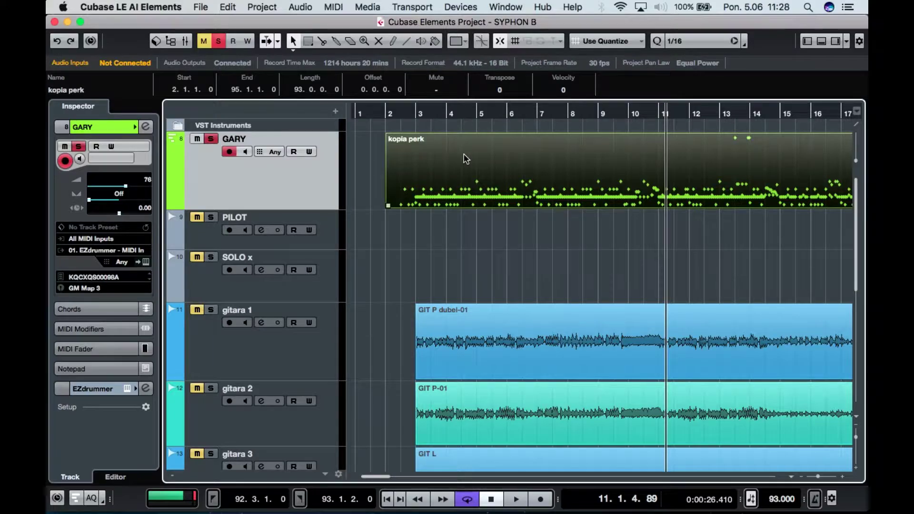
# - Move the drum part from the GARY track to the kopia perk track, starting at 1.1.3.0, and mute it
pyautogui.click(390, 114)
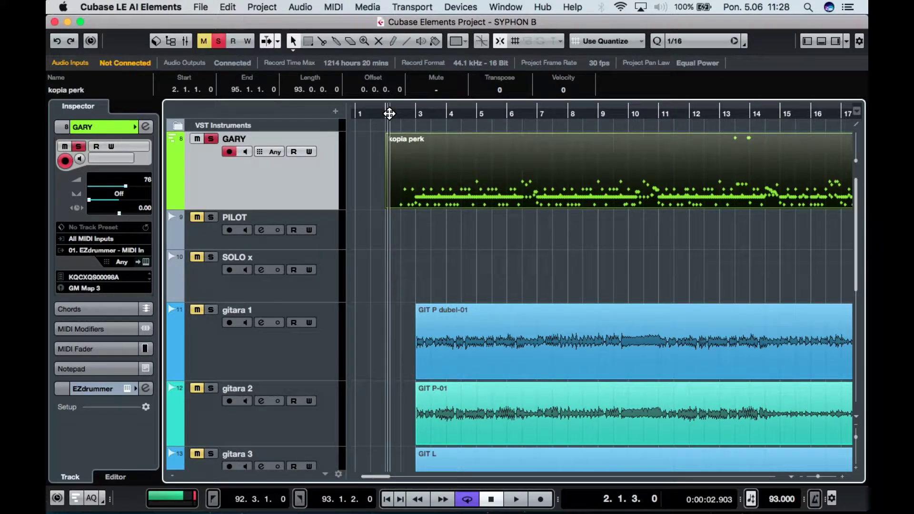
pyautogui.moveTo(438, 189); pyautogui.dragTo(404, 421)
pyautogui.click(378, 41)
pyautogui.click(429, 401)
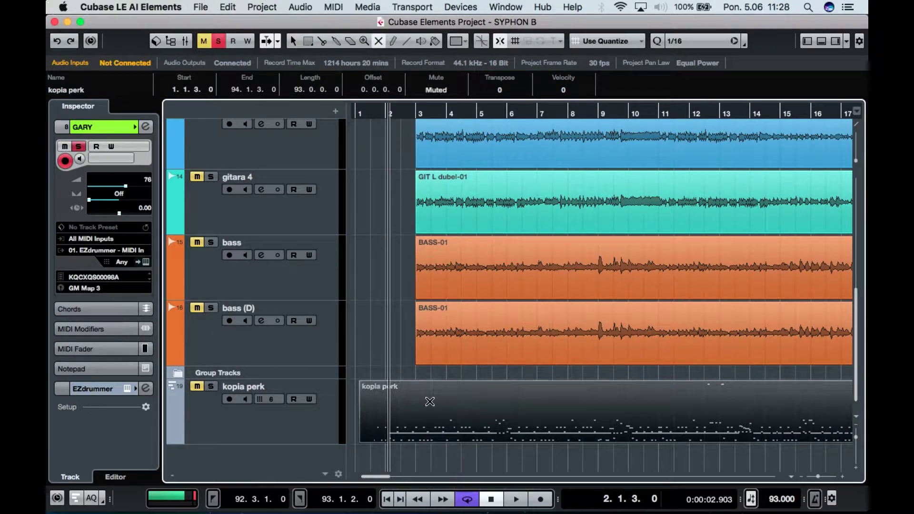
# - Audition the project with the drum part muted, turning off all solos to hear the guitars and bass
pyautogui.press('space')
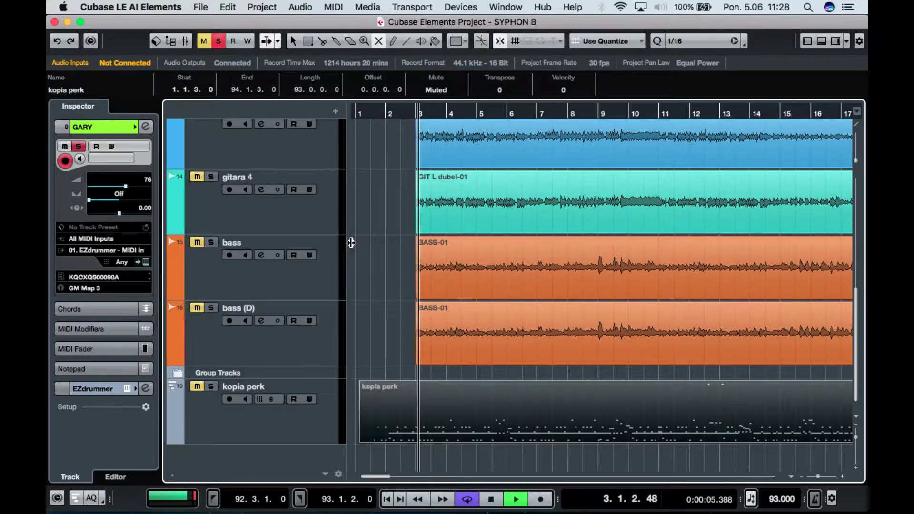
pyautogui.press('space')
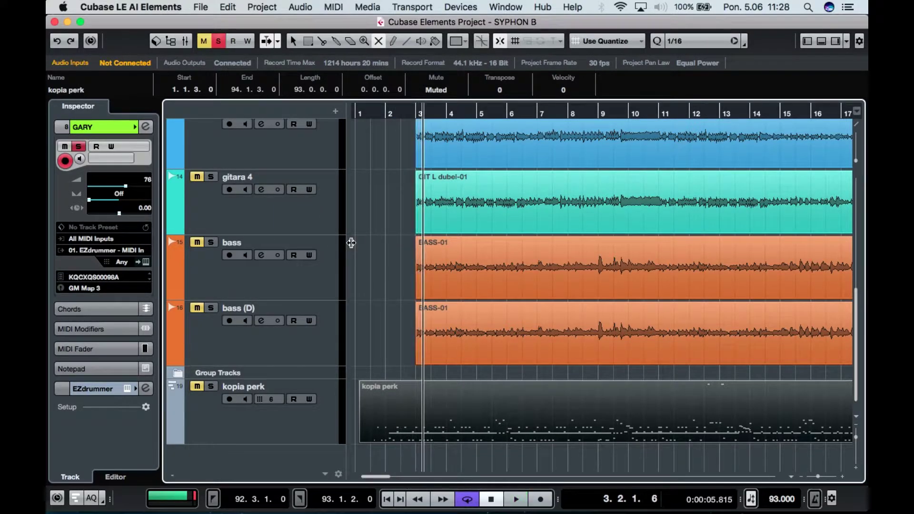
pyautogui.click(216, 42)
pyautogui.press('space')
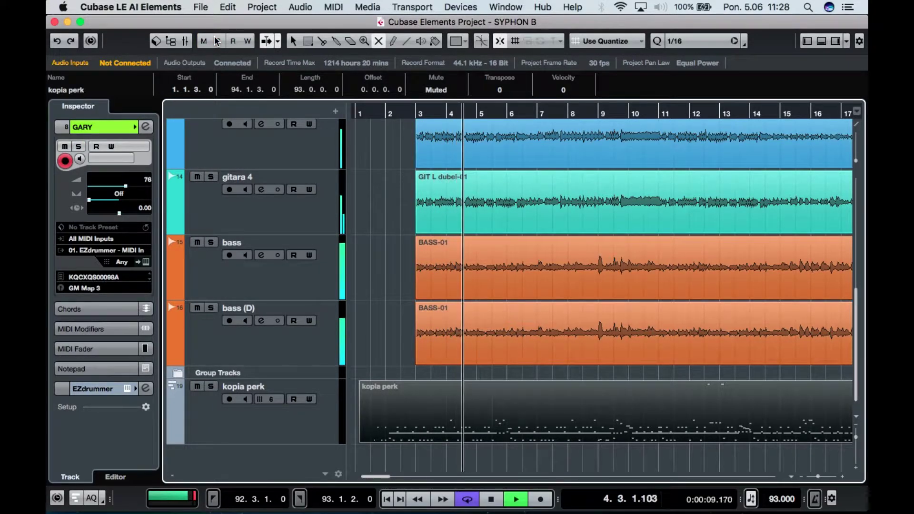
pyautogui.press('space')
# - Switch back to the Object Selection tool, place the playhead at bar 2, and select the GARY track
pyautogui.scroll(1, 397, 163)
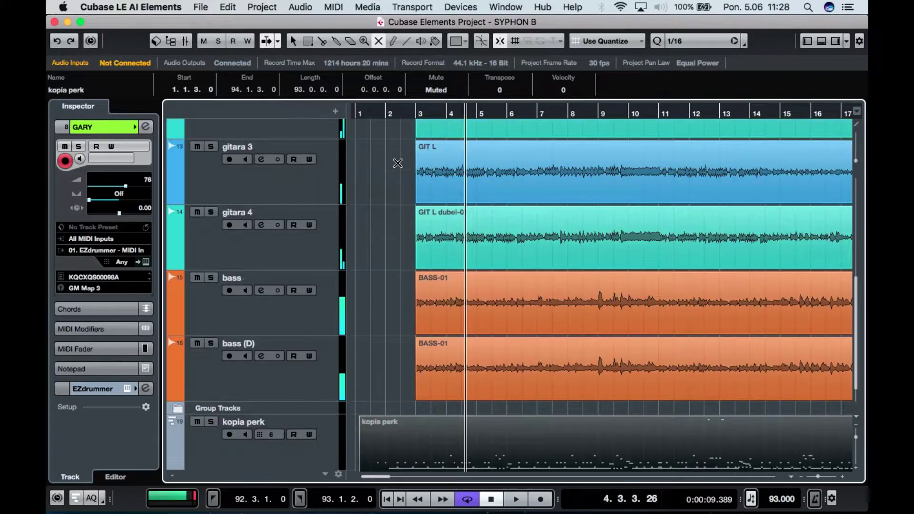
pyautogui.scroll(5, 397, 163)
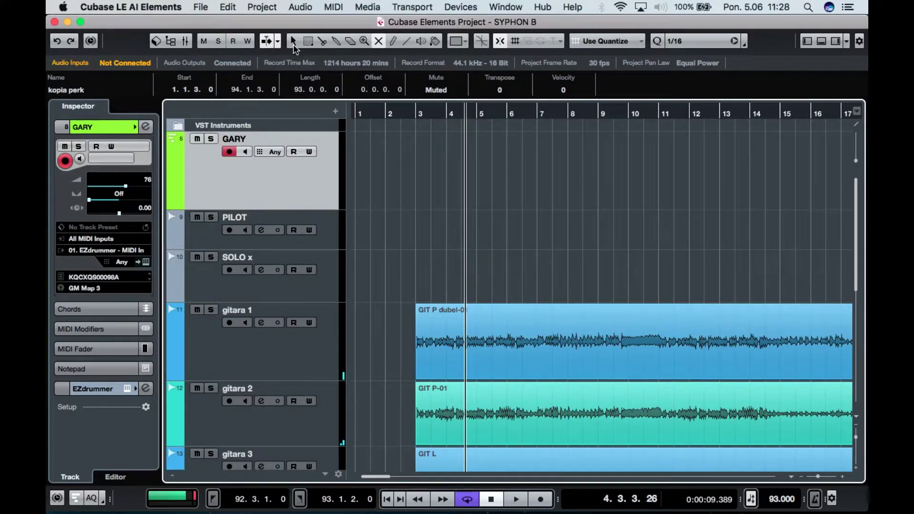
pyautogui.click(294, 44)
pyautogui.click(385, 113)
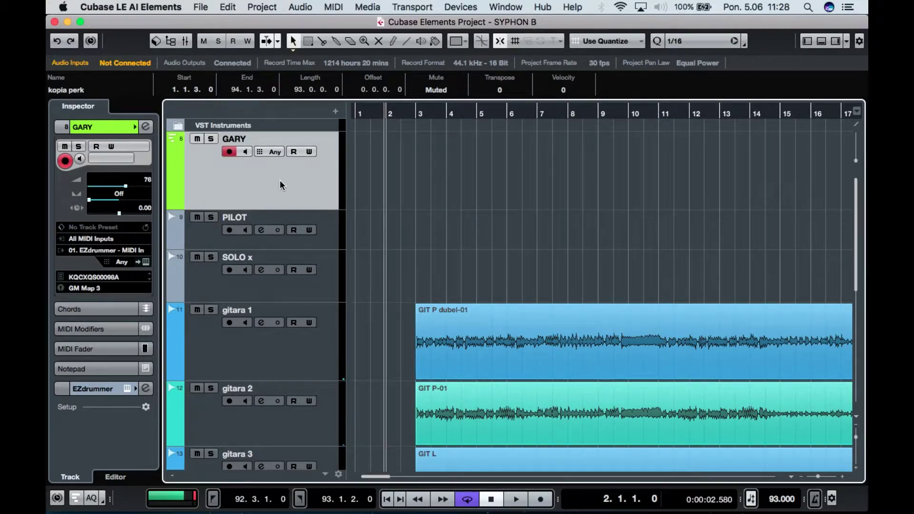
pyautogui.click(333, 242)
pyautogui.click(322, 192)
# - Import the MIDI file "perkusja syphon b midi.midi" into the current project without creating a new one
pyautogui.click(200, 7)
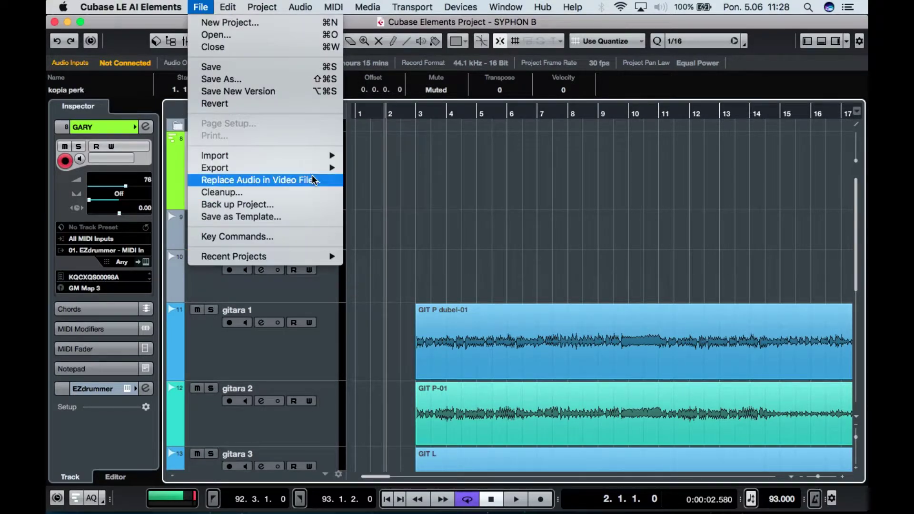
pyautogui.moveTo(310, 172)
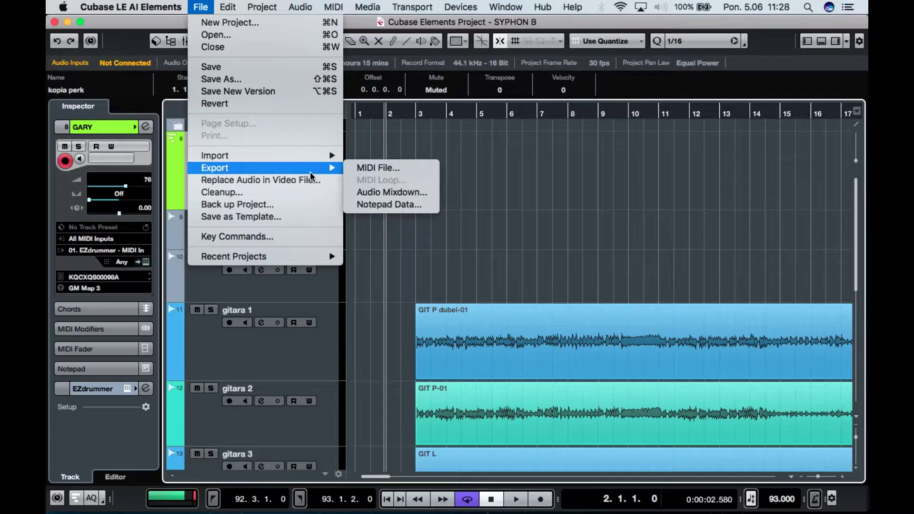
pyautogui.moveTo(282, 155)
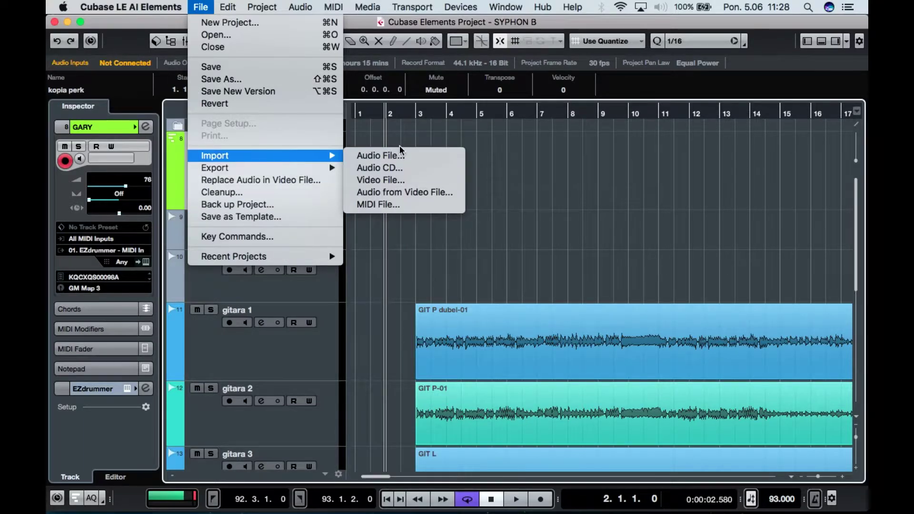
pyautogui.click(405, 205)
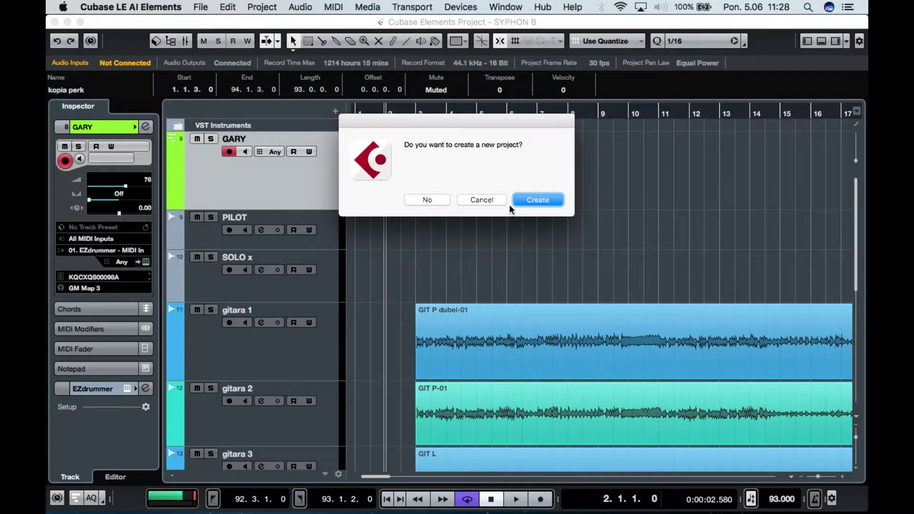
pyautogui.click(433, 206)
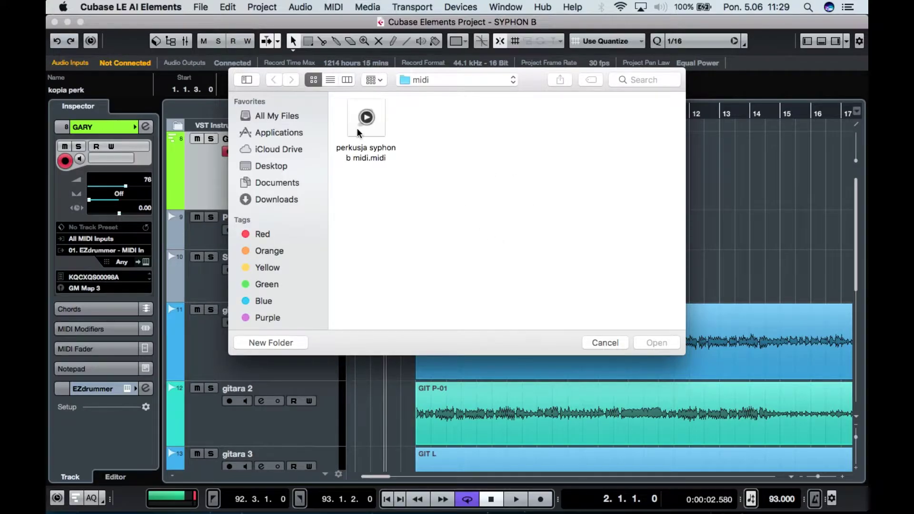
pyautogui.click(380, 135)
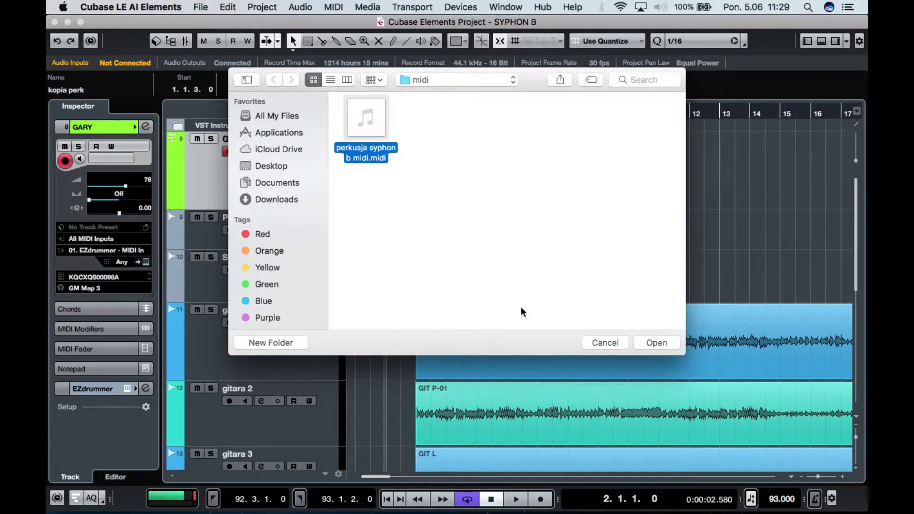
pyautogui.click(661, 343)
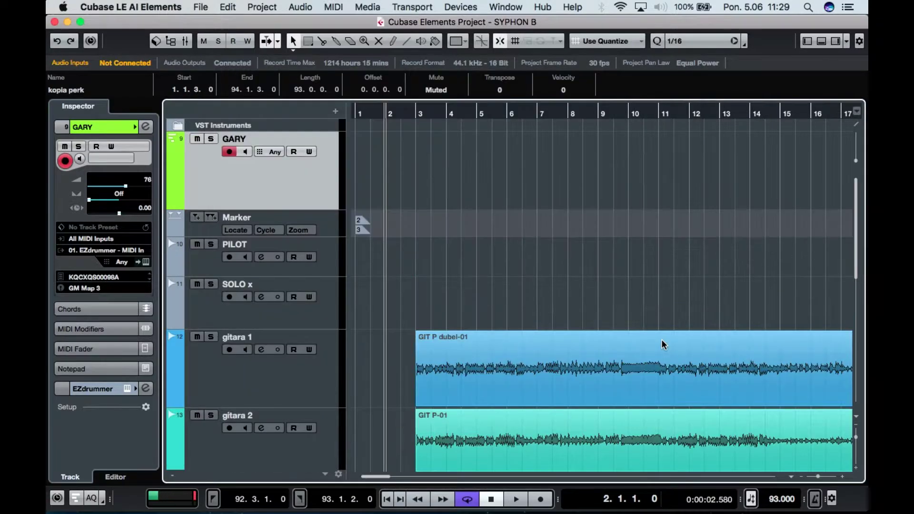
# - Select the imported kopia perk part starting at bar 3, solo its track, and start playback
pyautogui.scroll(-8, 421, 276)
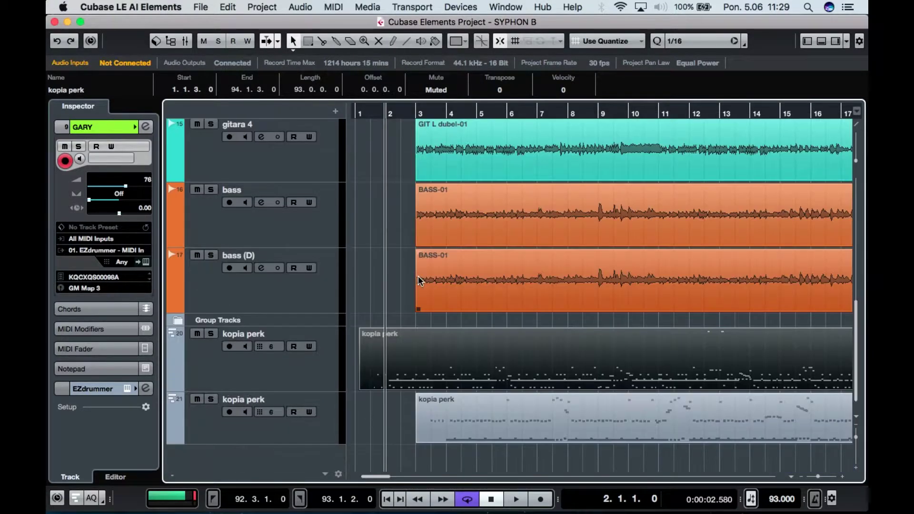
pyautogui.click(456, 453)
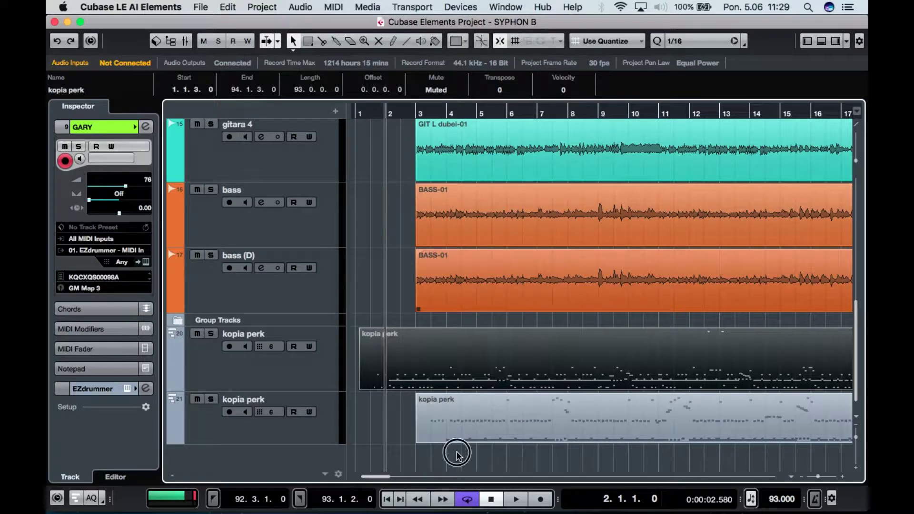
pyautogui.click(460, 407)
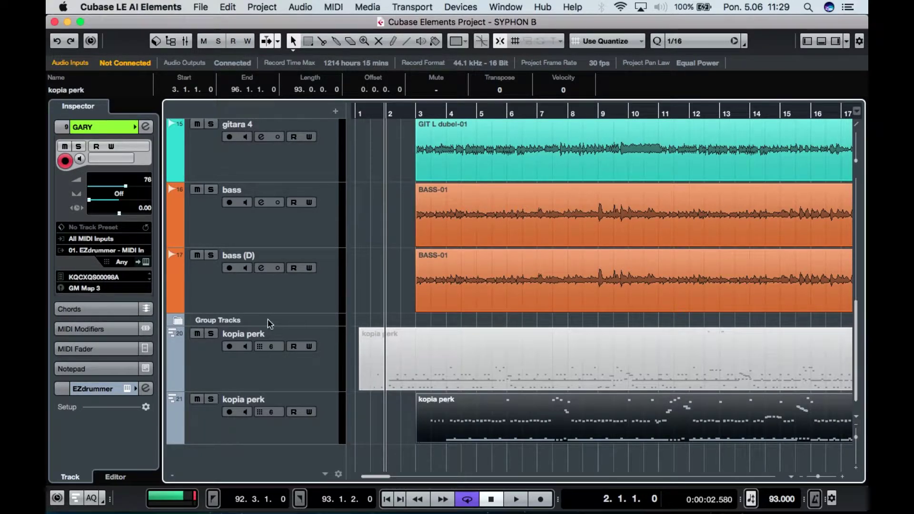
pyautogui.click(215, 403)
pyautogui.press('space')
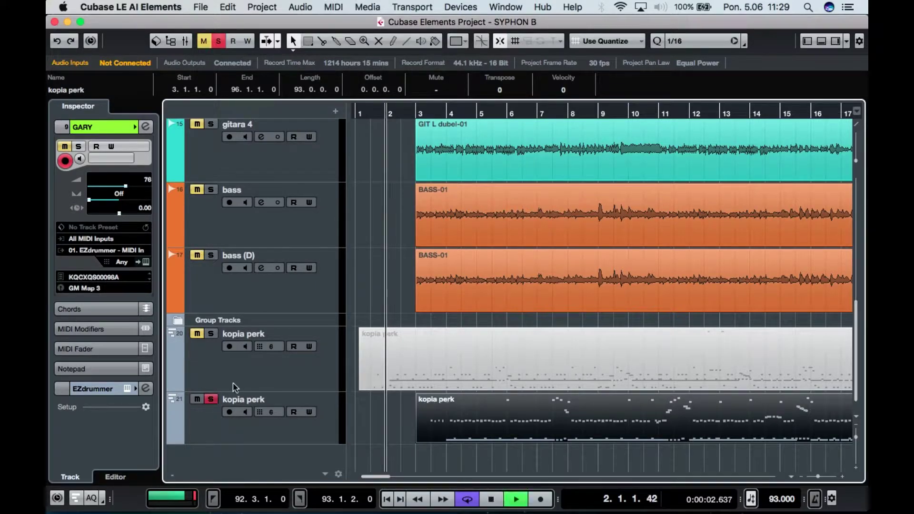
# - Solo the upper kopia perk track for comparison, turn off the solos on both kopia perk tracks, and stop playback
pyautogui.click(212, 339)
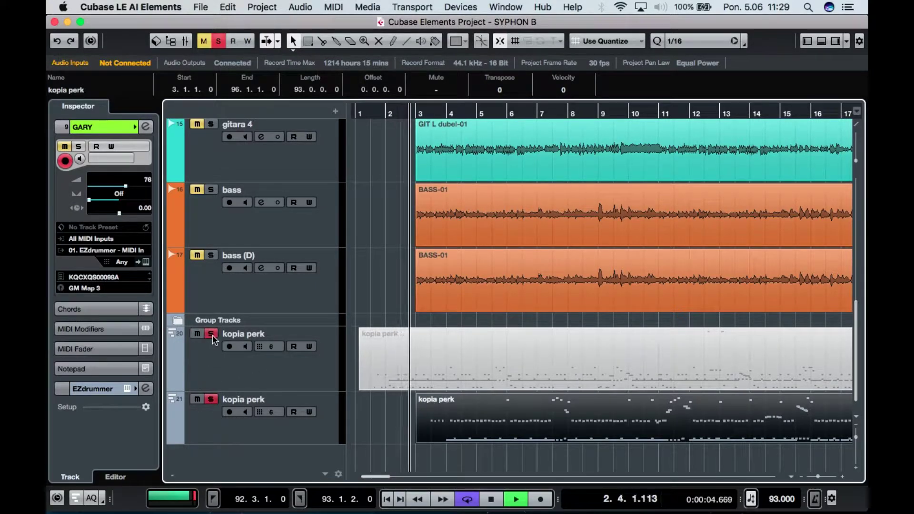
pyautogui.click(211, 398)
pyautogui.click(211, 333)
pyautogui.press('space')
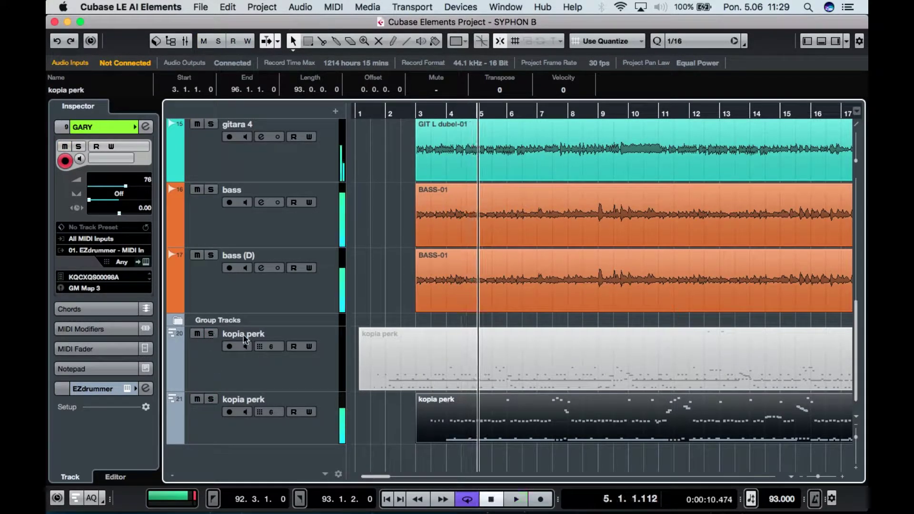
# - Align the muted kopia perk part to bar 1 and move the imported kopia perk part onto the GARY track at bar 2
pyautogui.click(486, 373)
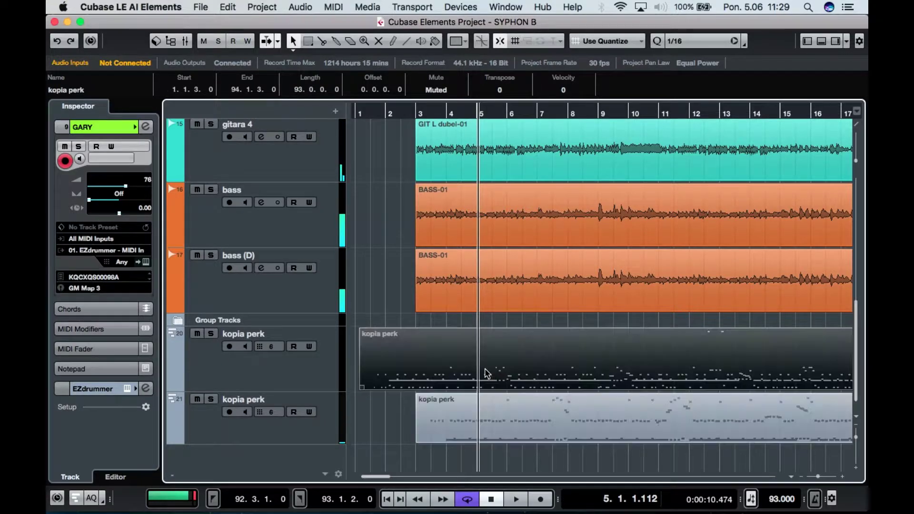
pyautogui.moveTo(422, 368); pyautogui.dragTo(400, 362)
pyautogui.click(442, 406)
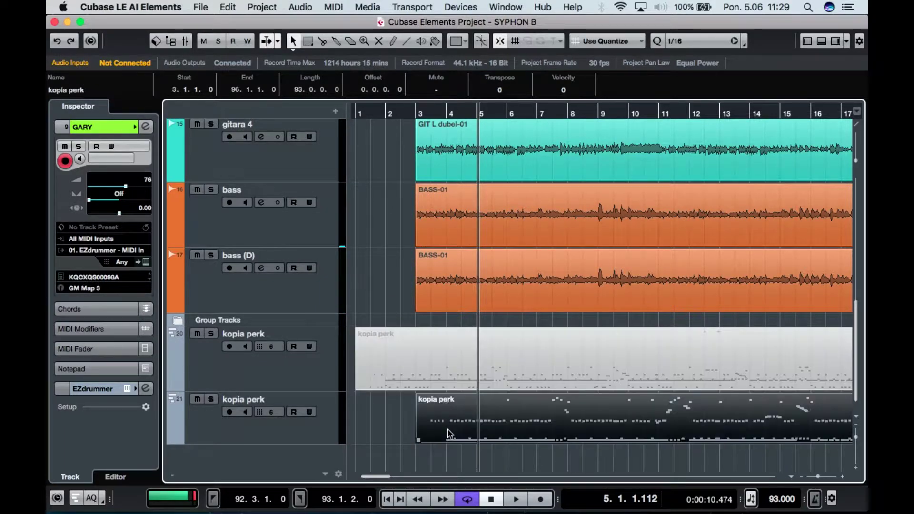
pyautogui.moveTo(448, 433)
pyautogui.mouseDown()
pyautogui.moveTo(445, 119)
pyautogui.moveTo(443, 457)
pyautogui.moveTo(442, 123)
pyautogui.moveTo(443, 180)
pyautogui.moveTo(413, 182)
pyautogui.moveTo(423, 180)
pyautogui.mouseUp()
pyautogui.moveTo(474, 165)
pyautogui.mouseDown()
pyautogui.moveTo(456, 167)
pyautogui.moveTo(470, 174)
pyautogui.mouseUp()
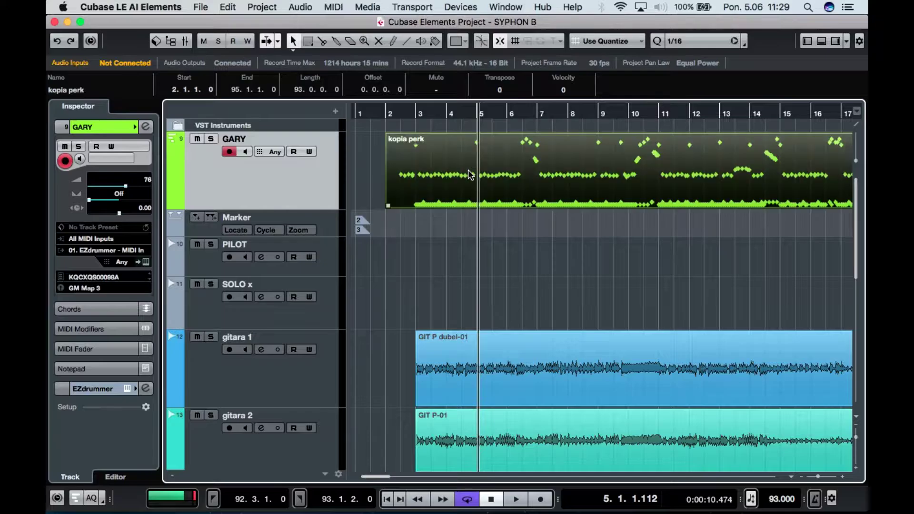
# - Remove the Marker track and the emptied second kopia perk track from the project
pyautogui.click(336, 224)
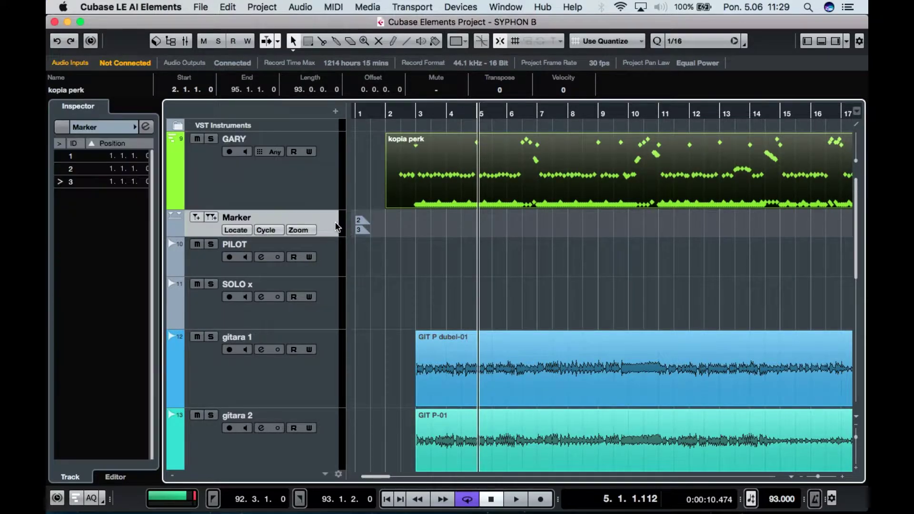
pyautogui.rightClick(337, 223)
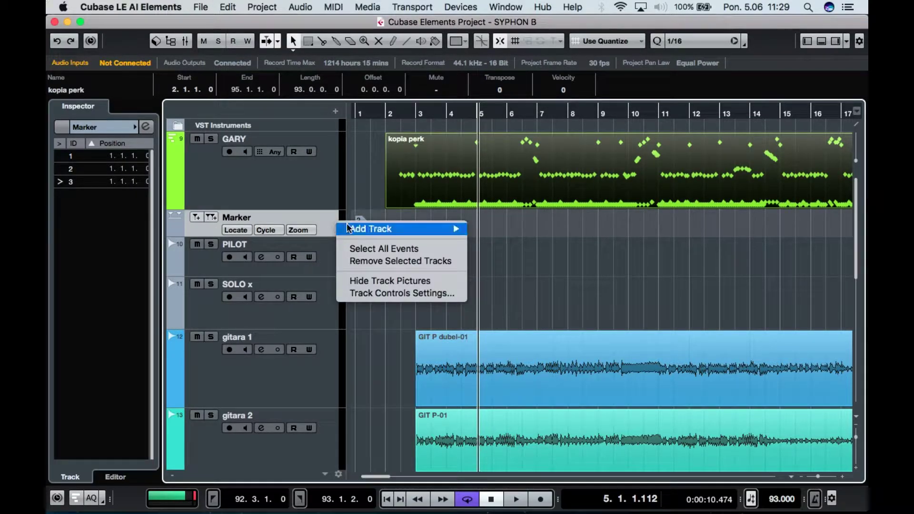
pyautogui.click(392, 260)
pyautogui.scroll(-10, 384, 286)
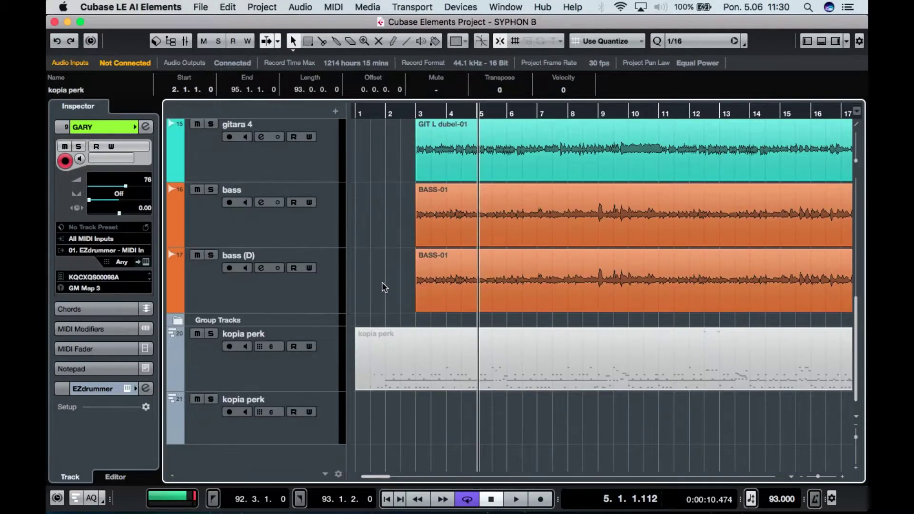
pyautogui.click(325, 441)
pyautogui.rightClick(327, 437)
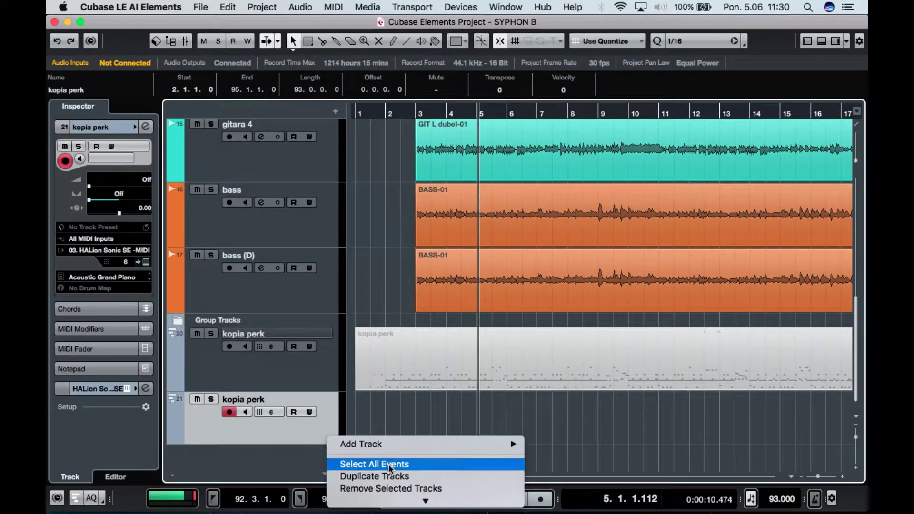
pyautogui.click(388, 489)
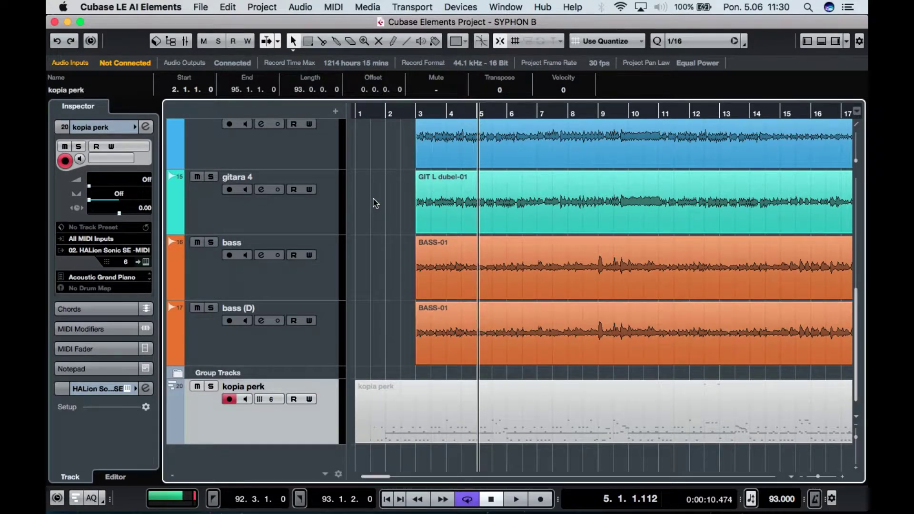
# - Play the project from bar 2 and solo the GARY track to hear the new drum part on its own
pyautogui.scroll(10, 370, 201)
pyautogui.click(384, 114)
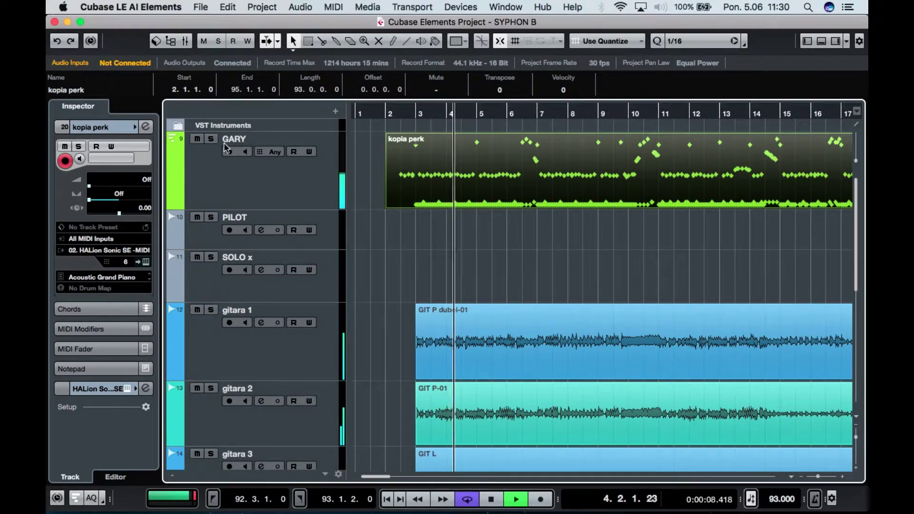
pyautogui.click(210, 139)
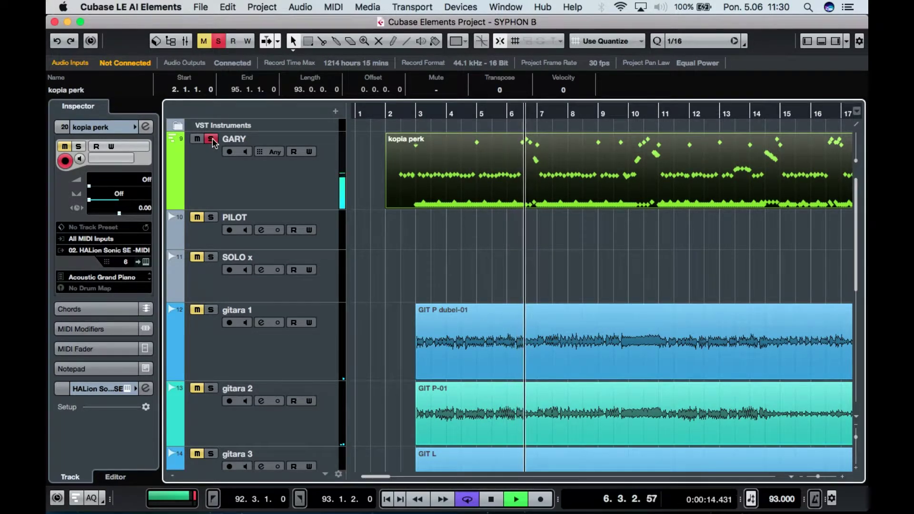
pyautogui.press('space')
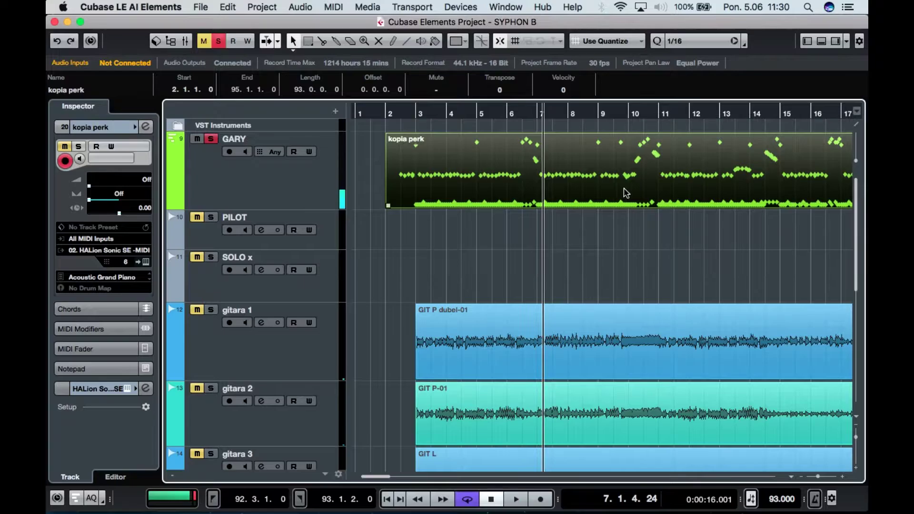
# - Audition the soloed drums from the middle of bar 10, stop playback, and return the playhead to bar 2
pyautogui.click(644, 113)
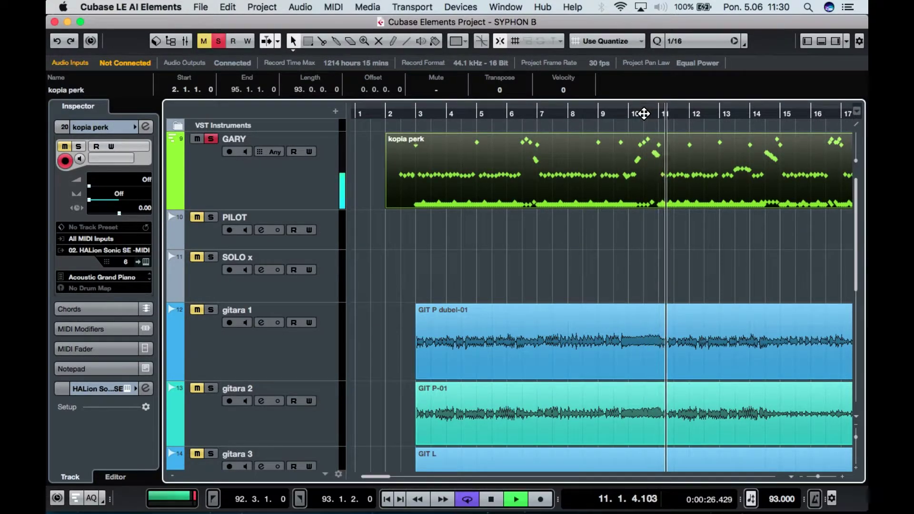
pyautogui.press('space')
pyautogui.click(385, 112)
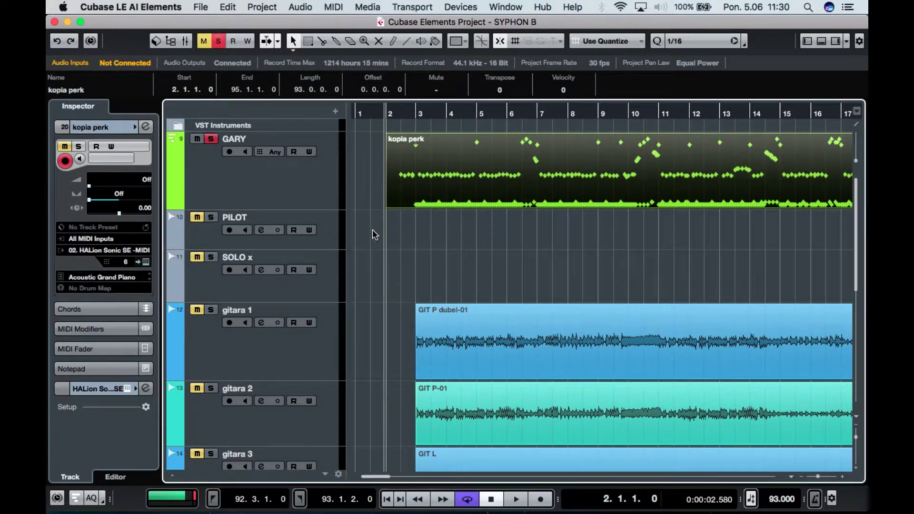
# - Add one stereo audio track named ADDICTIVE directly below the GARY track
pyautogui.click(319, 206)
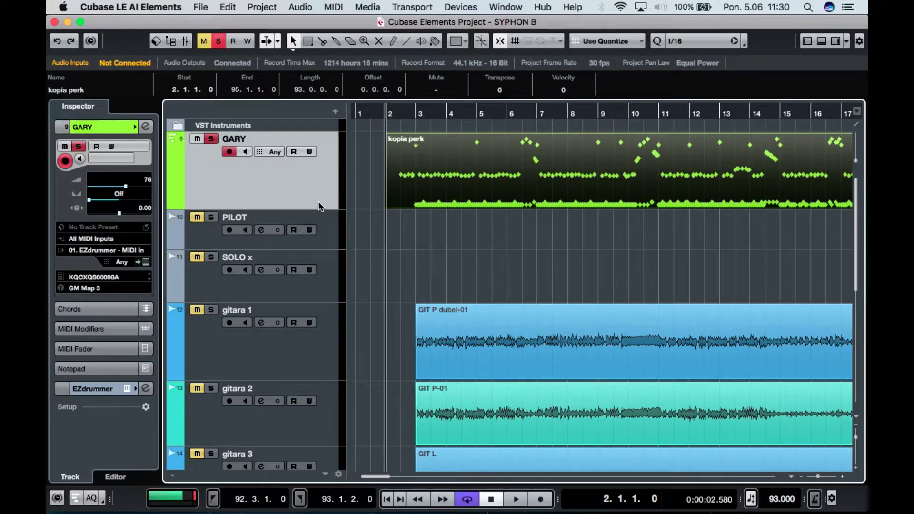
pyautogui.rightClick(318, 205)
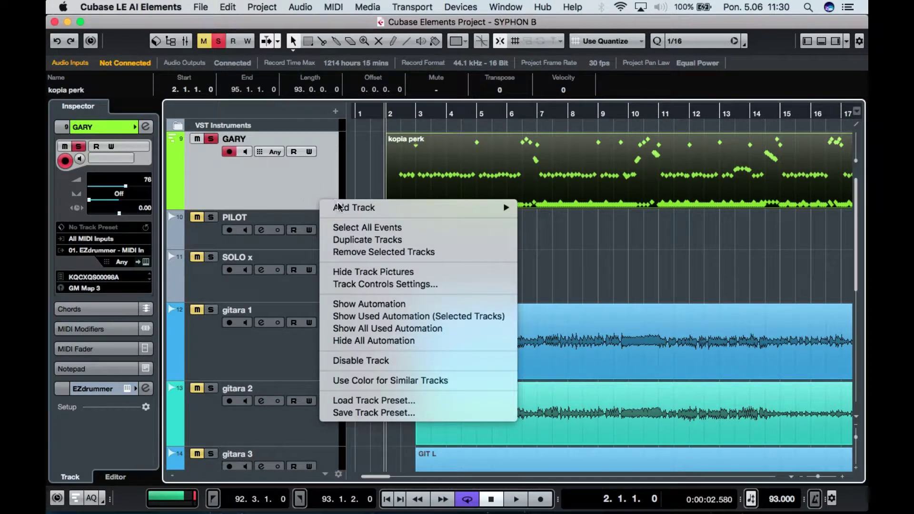
pyautogui.moveTo(346, 210)
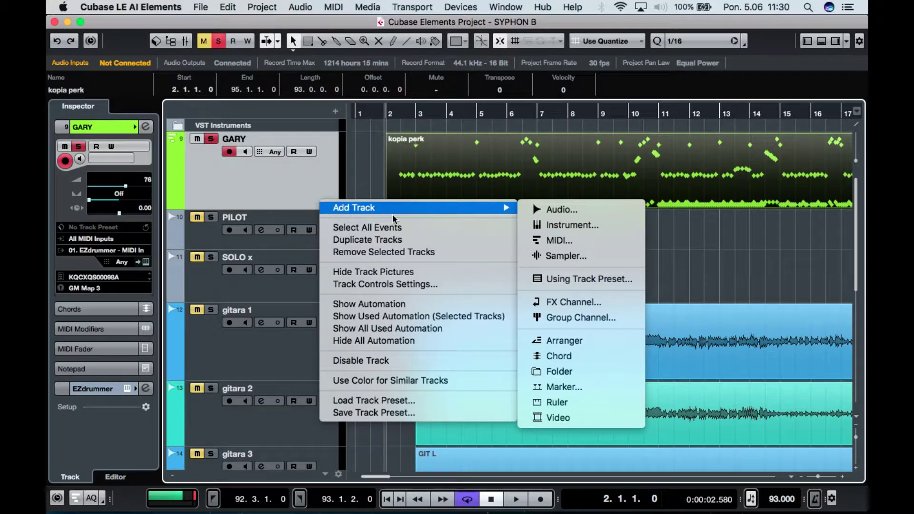
pyautogui.click(561, 209)
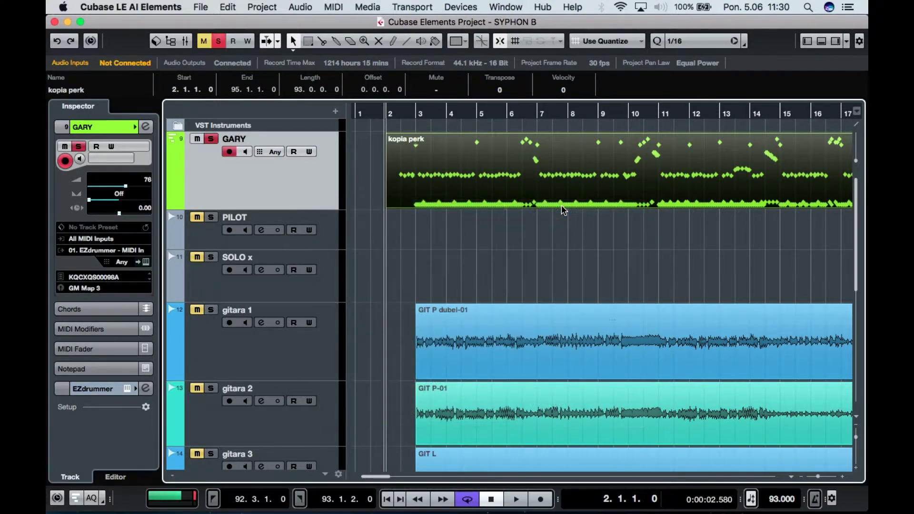
pyautogui.write('ADDICTIVE')
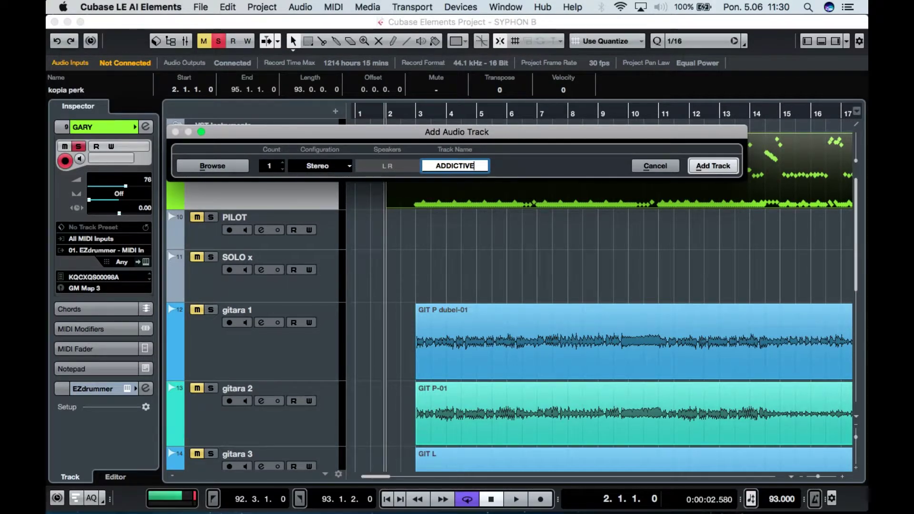
pyautogui.press('Return')
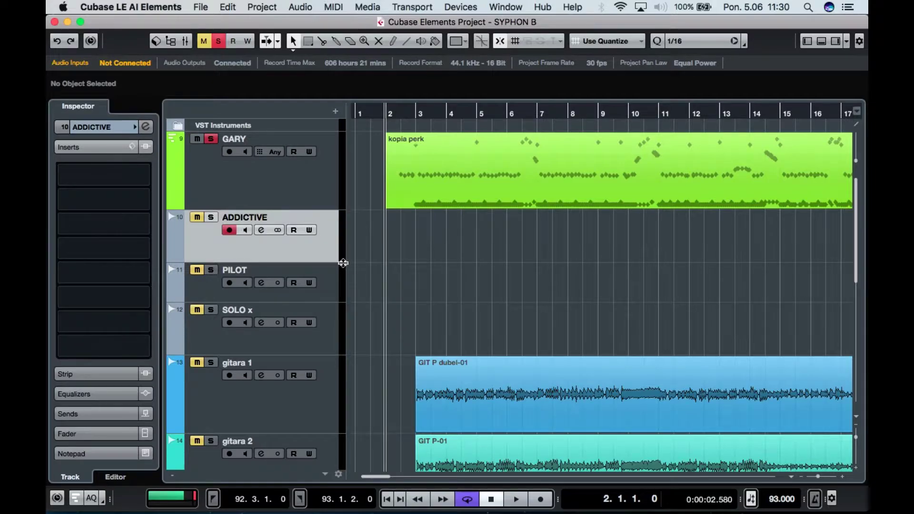
pyautogui.click(329, 262)
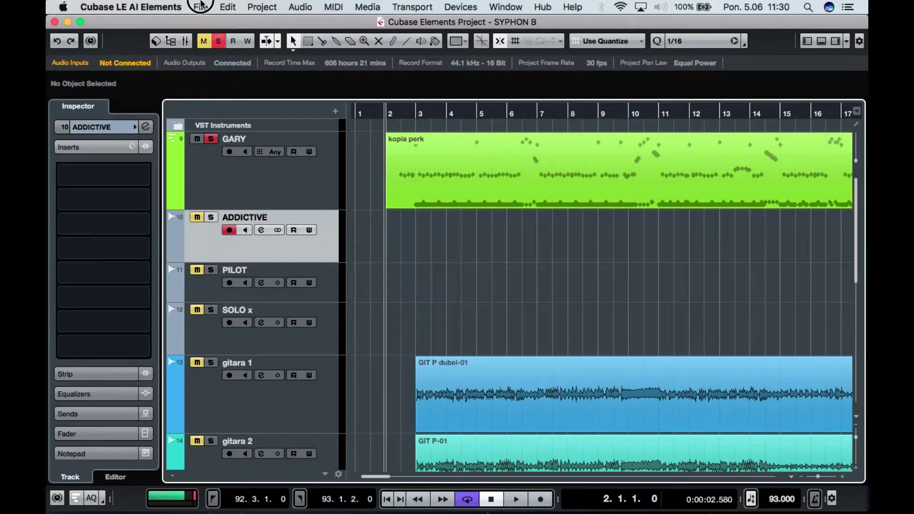
# - Import the audio file "perkusja do syphon b audio.wav" onto the ADDICTIVE track at bar 2, creating a new version in the Pool
pyautogui.click(200, 6)
pyautogui.moveTo(228, 160)
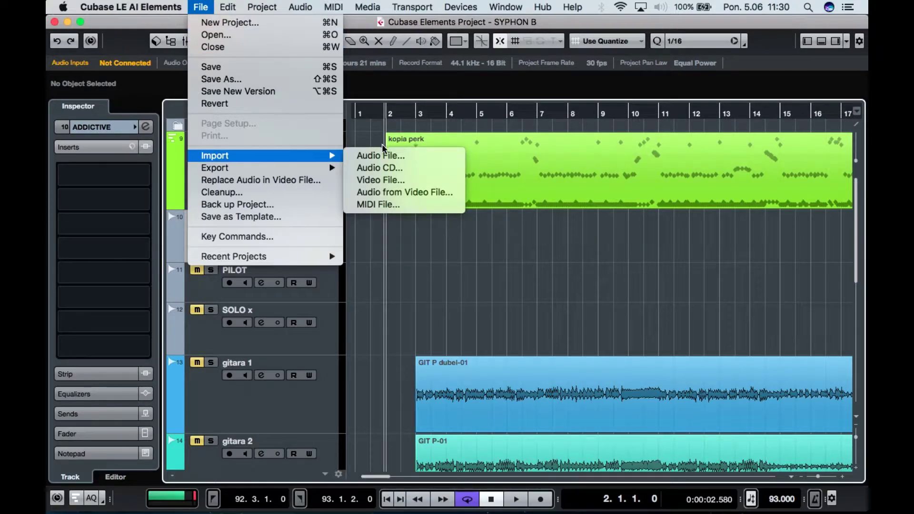
pyautogui.click(383, 157)
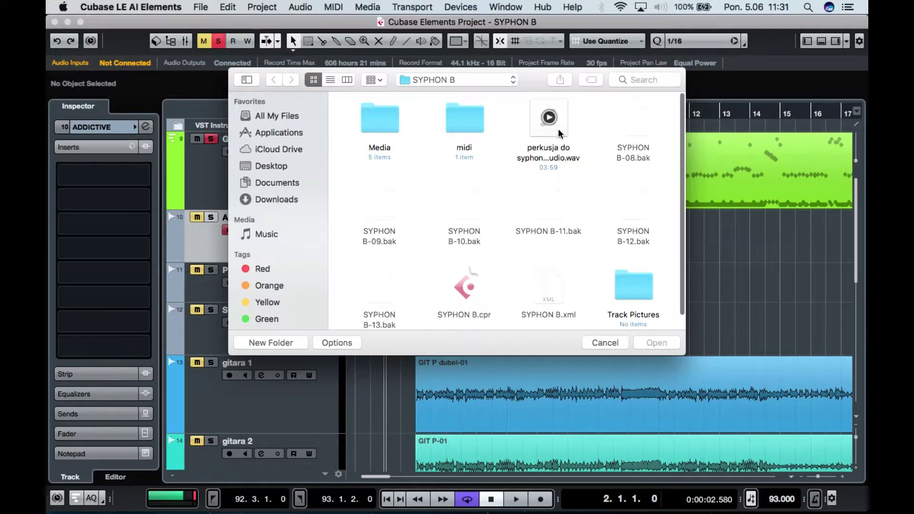
pyautogui.click(560, 134)
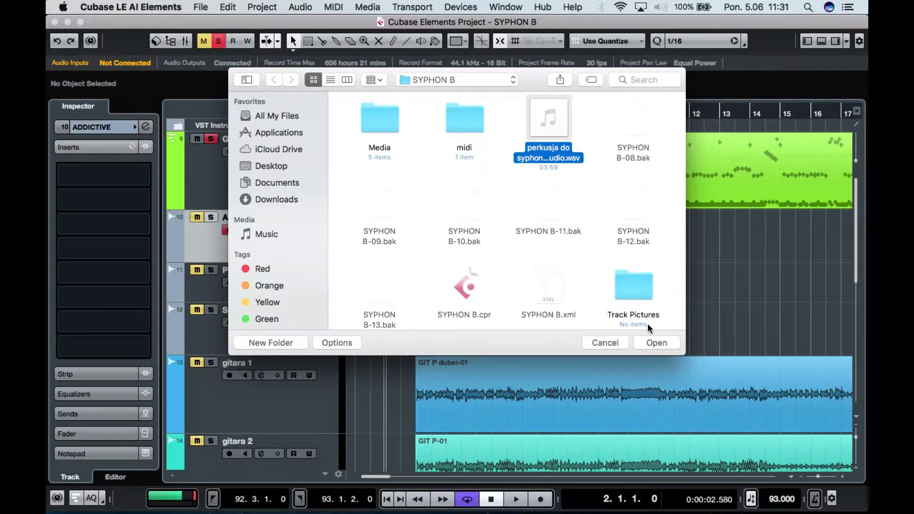
pyautogui.click(663, 349)
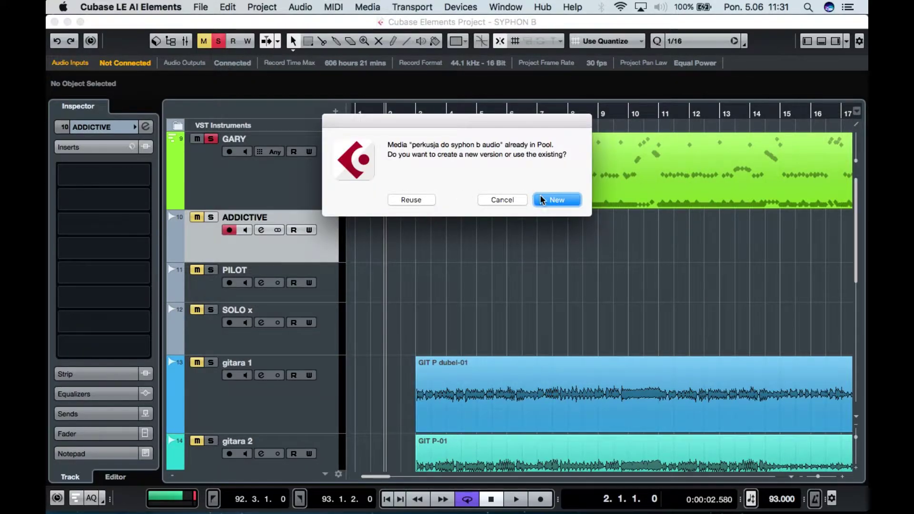
pyautogui.click(556, 200)
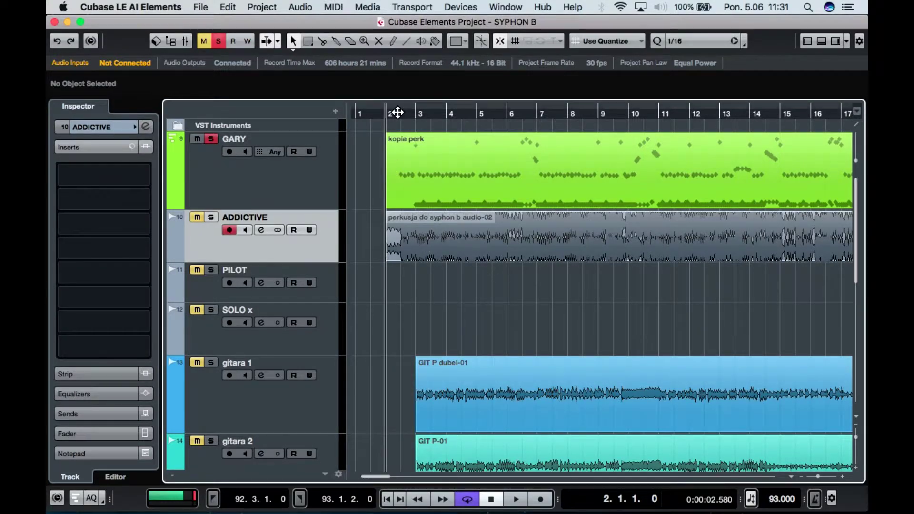
# - Move the audio drum event to start at 2.3.1.0 and audition it with the solo switched from GARY to ADDICTIVE
pyautogui.click(843, 477)
pyautogui.moveTo(444, 238); pyautogui.dragTo(474, 242)
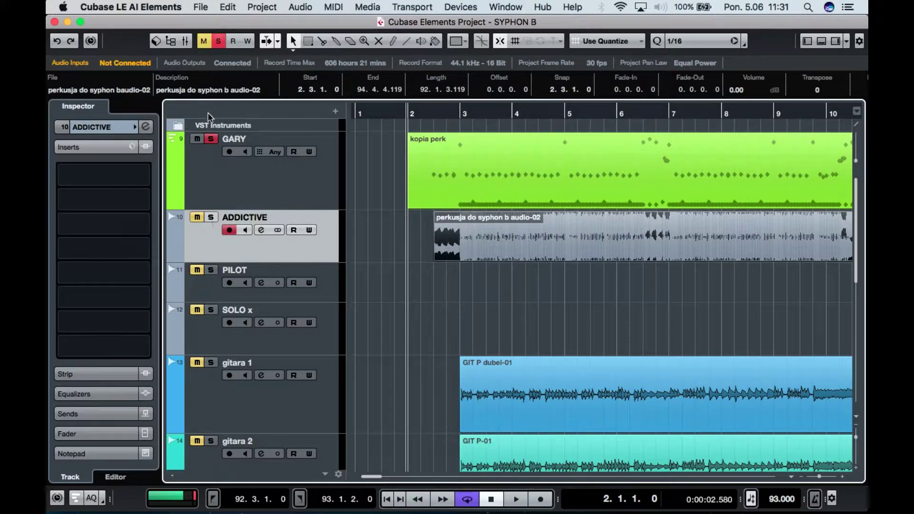
pyautogui.click(211, 138)
pyautogui.click(210, 217)
pyautogui.press('space')
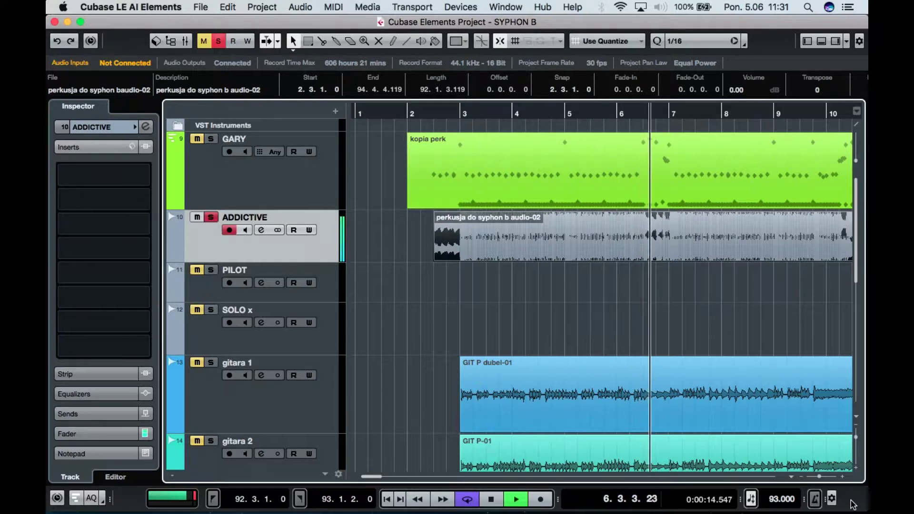
pyautogui.press('space')
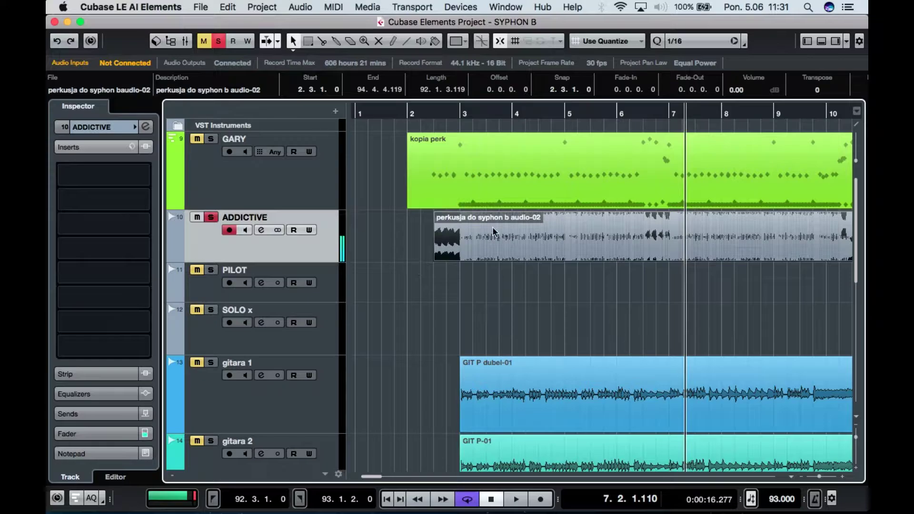
# - Increase the height of the ADDICTIVE track and slightly enlarge the GARY track
pyautogui.scroll(-4, 441, 281)
pyautogui.scroll(4, 440, 281)
pyautogui.moveTo(307, 261); pyautogui.dragTo(307, 310)
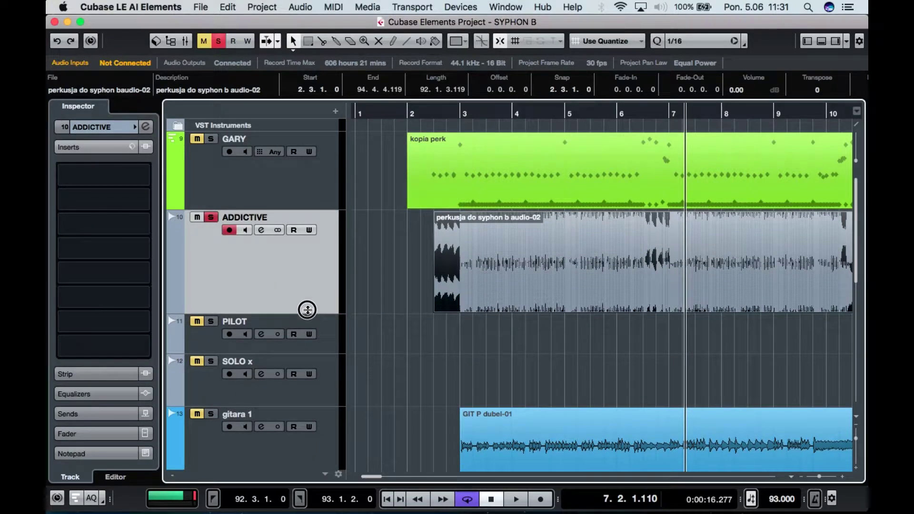
pyautogui.click(295, 209)
pyautogui.moveTo(295, 208); pyautogui.dragTo(298, 231)
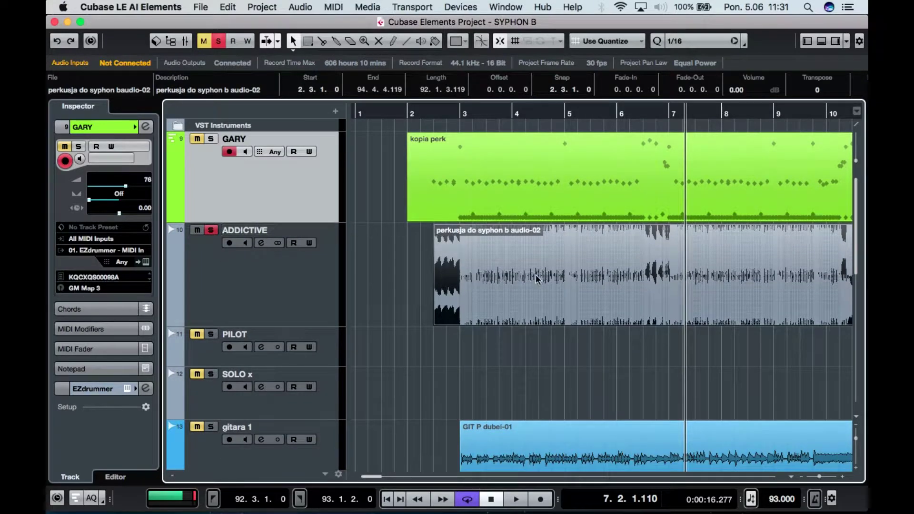
# - Deselect the audio event and play the soloed ADDICTIVE drums from bar 2
pyautogui.click(408, 123)
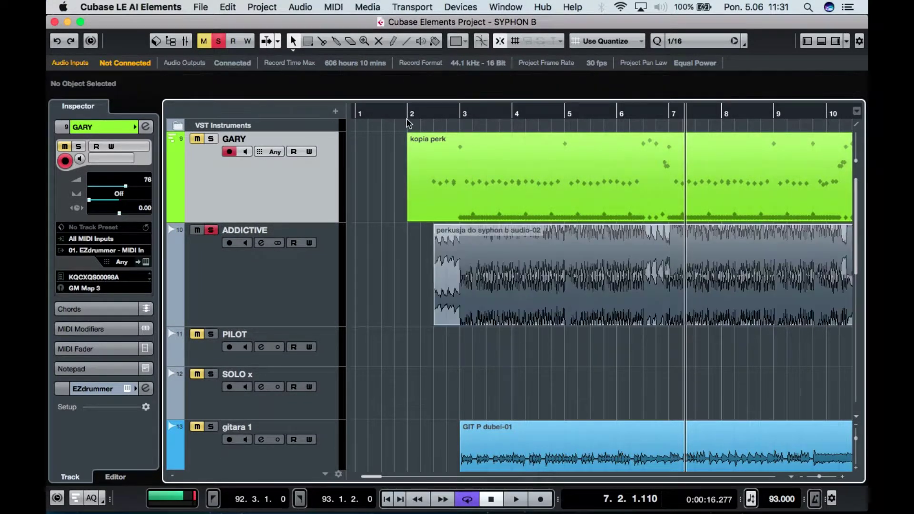
pyautogui.click(407, 115)
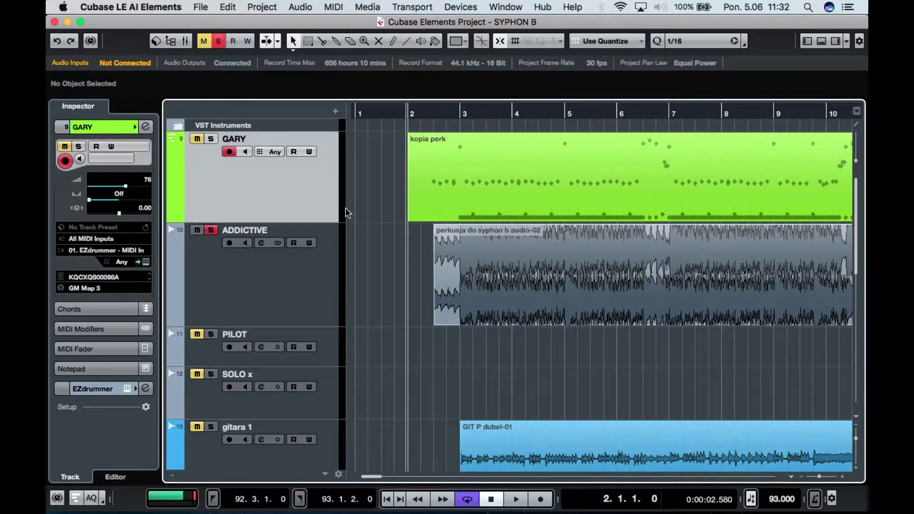
pyautogui.press('space')
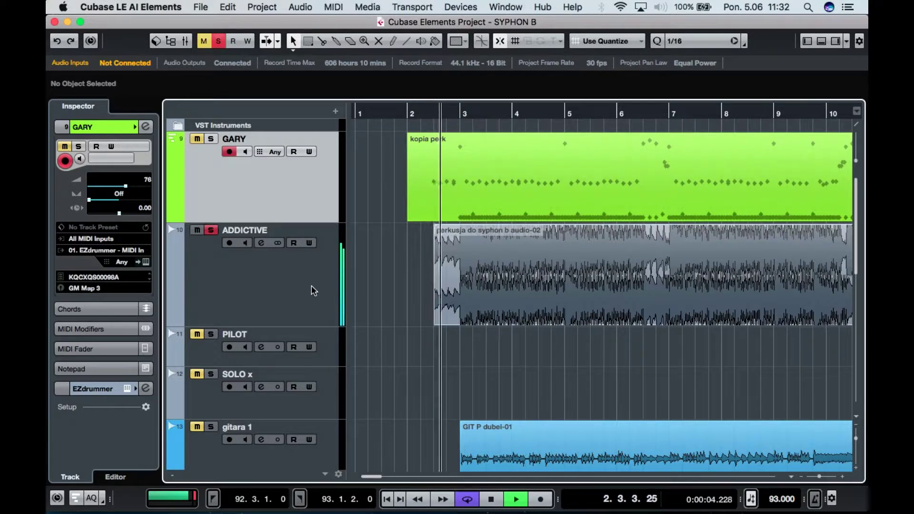
# - Move the ADDICTIVE track above the GARY track and audition the soloed ADDICTIVE drums from bar 2, beat 3
pyautogui.press('space')
pyautogui.moveTo(311, 287); pyautogui.dragTo(312, 185)
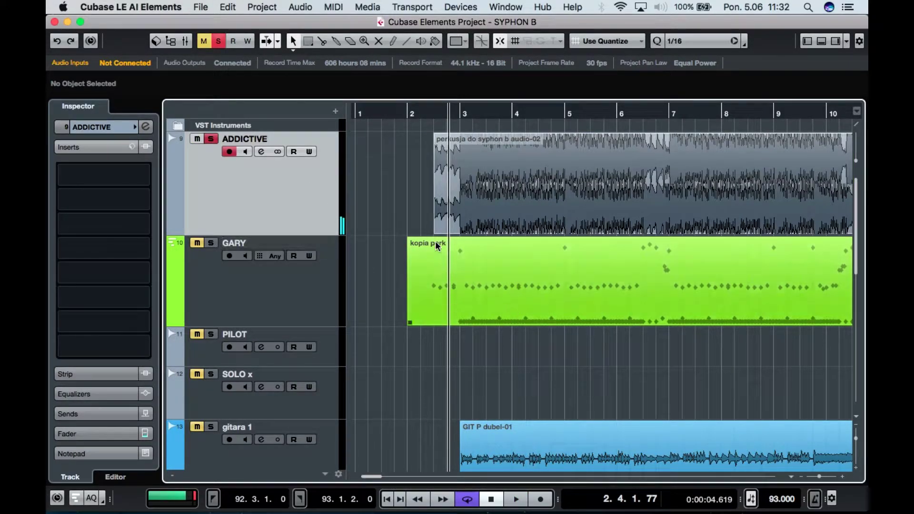
pyautogui.press('space')
pyautogui.click(434, 117)
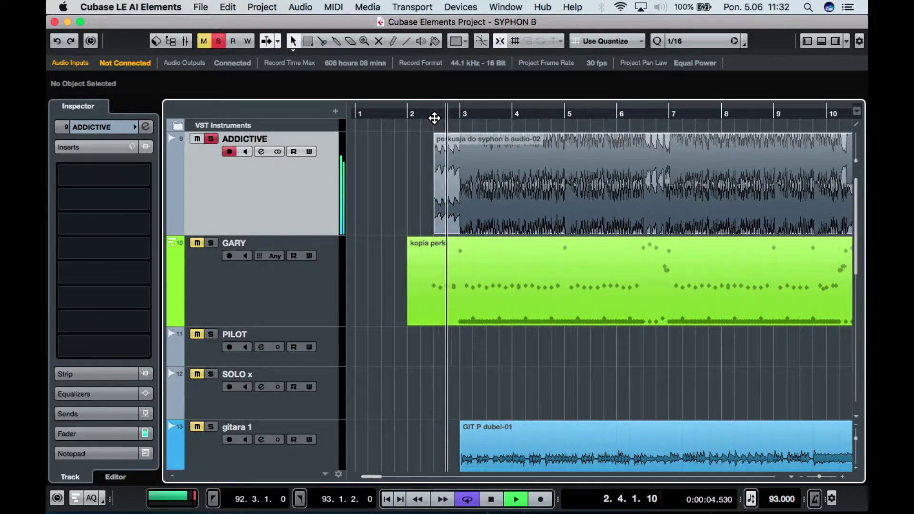
pyautogui.press('space')
# - Turn off the solo on ADDICTIVE and select the "kopia perk" MIDI part on the GARY track
pyautogui.click(210, 139)
pyautogui.click(532, 287)
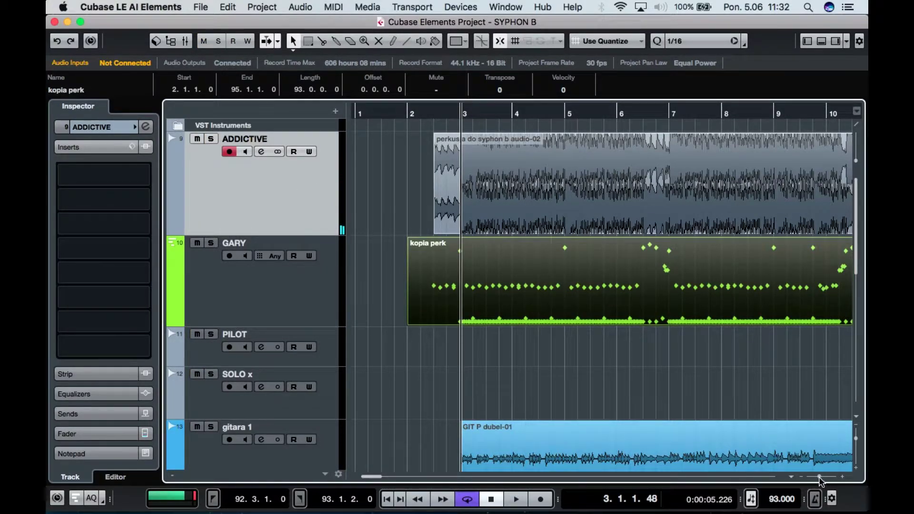
pyautogui.moveTo(818, 477); pyautogui.dragTo(813, 478)
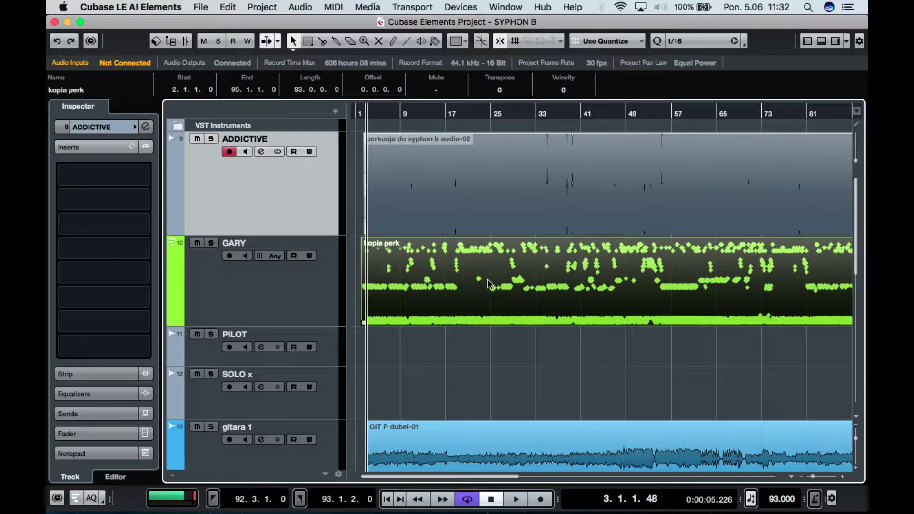
pyautogui.click(380, 286)
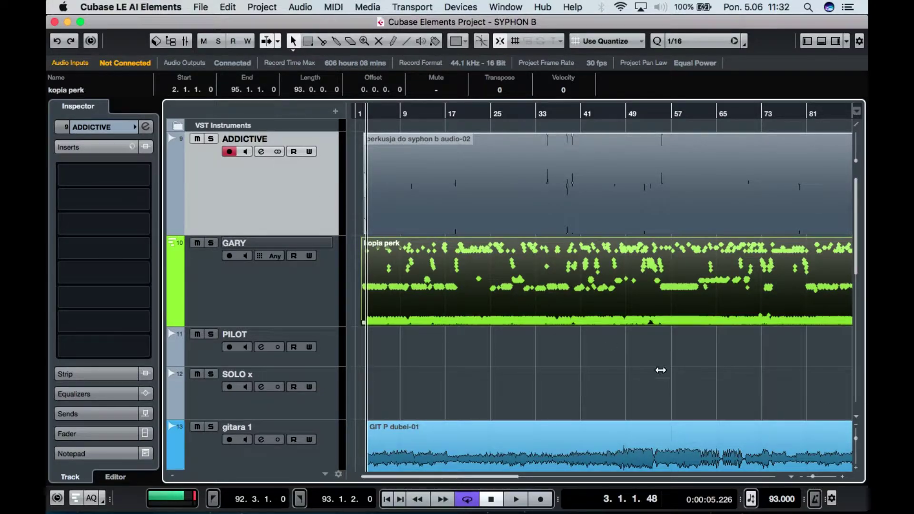
# - Lower the ADDICTIVE audio drum event's volume to -4.55 dB while playing the track soloed
pyautogui.click(461, 139)
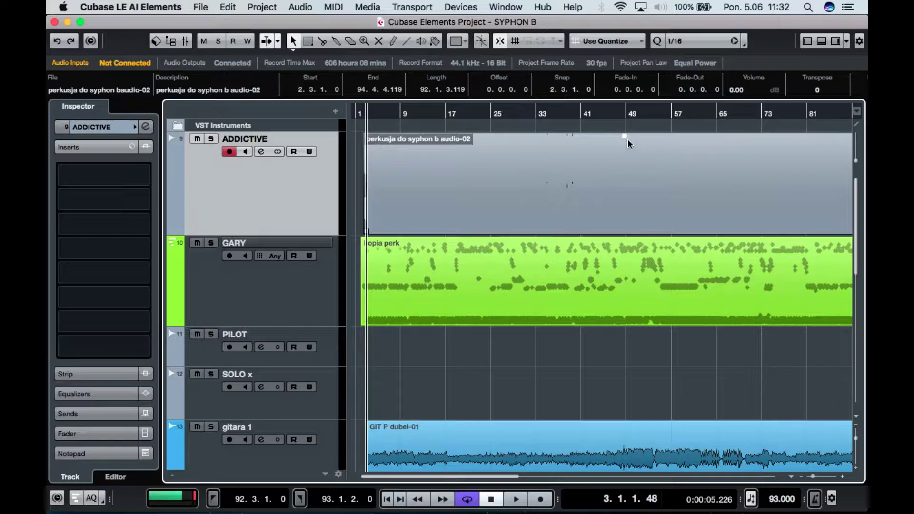
pyautogui.moveTo(623, 138); pyautogui.dragTo(632, 193)
pyautogui.press('space')
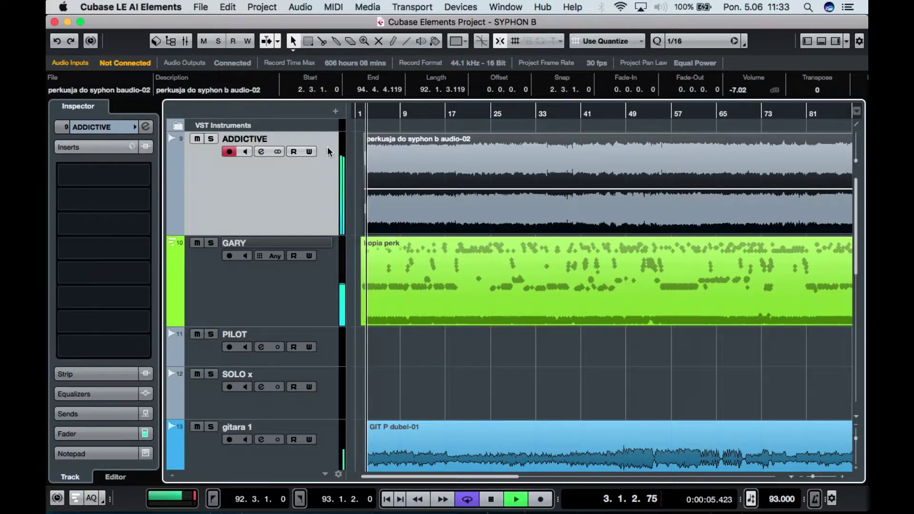
pyautogui.press('s')
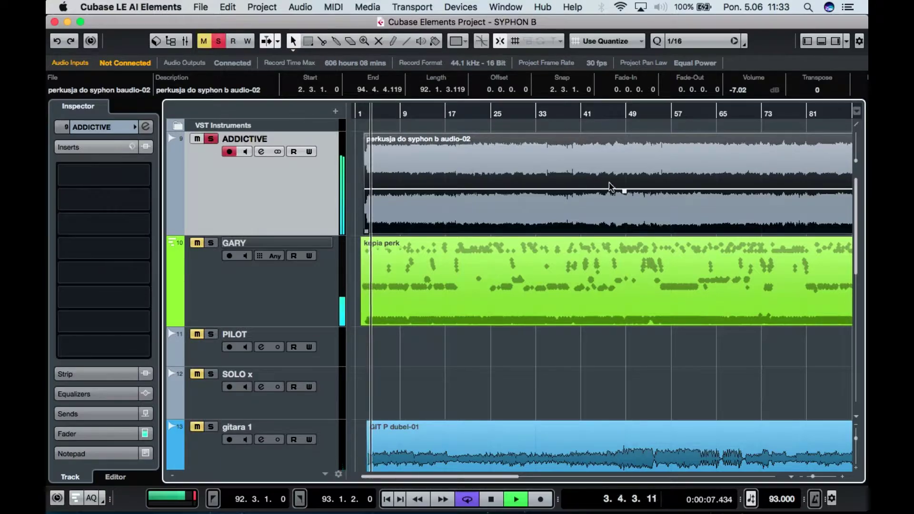
pyautogui.moveTo(624, 191); pyautogui.dragTo(624, 176)
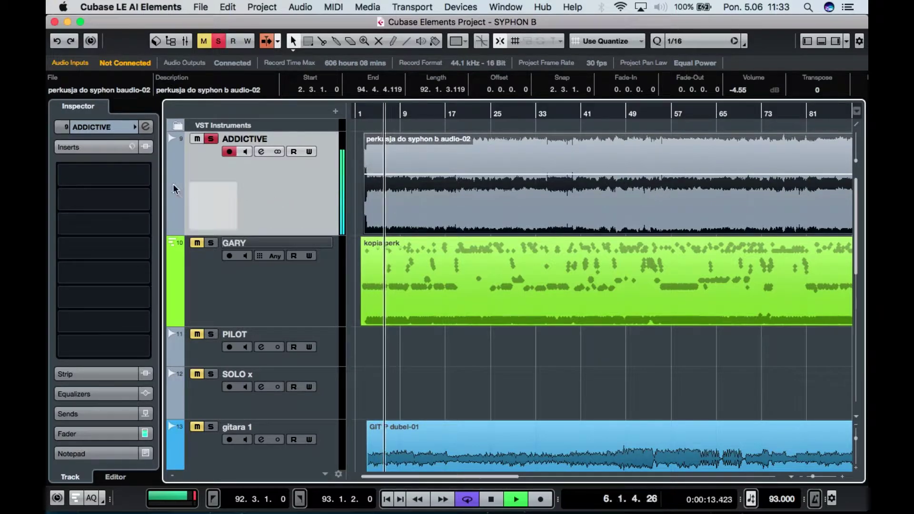
# - Raise the ADDICTIVE track's volume to 6.02 in the Inspector and stop playback
pyautogui.click(120, 143)
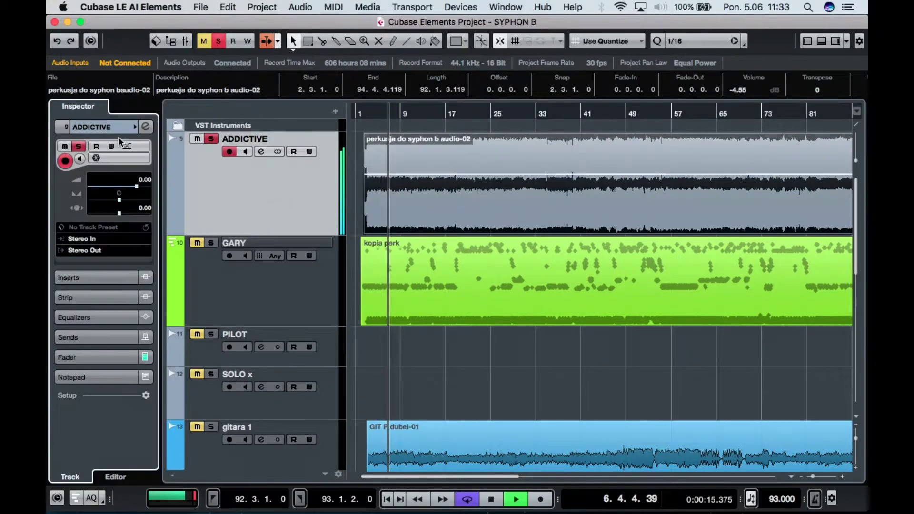
pyautogui.moveTo(133, 187); pyautogui.dragTo(154, 187)
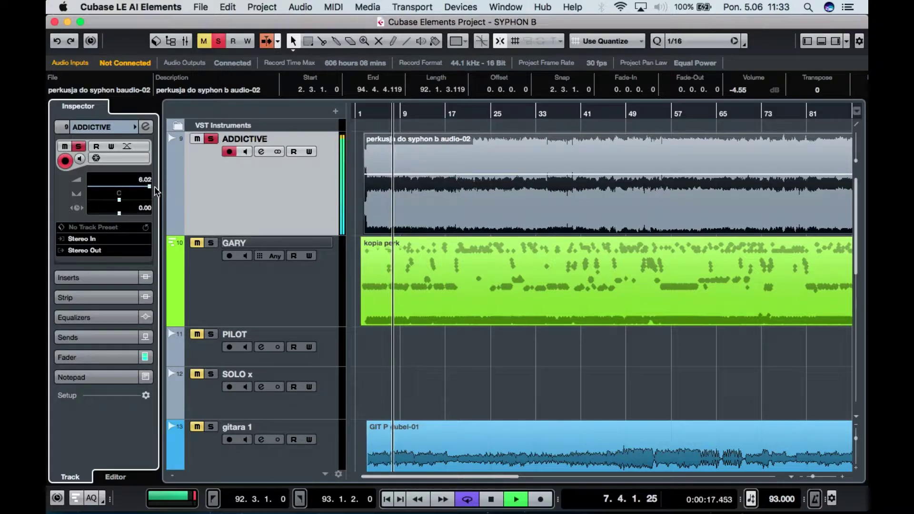
pyautogui.press('space')
# - Switch the solo from ADDICTIVE to GARY, play the MIDI drums and select the GARY track
pyautogui.click(210, 243)
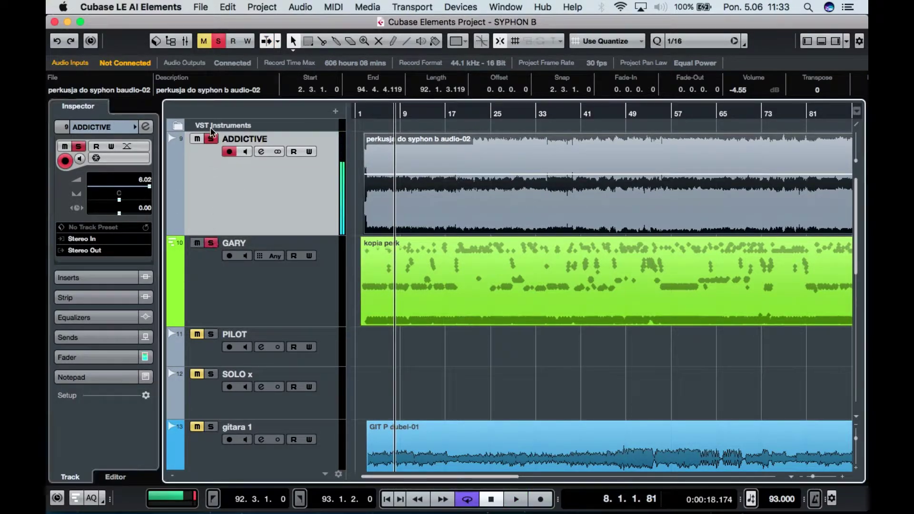
pyautogui.press('space')
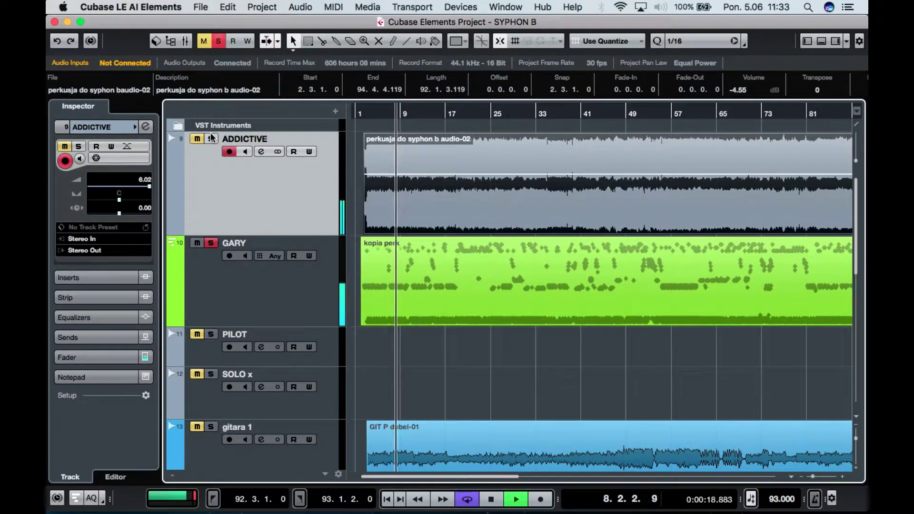
pyautogui.click(245, 306)
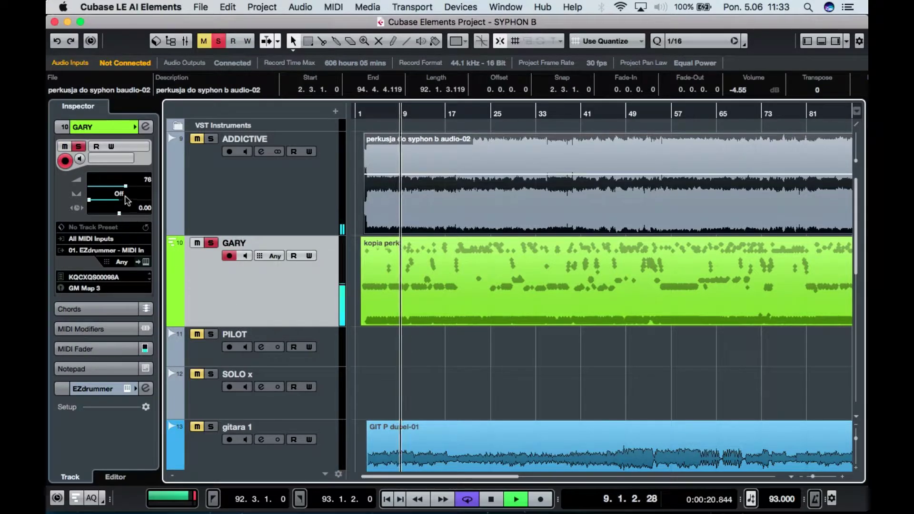
# - Raise the output volume of GARY's EZdrummer instrument to about 9.5 dB during playback, and close the instrument window
pyautogui.click(145, 262)
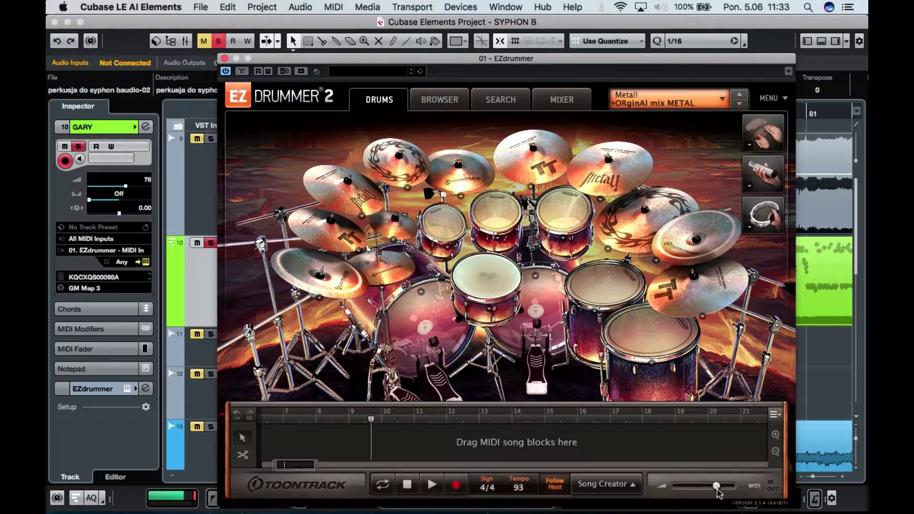
pyautogui.moveTo(722, 493); pyautogui.dragTo(731, 495)
pyautogui.press('space')
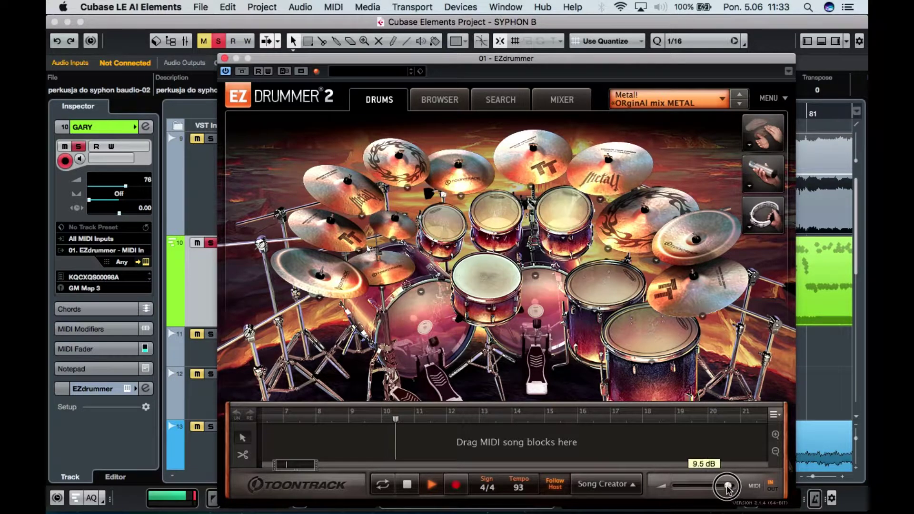
pyautogui.moveTo(730, 491); pyautogui.dragTo(727, 492)
pyautogui.press('space')
pyautogui.click(225, 58)
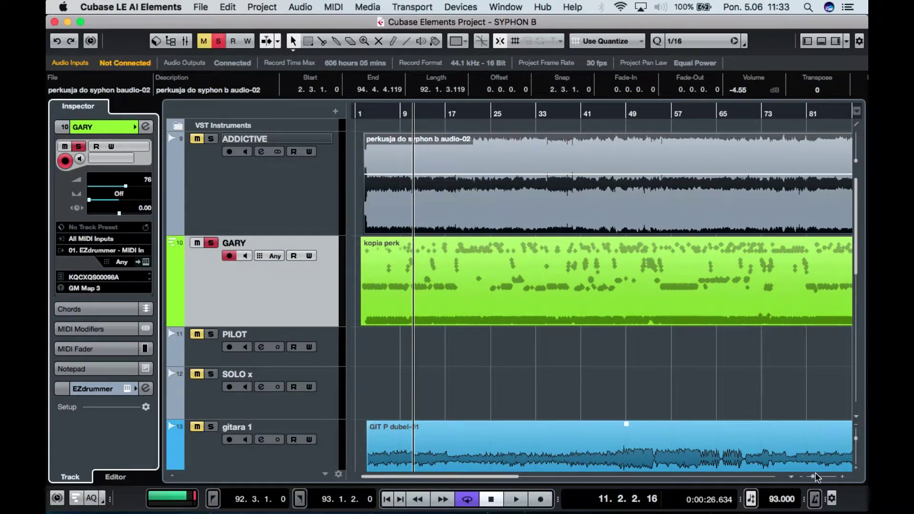
# - Audition the soloed GARY drums from 2.3.1.0 and switch the solo to ADDICTIVE
pyautogui.moveTo(815, 476); pyautogui.dragTo(816, 477)
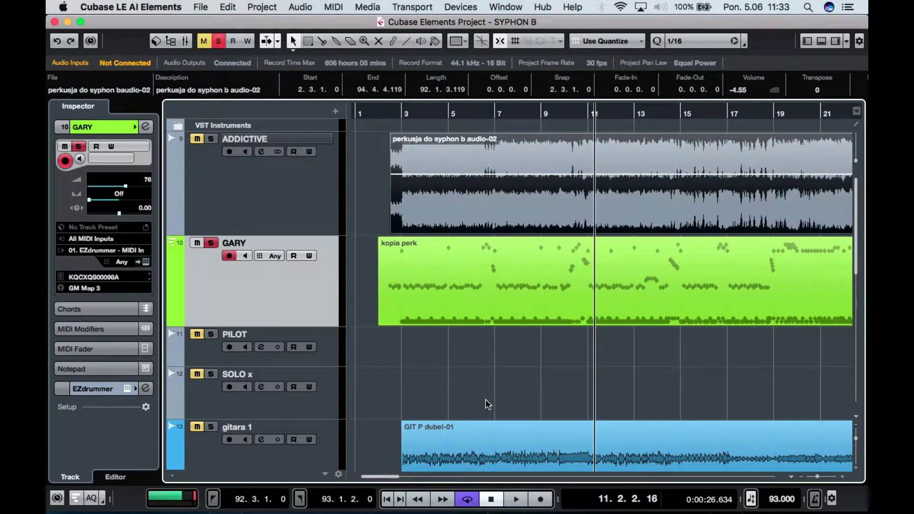
pyautogui.click(388, 116)
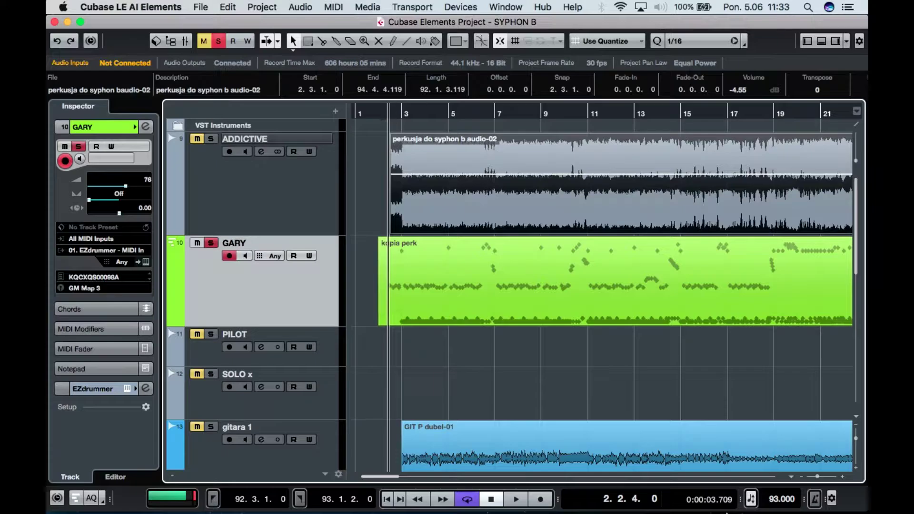
pyautogui.moveTo(817, 478); pyautogui.dragTo(820, 478)
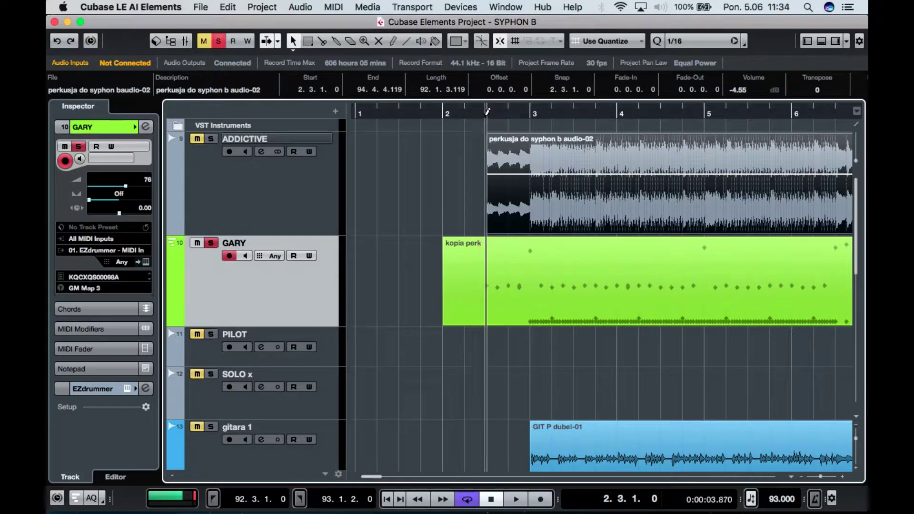
pyautogui.press('space')
pyautogui.press('space')
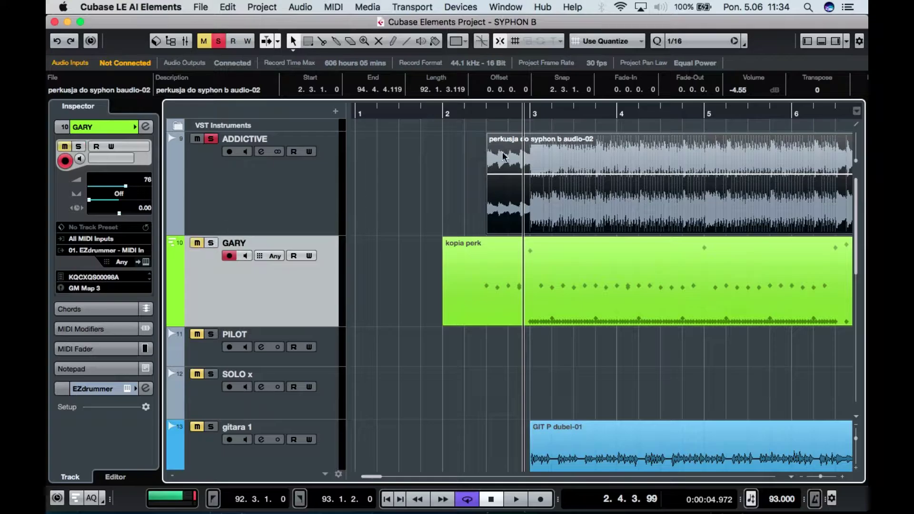
# - Set the loop range from 2.3.1.0 to 3.1.1.0, open "kopia perk" in the drum editor and play the loop
pyautogui.moveTo(485, 107); pyautogui.dragTo(522, 114)
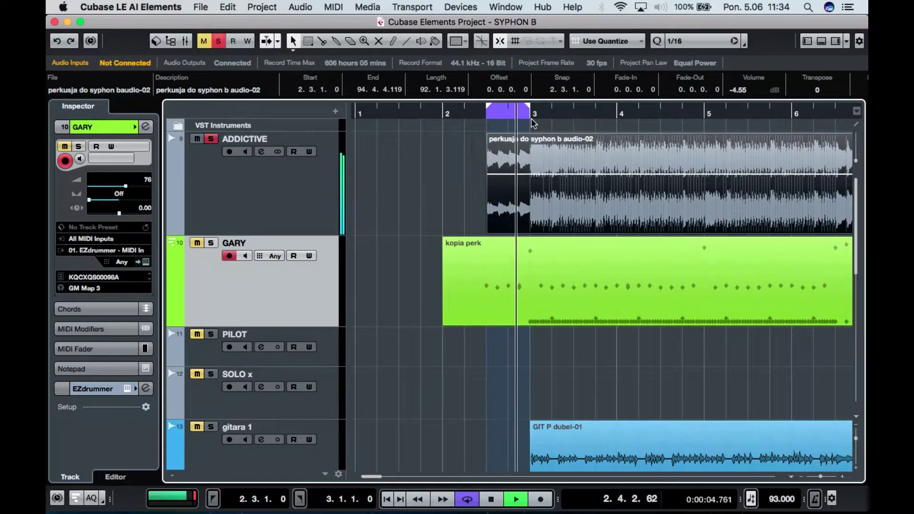
pyautogui.press('space')
pyautogui.click(515, 269)
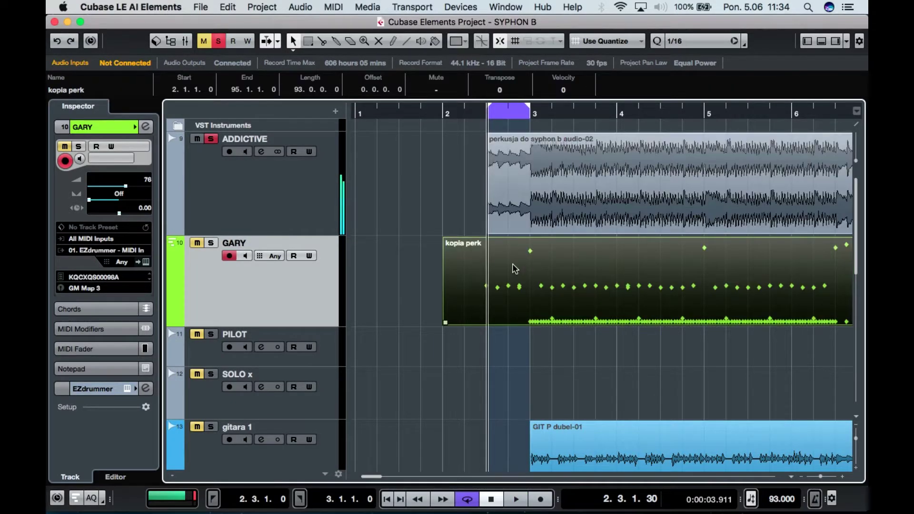
pyautogui.doubleClick(515, 269)
pyautogui.scroll(-5, 597, 355)
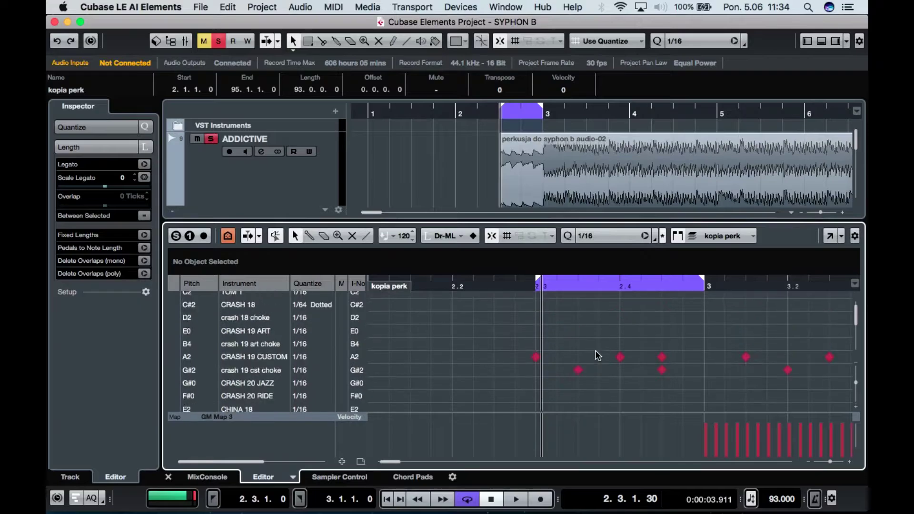
pyautogui.press('space')
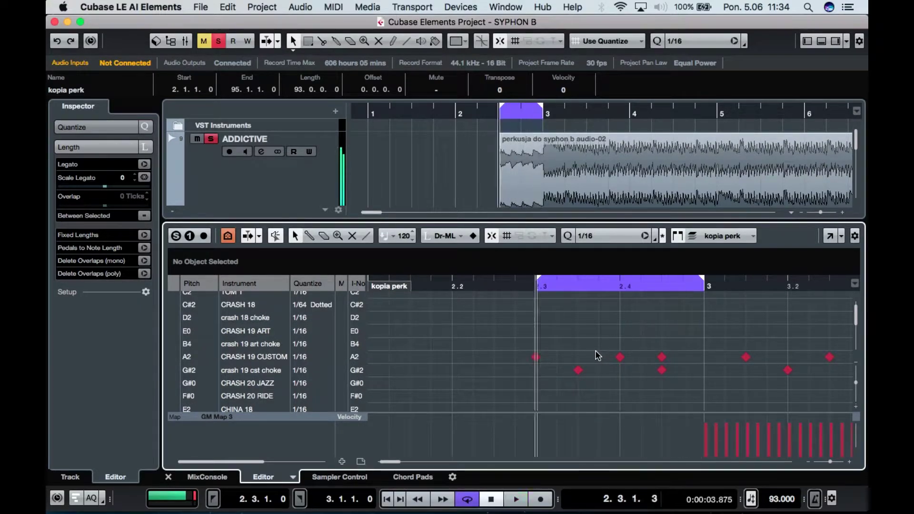
# - Delete the CRASH 19 CUSTOM note that coincides with a choke note after 2.4, and audition both Crash 19 custom sounds
pyautogui.click(661, 358)
pyautogui.press('Delete')
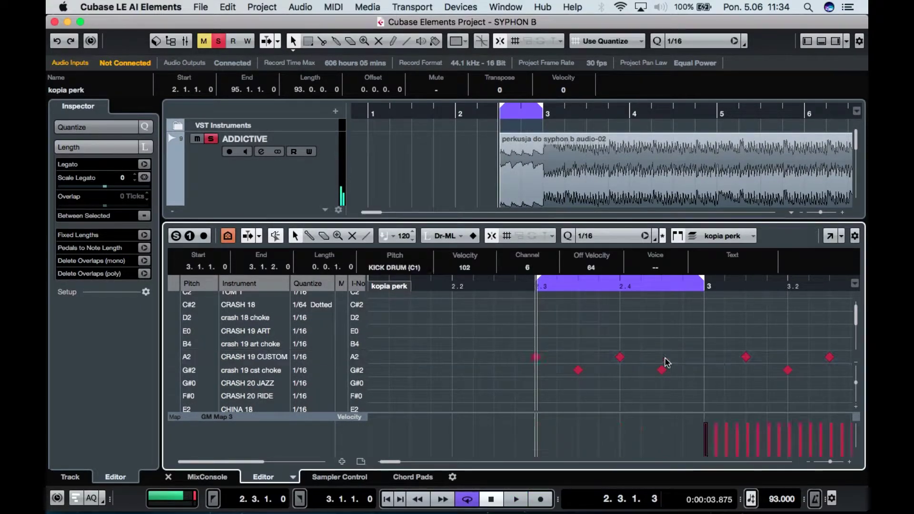
pyautogui.click(174, 358)
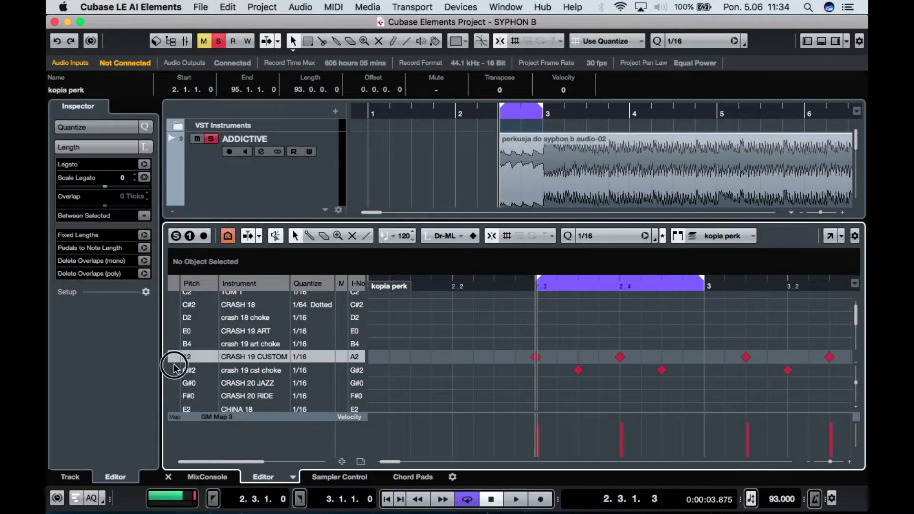
pyautogui.click(175, 368)
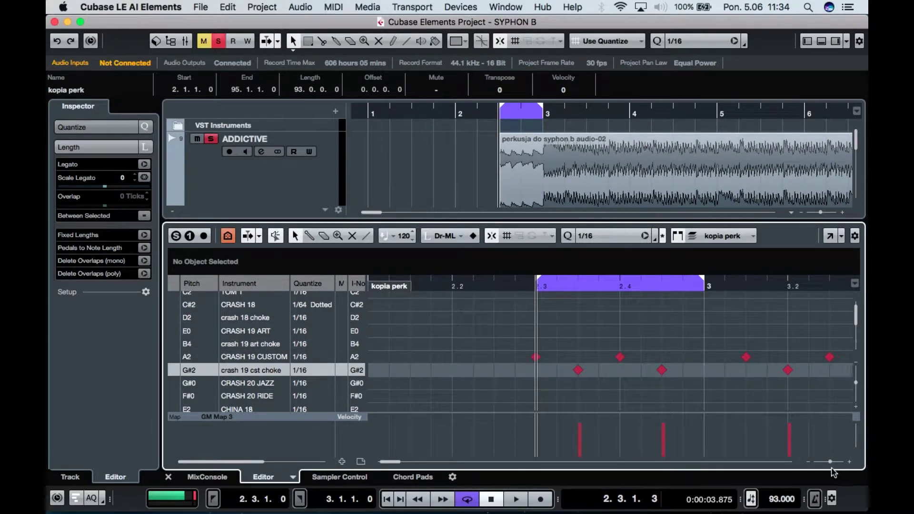
# - Move all CRASH 19 CUSTOM notes to open hat (C#0) and all crash 19 cst choke notes to Open Hi-Hat (A#1), and play the loop
pyautogui.moveTo(830, 463); pyautogui.dragTo(817, 460)
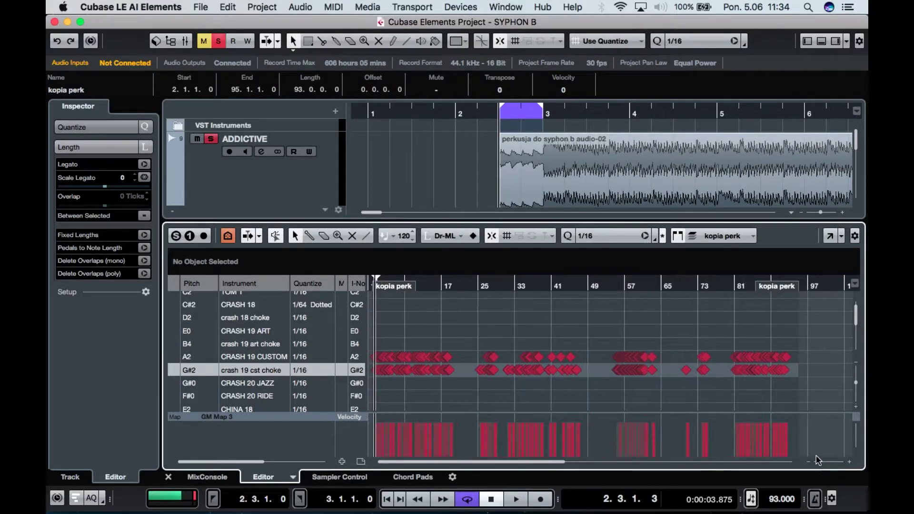
pyautogui.moveTo(808, 357); pyautogui.dragTo(371, 381)
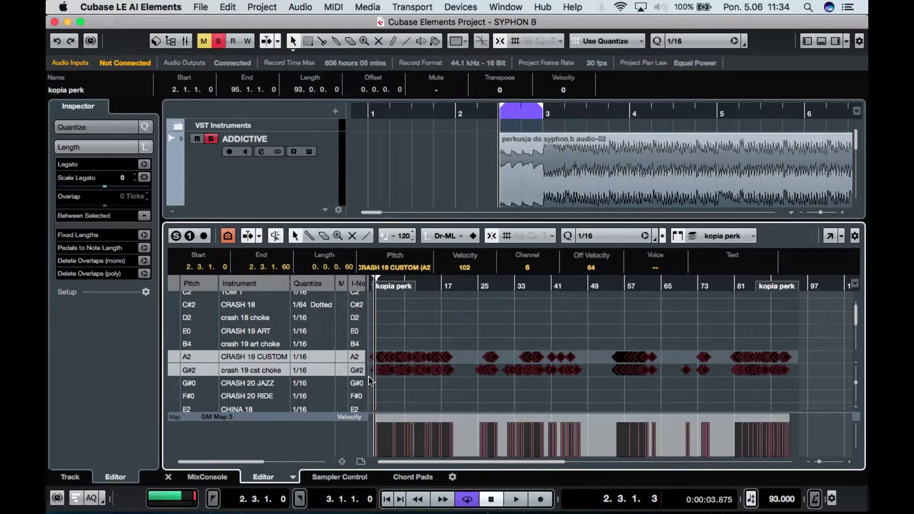
pyautogui.press('Up')
pyautogui.press('Up')
pyautogui.press('Up')
pyautogui.press('Up')
pyautogui.press('Up')
pyautogui.press('Up')
pyautogui.press('Up')
pyautogui.press('Up')
pyautogui.press('Up')
pyautogui.press('Up')
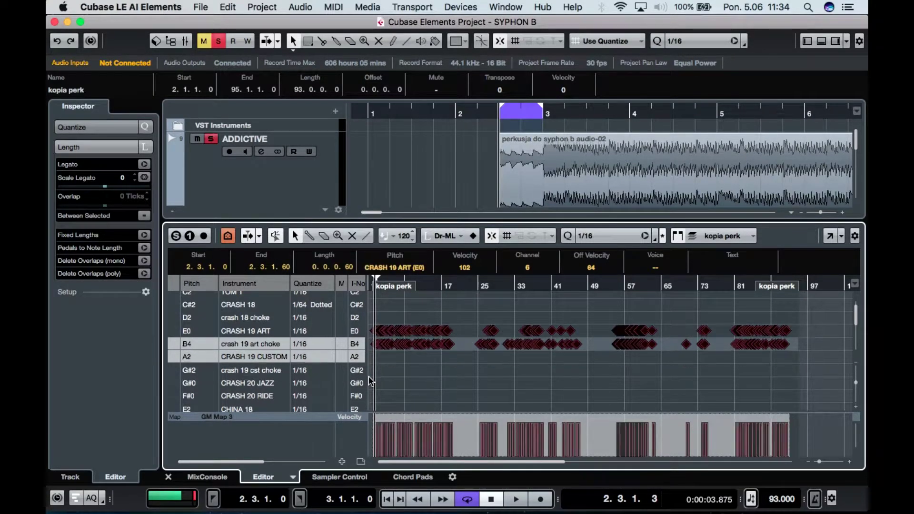
pyautogui.press('Up')
pyautogui.press('Up')
pyautogui.press('Up')
pyautogui.press('Up')
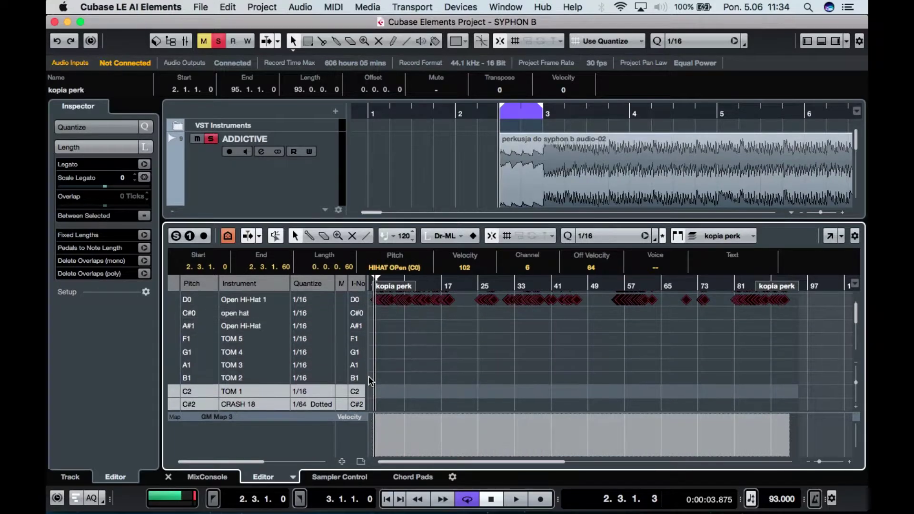
pyautogui.press('Down')
pyautogui.press('Down')
pyautogui.press('Down')
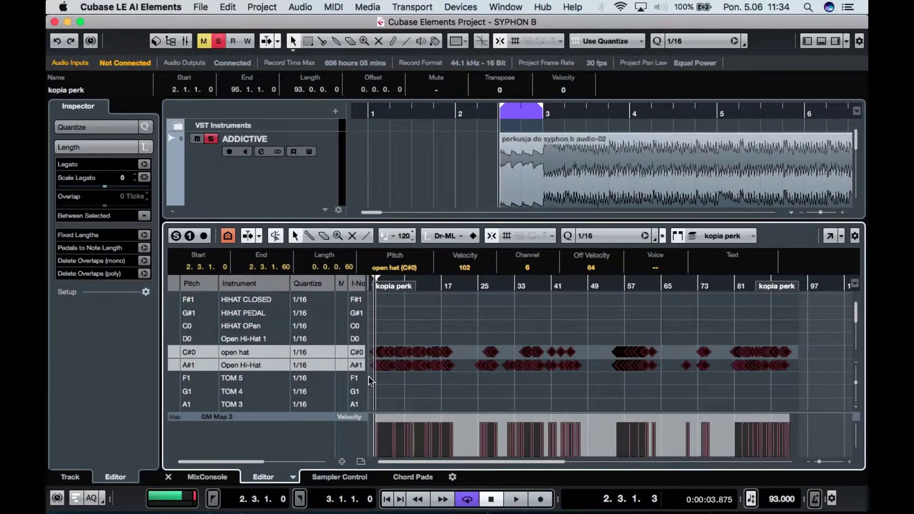
pyautogui.press('space')
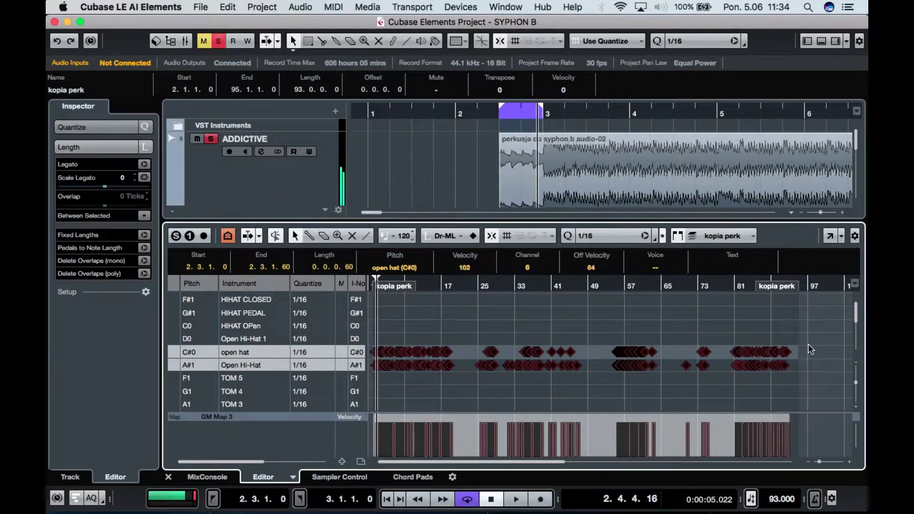
pyautogui.click(850, 462)
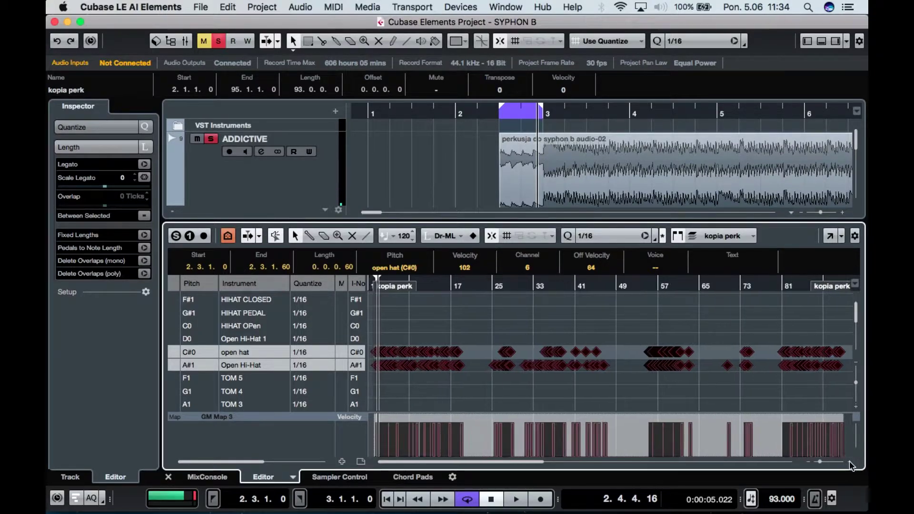
# - Clear the ADDICTIVE solo and play the loop from 2.3.1.0, first with ADDICTIVE unmuted and again with it muted
pyautogui.click(851, 463)
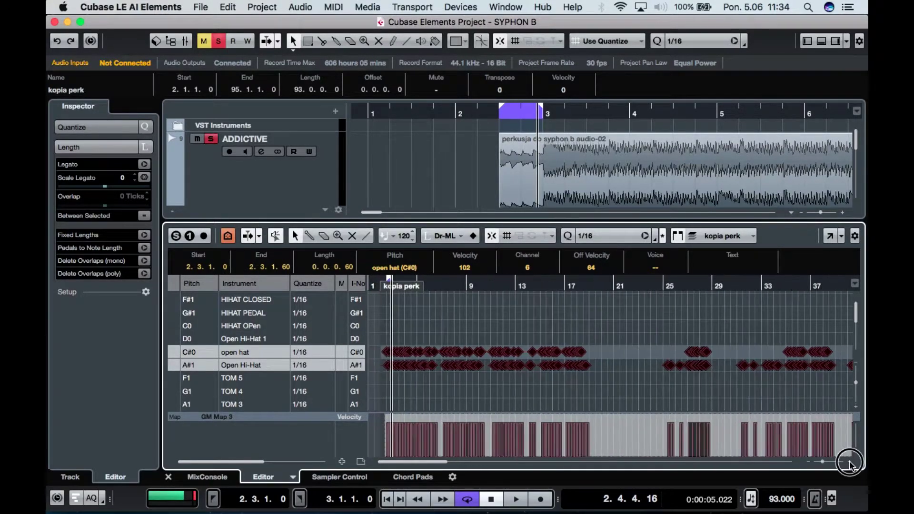
pyautogui.click(850, 463)
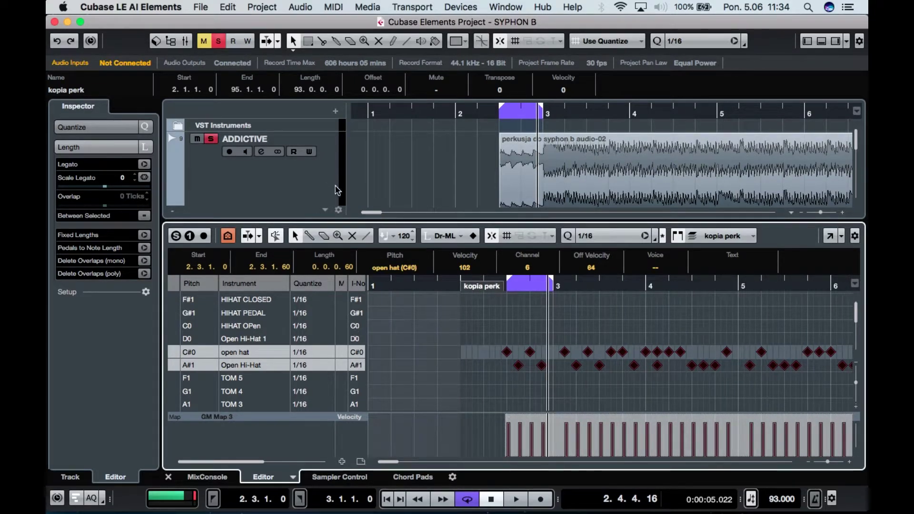
pyautogui.click(271, 192)
pyautogui.click(211, 140)
pyautogui.press('space')
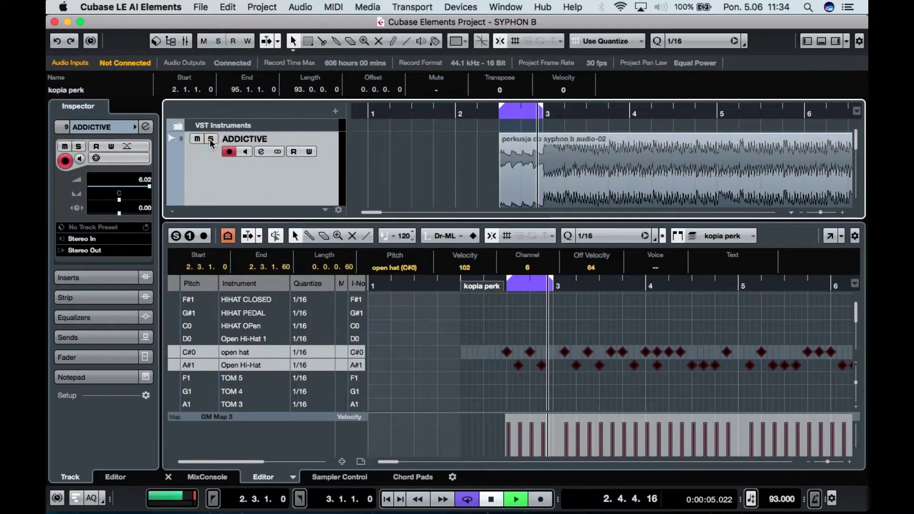
pyautogui.press('space')
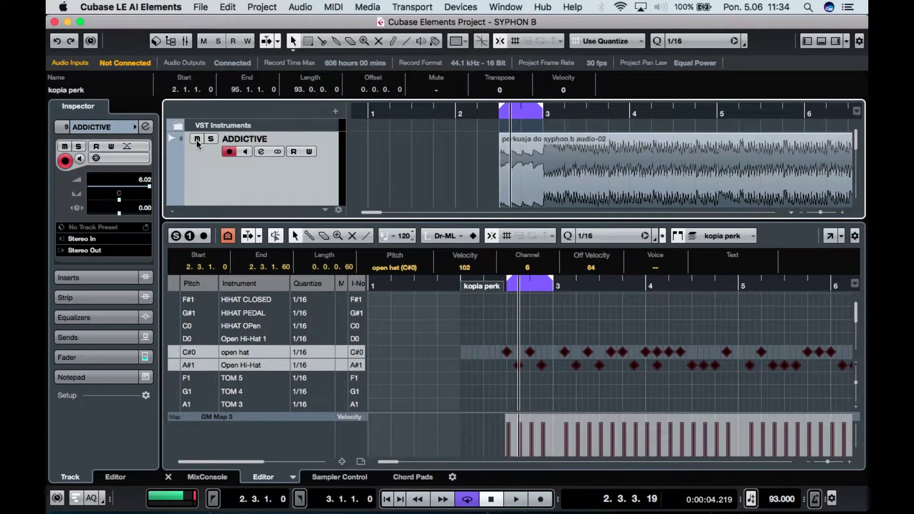
pyautogui.press('space')
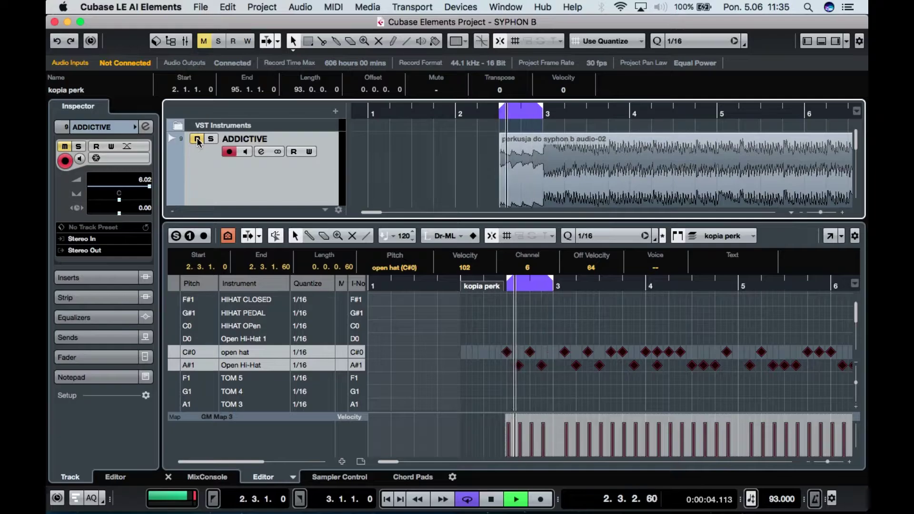
pyautogui.press('space')
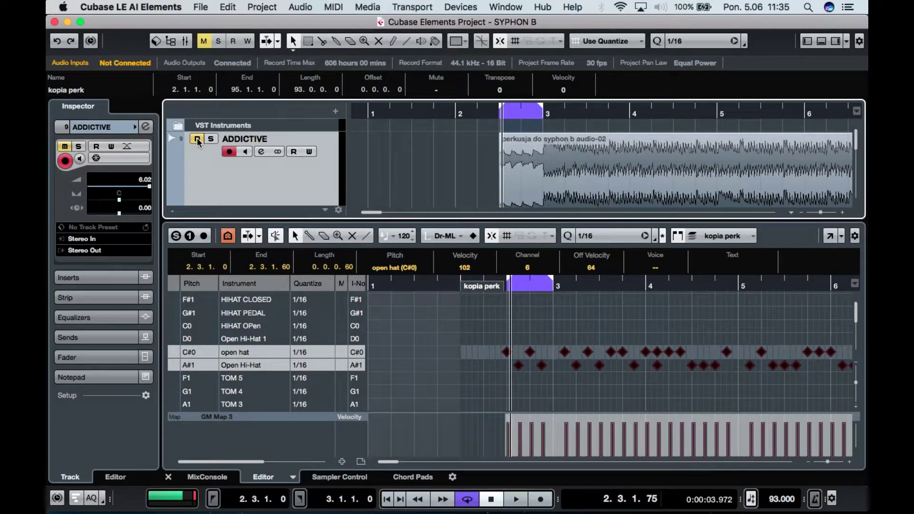
# - Set the loop range from 3.1.1.0 to 7.1.1.0 and play its start with ADDICTIVE muted
pyautogui.hscroll(3, 724, 180)
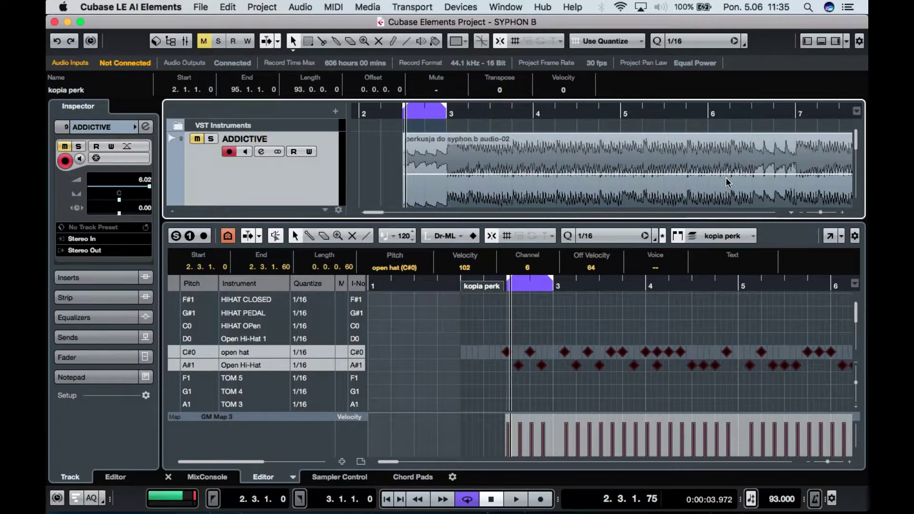
pyautogui.moveTo(423, 113); pyautogui.dragTo(797, 109)
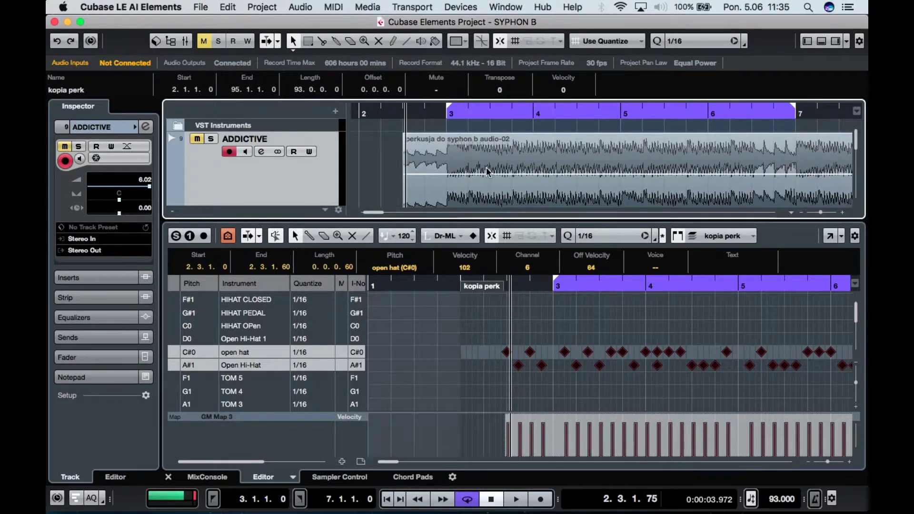
pyautogui.press('space')
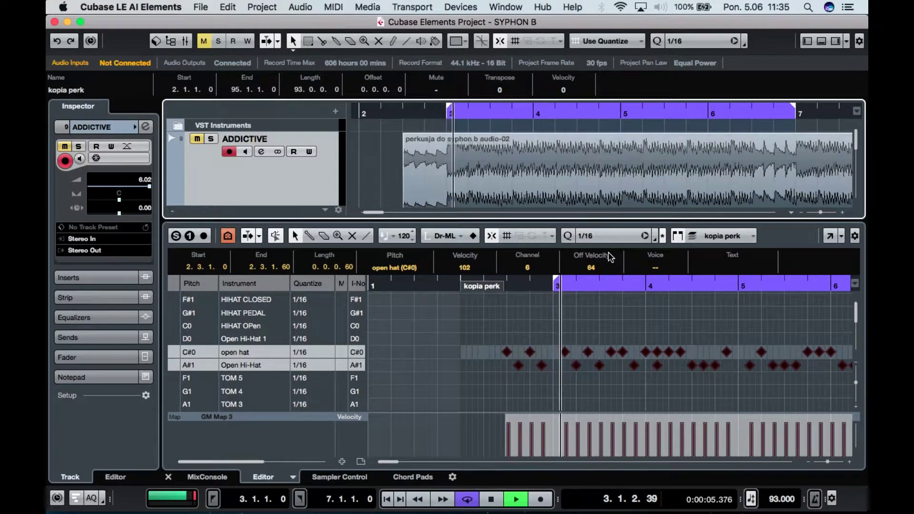
pyautogui.press('space')
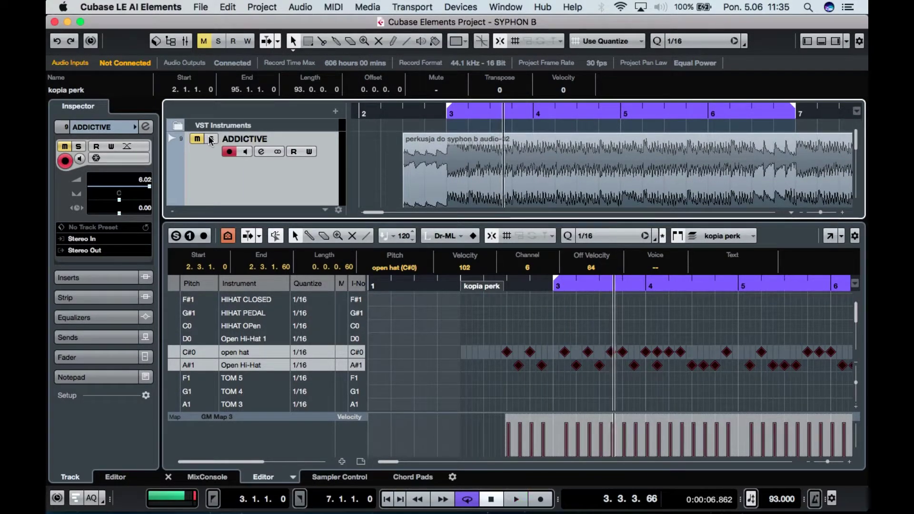
# - Solo ADDICTIVE and audition its audio repeatedly from the start of bar 3
pyautogui.click(210, 139)
pyautogui.scroll(-3, 302, 180)
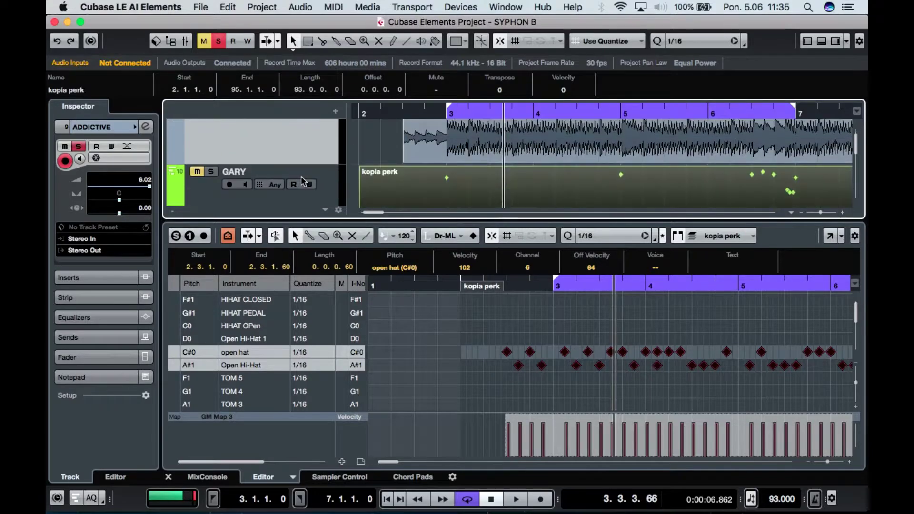
pyautogui.scroll(3, 327, 171)
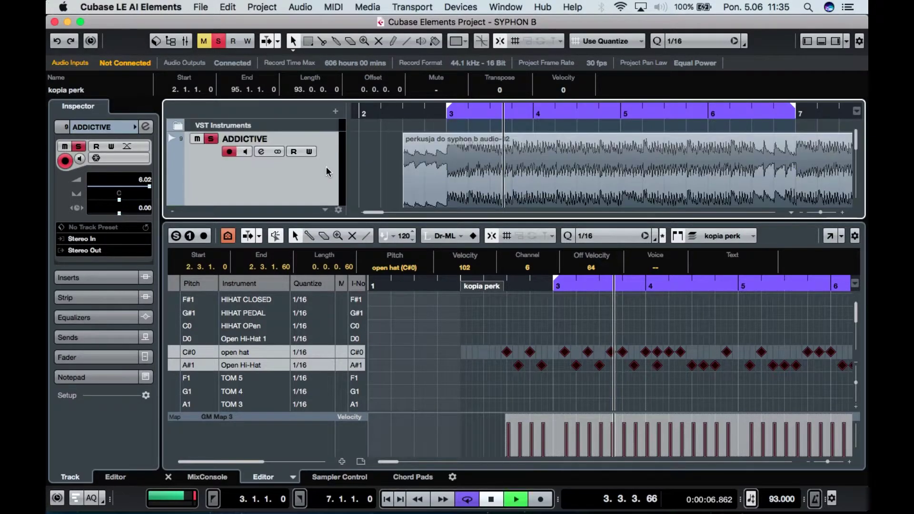
pyautogui.press('space')
pyautogui.click(447, 116)
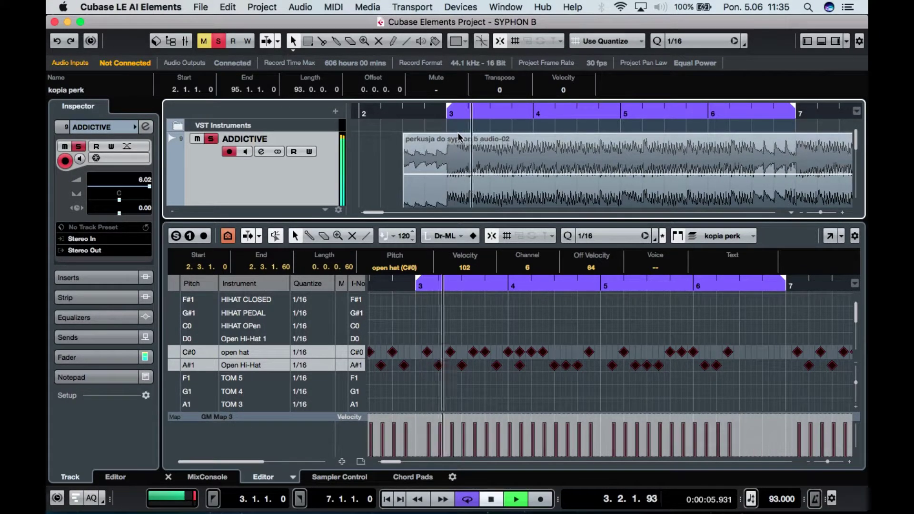
pyautogui.click(450, 115)
pyautogui.click(446, 116)
pyautogui.press('space')
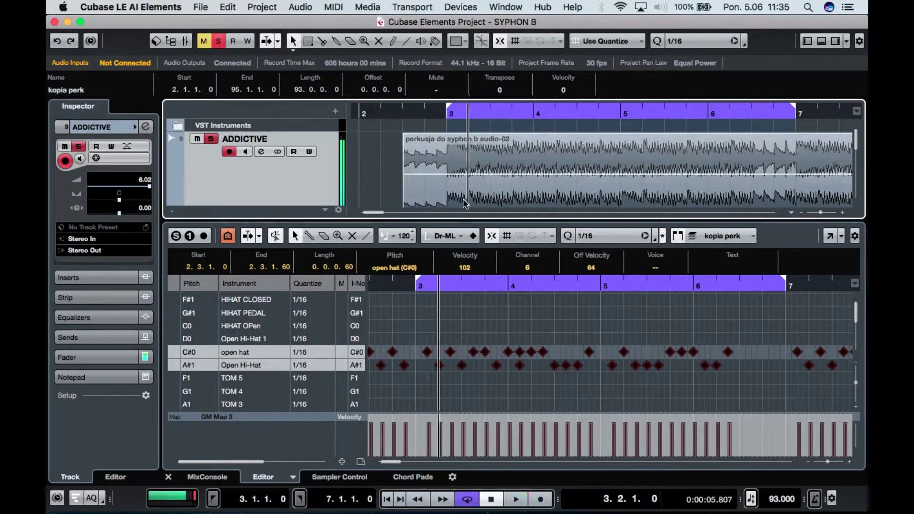
pyautogui.click(416, 288)
pyautogui.press('space')
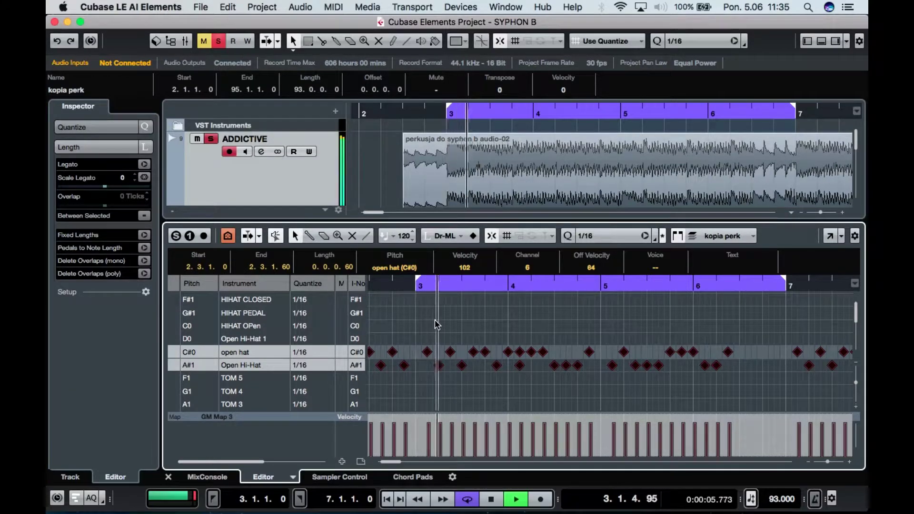
# - Locate the Low Wood Block (F4) and Open Cuica (G4) notes and compare them with the soloed audio across bars 3 to 6
pyautogui.scroll(-3, 437, 324)
pyautogui.scroll(-10, 437, 325)
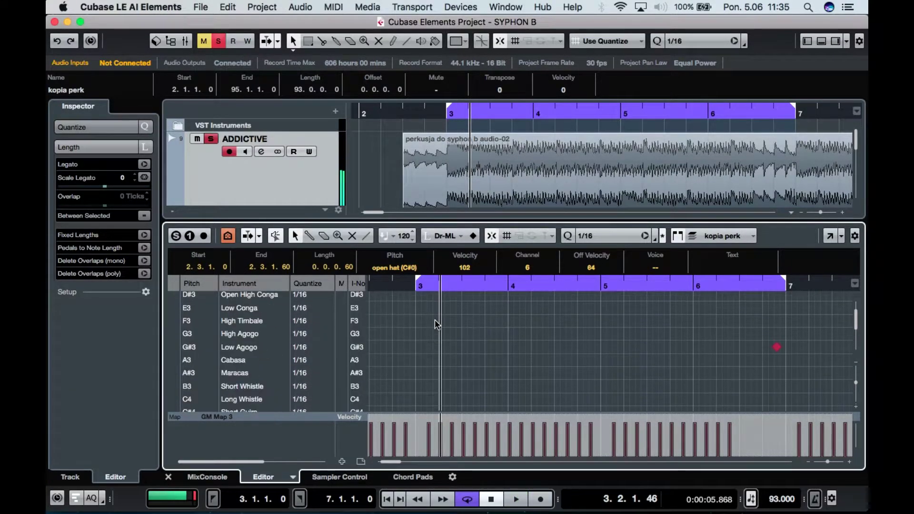
pyautogui.scroll(1, 437, 324)
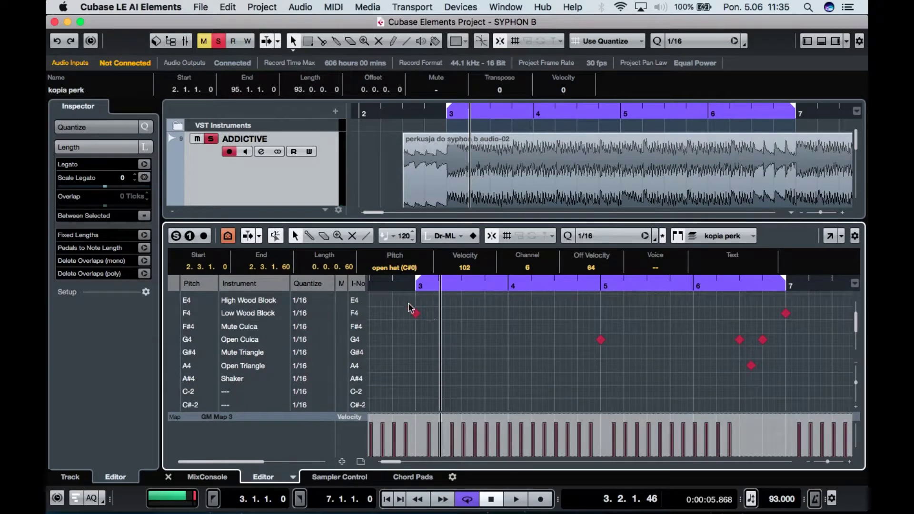
pyautogui.click(413, 286)
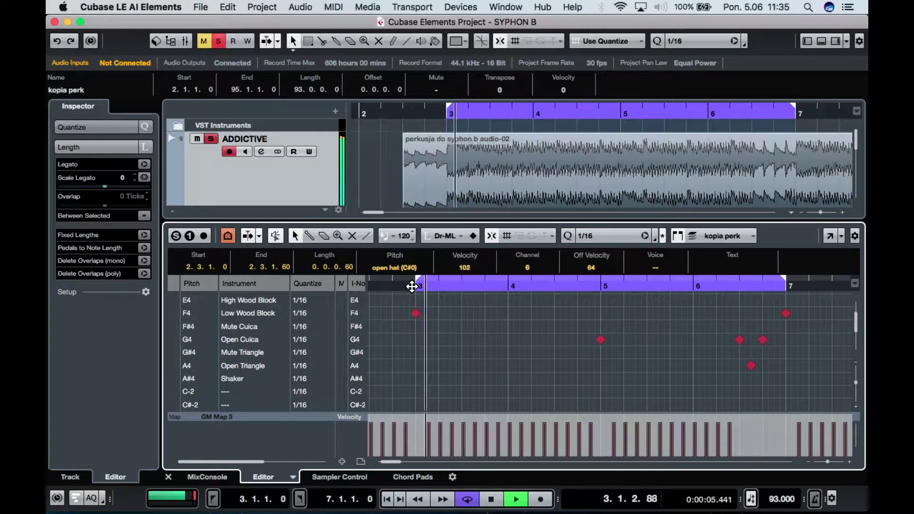
pyautogui.press('space')
pyautogui.click(172, 313)
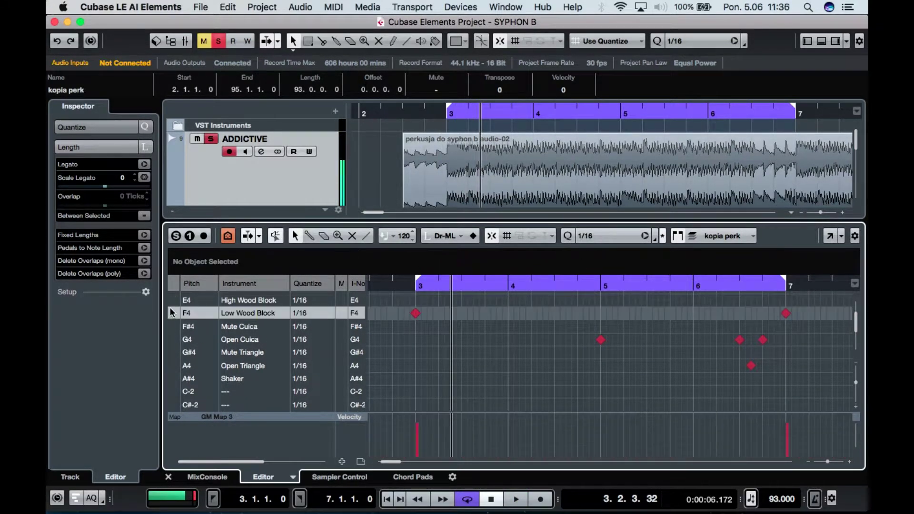
pyautogui.click(413, 284)
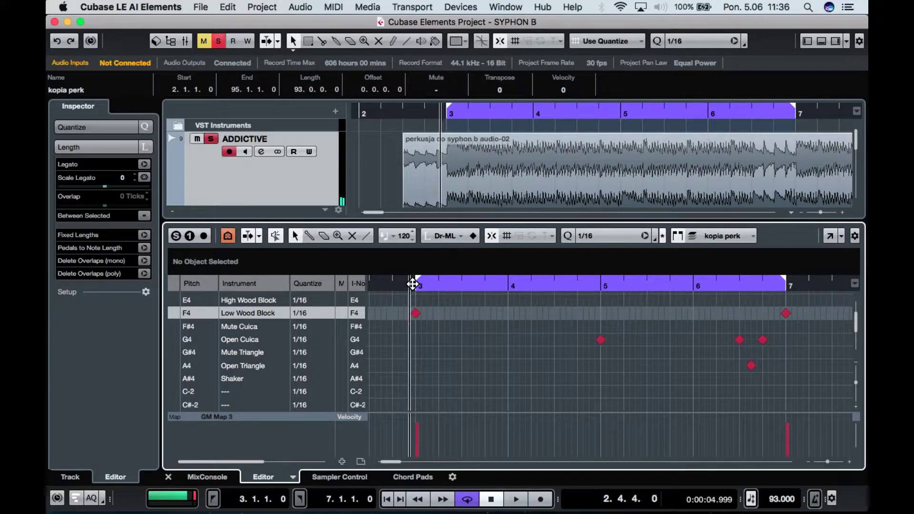
pyautogui.press('space')
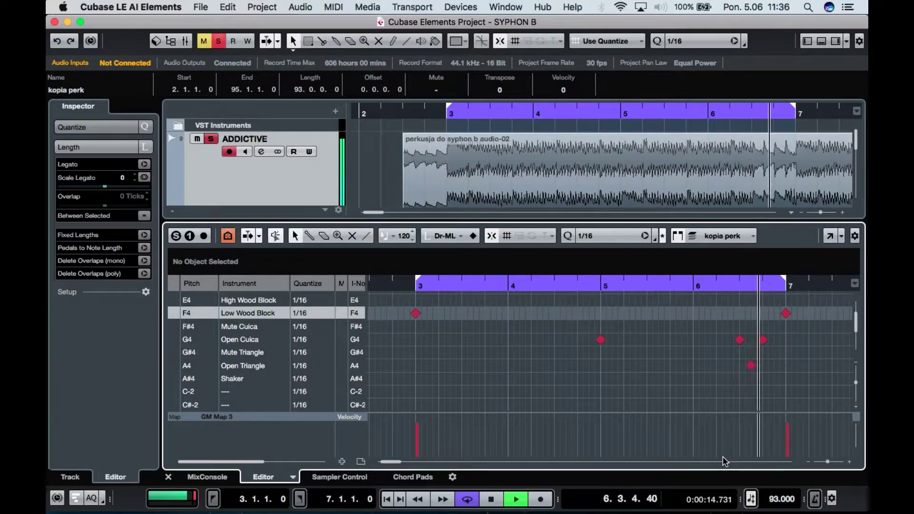
pyautogui.press('space')
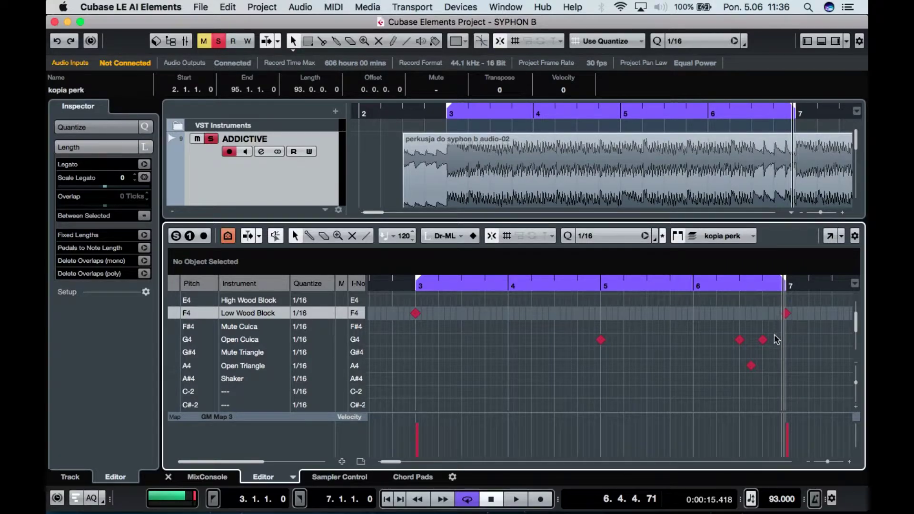
# - Move all Low Wood Block (F4) notes to CRASH 19 ART (E0) and all Open Cuica (G4) notes to CRASH 19 CUSTOM (A2)
pyautogui.moveTo(828, 464); pyautogui.dragTo(819, 464)
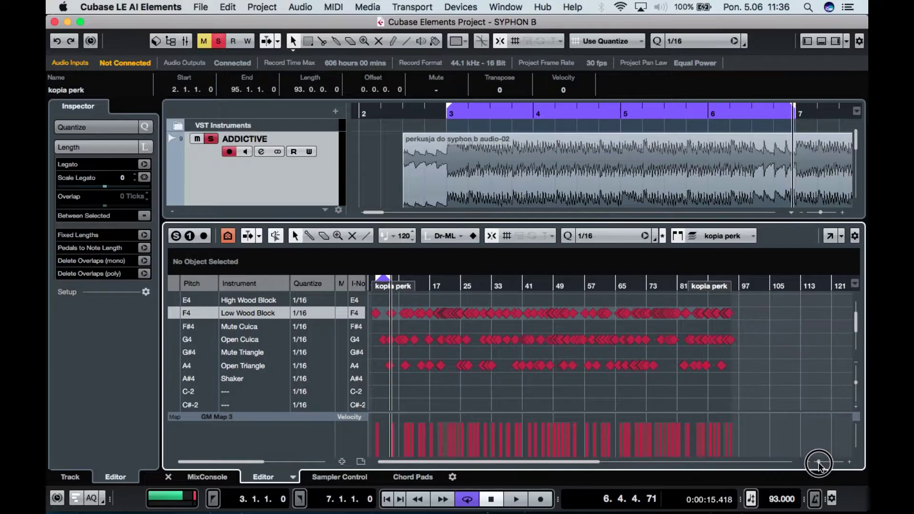
pyautogui.moveTo(585, 344); pyautogui.dragTo(374, 348)
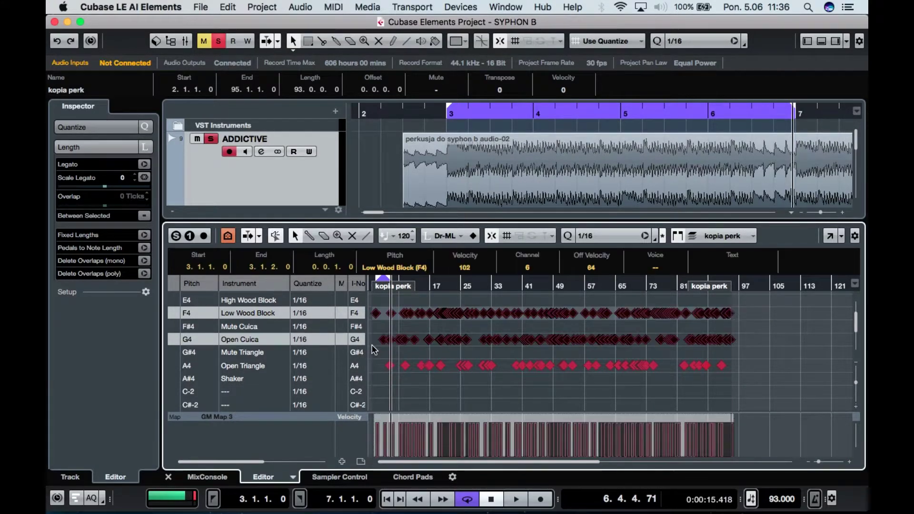
pyautogui.press('Down')
pyautogui.press('Down')
pyautogui.press('Down')
pyautogui.press('Down')
pyautogui.press('Down')
pyautogui.press('Down')
pyautogui.press('Down')
pyautogui.press('Down')
pyautogui.press('Down')
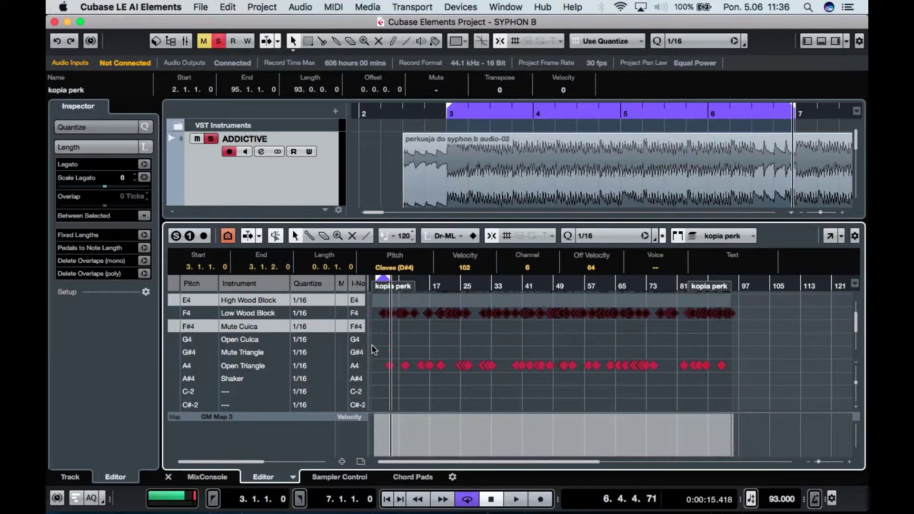
pyautogui.press('Down')
pyautogui.press('Down')
pyautogui.press('Down')
pyautogui.press('Down')
pyautogui.press('Down')
pyautogui.press('Down')
pyautogui.press('Down')
pyautogui.press('Down')
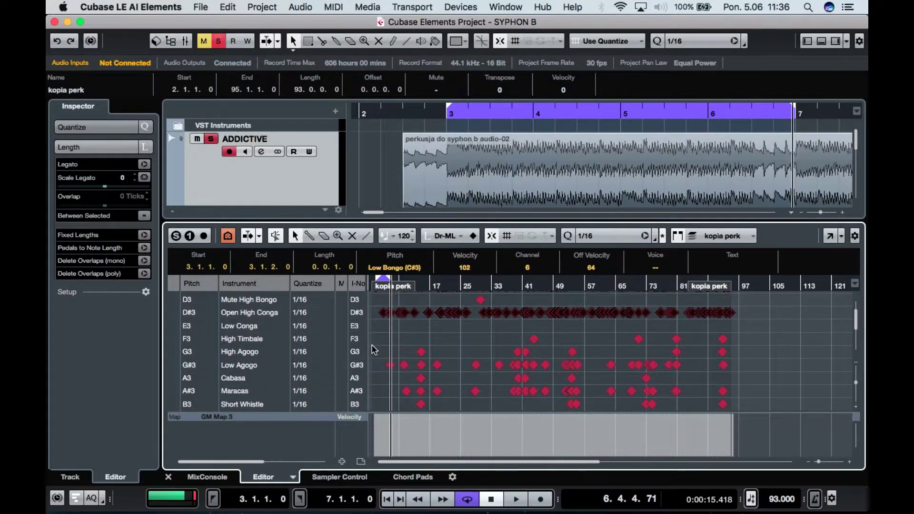
pyautogui.press('Down')
pyautogui.press('Down')
pyautogui.press('Down')
pyautogui.press('Down')
pyautogui.press('Down')
pyautogui.press('Down')
pyautogui.press('Down')
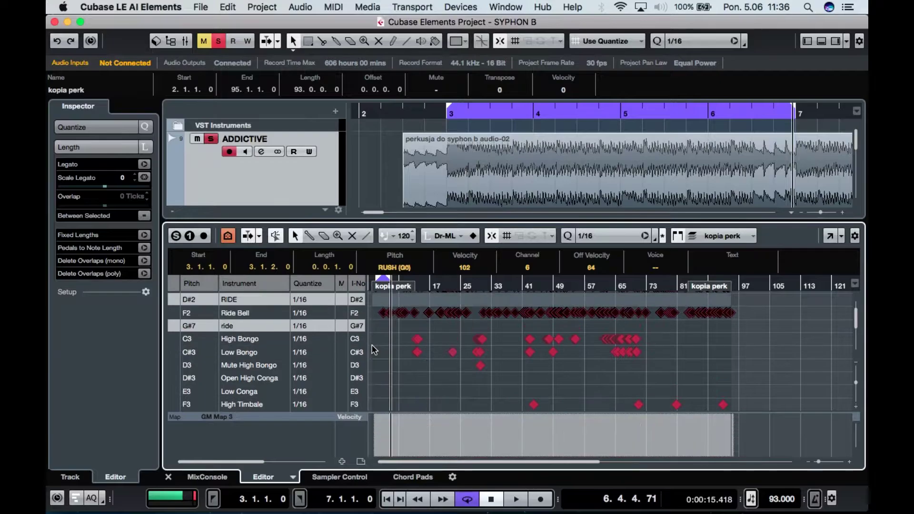
pyautogui.press('Down')
pyautogui.press('Down')
pyautogui.press('Down')
pyautogui.press('Down')
pyautogui.press('Down')
pyautogui.press('Down')
pyautogui.press('Down')
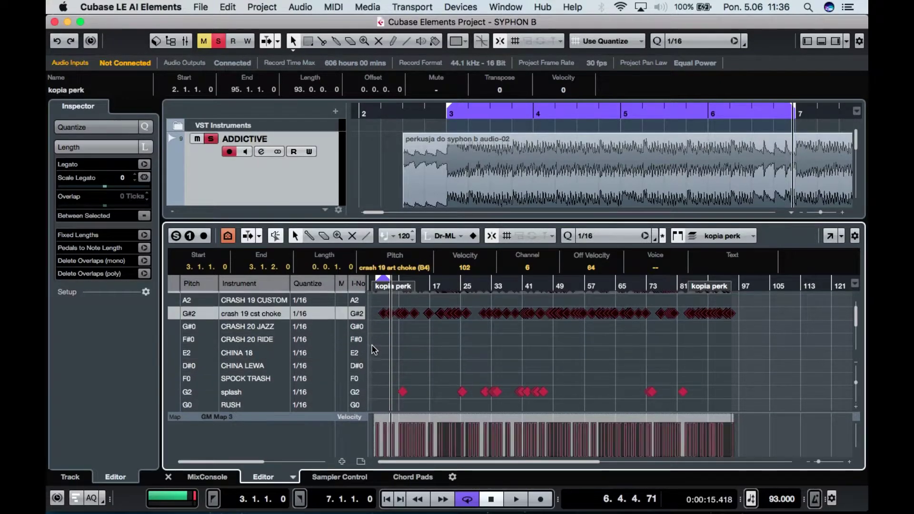
pyautogui.press('Down')
pyautogui.press('Down')
pyautogui.press('Up')
pyautogui.press('Up')
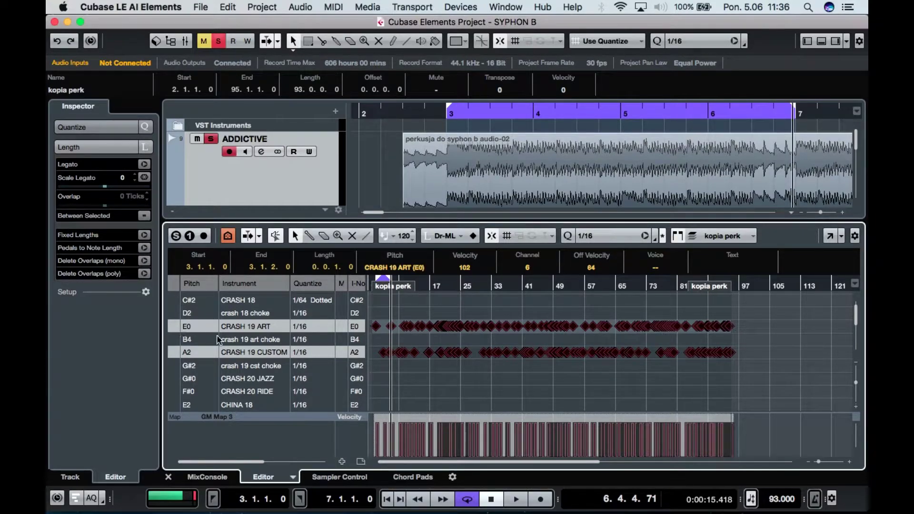
# - Deselect the moved crash notes, clear all solos and play the loop from bar 3 with ADDICTIVE muted
pyautogui.click(574, 407)
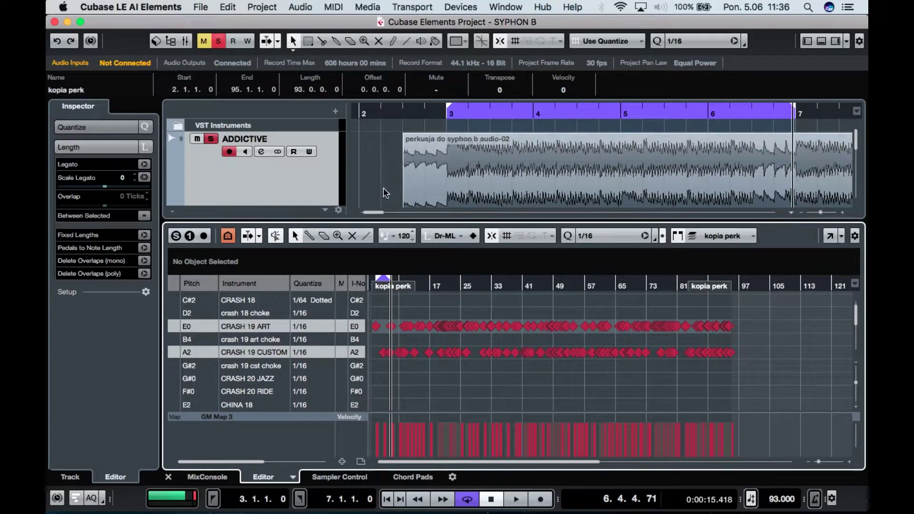
pyautogui.click(217, 43)
pyautogui.press('space')
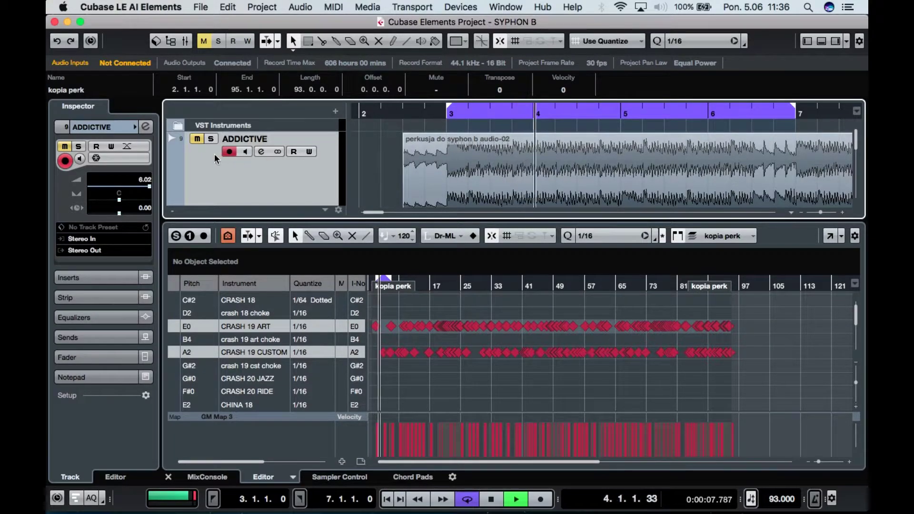
pyautogui.click(196, 139)
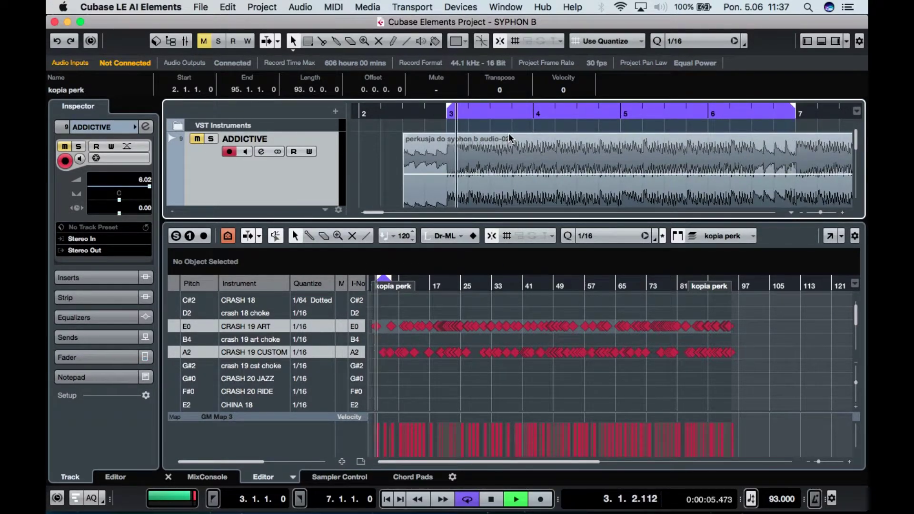
# - Stop playback and mute the guitar tracks through gitara 4
pyautogui.scroll(-1, 341, 150)
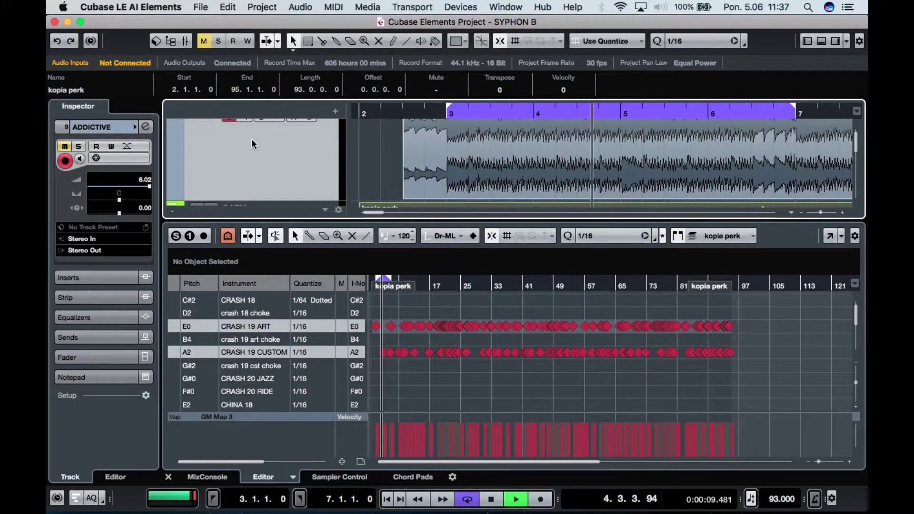
pyautogui.scroll(-2, 251, 139)
pyautogui.press('space')
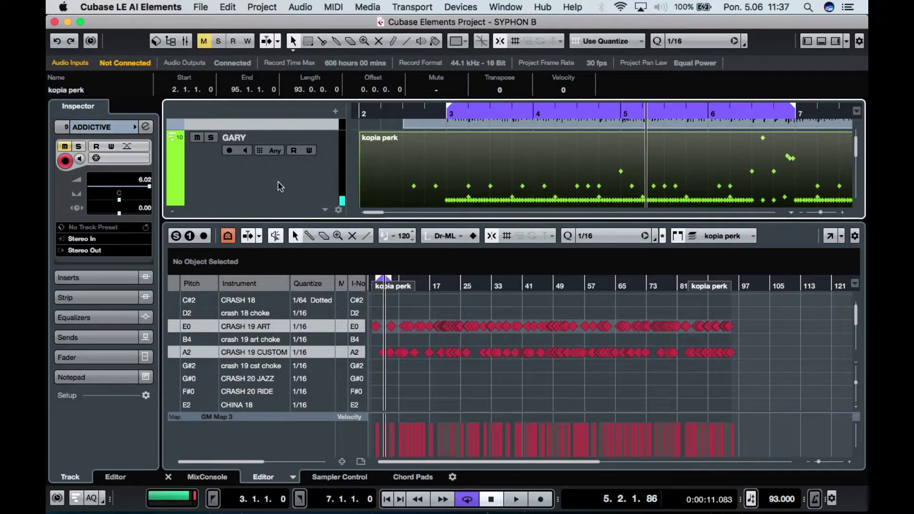
pyautogui.scroll(-3, 280, 178)
pyautogui.scroll(-4, 281, 178)
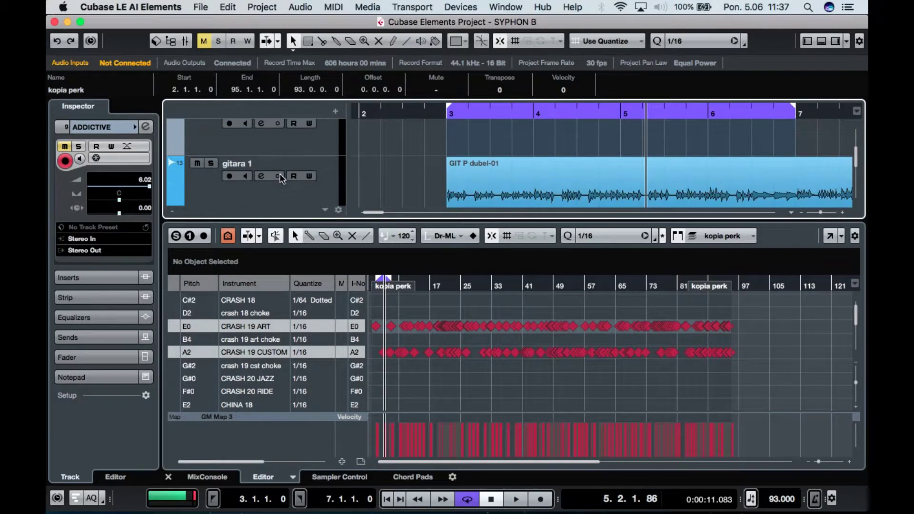
pyautogui.scroll(-3, 303, 152)
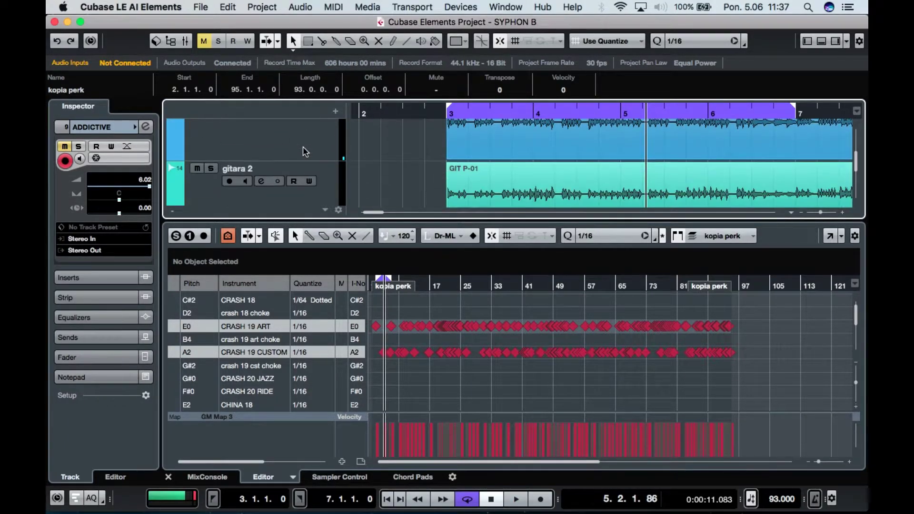
pyautogui.scroll(-3, 202, 183)
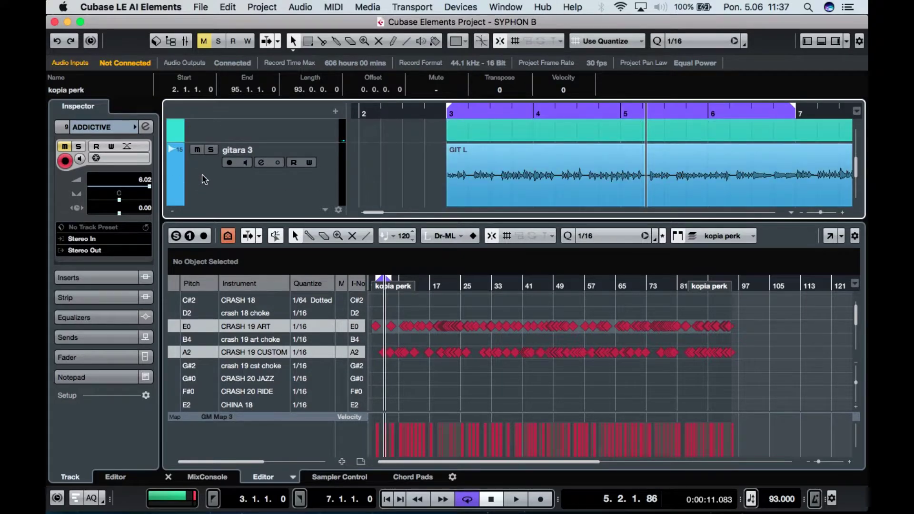
pyautogui.scroll(-3, 195, 151)
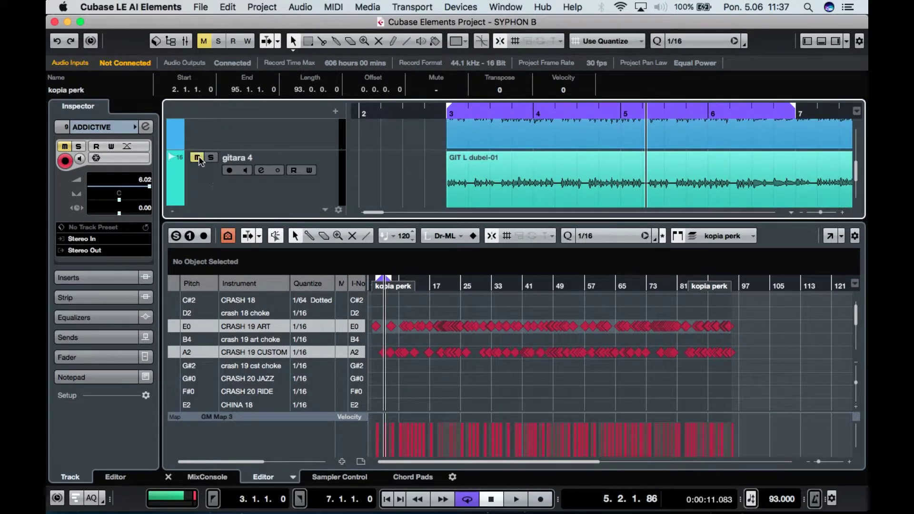
pyautogui.scroll(-5, 530, 185)
# - Play the loop from bar 3 through bar 6 with ADDICTIVE muted to hear the remapped GARY drums
pyautogui.hscroll(-2, 530, 185)
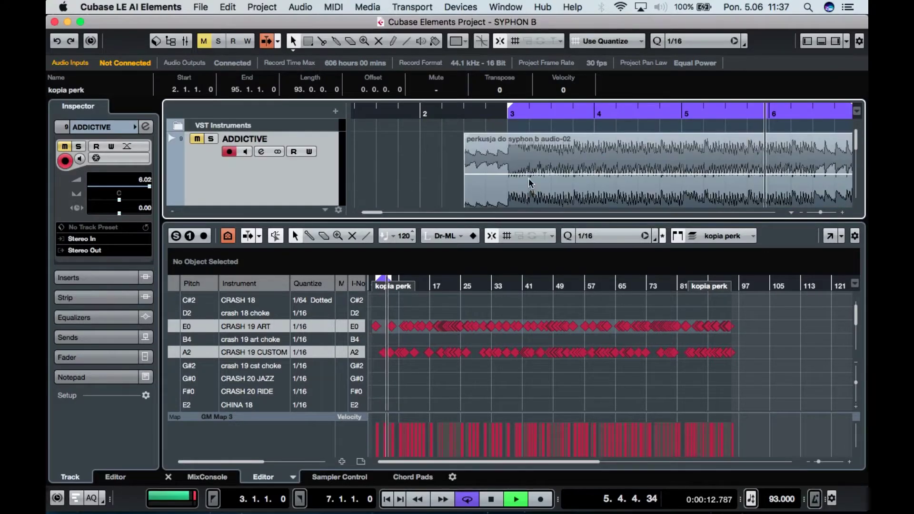
pyautogui.click(508, 112)
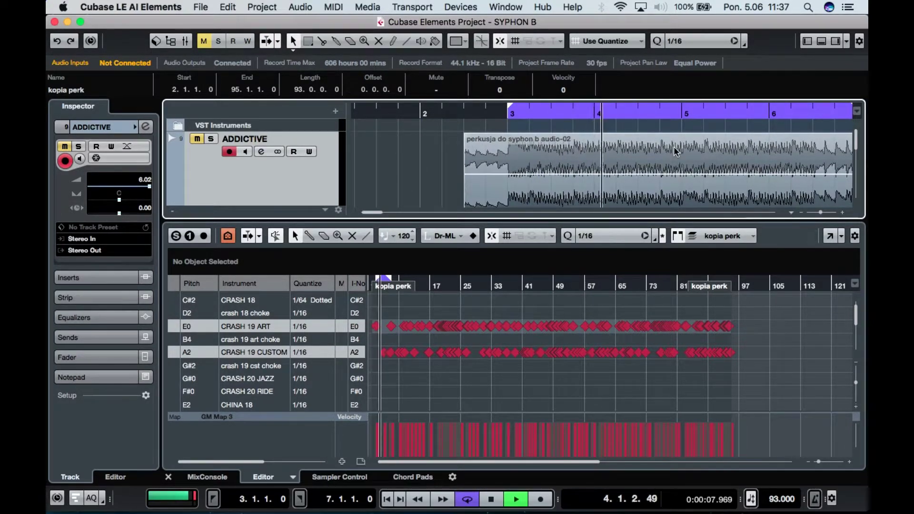
pyautogui.hscroll(2, 673, 147)
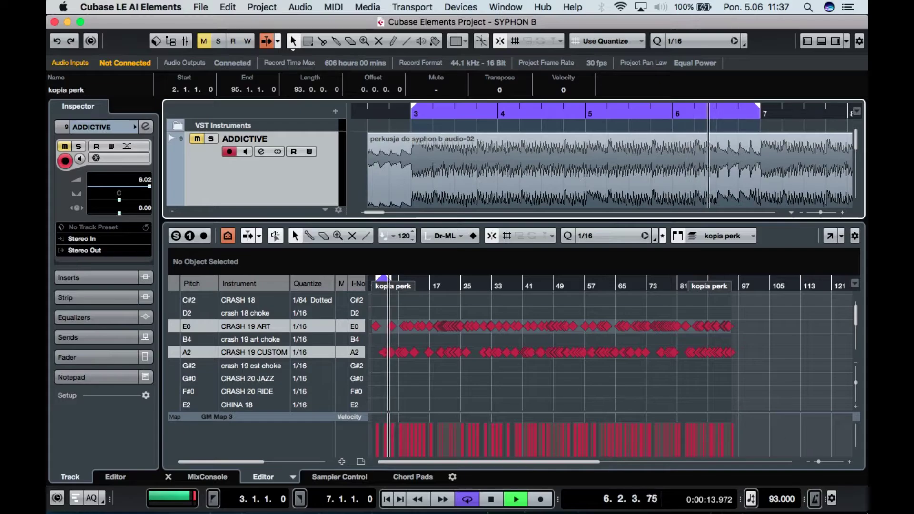
pyautogui.press('space')
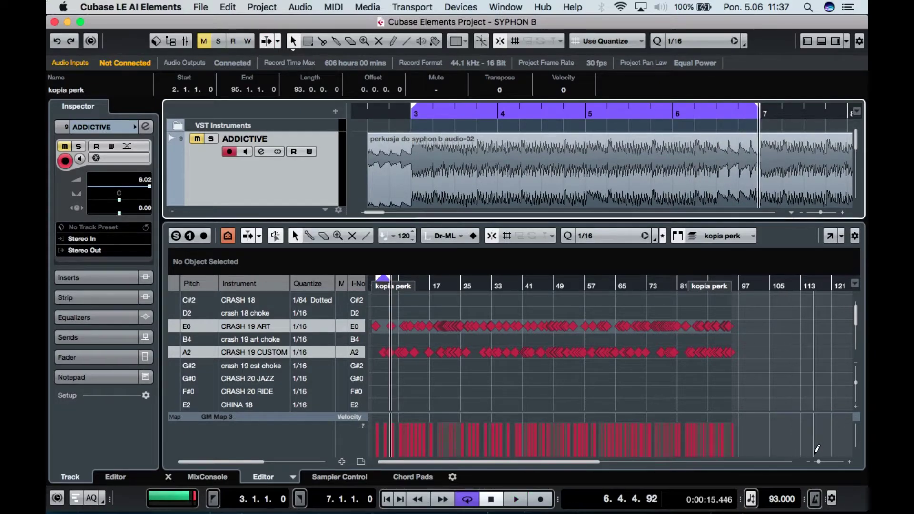
# - Find the Open Triangle (A4) note in bar 6 during loop playback and select its drum row
pyautogui.moveTo(818, 462); pyautogui.dragTo(826, 464)
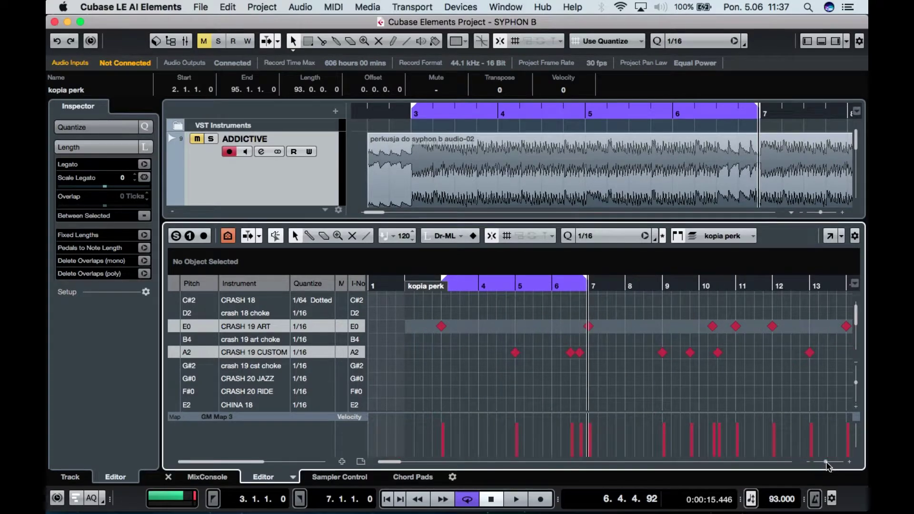
pyautogui.scroll(-10, 498, 342)
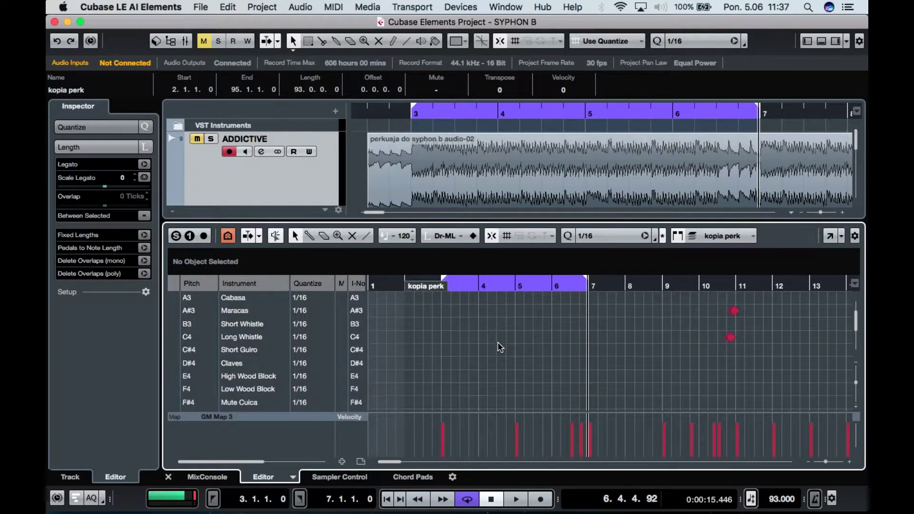
pyautogui.press('space')
pyautogui.click(581, 296)
pyautogui.moveTo(582, 297); pyautogui.dragTo(581, 332)
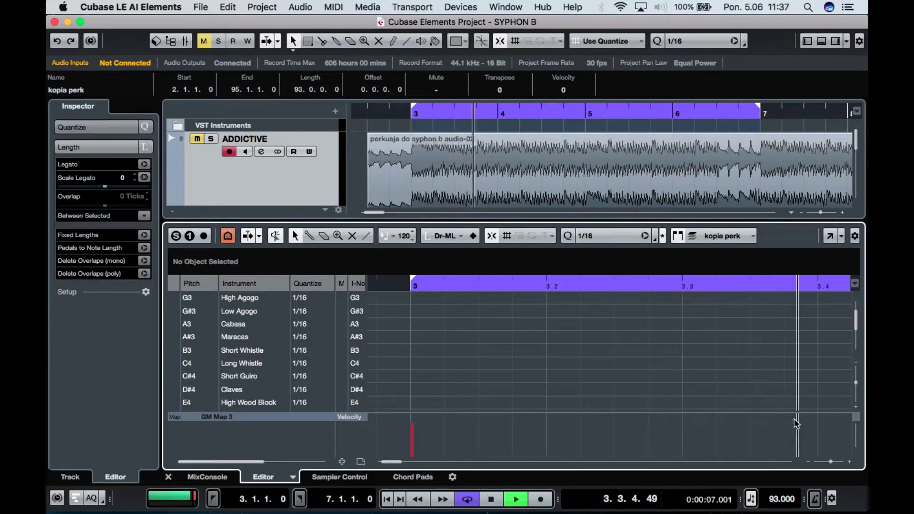
pyautogui.moveTo(831, 462); pyautogui.dragTo(828, 462)
pyautogui.scroll(2, 781, 402)
pyautogui.scroll(-4, 624, 375)
pyautogui.scroll(-4, 623, 375)
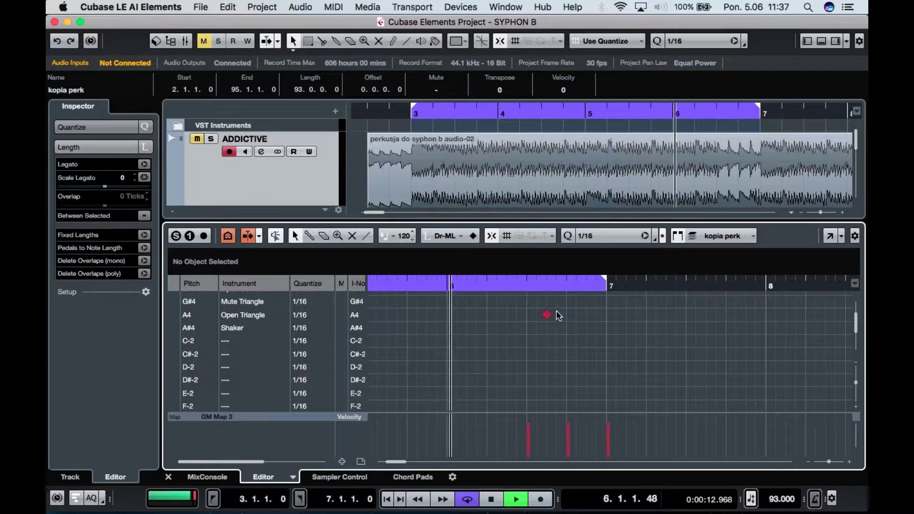
pyautogui.press('space')
pyautogui.click(178, 316)
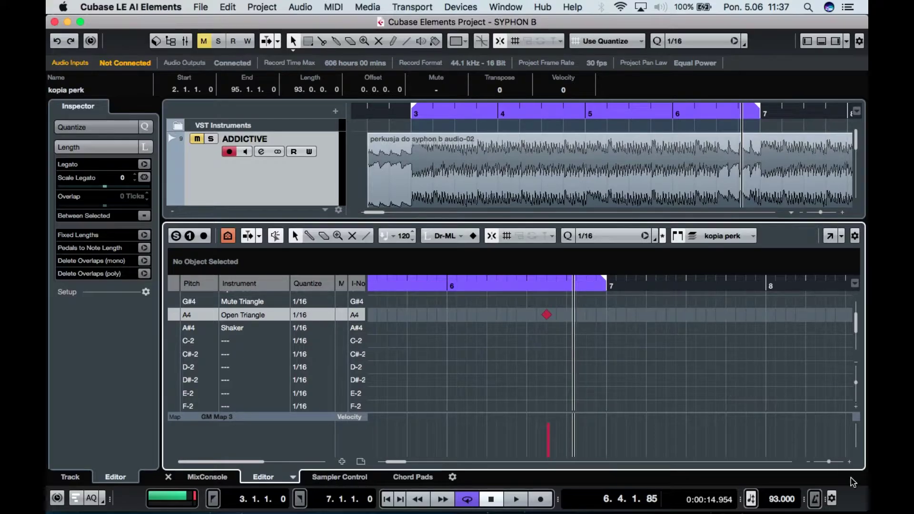
# - Move all Open Triangle (A4) notes across the kopia perk part to CHINA 18 (E2)
pyautogui.moveTo(830, 464); pyautogui.dragTo(817, 465)
pyautogui.moveTo(737, 317); pyautogui.dragTo(385, 323)
pyautogui.press('Down')
pyautogui.press('Down')
pyautogui.press('Down')
pyautogui.press('Down')
pyautogui.press('Down')
pyautogui.press('Down')
pyautogui.press('Down')
pyautogui.press('Down')
pyautogui.press('Down')
pyautogui.press('Down')
pyautogui.press('Down')
pyautogui.press('Down')
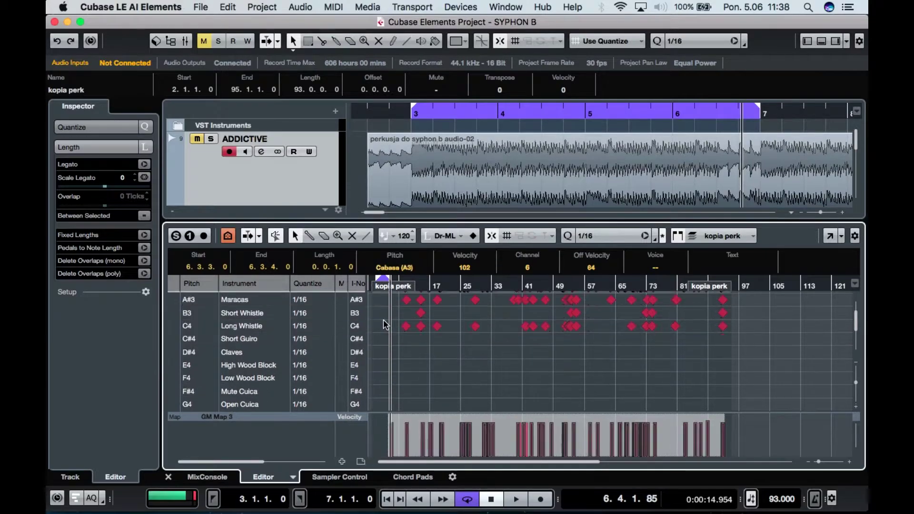
pyautogui.press('Down')
pyautogui.press('Down')
pyautogui.press('Down')
pyautogui.press('Down')
pyautogui.press('Down')
pyautogui.press('Down')
pyautogui.press('Down')
pyautogui.press('Down')
pyautogui.press('Down')
pyautogui.press('Down')
pyautogui.press('Down')
pyautogui.press('Down')
pyautogui.press('Down')
pyautogui.press('Down')
pyautogui.press('Down')
pyautogui.press('Down')
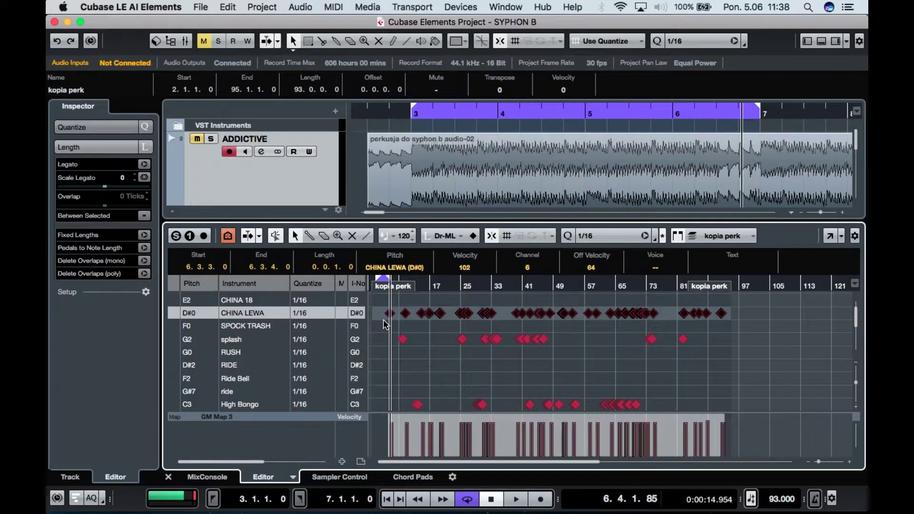
pyautogui.press('Down')
pyautogui.press('Up')
pyautogui.press('Up')
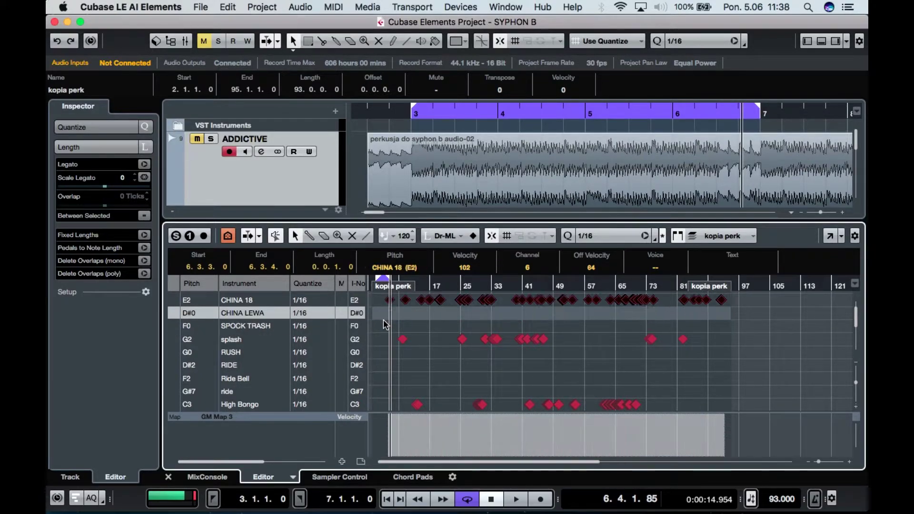
# - Audition the remapped china notes, then shorten the loop to run from 6.3.1 to 7.1.1 and place the playhead at its start
pyautogui.press('space')
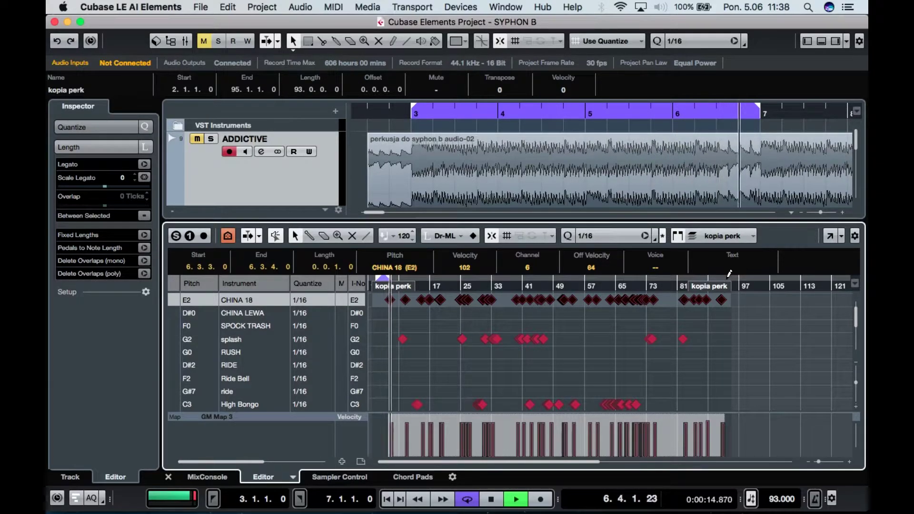
pyautogui.press('space')
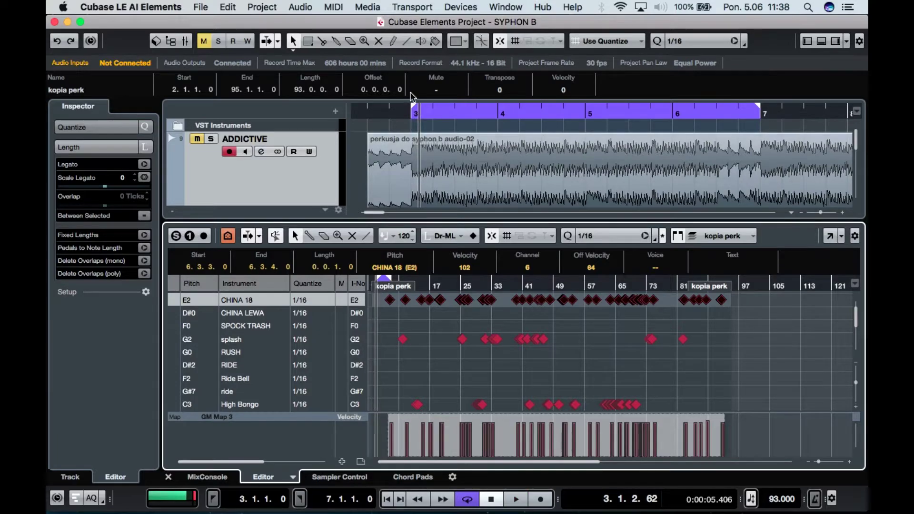
pyautogui.moveTo(413, 107); pyautogui.dragTo(685, 105)
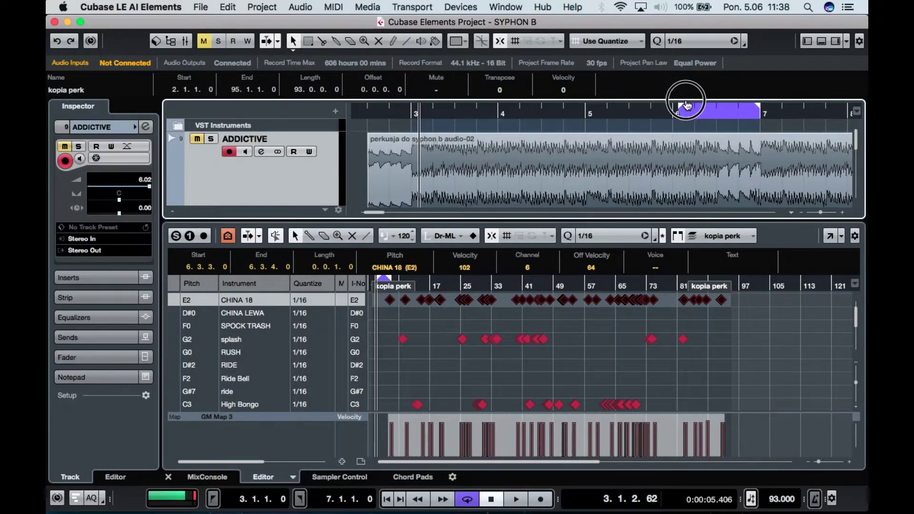
pyautogui.click(718, 113)
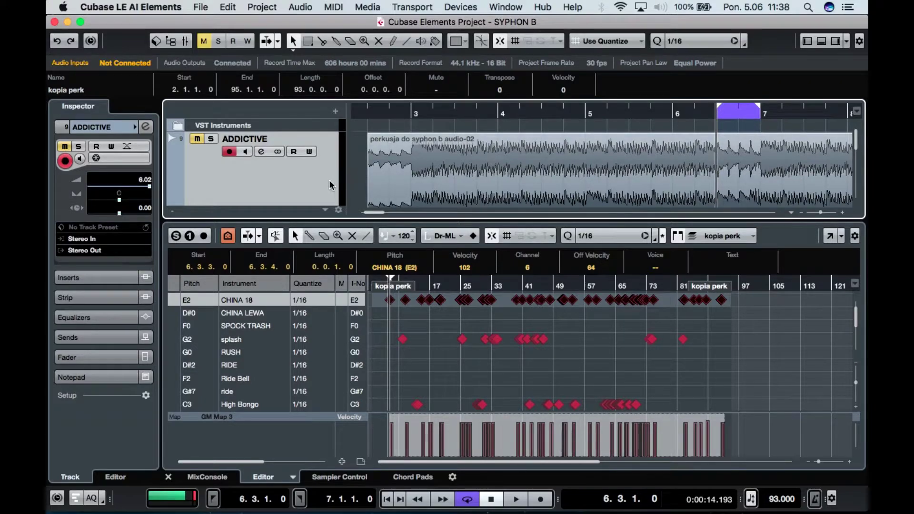
# - Mute GARY, unmute ADDICTIVE and play the audio fill in the shortened loop
pyautogui.scroll(-2, 329, 181)
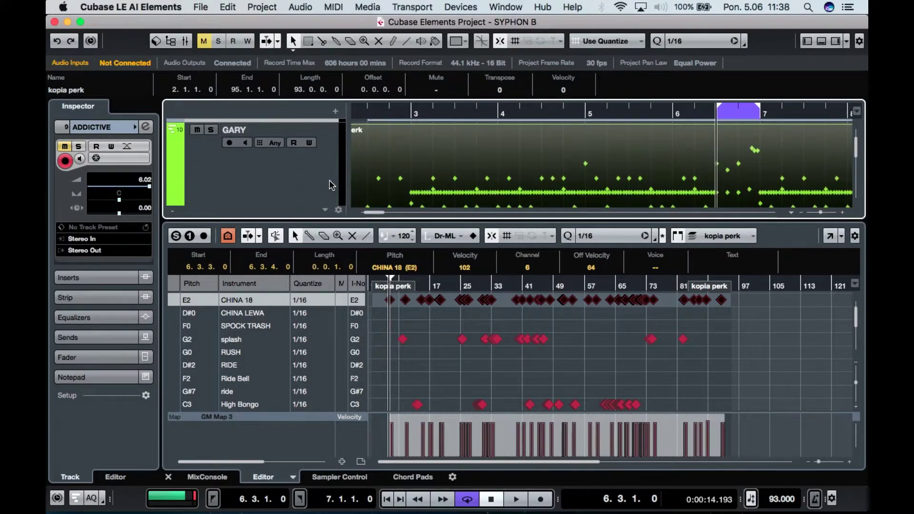
pyautogui.scroll(1, 318, 179)
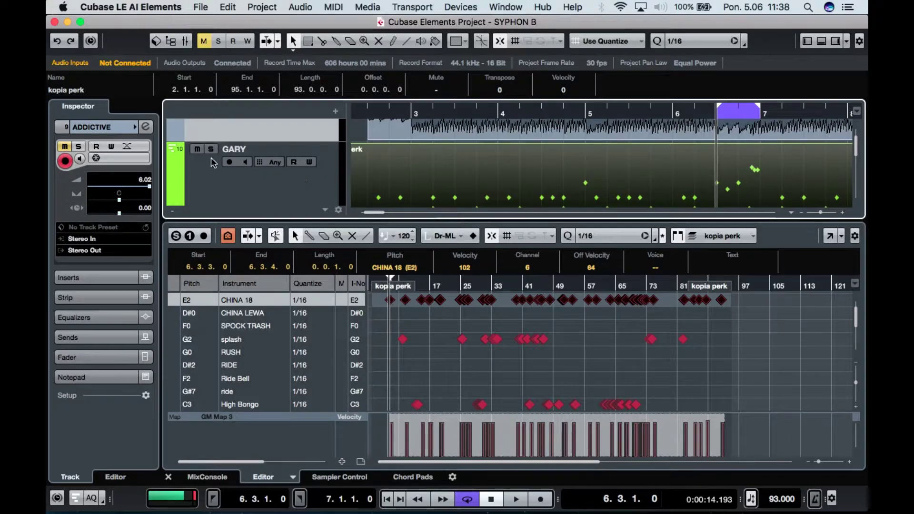
pyautogui.scroll(3, 199, 152)
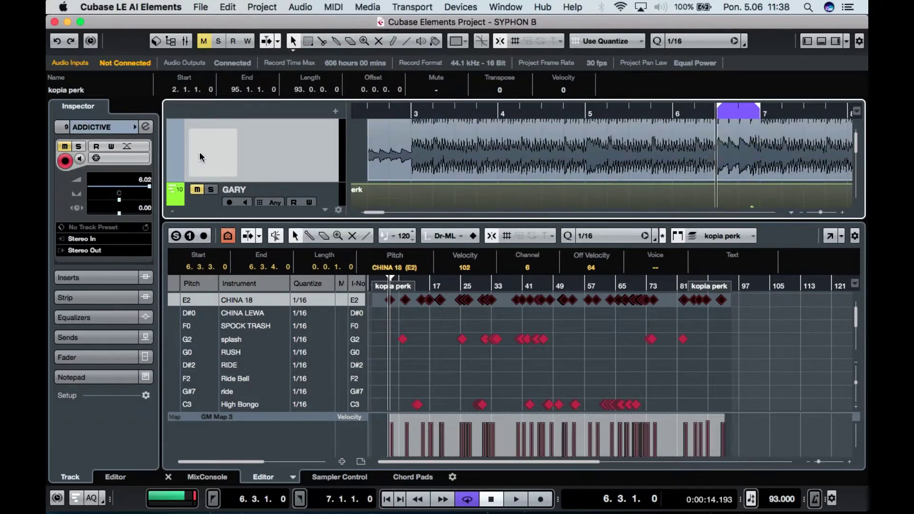
pyautogui.press('space')
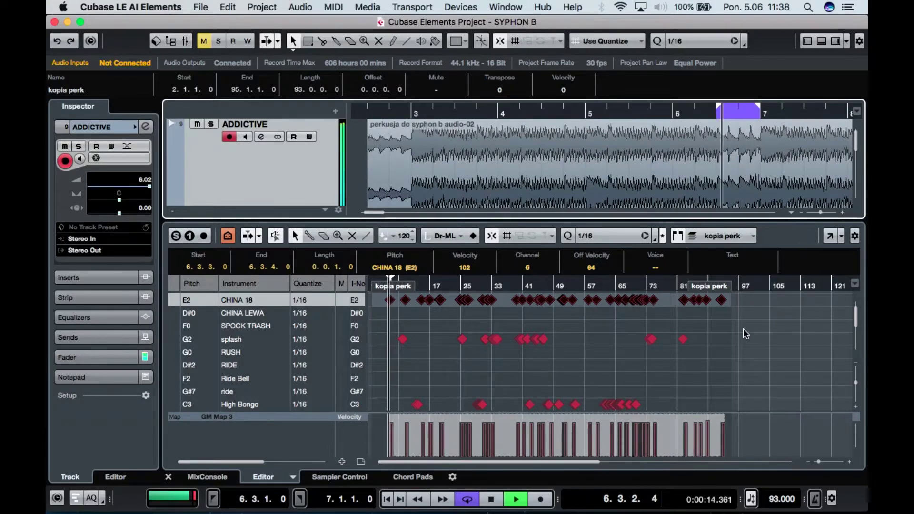
pyautogui.press('space')
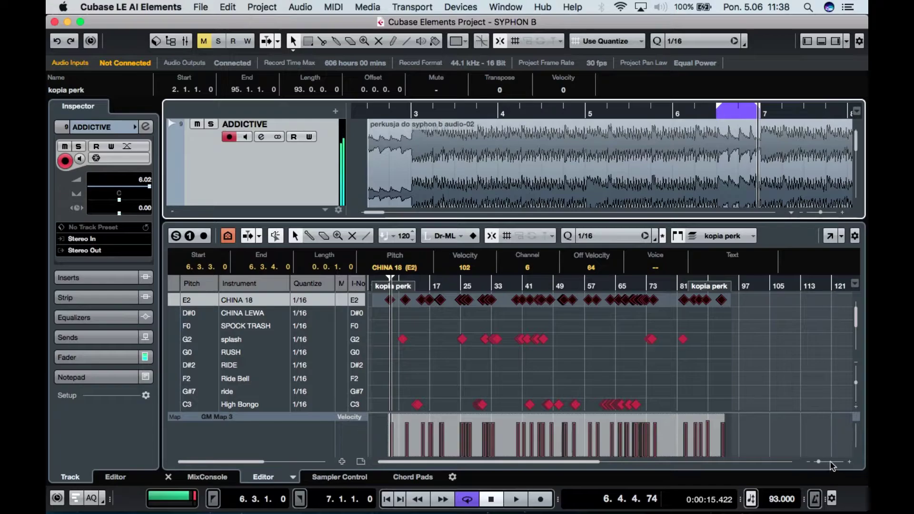
# - Locate the Low Agogo (G#3) note in the fill before bar 7, compare it with the ADDICTIVE audio and select it
pyautogui.click(827, 463)
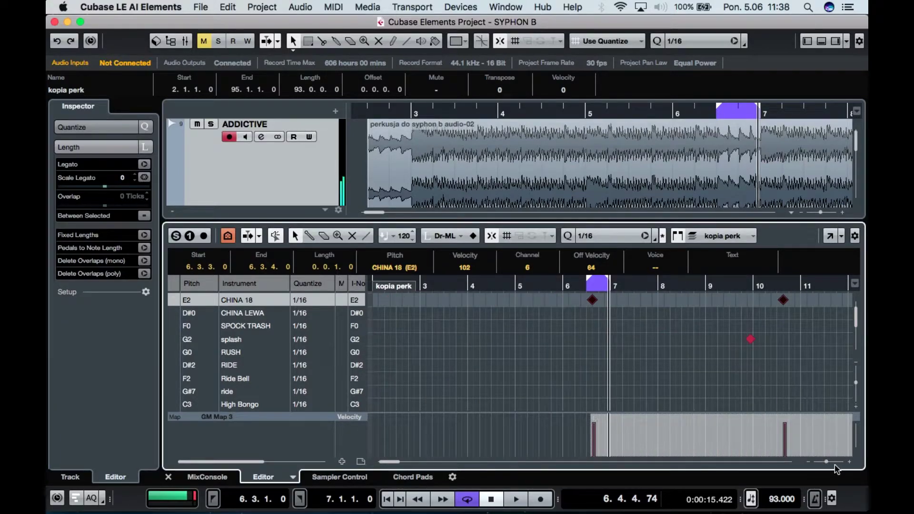
pyautogui.moveTo(827, 463); pyautogui.dragTo(829, 463)
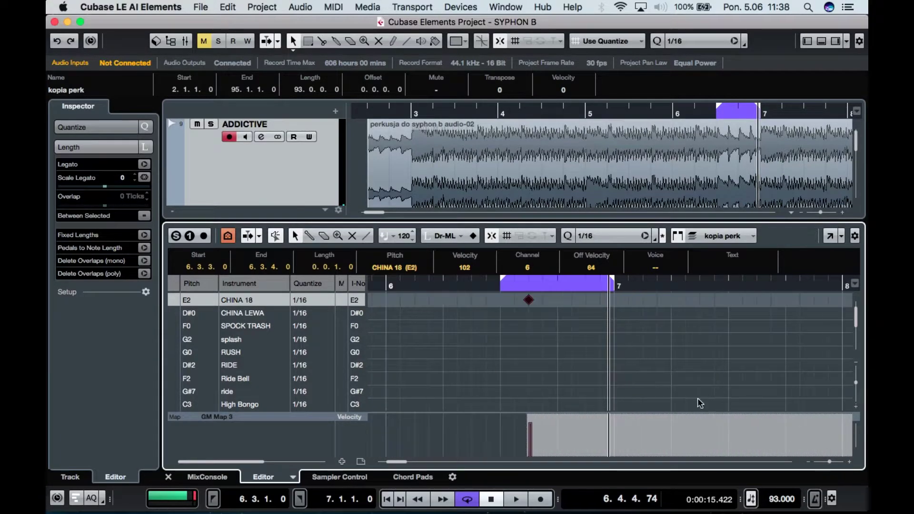
pyautogui.scroll(-3, 630, 363)
pyautogui.scroll(-5, 631, 364)
pyautogui.press('space')
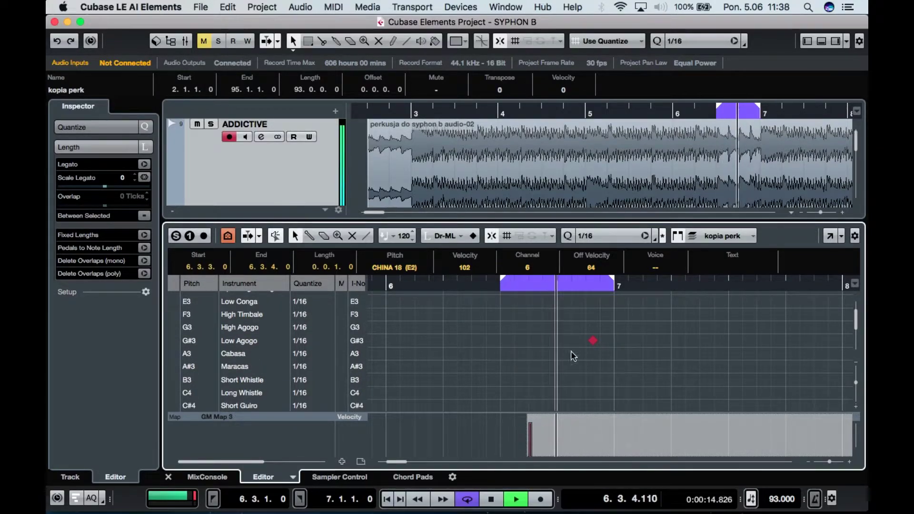
pyautogui.press('space')
pyautogui.click(174, 341)
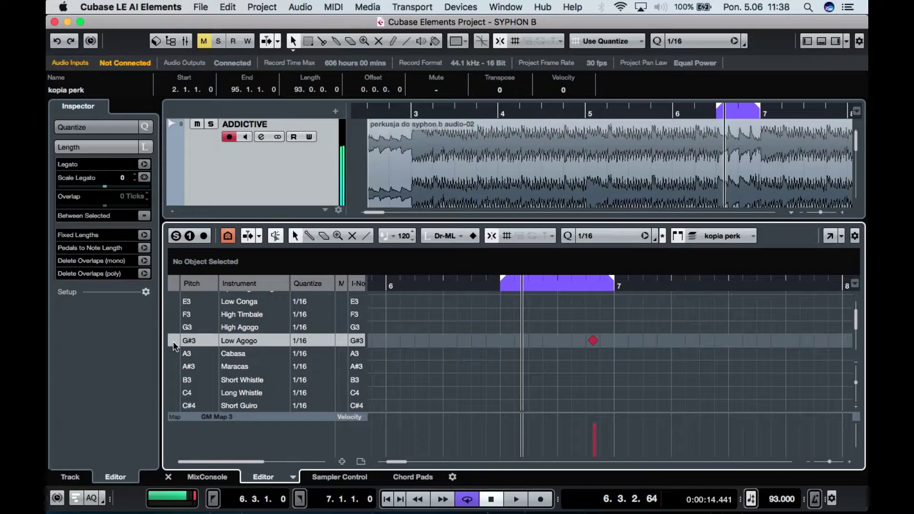
pyautogui.press('space')
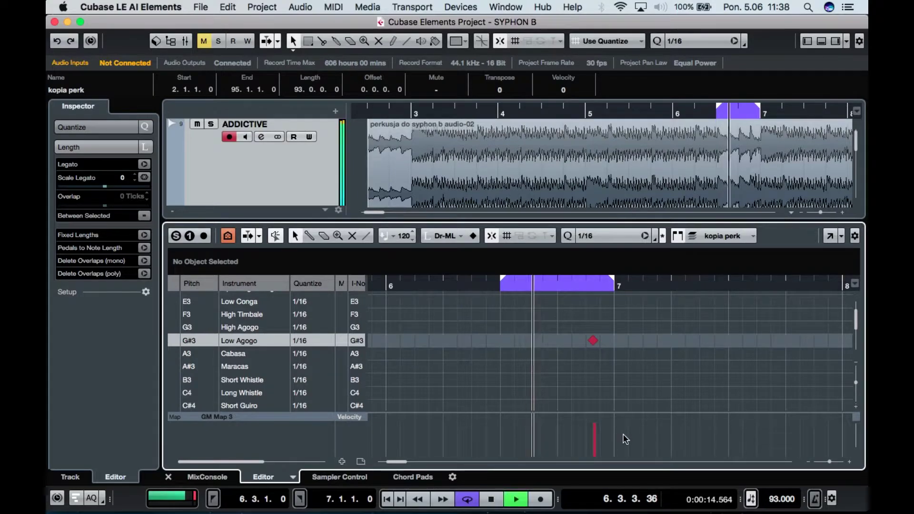
pyautogui.press('space')
pyautogui.click(594, 340)
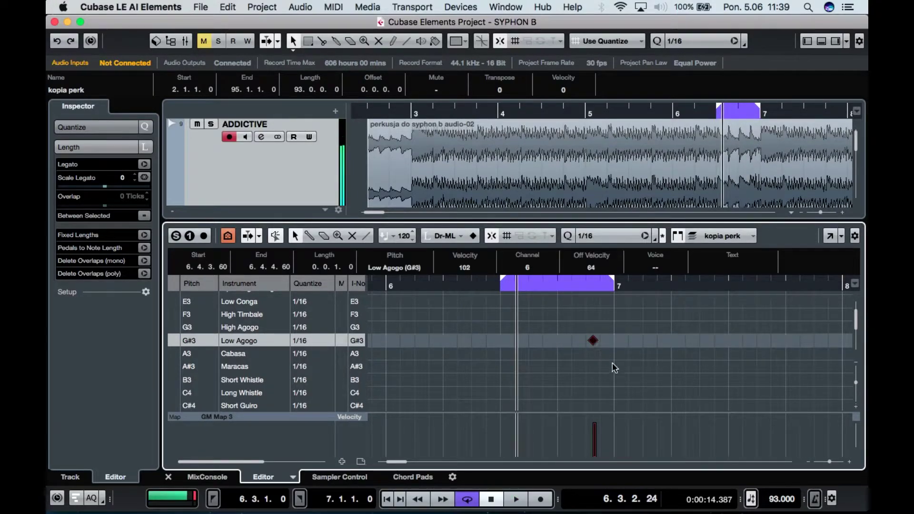
# - Move all Low Timbale (F#3) notes across the kopia perk part to TOM 5 (F1)
pyautogui.scroll(-10, 614, 367)
pyautogui.scroll(-10, 614, 367)
pyautogui.hscroll(3, 614, 367)
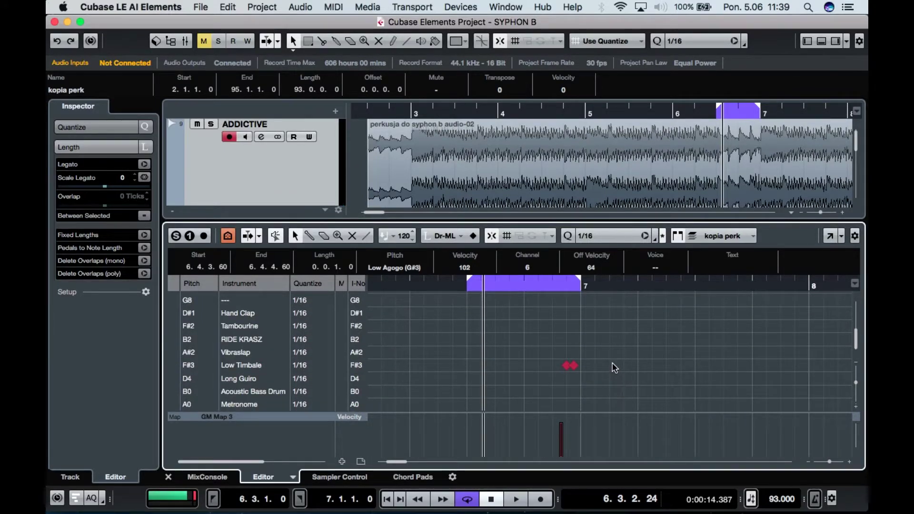
pyautogui.click(176, 368)
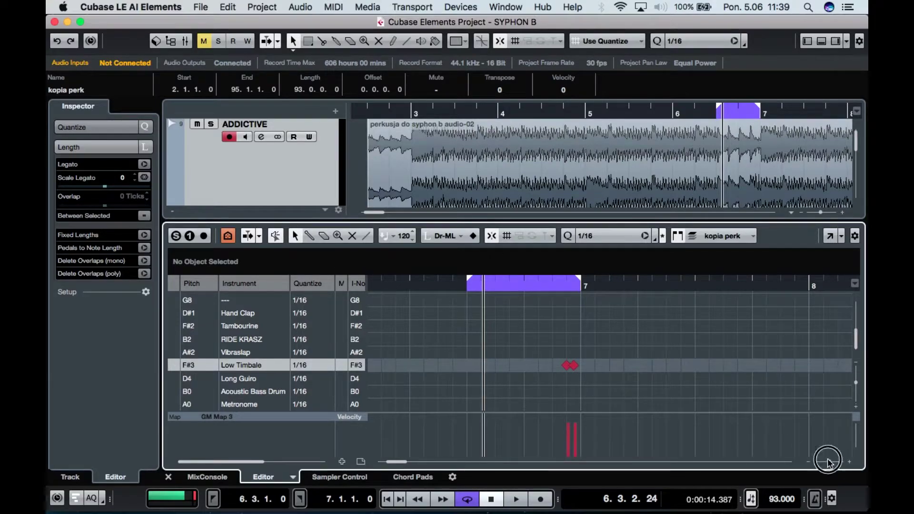
pyautogui.moveTo(828, 463); pyautogui.dragTo(818, 466)
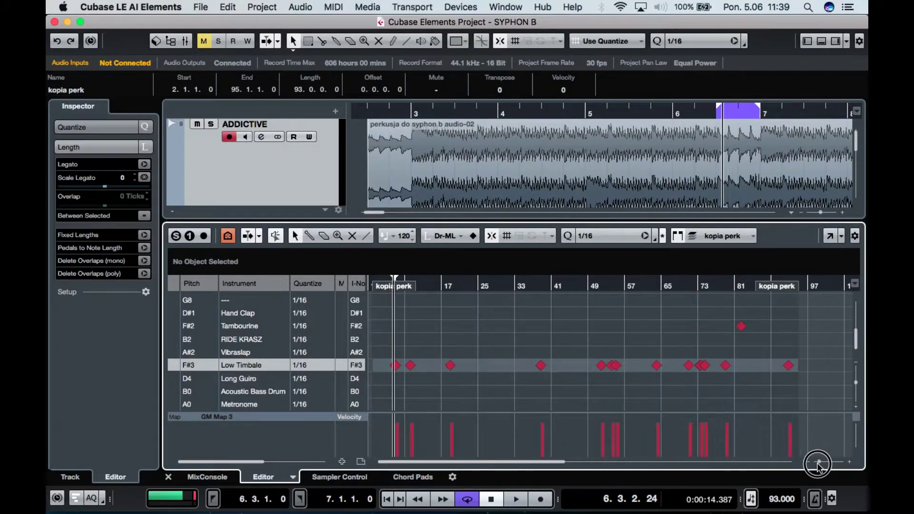
pyautogui.scroll(5, 709, 373)
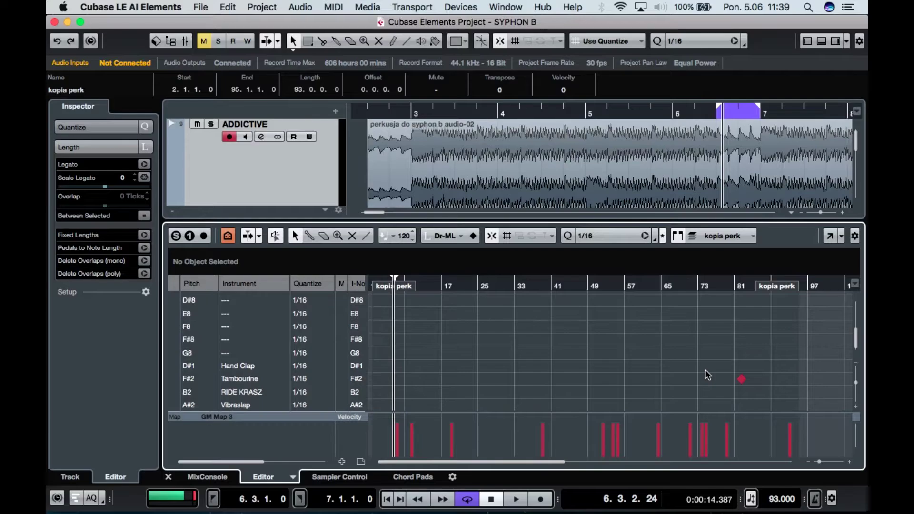
pyautogui.scroll(8, 705, 372)
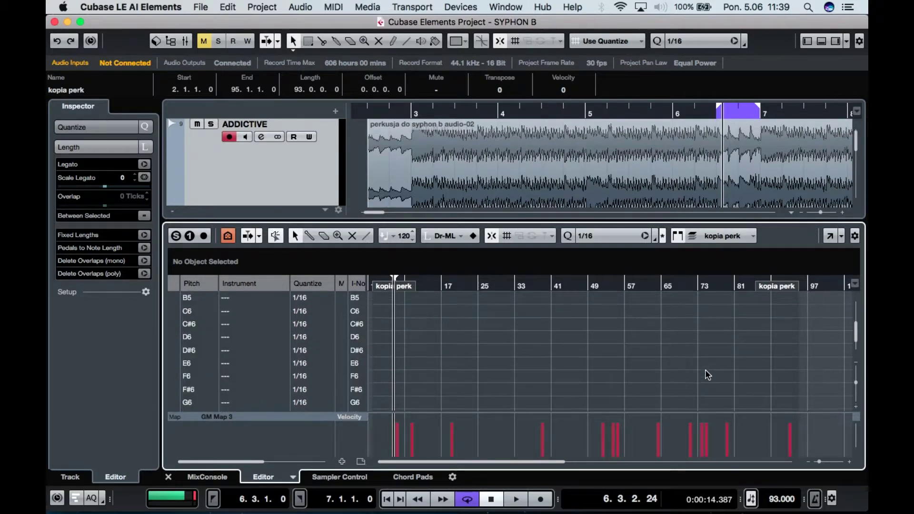
pyautogui.scroll(-6, 705, 369)
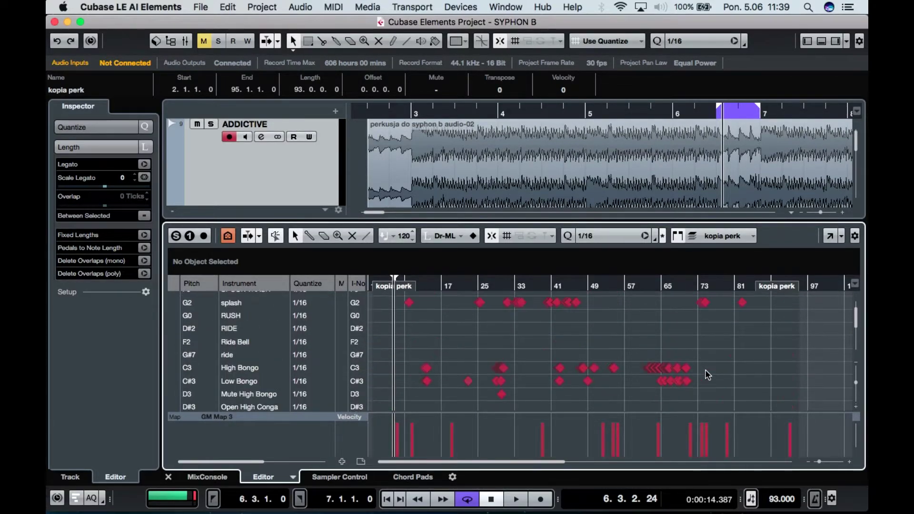
pyautogui.hscroll(2, 704, 370)
pyautogui.scroll(-8, 705, 370)
pyautogui.hscroll(-2, 705, 370)
pyautogui.scroll(-10, 704, 369)
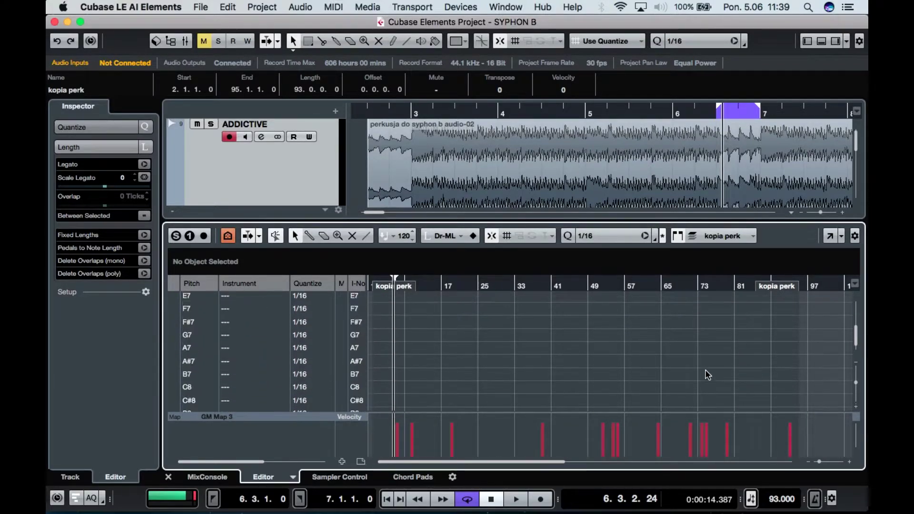
pyautogui.moveTo(805, 371); pyautogui.dragTo(376, 373)
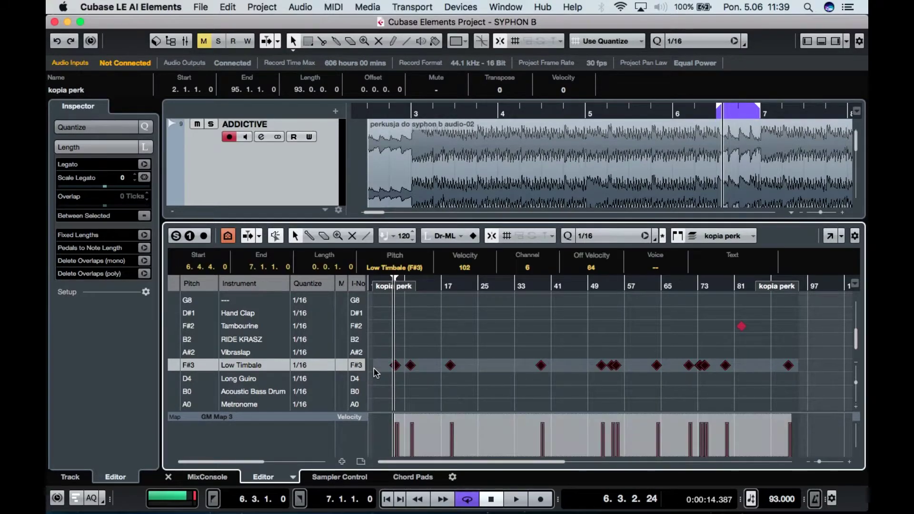
pyautogui.press('Up')
pyautogui.press('Up')
pyautogui.press('Up')
pyautogui.press('Up')
pyautogui.press('Up')
pyautogui.press('Up')
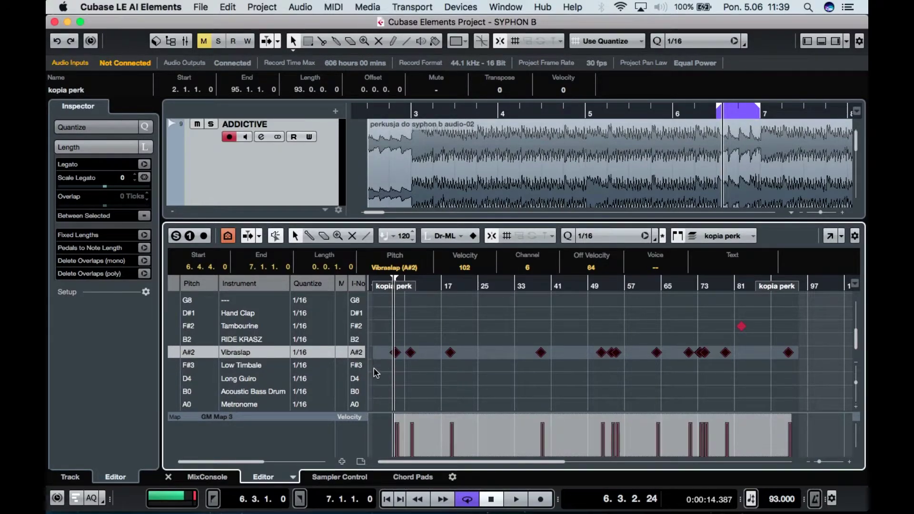
pyautogui.press('Up')
pyautogui.press('Up')
pyautogui.press('Up')
pyautogui.press('Up')
pyautogui.press('Up')
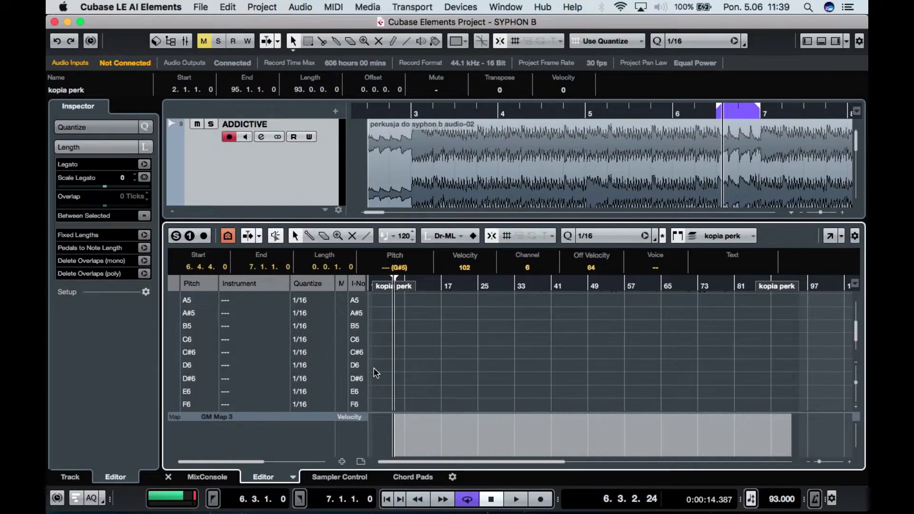
pyautogui.press('Up')
pyautogui.press('Up')
pyautogui.press('Up')
pyautogui.press('Up')
pyautogui.press('Up')
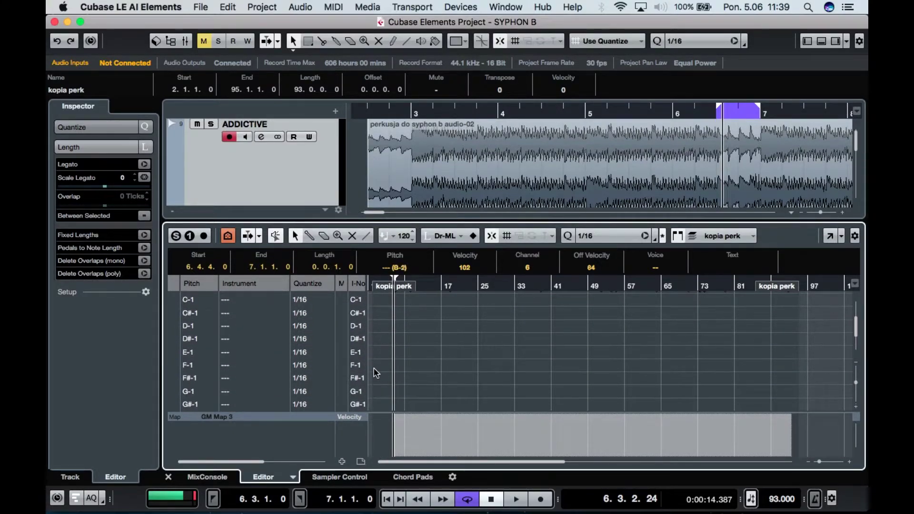
pyautogui.press('Up')
pyautogui.press('Up')
pyautogui.press('Up')
pyautogui.press('Up')
pyautogui.press('Up')
pyautogui.press('Up')
pyautogui.press('Up')
pyautogui.press('Up')
pyautogui.press('Up')
pyautogui.press('Up')
pyautogui.press('Up')
pyautogui.press('Up')
pyautogui.press('Up')
pyautogui.press('Up')
pyautogui.press('Up')
pyautogui.press('Up')
pyautogui.press('Up')
pyautogui.press('Up')
pyautogui.press('Up')
pyautogui.press('Up')
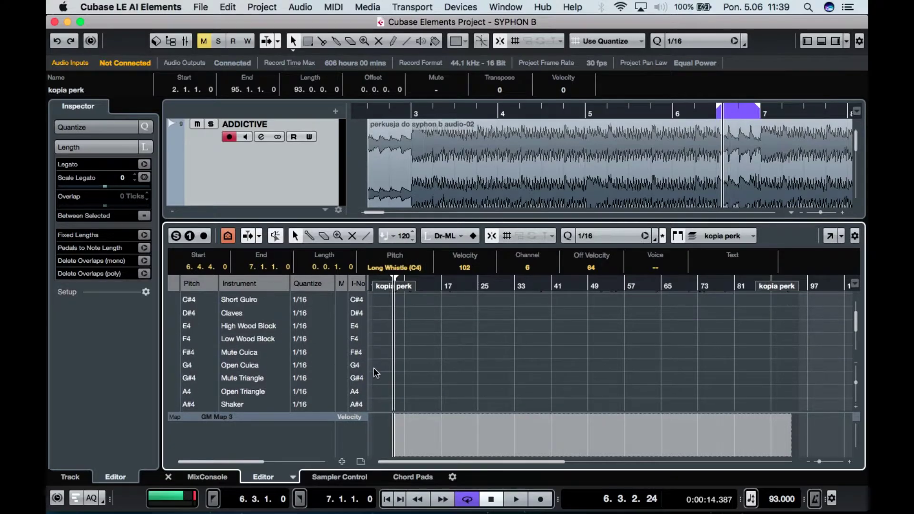
pyautogui.press('Up')
pyautogui.press('Up')
pyautogui.press('Up')
pyautogui.press('Up')
pyautogui.press('Up')
pyautogui.press('Up')
pyautogui.press('Up')
pyautogui.press('Up')
pyautogui.press('Up')
pyautogui.press('Up')
pyautogui.press('Up')
pyautogui.press('Up')
pyautogui.press('Up')
pyautogui.press('Up')
pyautogui.press('Up')
pyautogui.press('Up')
pyautogui.press('Up')
pyautogui.press('Up')
pyautogui.press('Up')
pyautogui.press('Up')
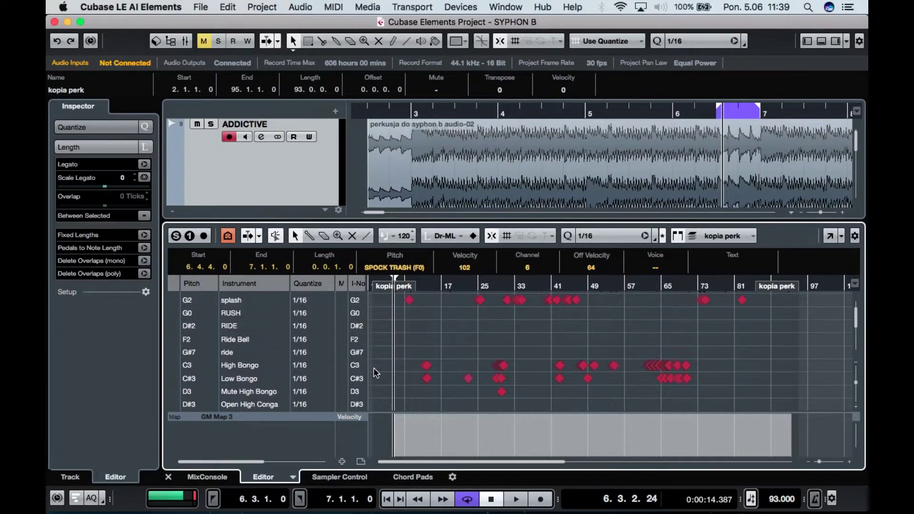
pyautogui.press('Up')
pyautogui.press('Up')
pyautogui.press('Up')
pyautogui.press('Up')
pyautogui.press('Up')
pyautogui.press('Up')
pyautogui.press('Up')
pyautogui.press('Up')
pyautogui.press('Up')
pyautogui.press('Up')
pyautogui.press('Up')
pyautogui.press('Up')
pyautogui.press('Up')
pyautogui.press('Up')
pyautogui.press('Up')
pyautogui.press('Up')
pyautogui.press('Up')
pyautogui.press('Up')
pyautogui.press('Up')
pyautogui.press('Up')
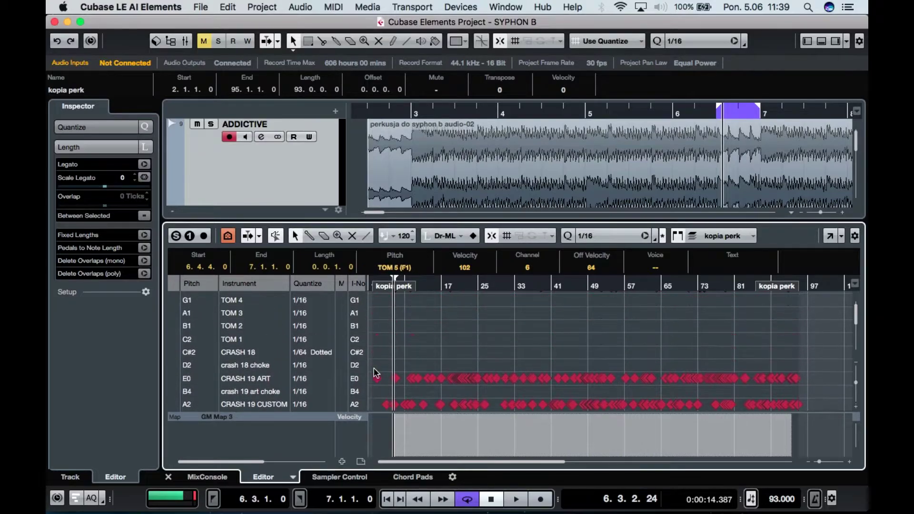
pyautogui.press('Down')
pyautogui.press('Down')
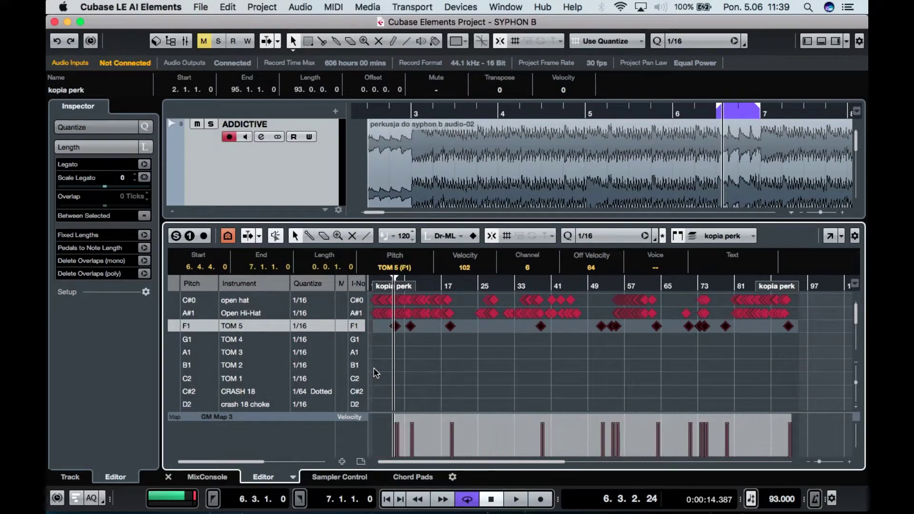
# - Mute ADDICTIVE, solo GARY and audition the remapped tom notes in the looped fill before bar 7
pyautogui.press('space')
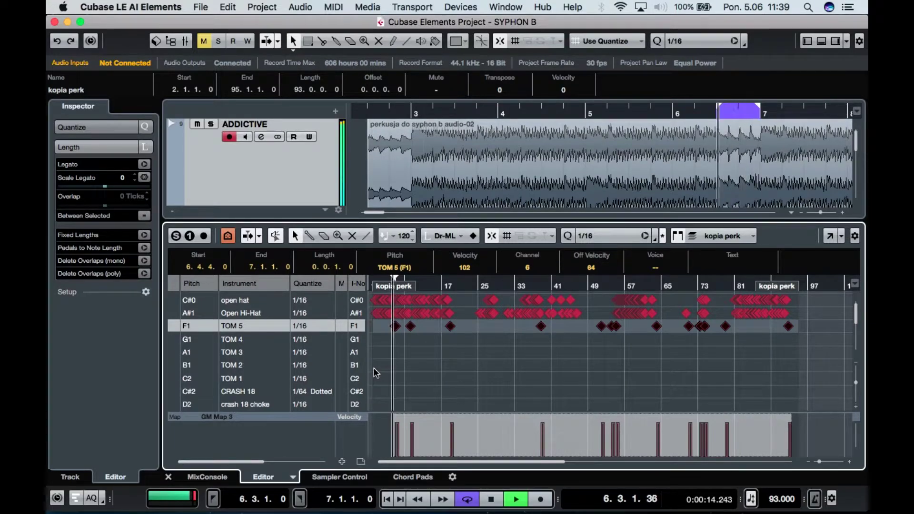
pyautogui.scroll(-2, 215, 167)
pyautogui.click(215, 172)
pyautogui.click(211, 190)
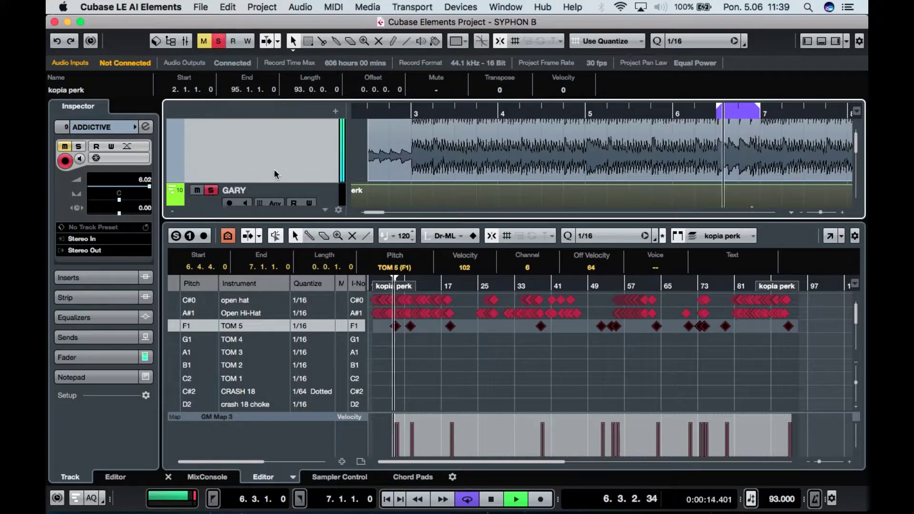
pyautogui.click(398, 160)
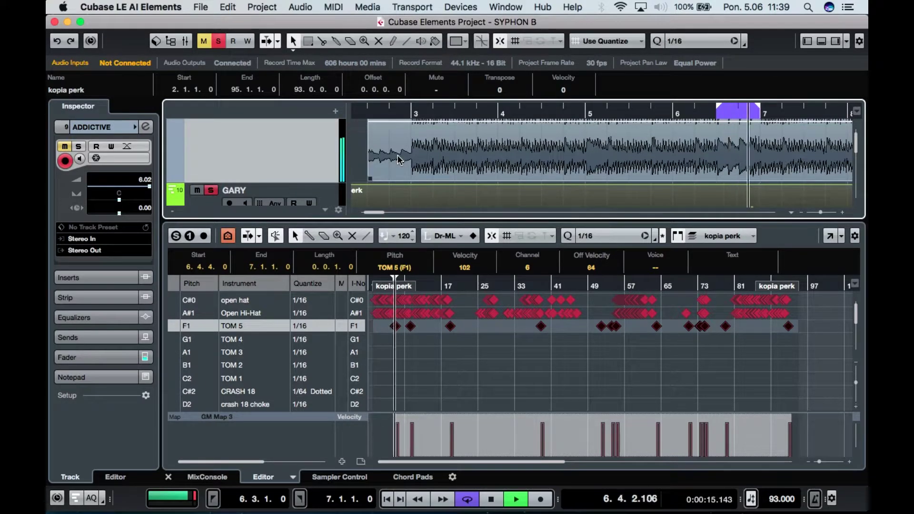
pyautogui.press('space')
# - Move all Low Agogo (G#3) notes across the kopia perk part to TOM 5 (F1) and audition the fill
pyautogui.moveTo(857, 388); pyautogui.dragTo(857, 393)
pyautogui.moveTo(858, 319); pyautogui.dragTo(862, 328)
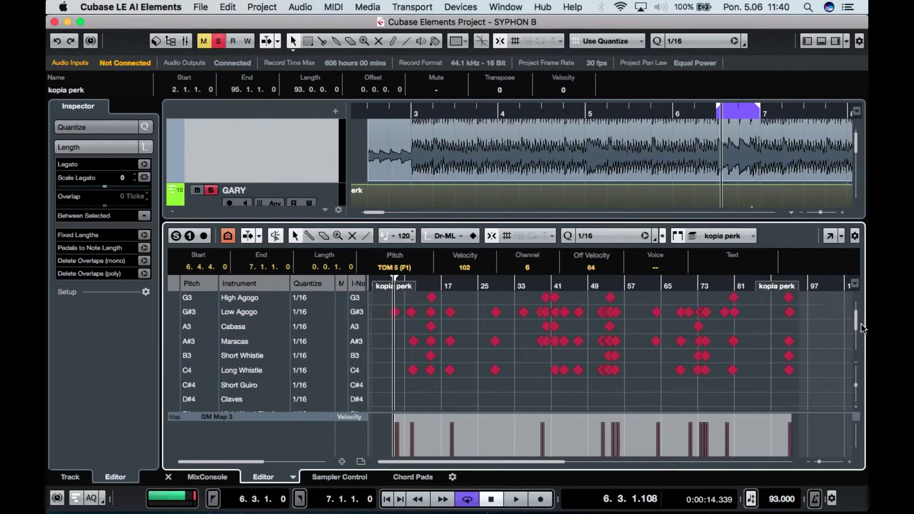
pyautogui.moveTo(822, 466); pyautogui.dragTo(828, 465)
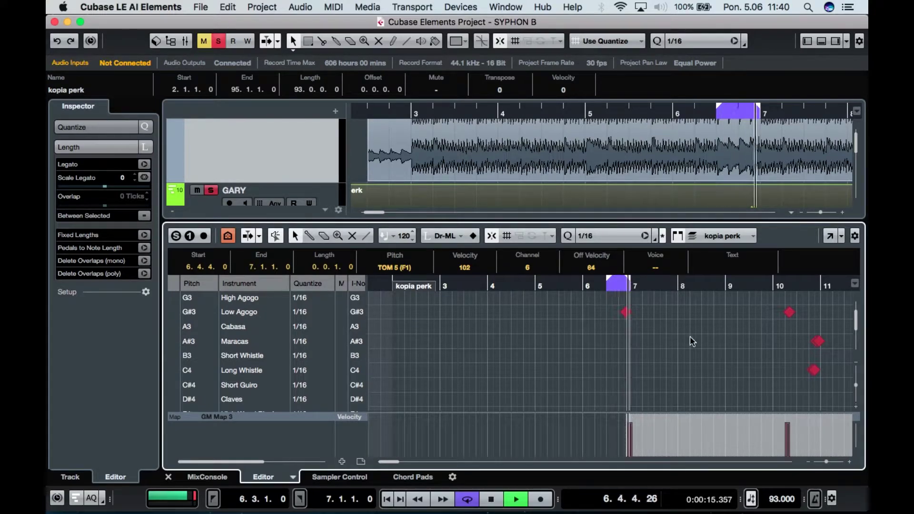
pyautogui.click(228, 314)
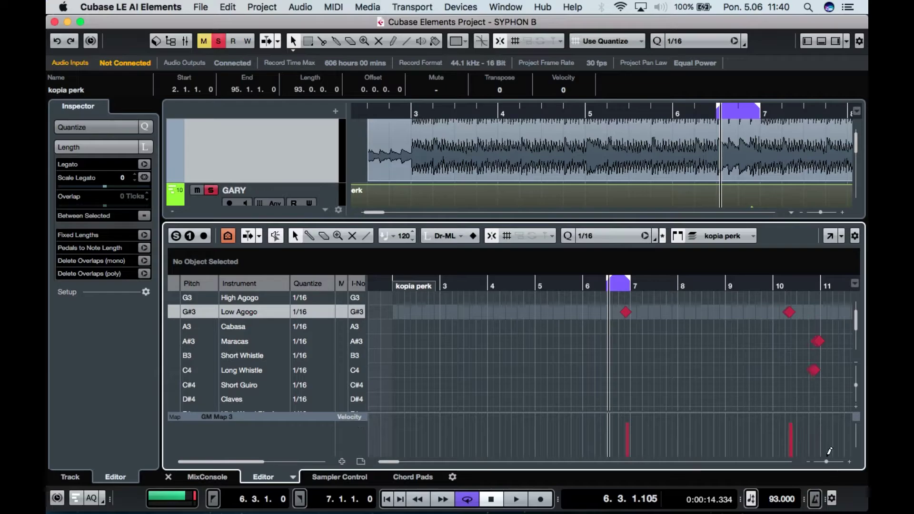
pyautogui.moveTo(828, 466); pyautogui.dragTo(818, 463)
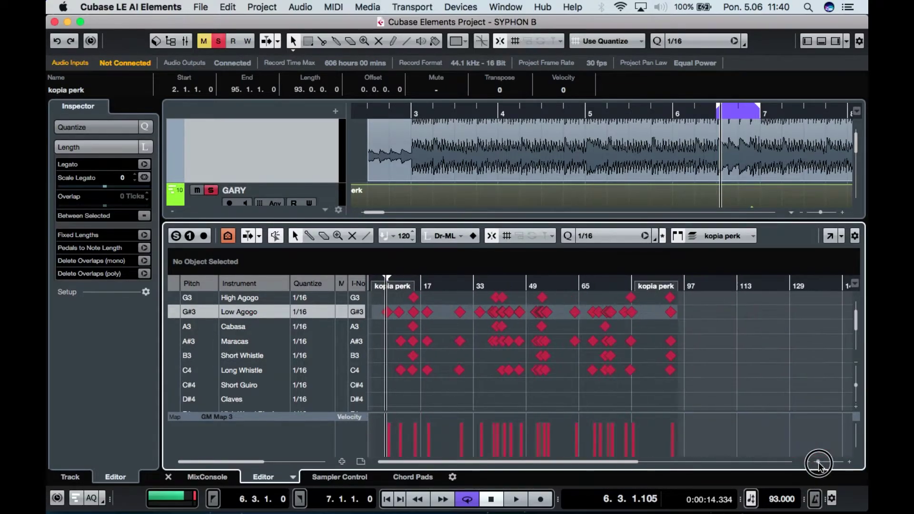
pyautogui.moveTo(741, 316); pyautogui.dragTo(385, 313)
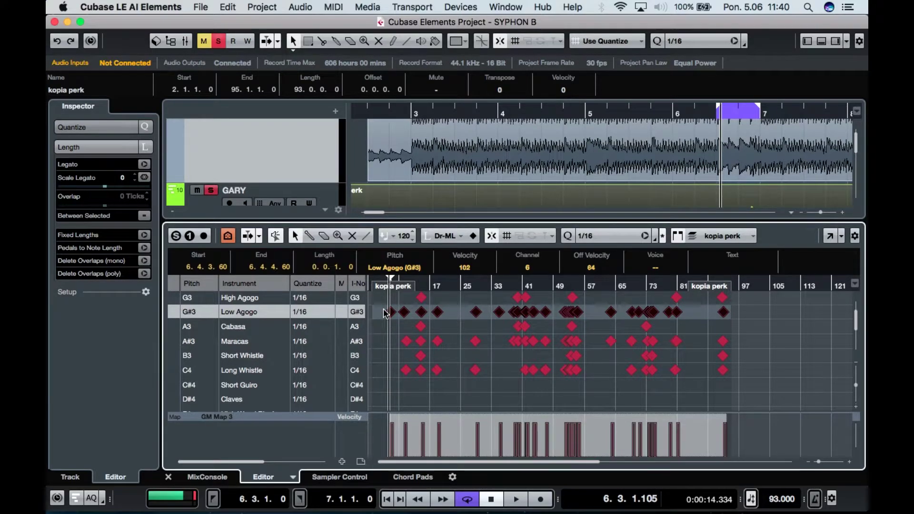
pyautogui.press('Up')
pyautogui.press('Up')
pyautogui.press('Up')
pyautogui.press('Up')
pyautogui.press('Up')
pyautogui.press('Up')
pyautogui.press('Up')
pyautogui.press('Up')
pyautogui.press('Up')
pyautogui.press('Up')
pyautogui.press('Up')
pyautogui.press('Up')
pyautogui.press('Up')
pyautogui.press('Up')
pyautogui.press('Up')
pyautogui.press('Up')
pyautogui.press('Up')
pyautogui.press('Up')
pyautogui.press('Up')
pyautogui.press('Up')
pyautogui.press('Up')
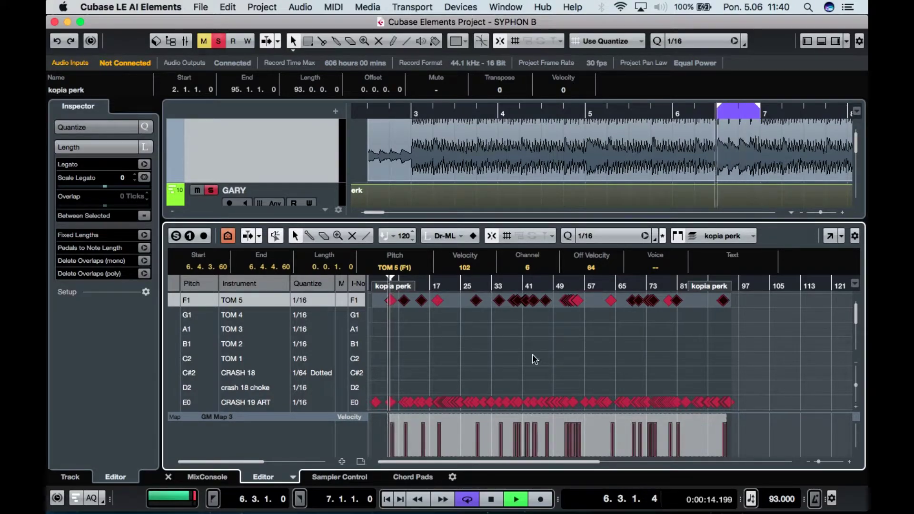
pyautogui.click(411, 114)
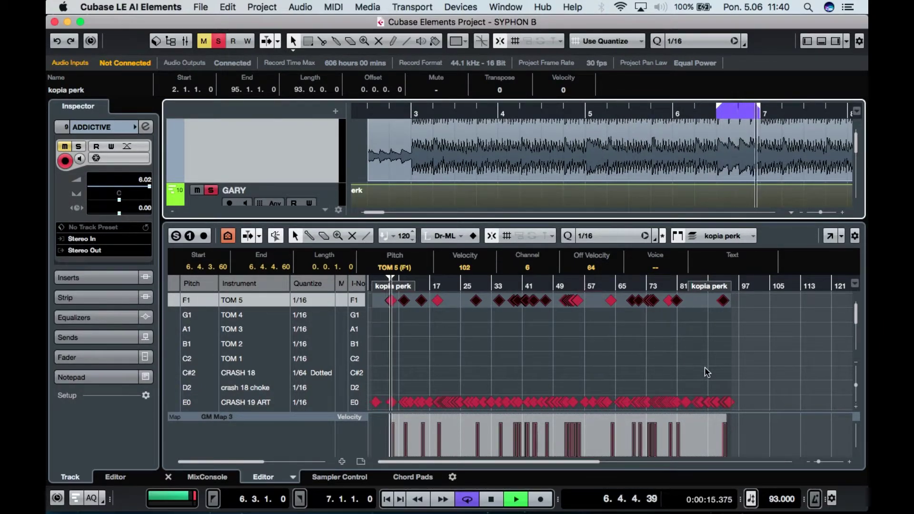
pyautogui.press('space')
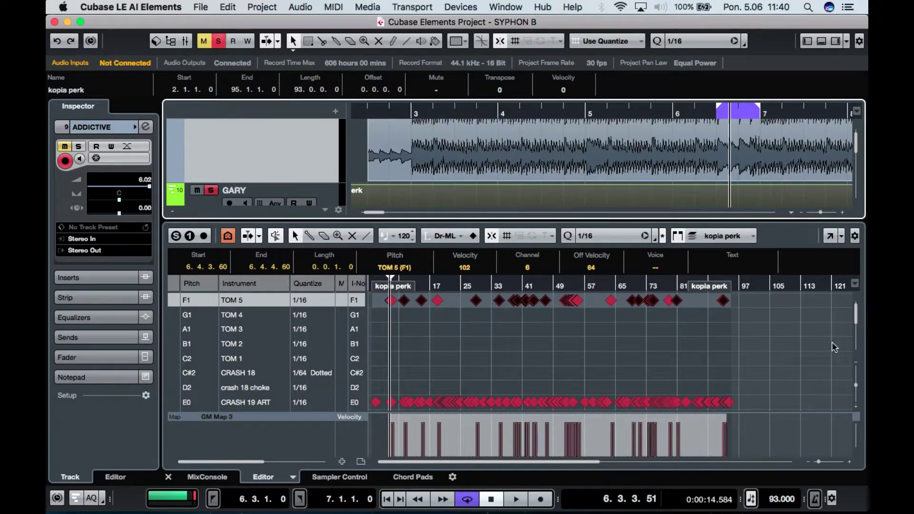
# - Set the loop to run from 7.1.1 to 11.1.1 and place the playhead at its start
pyautogui.scroll(3, 723, 170)
pyautogui.scroll(-1, 723, 171)
pyautogui.hscroll(5, 723, 174)
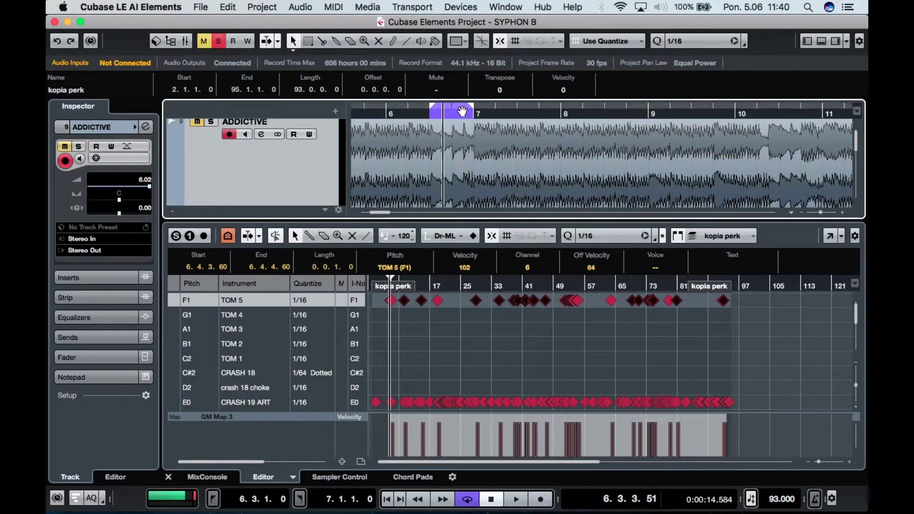
pyautogui.moveTo(461, 108); pyautogui.dragTo(516, 100)
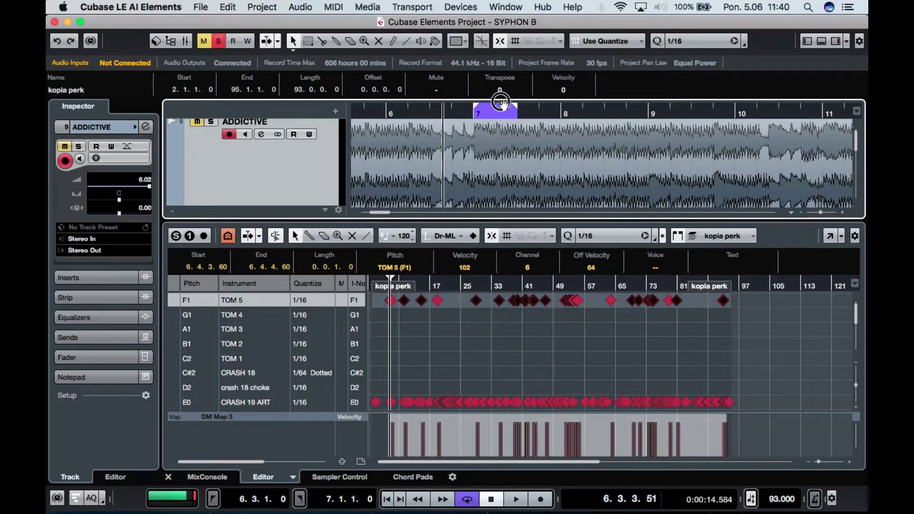
pyautogui.moveTo(511, 106); pyautogui.dragTo(822, 117)
pyautogui.click(473, 113)
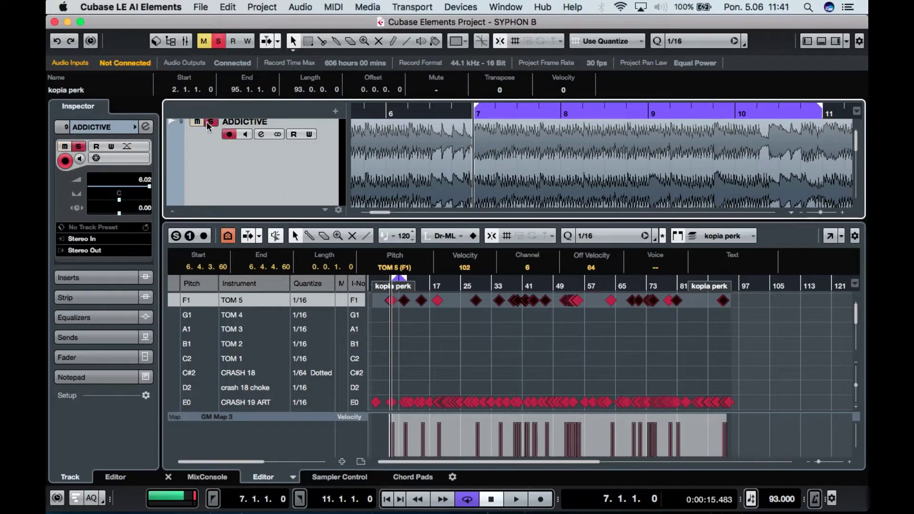
# - Solo ADDICTIVE, unsolo and mute GARY, and play the audio through the loop from bar 7 to 11
pyautogui.press('space')
pyautogui.scroll(-2, 234, 163)
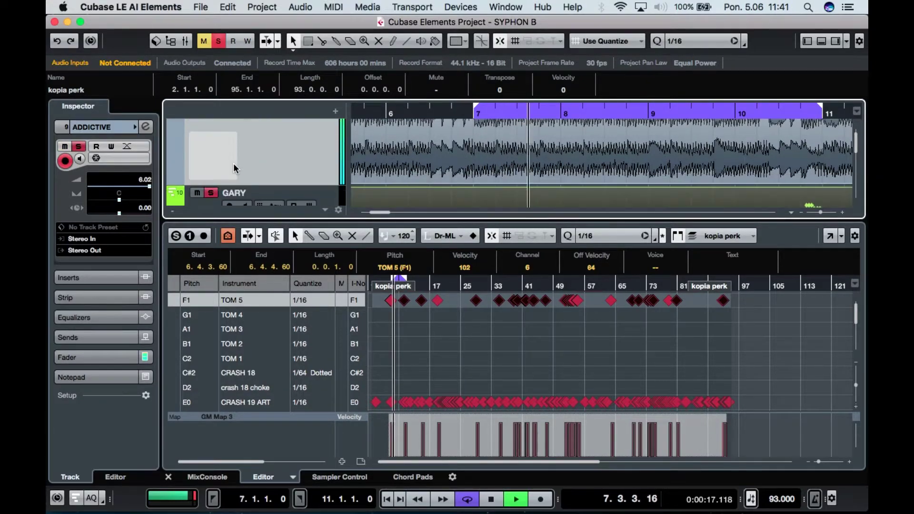
pyautogui.click(211, 193)
pyautogui.click(197, 193)
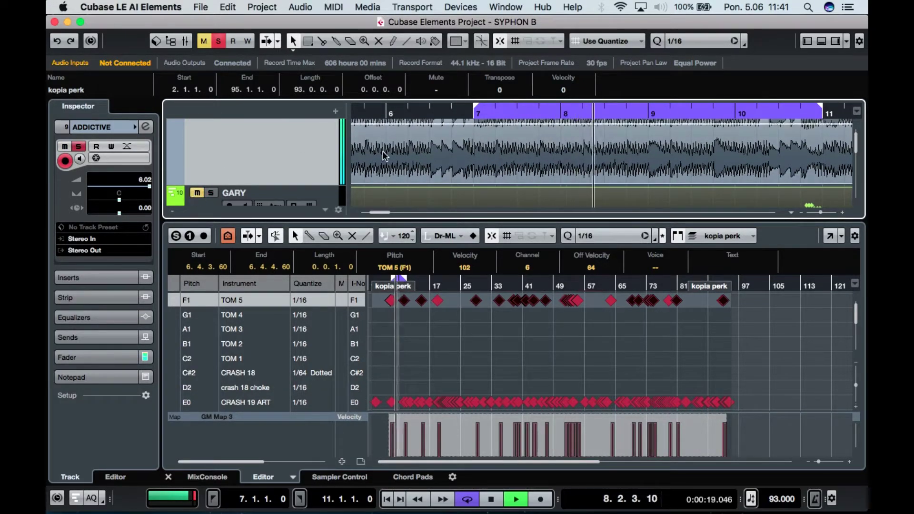
pyautogui.scroll(3, 419, 159)
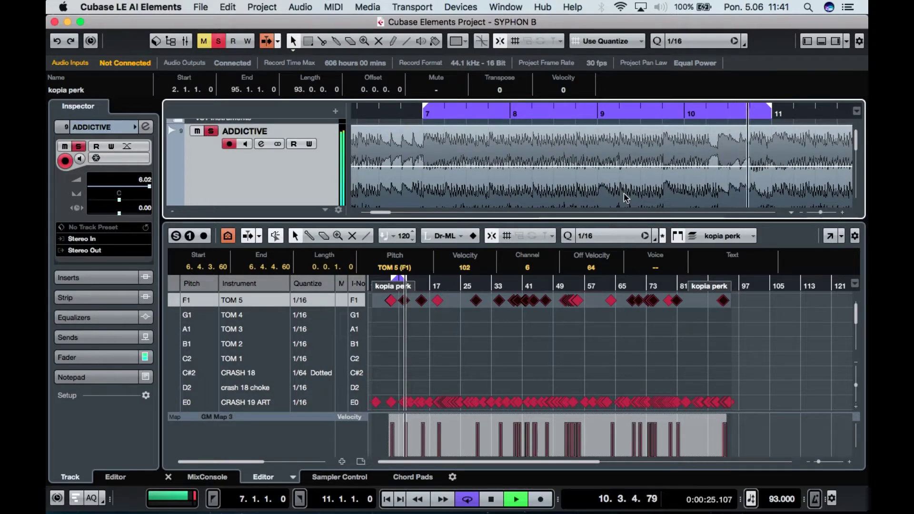
pyautogui.press('space')
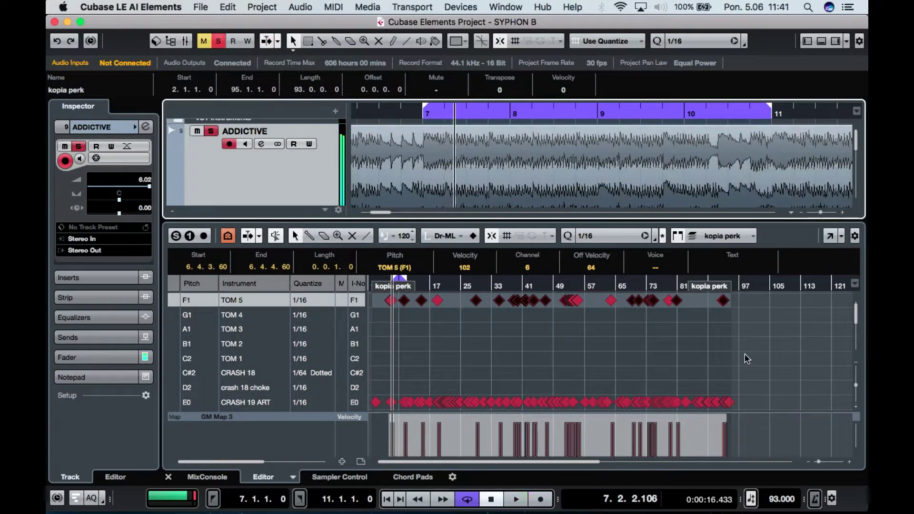
# - Shorten the loop to run from 10.1.1 to 11.1.1 and play the ADDICTIVE audio from its start
pyautogui.moveTo(426, 110); pyautogui.dragTo(677, 109)
pyautogui.click(685, 116)
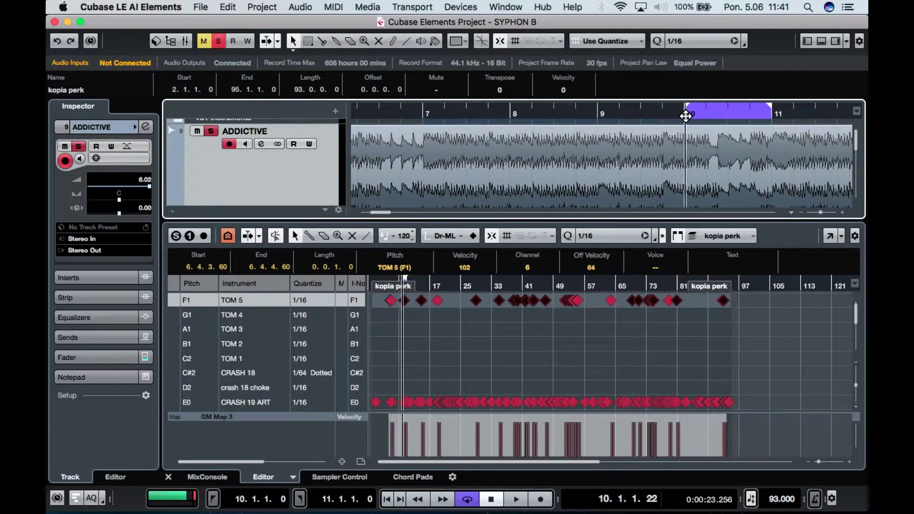
pyautogui.press('space')
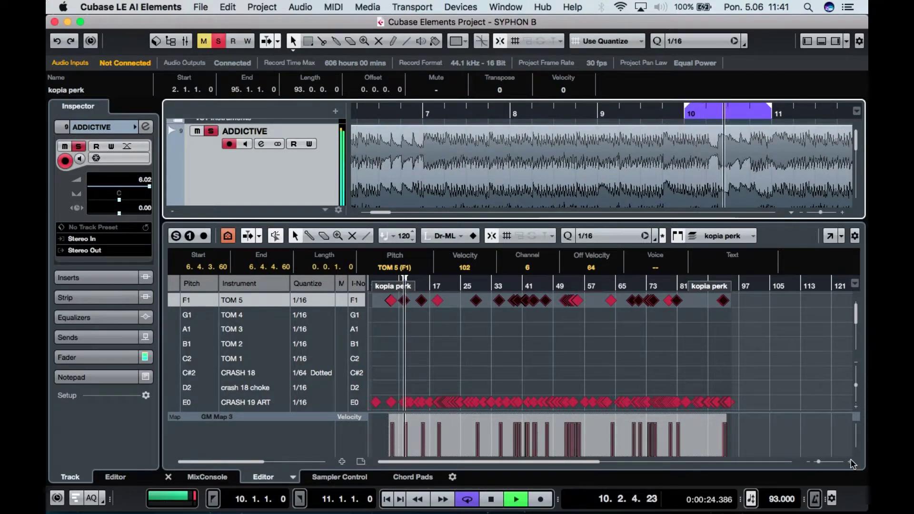
# - Examine the kopia perk notes in bar 10 across the tom, hi-hat, crash and china lanes of the drum editor
pyautogui.click(823, 468)
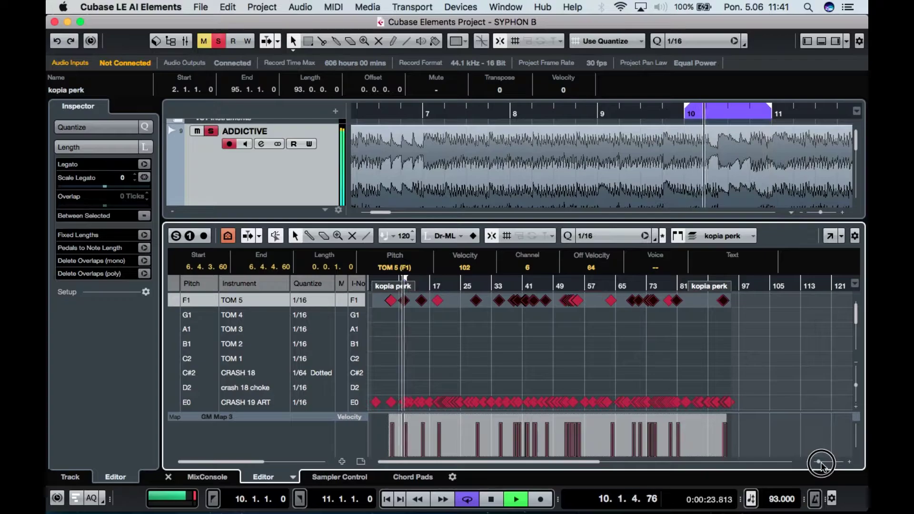
pyautogui.moveTo(819, 461); pyautogui.dragTo(829, 461)
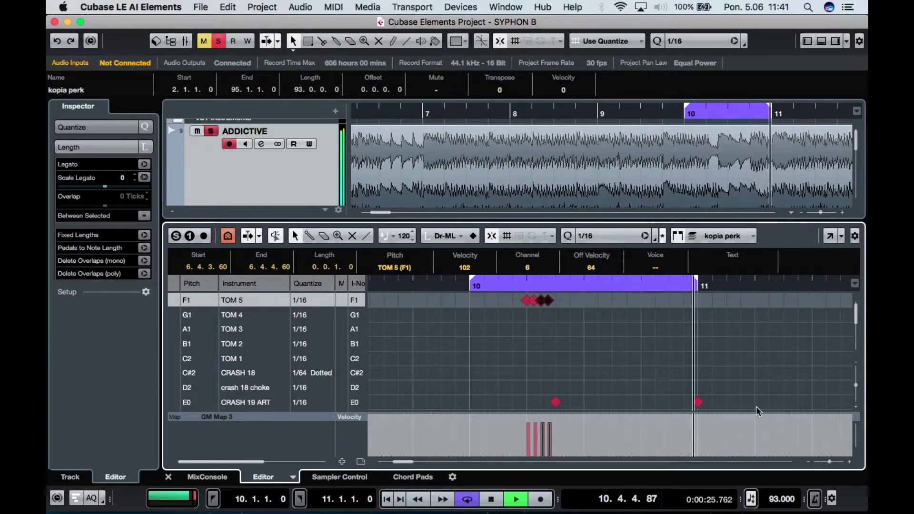
pyautogui.scroll(3, 601, 404)
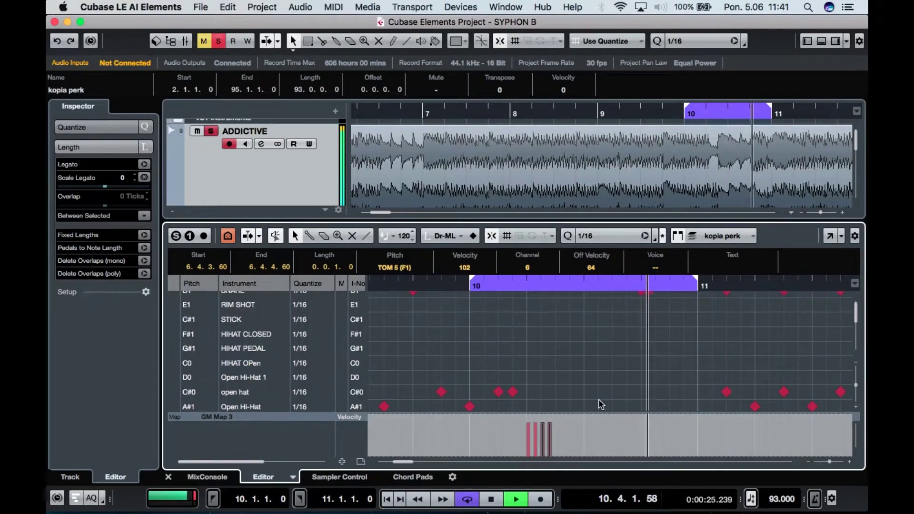
pyautogui.hscroll(-2, 601, 404)
pyautogui.scroll(-3, 596, 396)
pyautogui.hscroll(2, 595, 393)
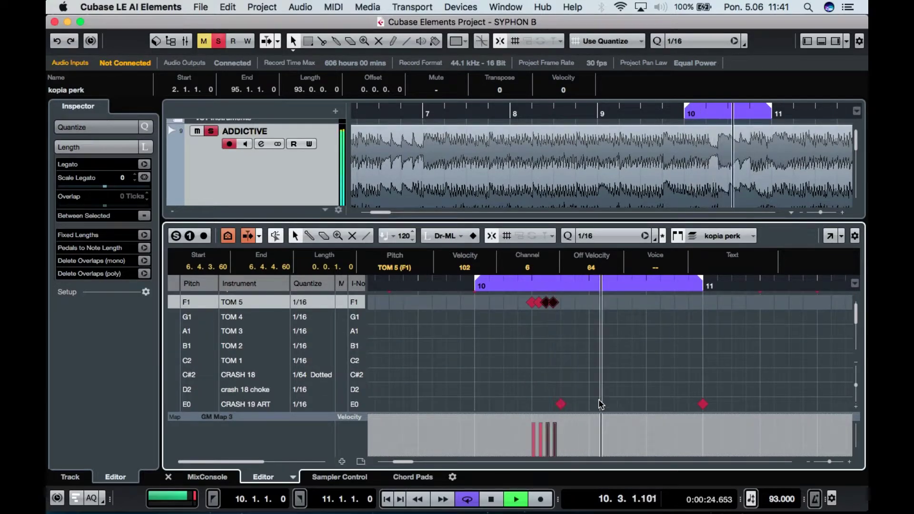
pyautogui.hscroll(2, 591, 388)
pyautogui.scroll(-6, 591, 387)
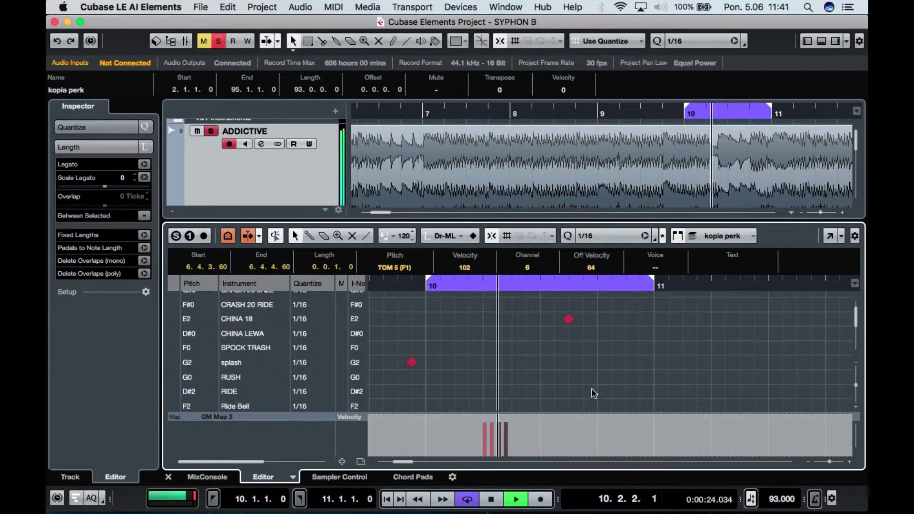
# - Stop playback and audition the CHINA 18 (E2) note at 10.3.3 and its drum sound
pyautogui.press('space')
pyautogui.click(567, 318)
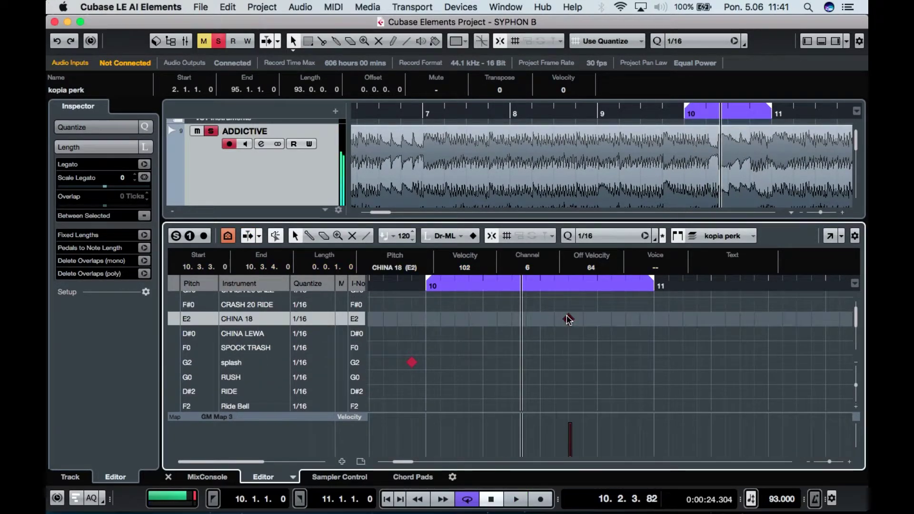
pyautogui.click(170, 322)
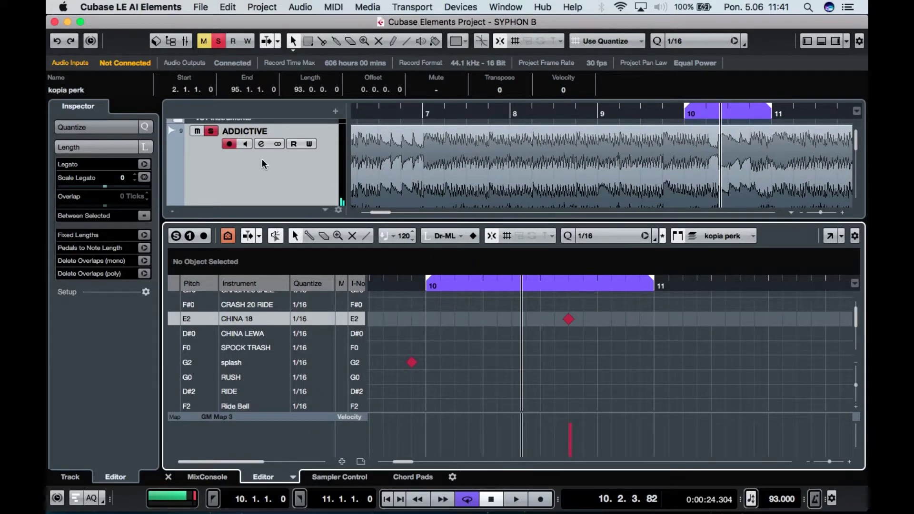
pyautogui.scroll(-3, 262, 159)
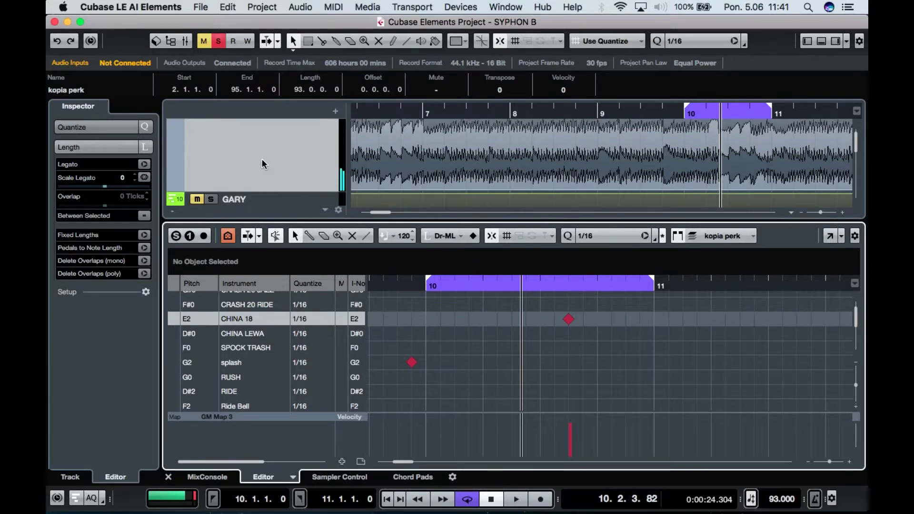
pyautogui.click(176, 319)
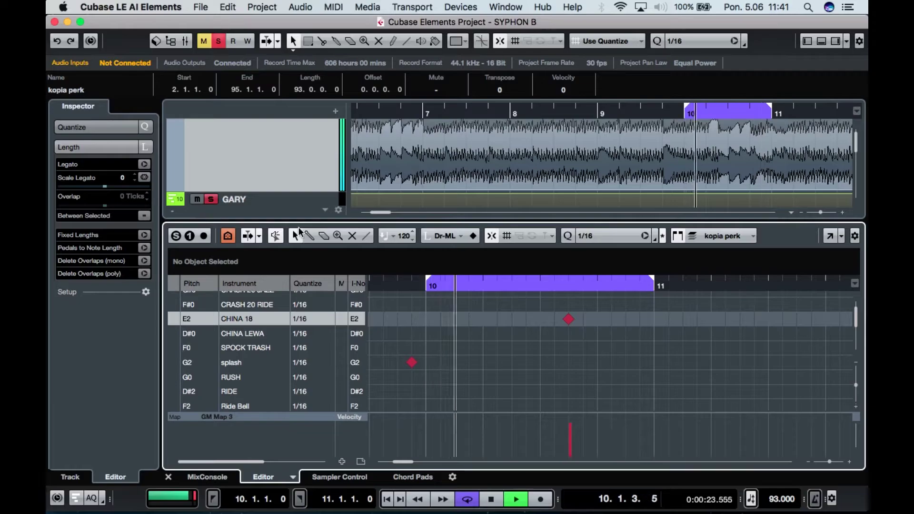
# - Compare the bar 10 loop with GARY muted and with it unmuted and soloed, and stop playback
pyautogui.click(196, 199)
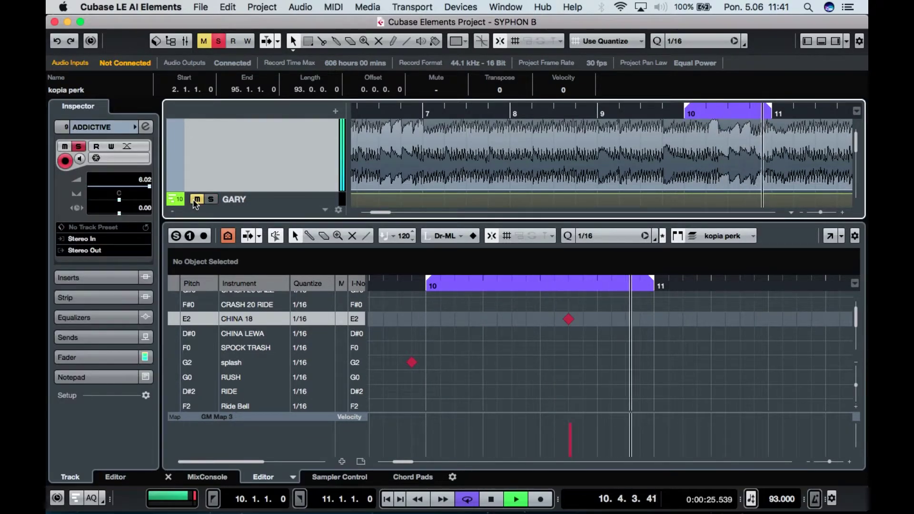
pyautogui.click(197, 199)
pyautogui.press('space')
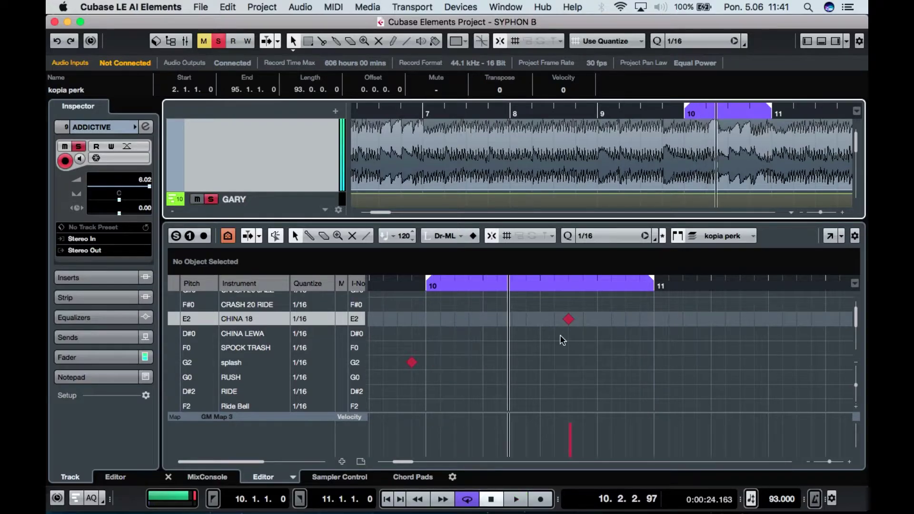
# - Find the remaining notes at the end of bar 10 and audition the Long Whistle (C4) and Maracas (A#3) sounds
pyautogui.hscroll(1, 601, 363)
pyautogui.scroll(-6, 600, 363)
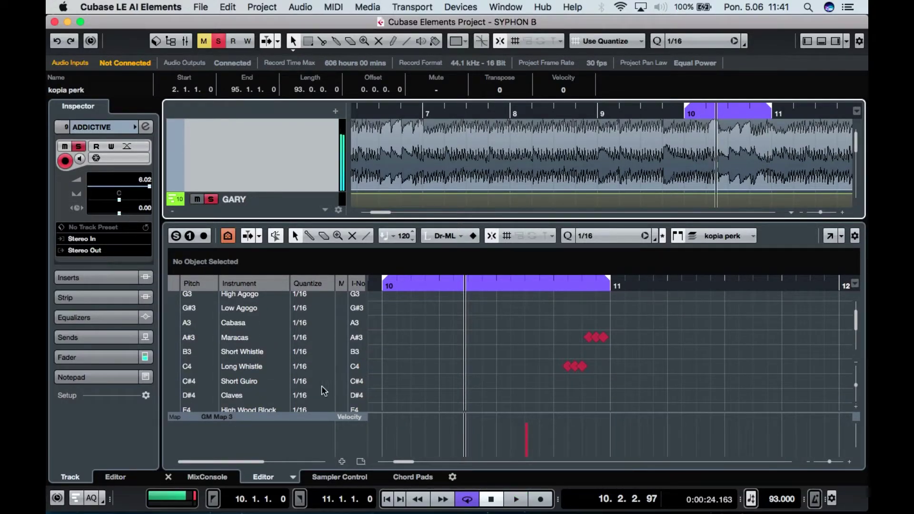
pyautogui.click(176, 375)
pyautogui.click(175, 366)
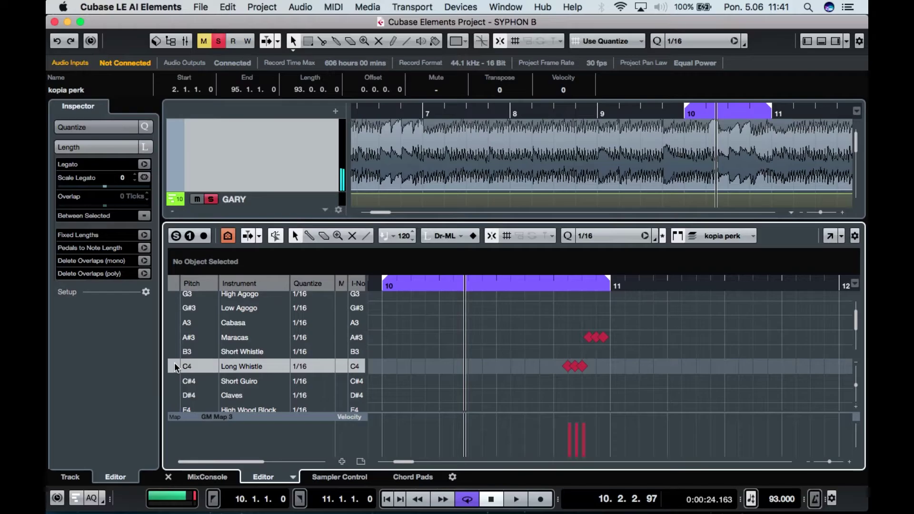
pyautogui.click(175, 338)
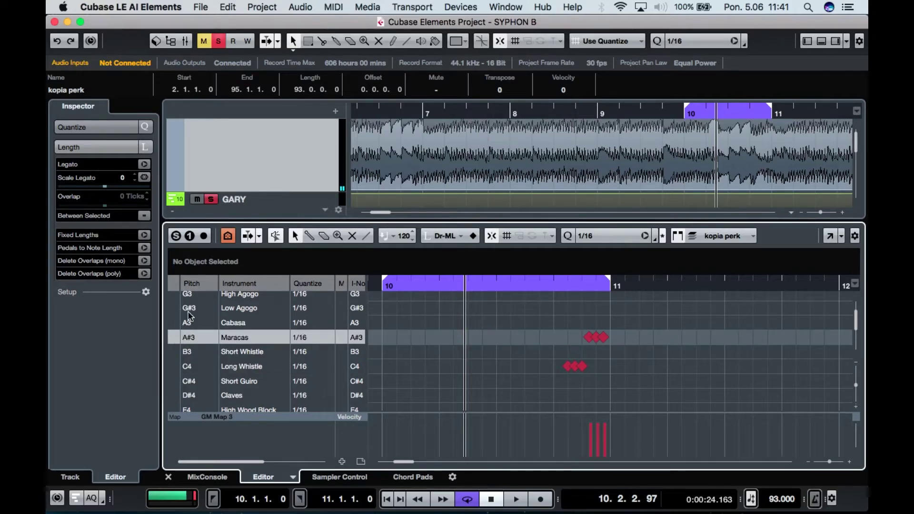
# - Mute GARY and play the ADDICTIVE audio alone through the bar 10 loop
pyautogui.scroll(3, 215, 165)
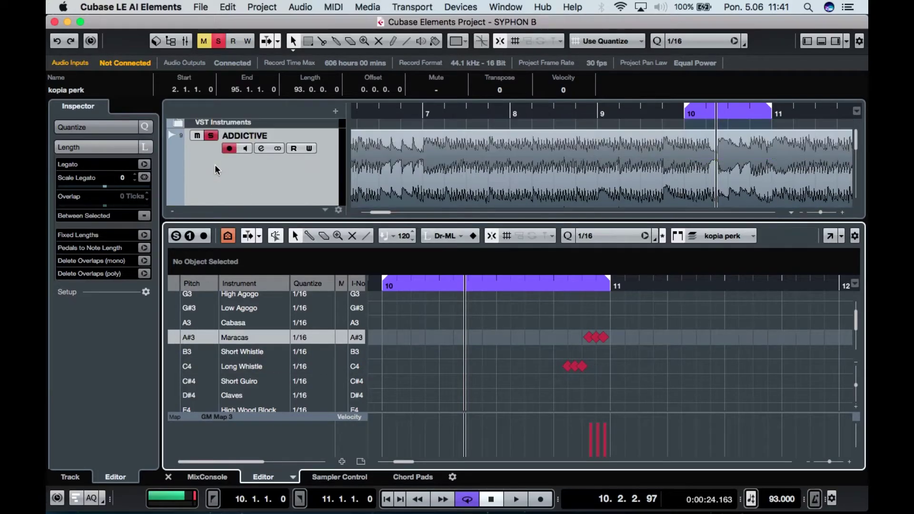
pyautogui.scroll(-3, 217, 179)
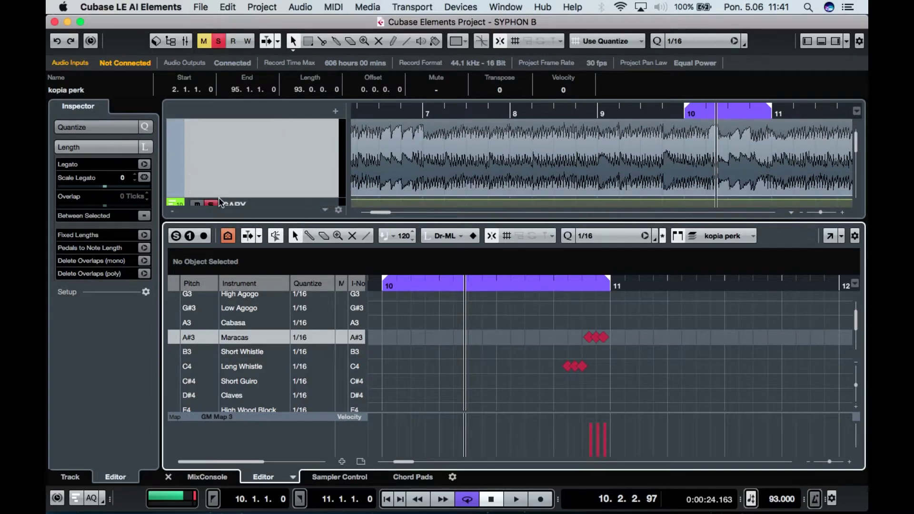
pyautogui.click(197, 205)
pyautogui.press('space')
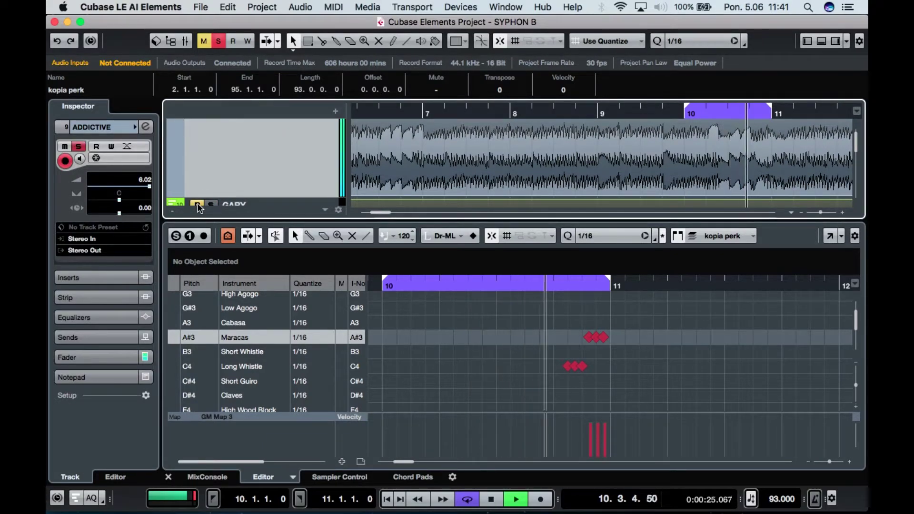
pyautogui.press('space')
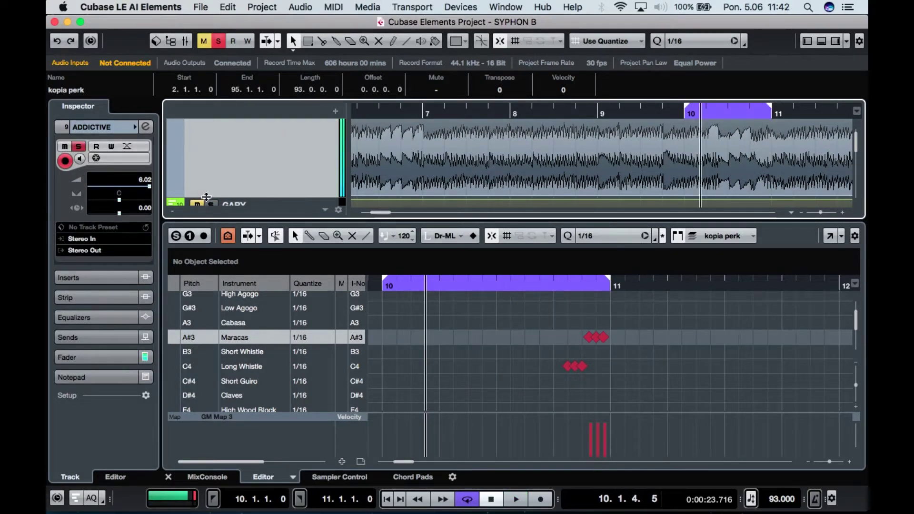
pyautogui.press('space')
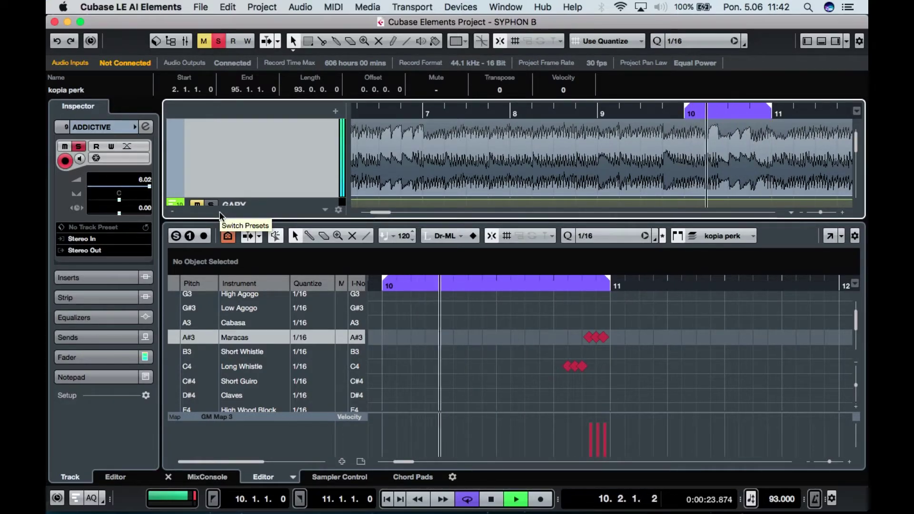
# - Stop playback and select the three Long Whistle (C4) notes starting at 10.4.2
pyautogui.press('space')
pyautogui.moveTo(635, 380); pyautogui.dragTo(555, 367)
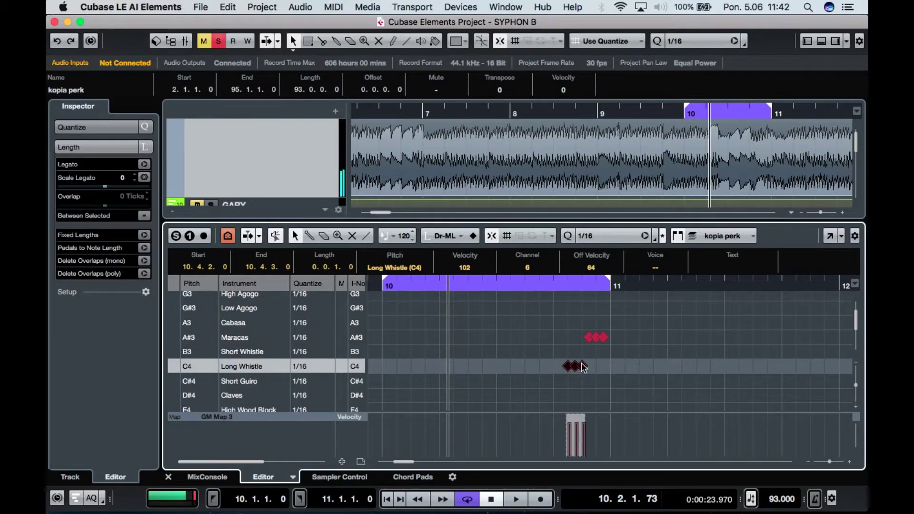
# - Move all Long Whistle (C4) notes across the kopia perk part to the TOM 1 (C2) row
pyautogui.moveTo(664, 381); pyautogui.dragTo(557, 366)
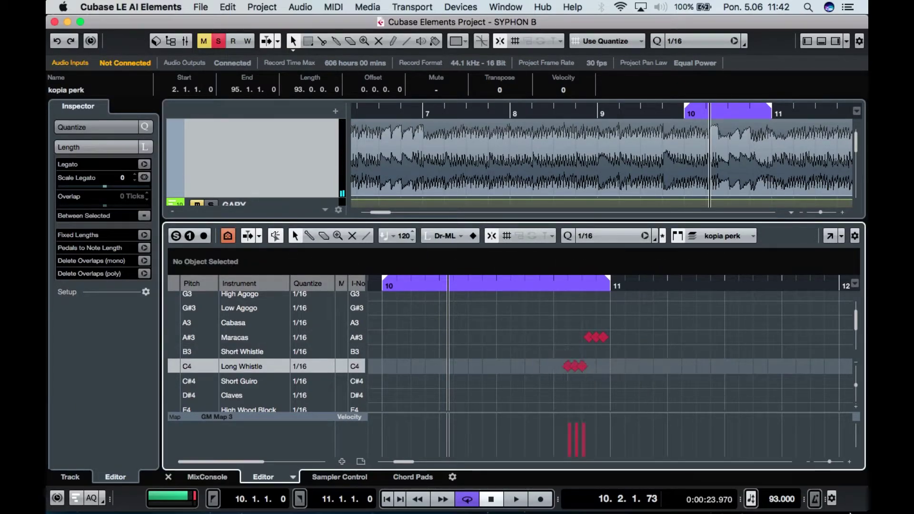
pyautogui.moveTo(831, 464); pyautogui.dragTo(823, 468)
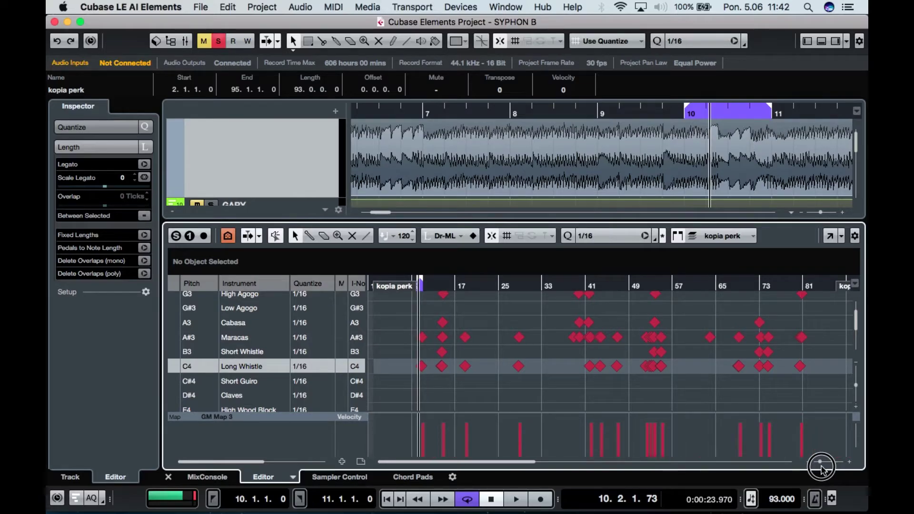
pyautogui.moveTo(822, 470); pyautogui.dragTo(823, 471)
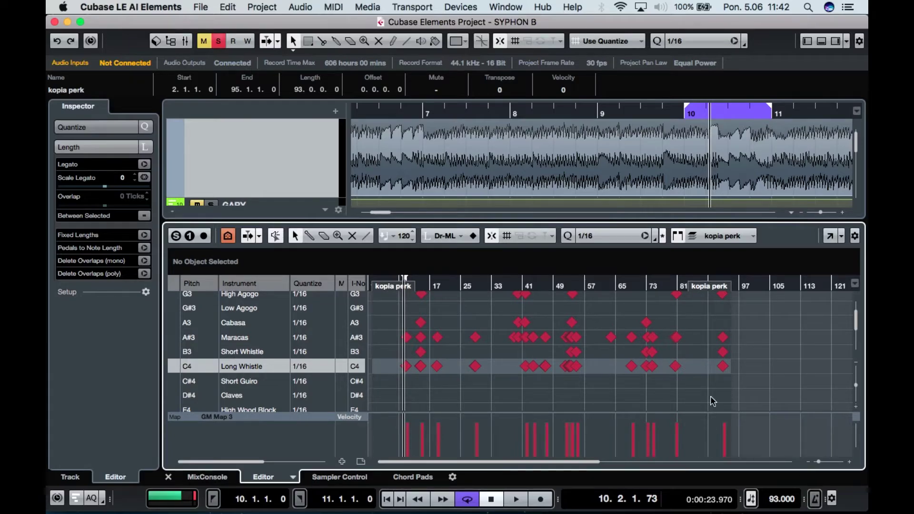
pyautogui.moveTo(731, 367); pyautogui.dragTo(393, 371)
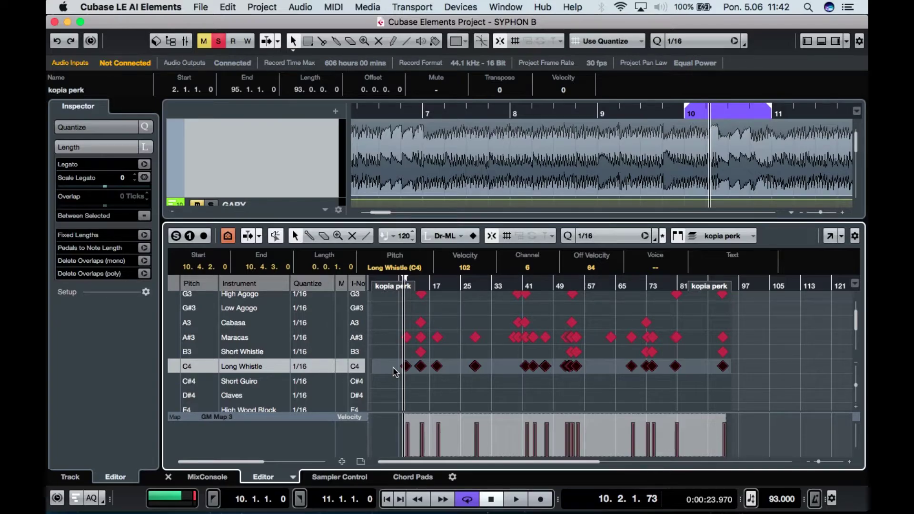
pyautogui.press('Down')
pyautogui.press('Down')
pyautogui.press('Down')
pyautogui.press('Down')
pyautogui.press('Down')
pyautogui.press('Down')
pyautogui.press('Down')
pyautogui.press('Down')
pyautogui.press('Down')
pyautogui.press('Down')
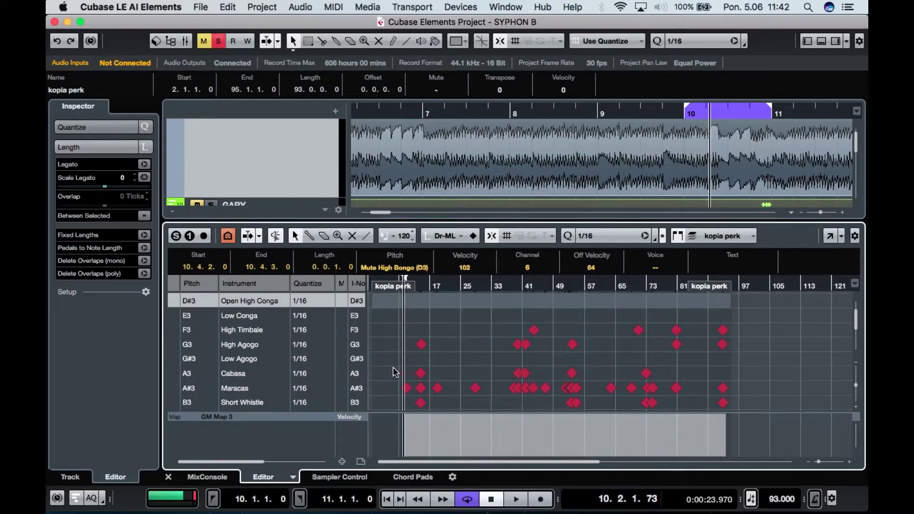
pyautogui.press('Down')
pyautogui.press('Down')
pyautogui.press('Down')
pyautogui.press('Down')
pyautogui.press('Down')
pyautogui.press('Down')
pyautogui.press('Down')
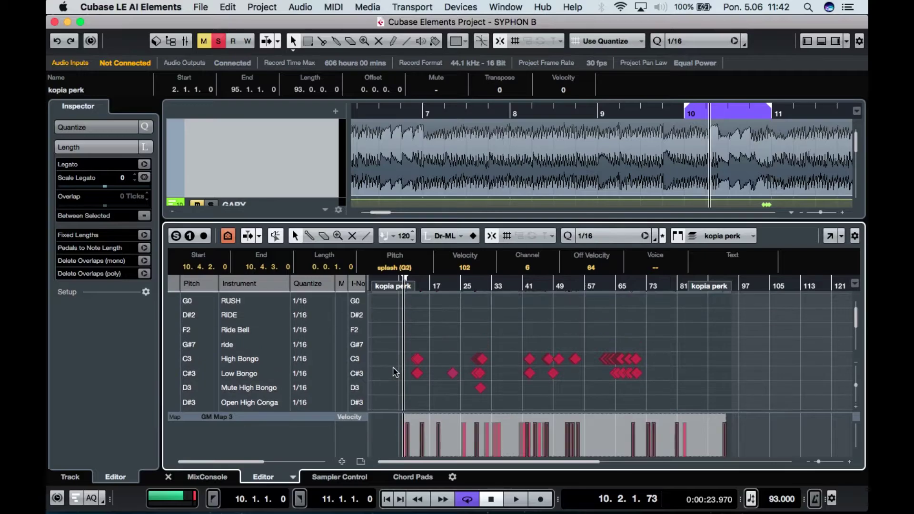
pyautogui.press('Up')
pyautogui.press('Up')
pyautogui.press('Up')
pyautogui.press('Up')
pyautogui.press('Up')
pyautogui.press('Up')
pyautogui.press('Up')
pyautogui.press('Up')
pyautogui.press('Up')
pyautogui.press('Up')
pyautogui.press('Up')
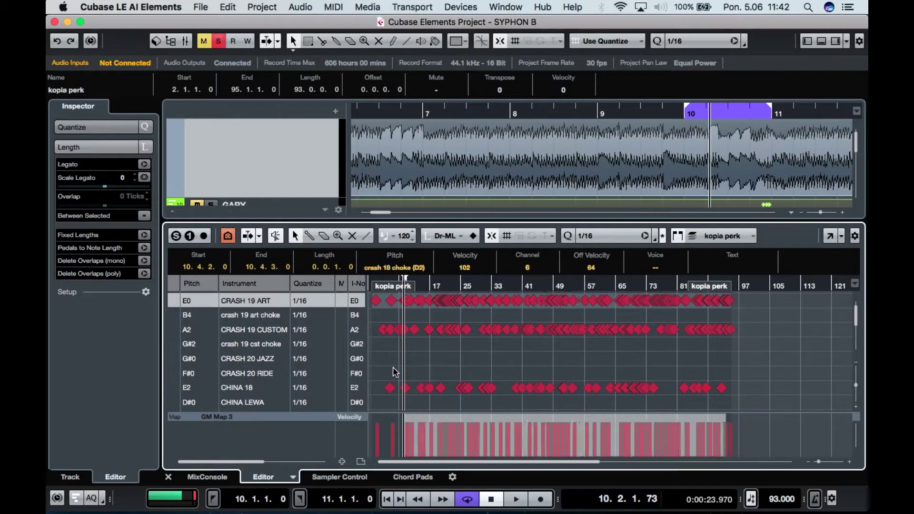
pyautogui.press('Up')
pyautogui.press('Up')
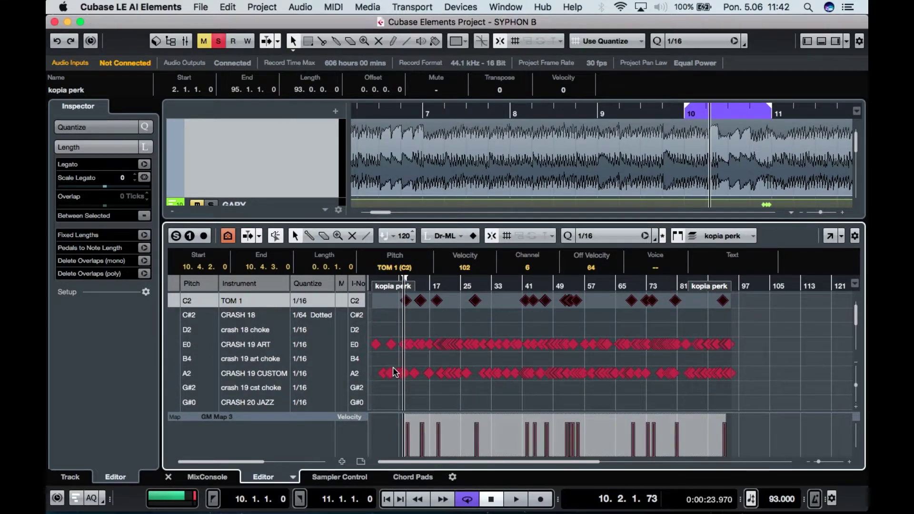
pyautogui.click(756, 364)
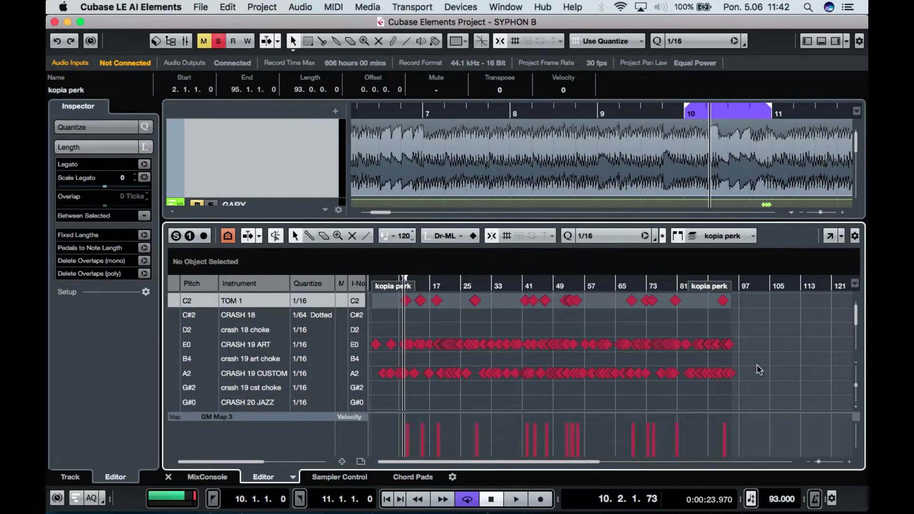
# - Move all Maracas (A#3) notes across the kopia perk part to the TOM 2 (B1) row
pyautogui.scroll(-10, 756, 365)
pyautogui.hscroll(2, 756, 365)
pyautogui.scroll(-5, 759, 369)
pyautogui.hscroll(-2, 758, 368)
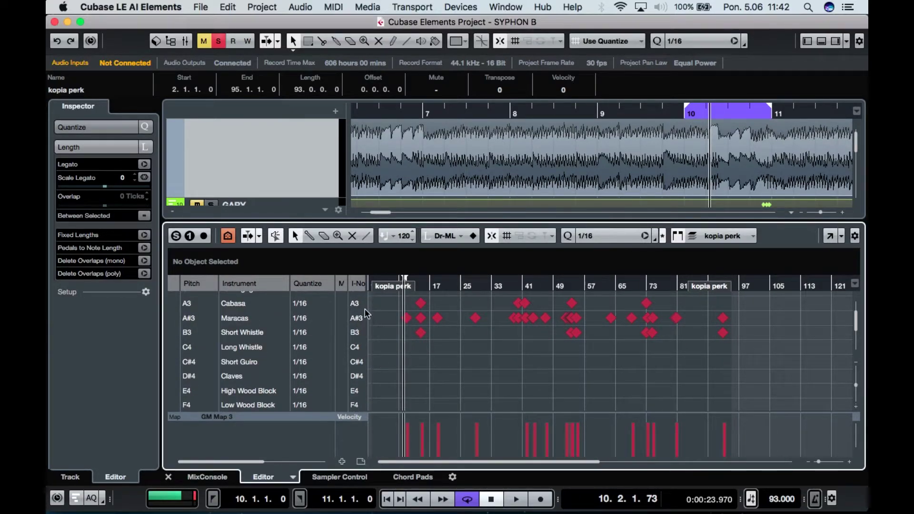
pyautogui.press('space')
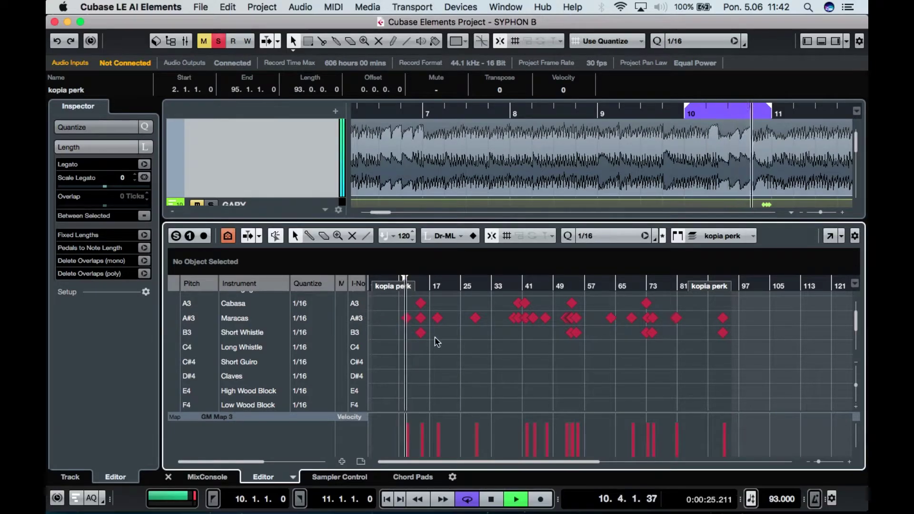
pyautogui.press('space')
pyautogui.moveTo(392, 318); pyautogui.dragTo(730, 316)
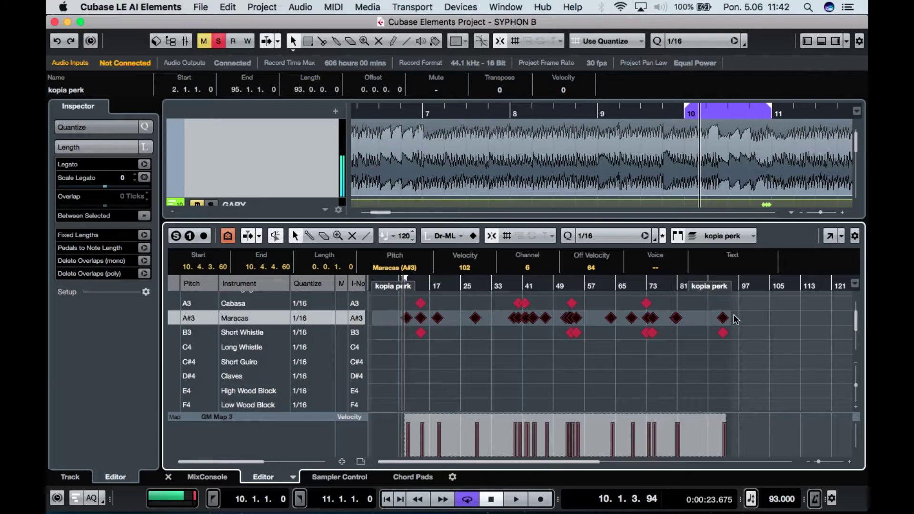
pyautogui.press('Up')
pyautogui.press('Up')
pyautogui.press('Up')
pyautogui.press('Up')
pyautogui.press('Up')
pyautogui.press('Up')
pyautogui.press('Up')
pyautogui.press('Up')
pyautogui.press('Up')
pyautogui.press('Up')
pyautogui.press('Up')
pyautogui.press('Up')
pyautogui.press('Up')
pyautogui.press('Up')
pyautogui.press('Up')
pyautogui.press('Up')
pyautogui.press('Up')
pyautogui.press('Up')
pyautogui.press('Up')
pyautogui.press('Up')
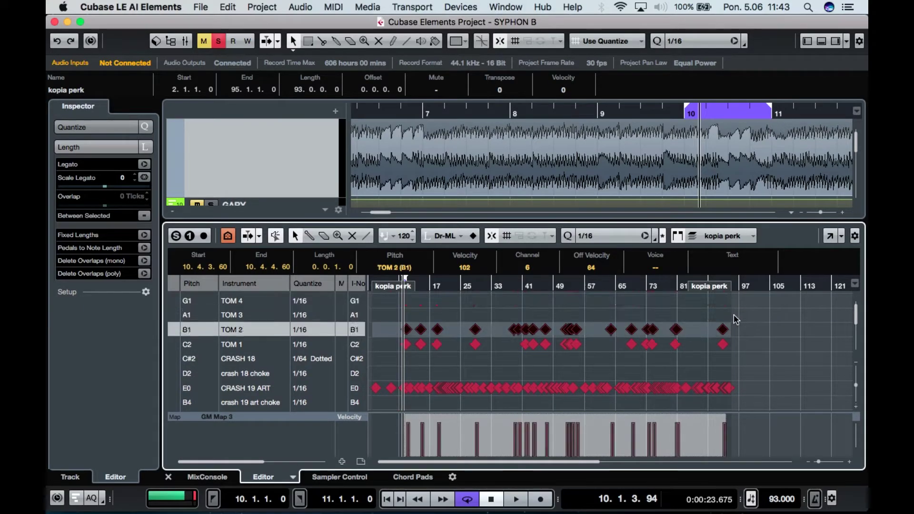
pyautogui.click(768, 319)
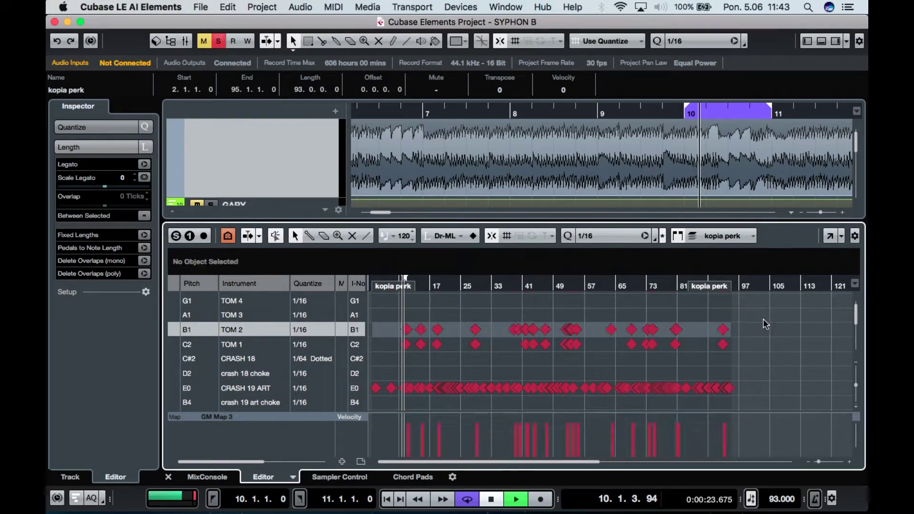
# - Play the bar 10 loop and compare the drum sounds by switching mute and solo on the GARY and ADDICTIVE tracks
pyautogui.press('space')
pyautogui.click(196, 205)
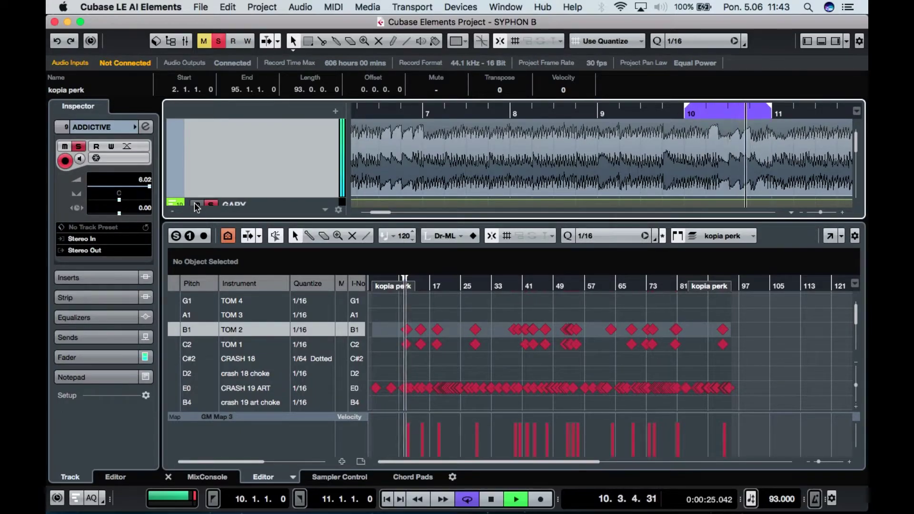
pyautogui.scroll(2, 198, 164)
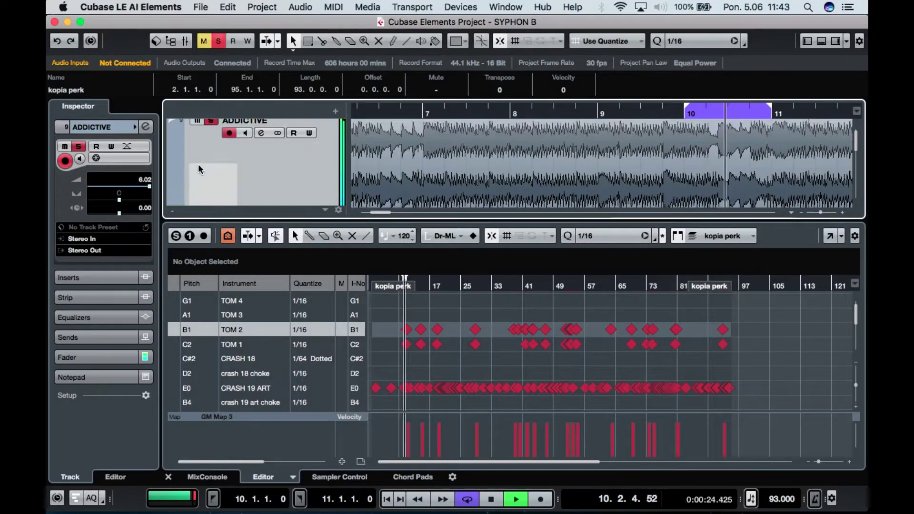
pyautogui.click(196, 121)
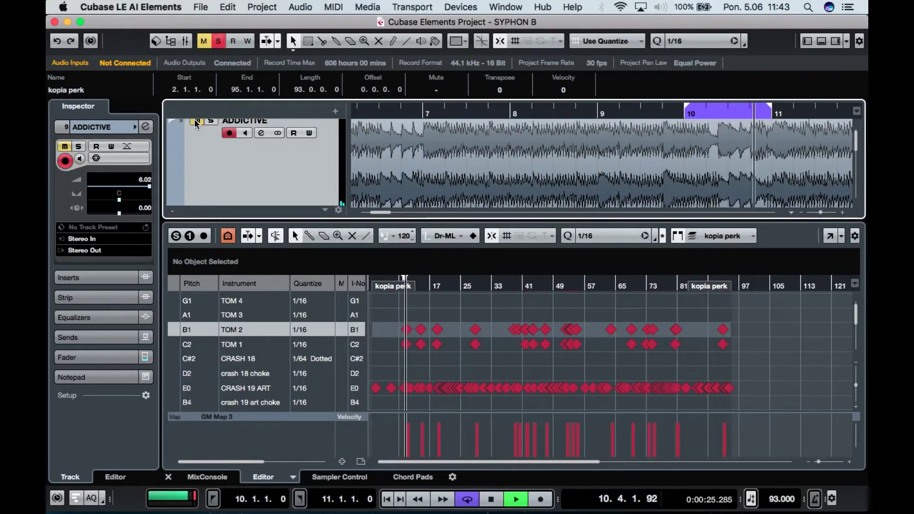
pyautogui.click(196, 121)
pyautogui.press('s')
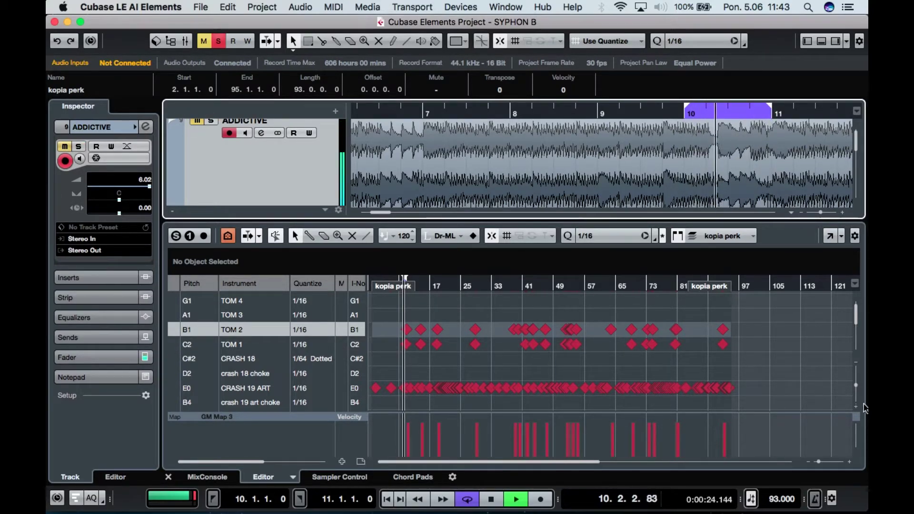
# - Examine the notes around bar 10 across the drum map's rows
pyautogui.click(826, 462)
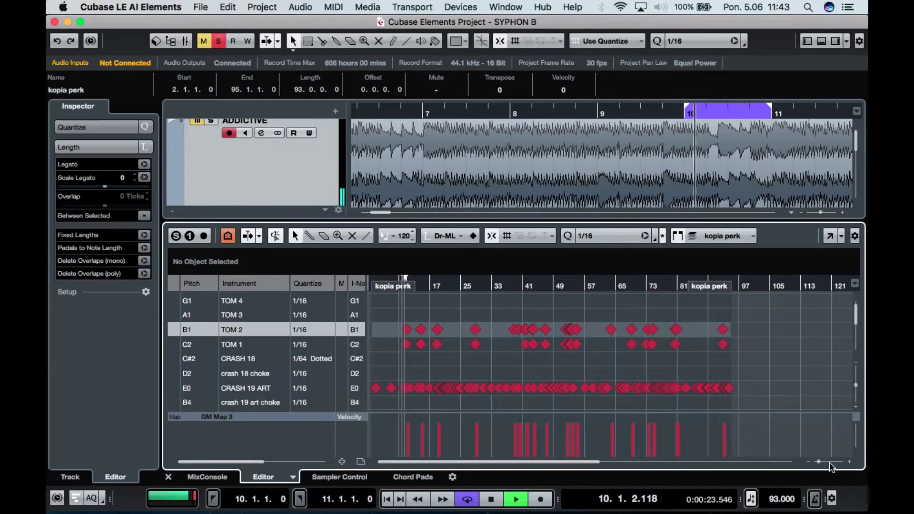
pyautogui.hscroll(3, 785, 403)
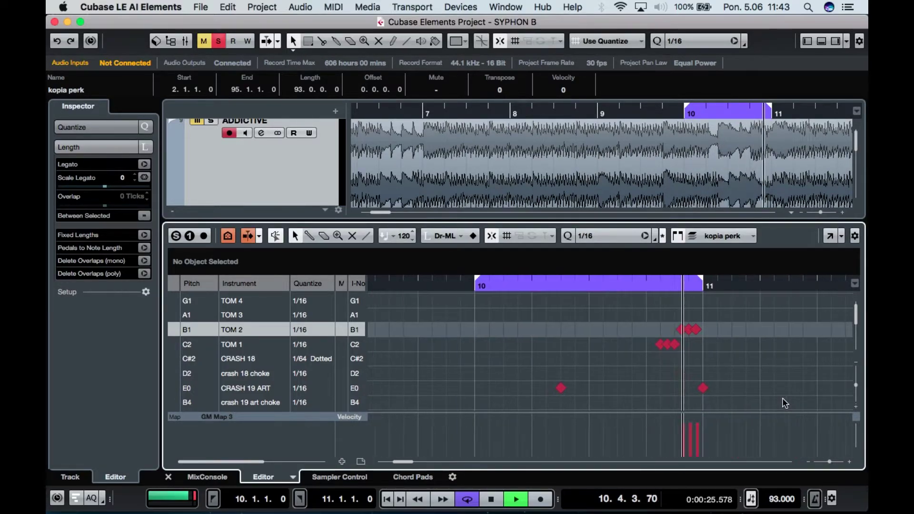
pyautogui.scroll(-5, 785, 403)
pyautogui.hscroll(1, 784, 403)
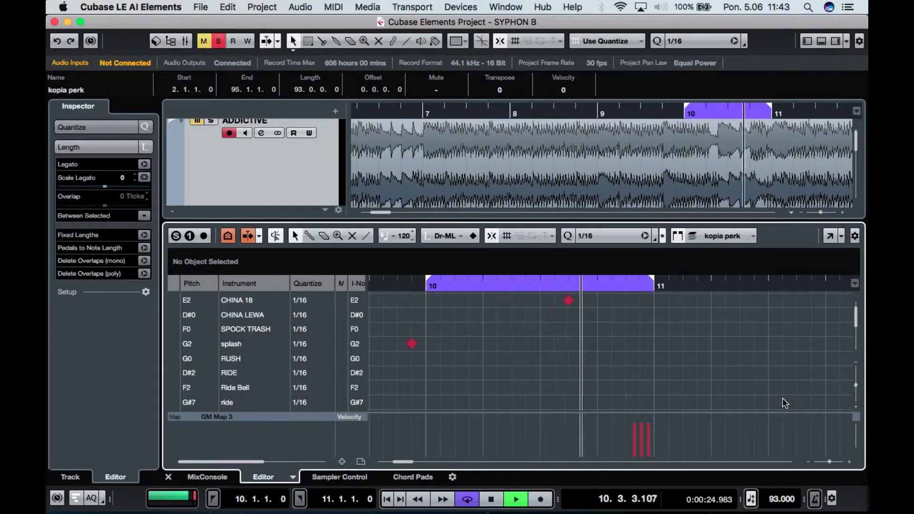
pyautogui.scroll(-10, 785, 403)
pyautogui.scroll(-10, 784, 402)
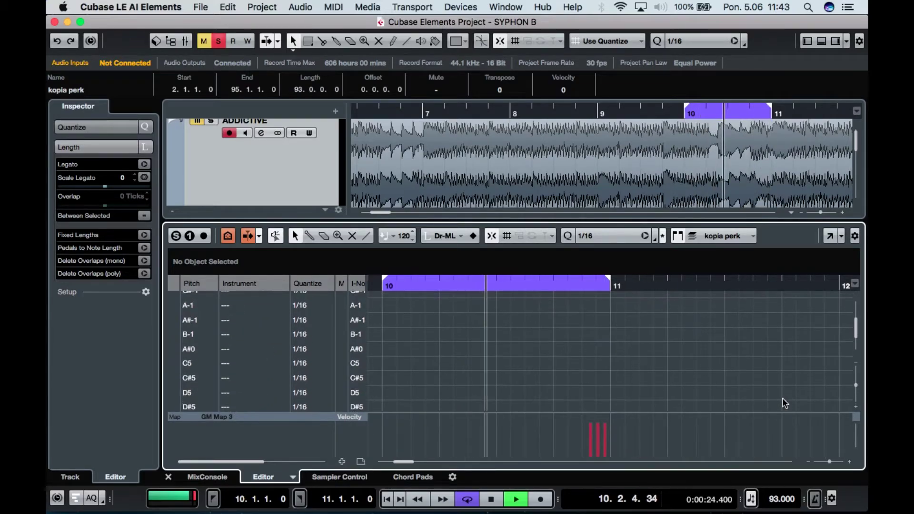
pyautogui.hscroll(-3, 784, 407)
pyautogui.scroll(15, 783, 407)
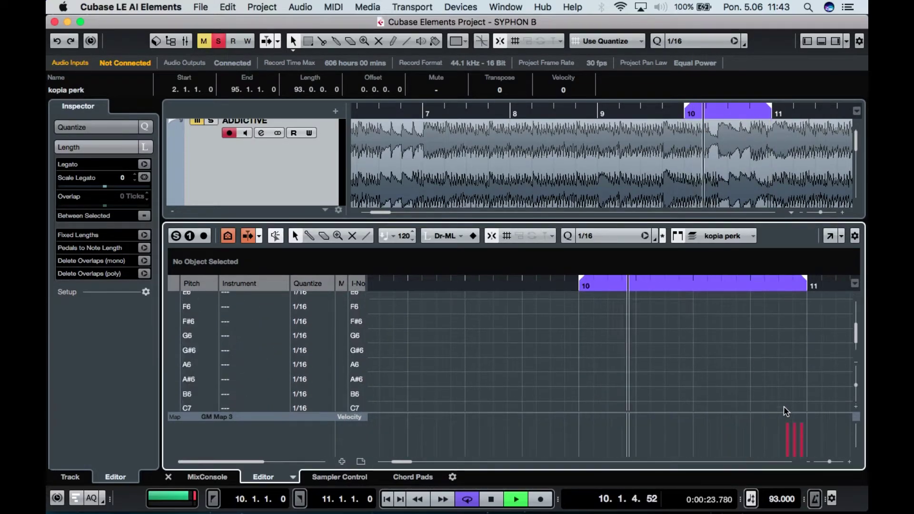
pyautogui.hscroll(1, 784, 407)
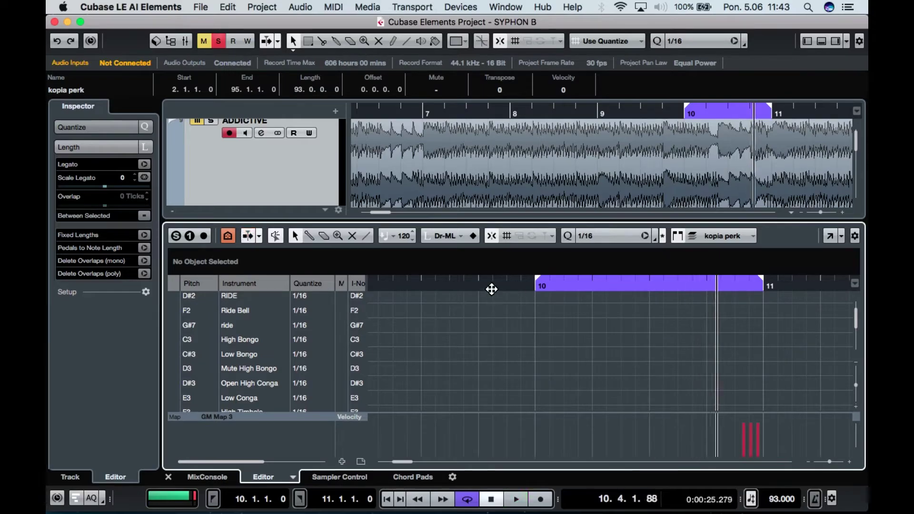
pyautogui.hscroll(4, 491, 288)
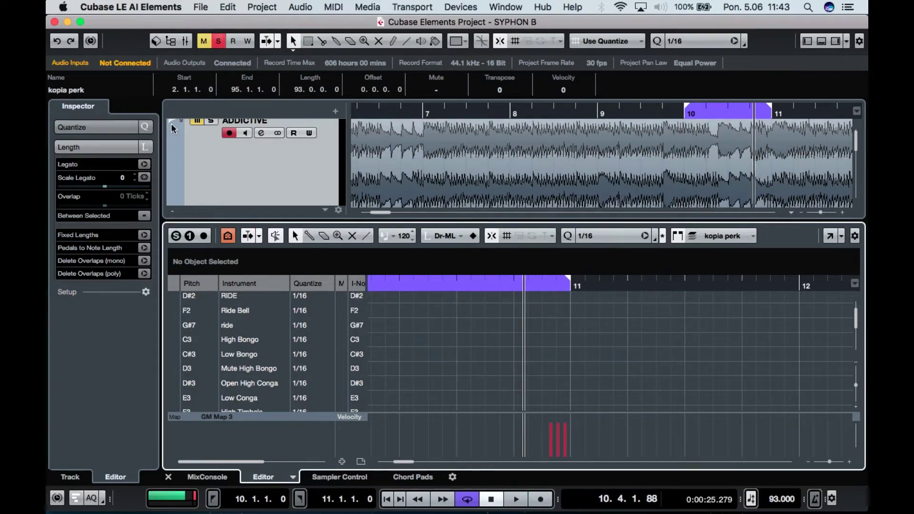
# - Solo the ADDICTIVE track and listen to the bar 10 loop
pyautogui.click(175, 160)
pyautogui.press('space')
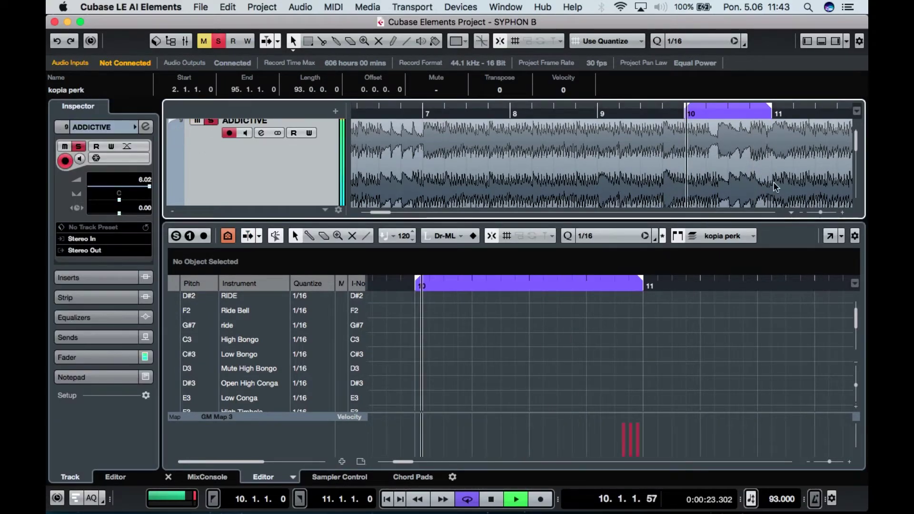
pyautogui.scroll(2, 761, 167)
pyautogui.hscroll(2, 762, 167)
pyautogui.press('space')
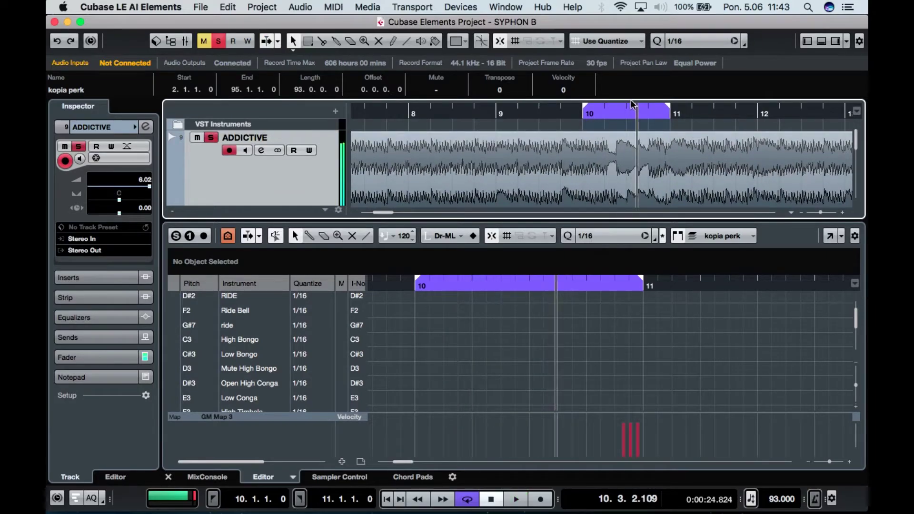
# - Move the one-bar cycle range to bar 11 and start loop playback
pyautogui.moveTo(830, 464); pyautogui.dragTo(827, 465)
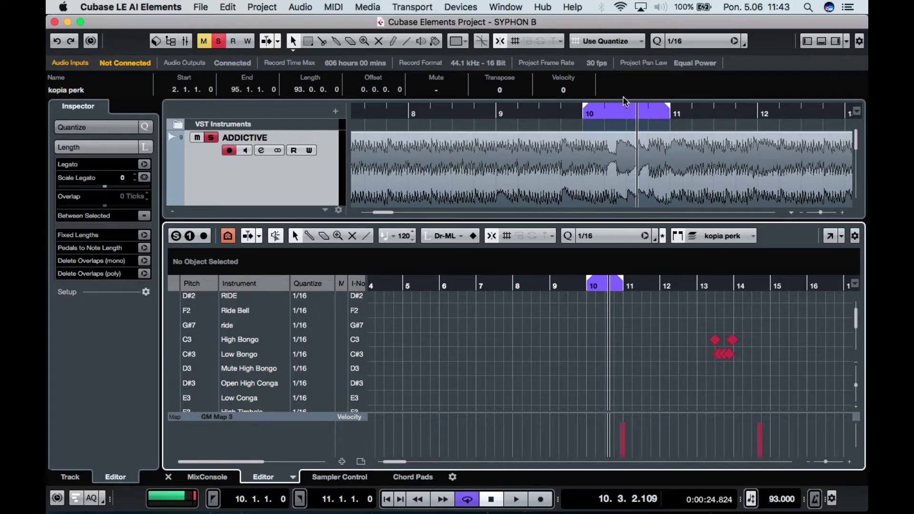
pyautogui.moveTo(626, 109); pyautogui.dragTo(719, 106)
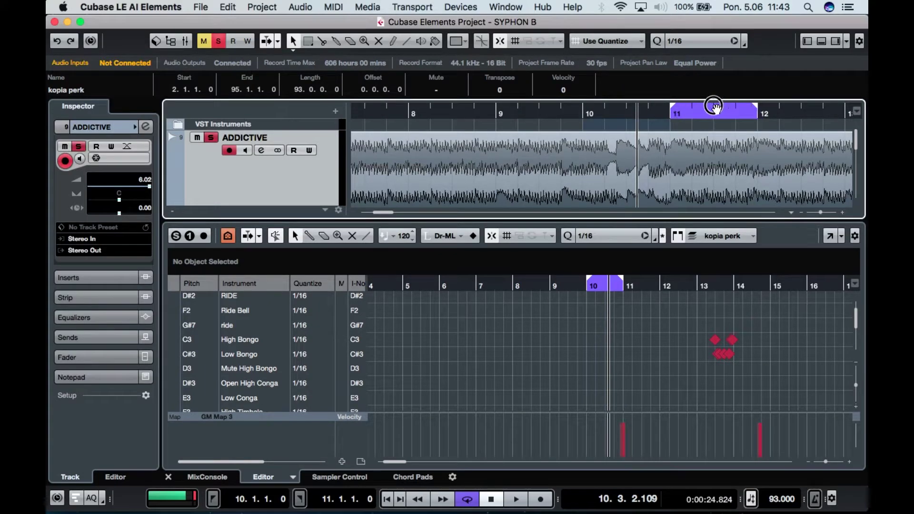
pyautogui.hscroll(5, 717, 169)
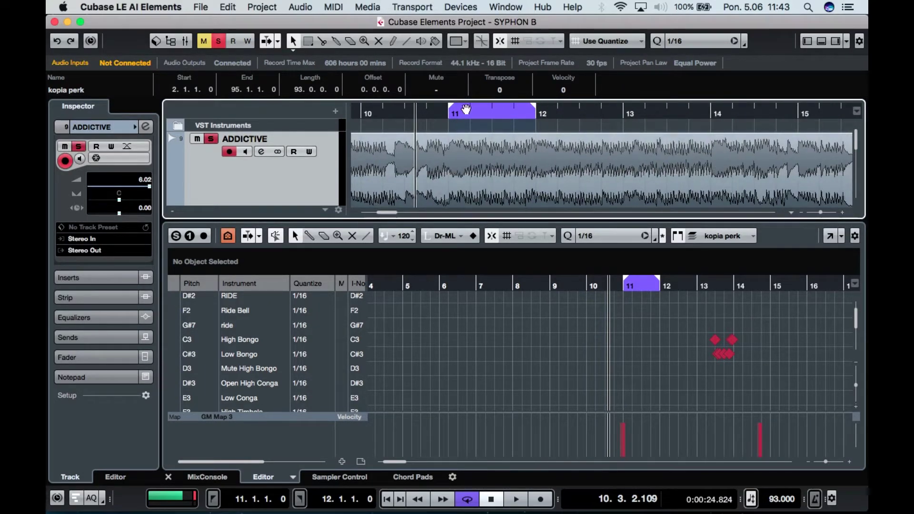
pyautogui.press('space')
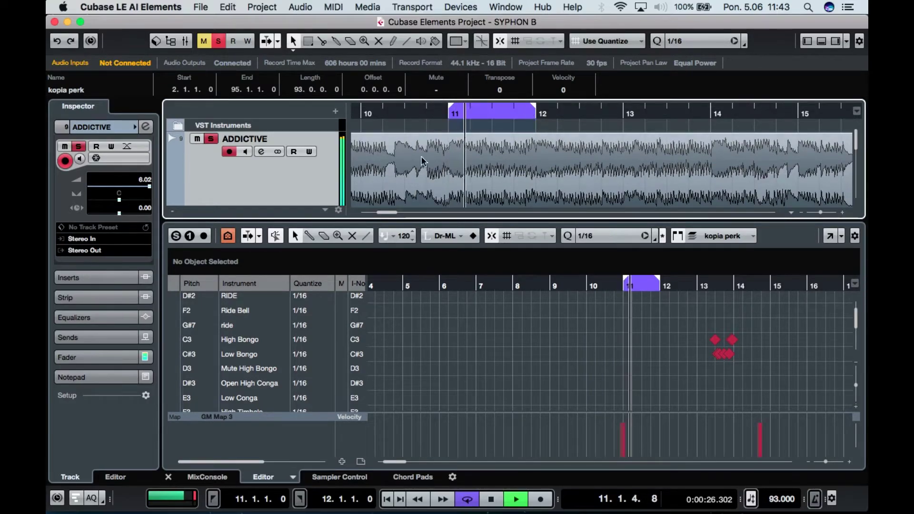
# - Switch the GARY track between solo and mute while bar 11 loops, leaving it muted
pyautogui.scroll(-5, 287, 186)
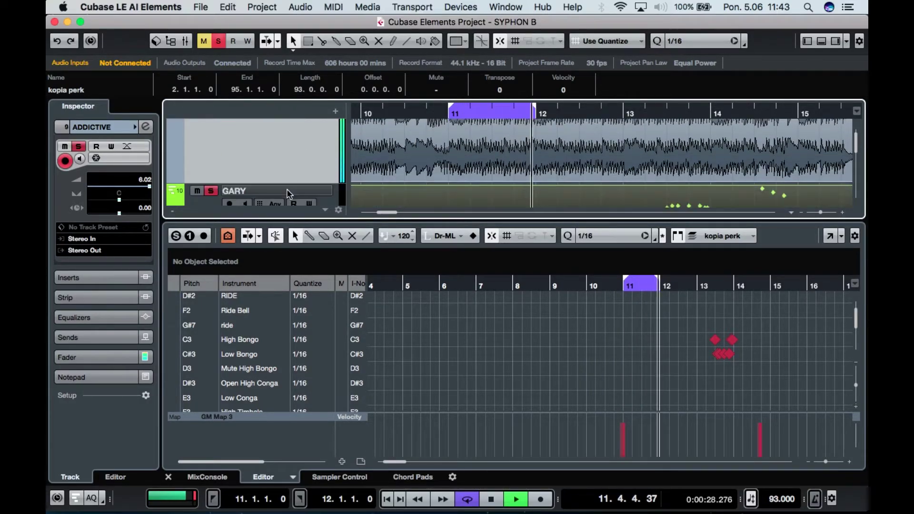
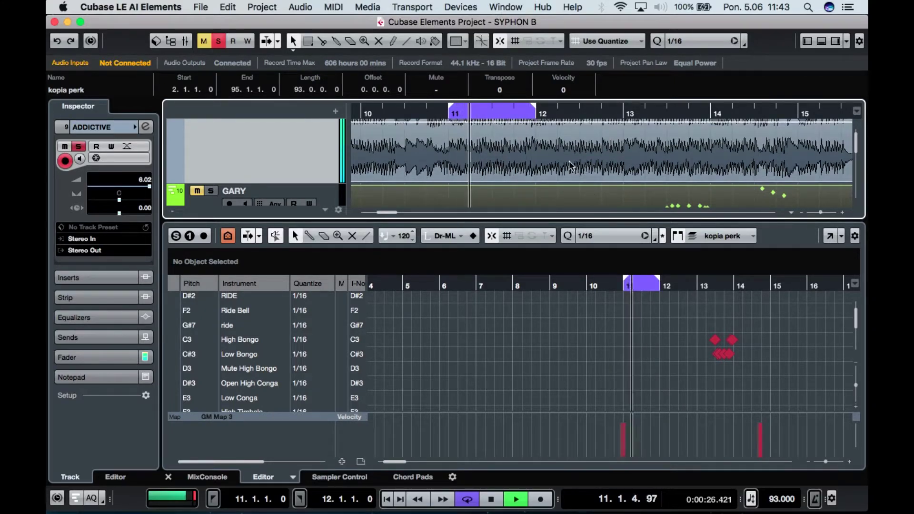
pyautogui.click(197, 190)
pyautogui.click(211, 190)
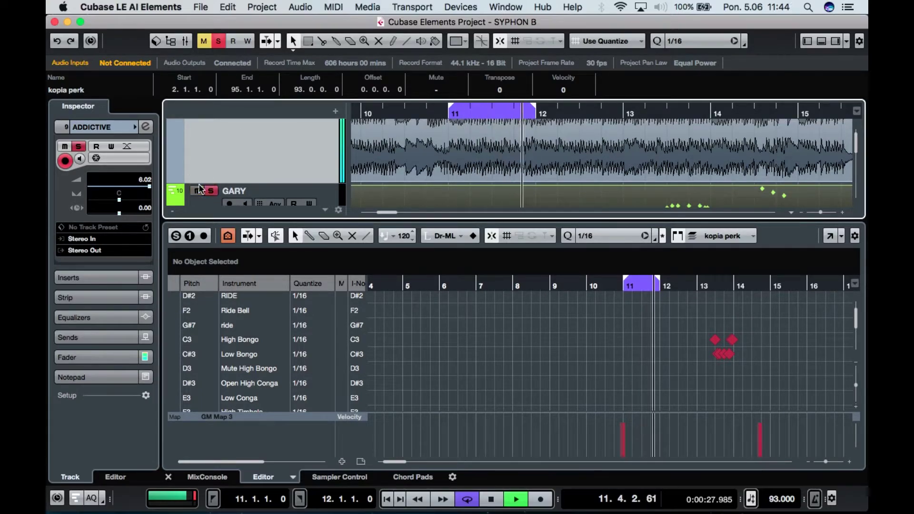
pyautogui.click(197, 190)
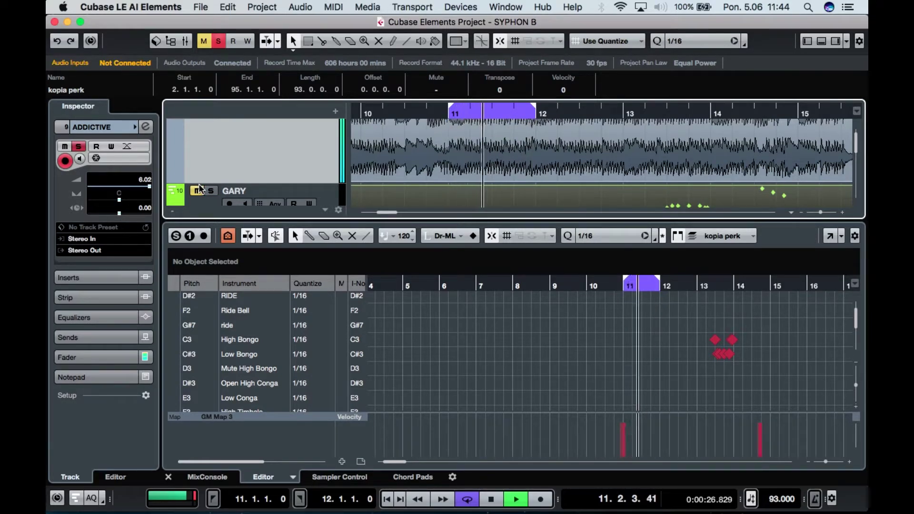
# - Extend the cycle range to bar 15 and play the High Bongo and Low Bongo notes in bar 13
pyautogui.moveTo(534, 105); pyautogui.dragTo(796, 113)
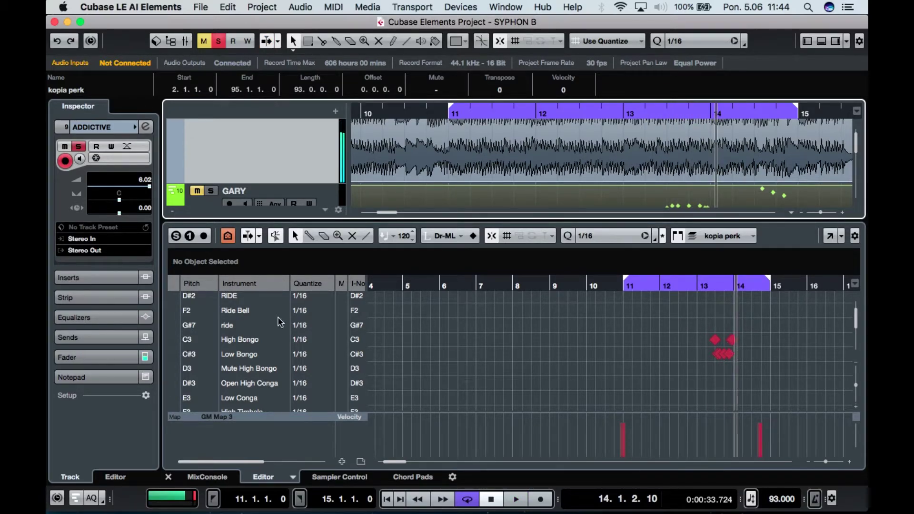
pyautogui.click(178, 339)
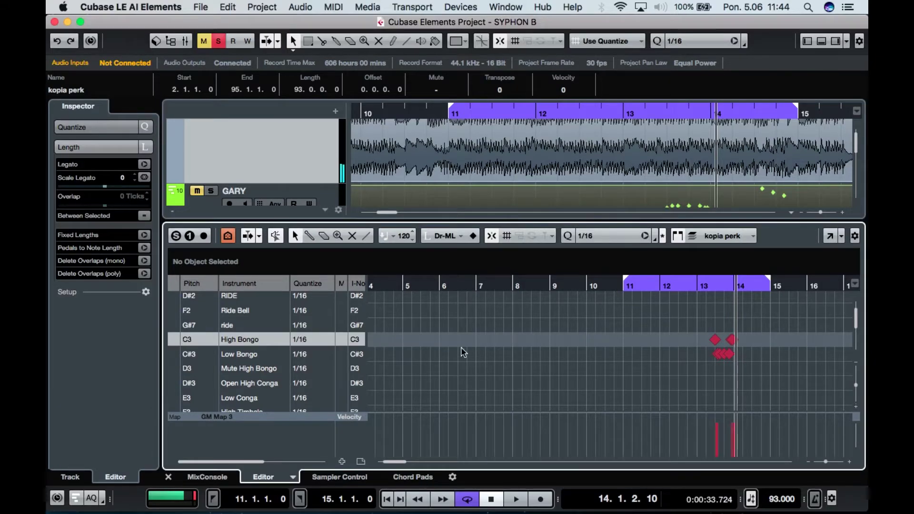
pyautogui.click(709, 286)
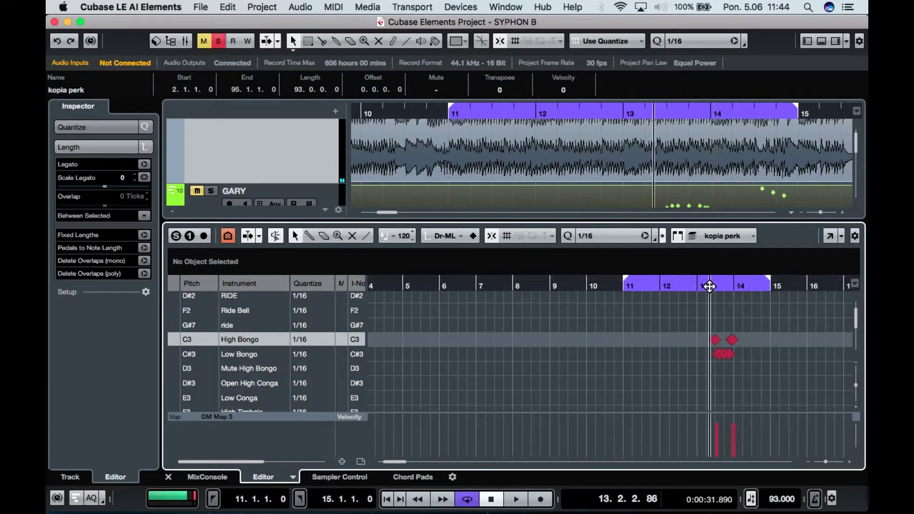
pyautogui.press('space')
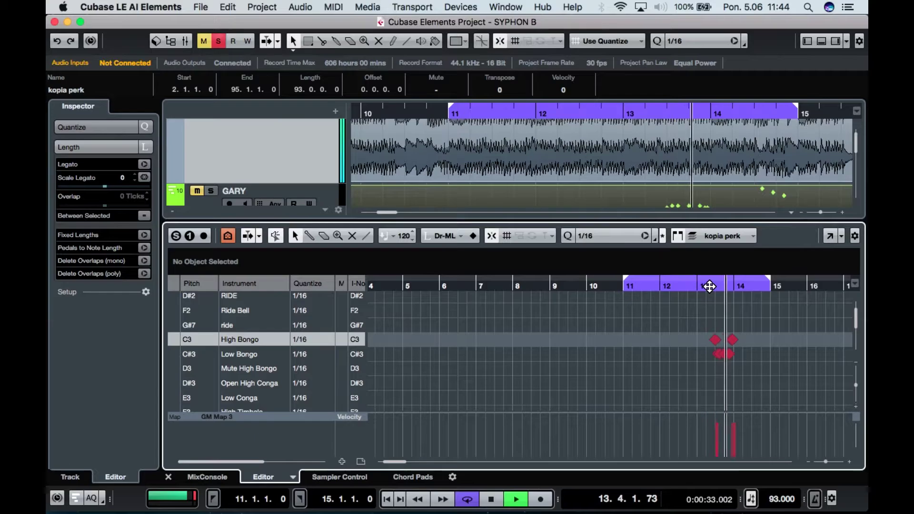
pyautogui.click(709, 285)
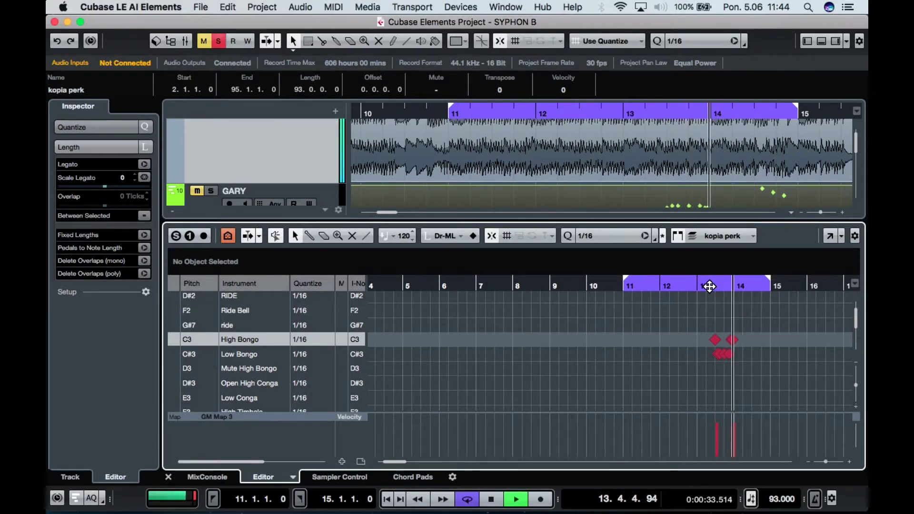
pyautogui.press('space')
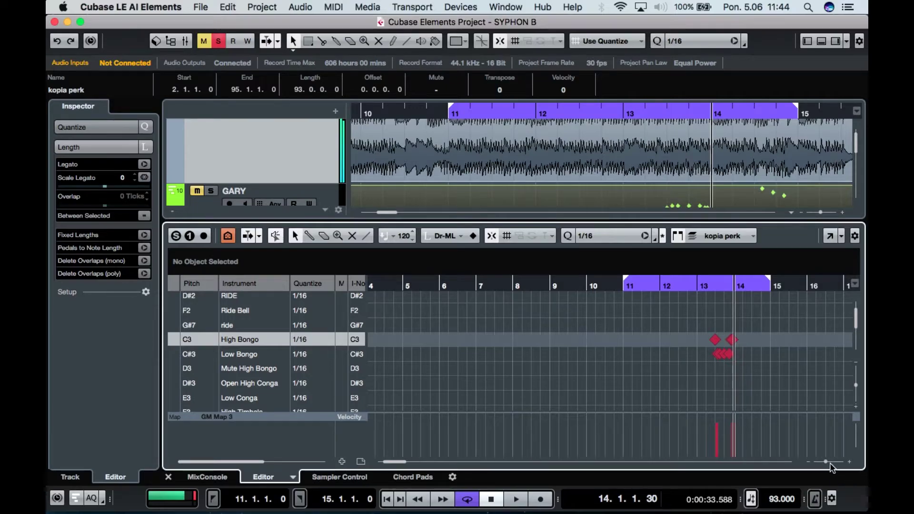
# - Move all High Bongo notes to the RIDE row and all Low Bongo notes to the Ride Bell row
pyautogui.moveTo(826, 465); pyautogui.dragTo(820, 468)
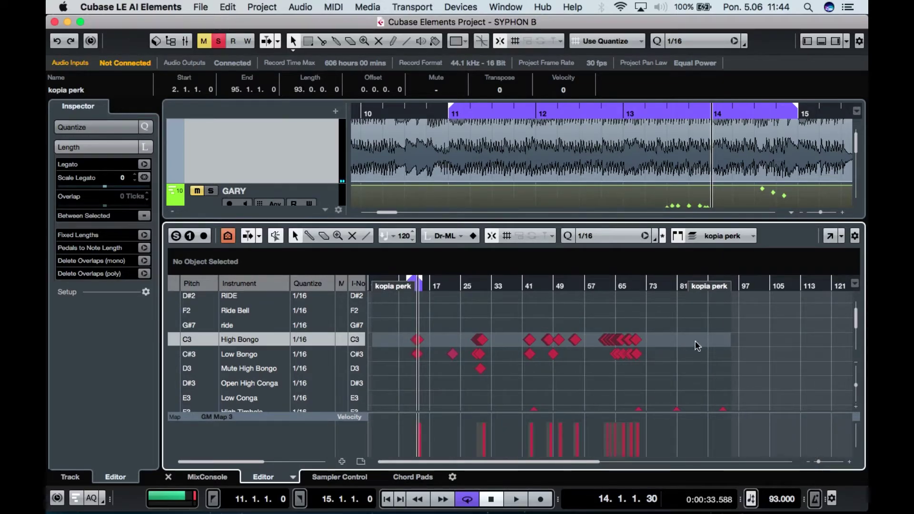
pyautogui.moveTo(701, 344); pyautogui.dragTo(401, 357)
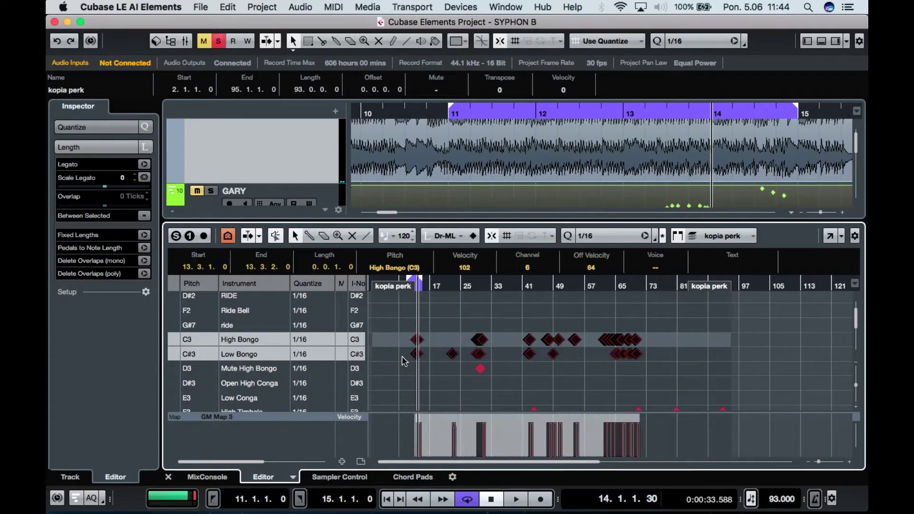
pyautogui.press('Up')
pyautogui.press('Up')
pyautogui.press('Up')
pyautogui.press('Up')
pyautogui.press('Up')
pyautogui.press('Up')
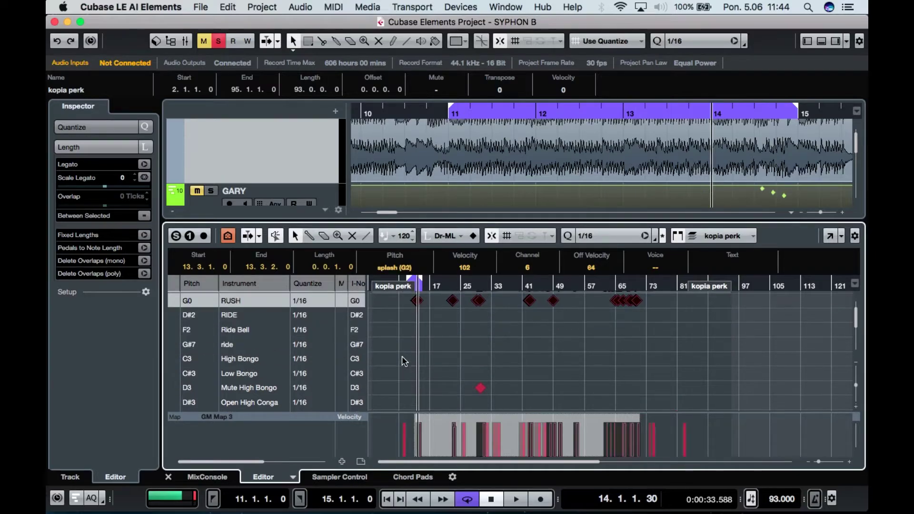
pyautogui.press('Down')
pyautogui.press('Down')
pyautogui.press('Down')
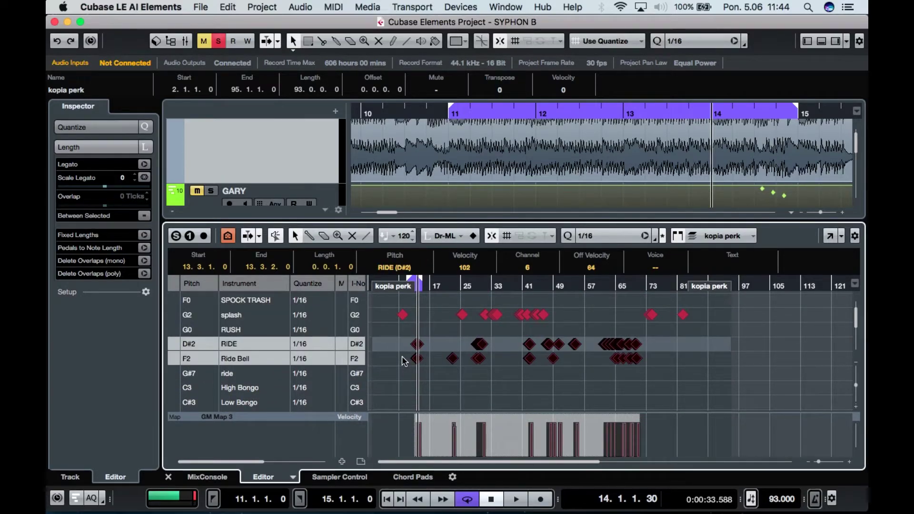
pyautogui.click(401, 356)
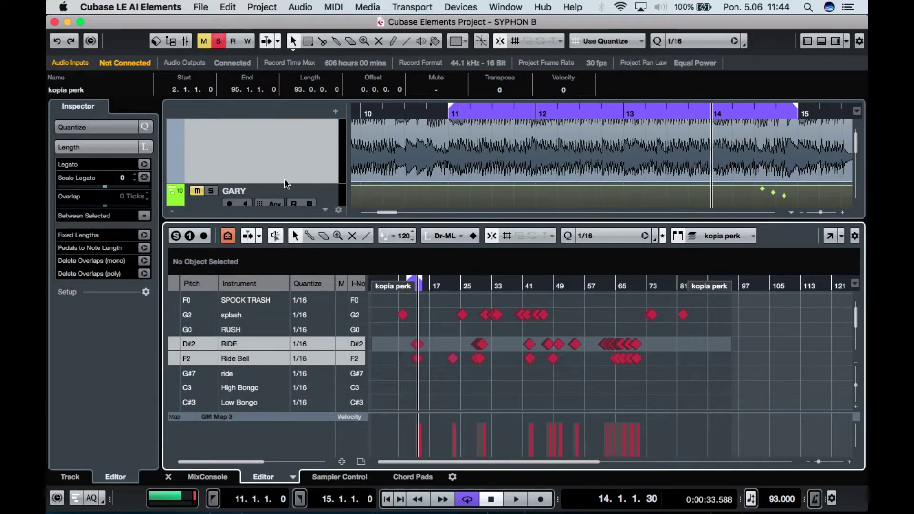
# - Listen with the GARY track soloed, moving the cycle start to bar 13, and mute GARY again
pyautogui.click(196, 190)
pyautogui.press('space')
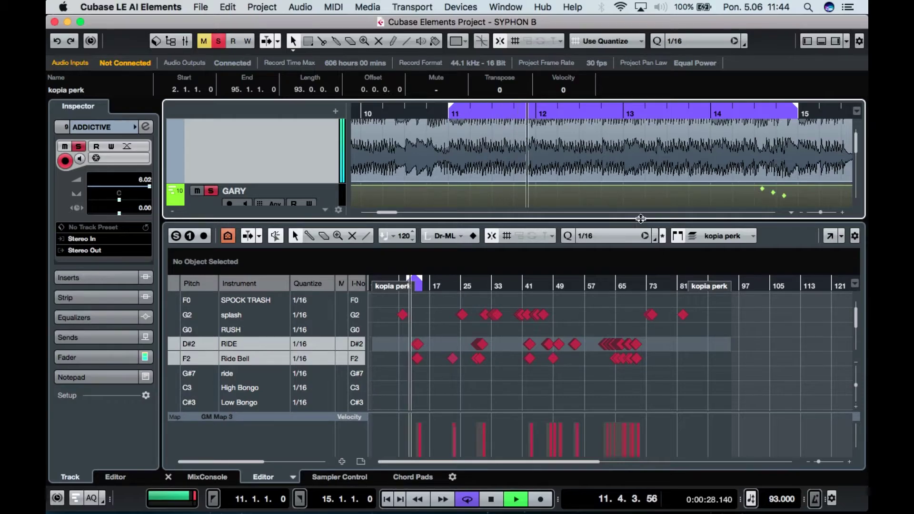
pyautogui.click(455, 106)
pyautogui.moveTo(454, 106); pyautogui.dragTo(631, 112)
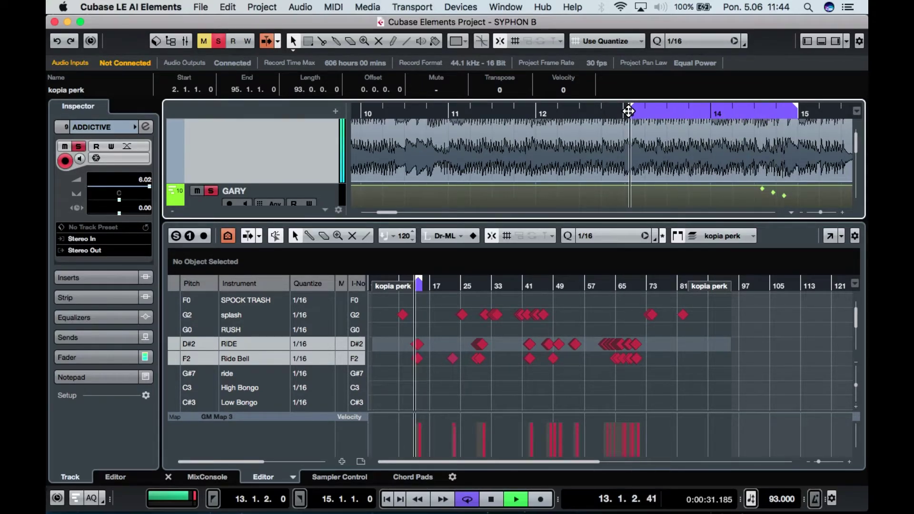
pyautogui.click(197, 191)
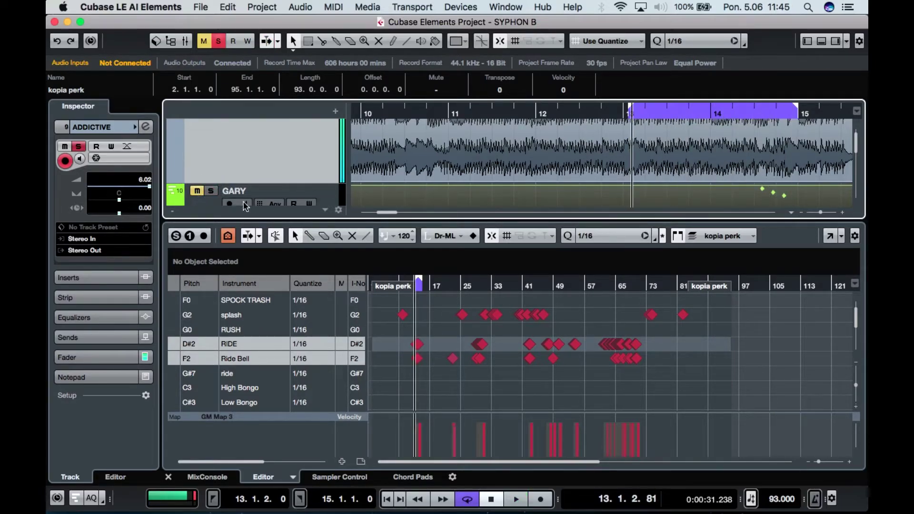
# - Move the cycle start to bar 14 and compare the loop with the ADDICTIVE track soloed and muted
pyautogui.scroll(2, 206, 166)
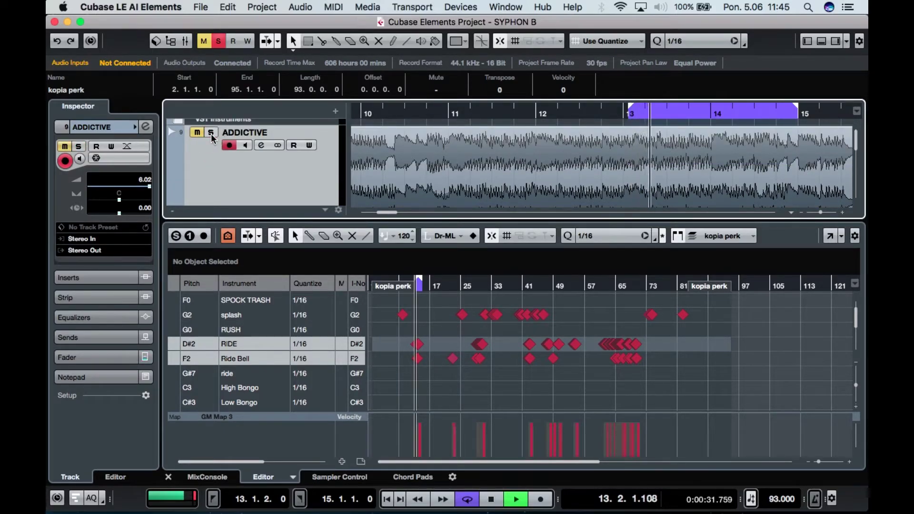
pyautogui.click(630, 111)
pyautogui.moveTo(631, 111); pyautogui.dragTo(712, 111)
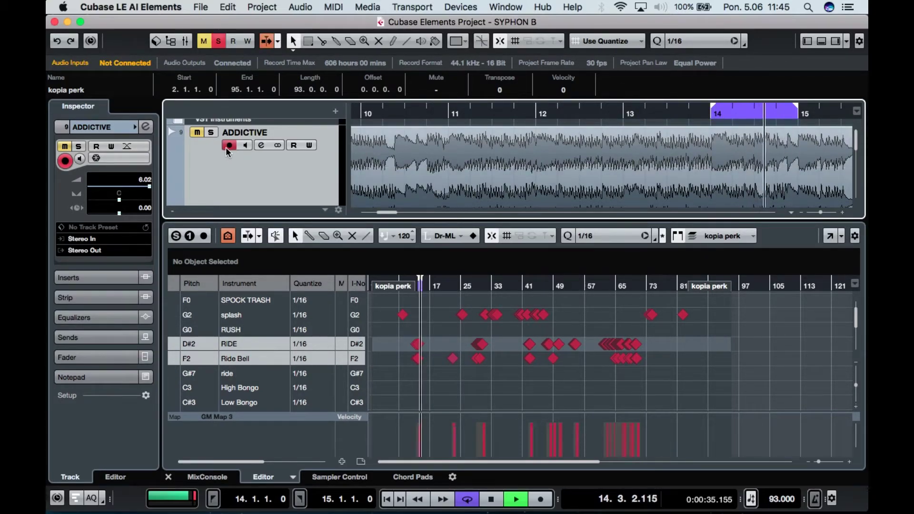
pyautogui.click(218, 190)
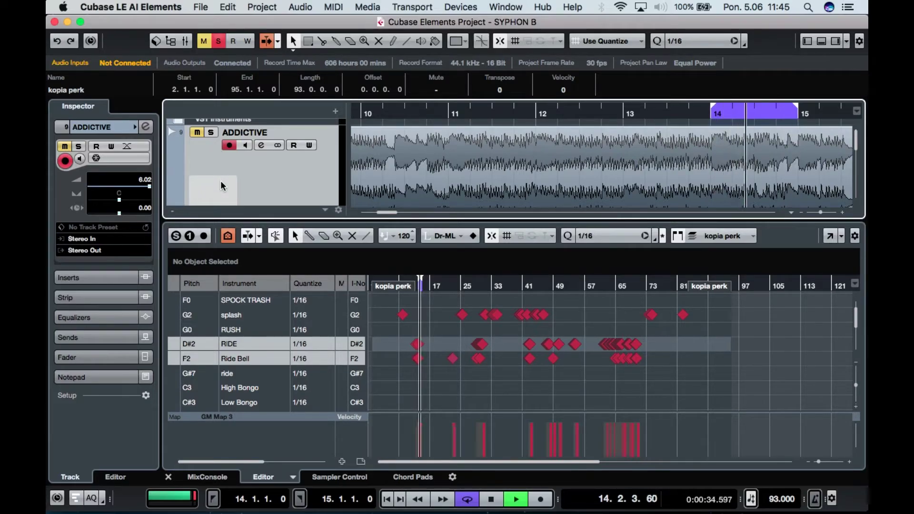
pyautogui.click(211, 133)
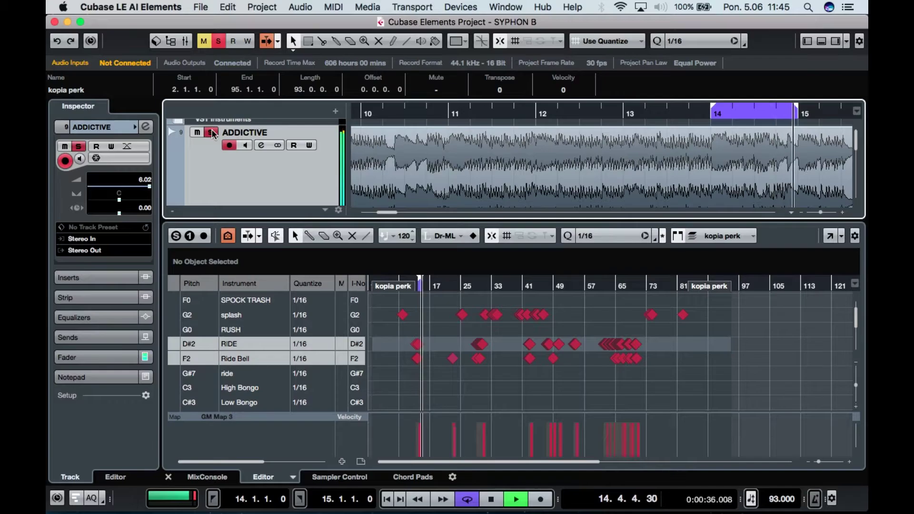
pyautogui.click(212, 133)
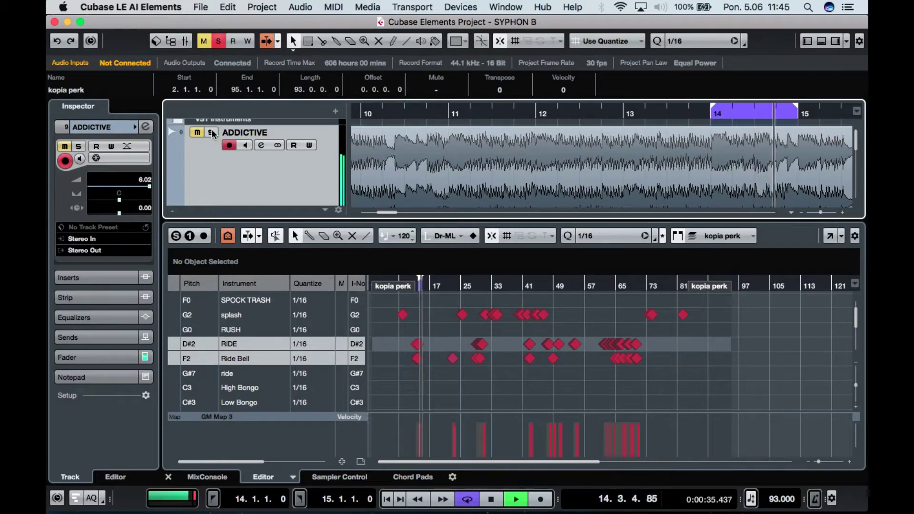
pyautogui.press('space')
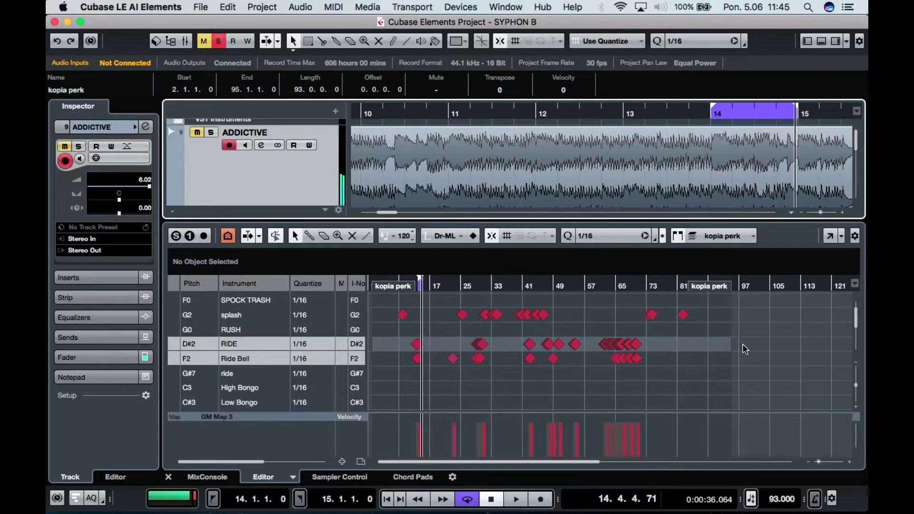
# - Examine the percussion notes in bar 14 and audition the Cabasa, Maracas and Short Whistle rows
pyautogui.click(824, 461)
pyautogui.click(823, 461)
pyautogui.moveTo(824, 462); pyautogui.dragTo(827, 470)
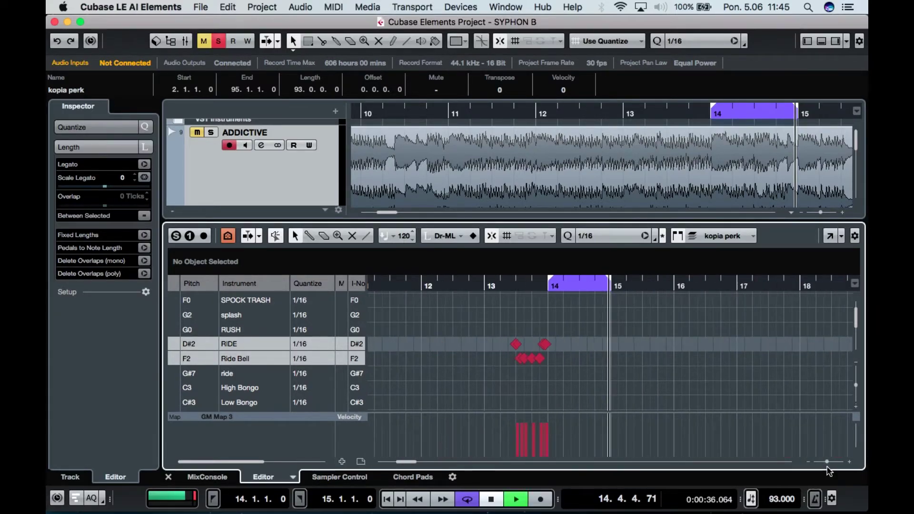
pyautogui.scroll(-5, 660, 388)
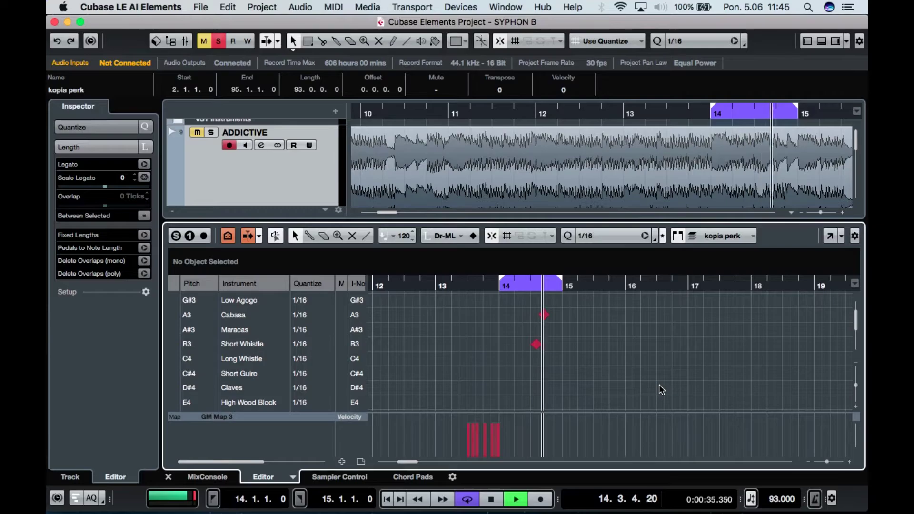
pyautogui.press('space')
pyautogui.click(177, 315)
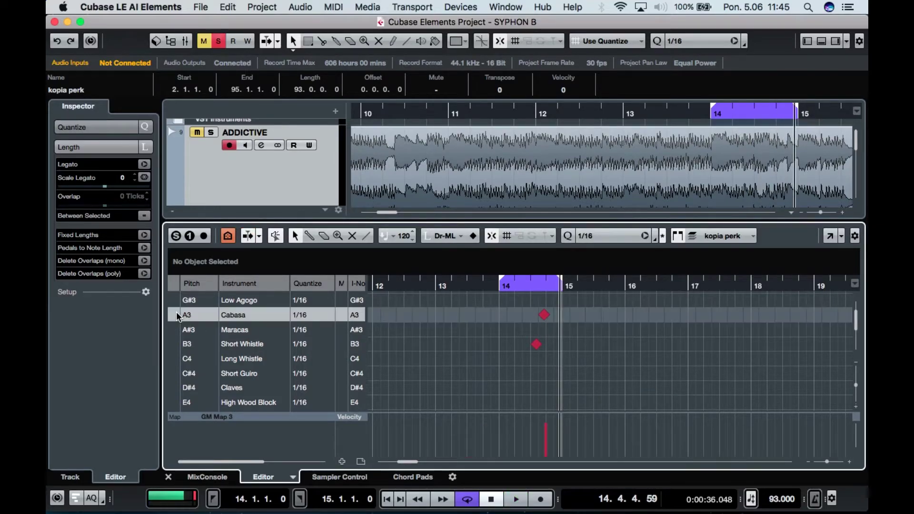
pyautogui.click(176, 329)
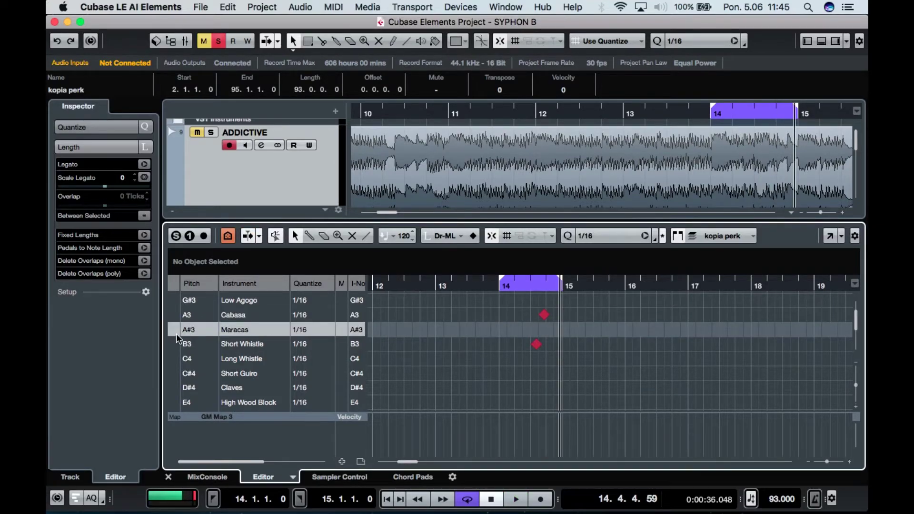
pyautogui.click(176, 345)
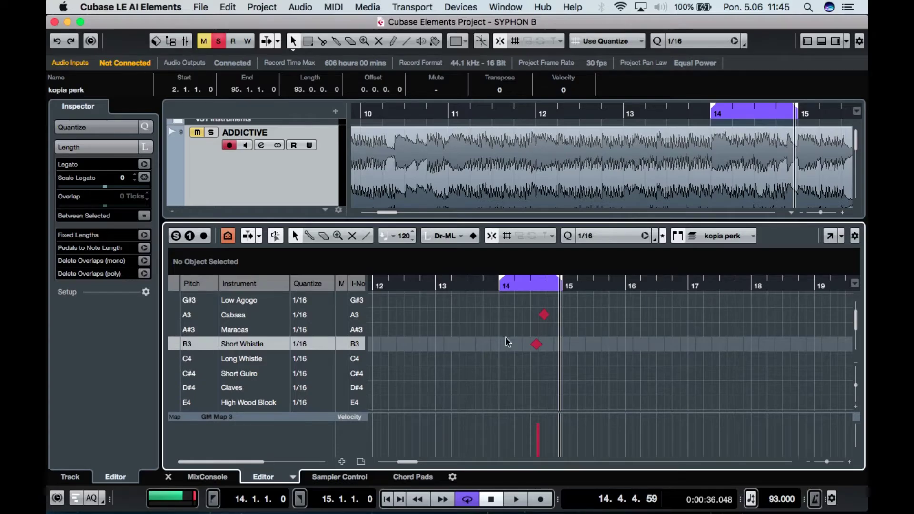
# - Move all Cabasa notes to the TOM 4 row and all Short Whistle notes to the TOM 2 row
pyautogui.moveTo(827, 464); pyautogui.dragTo(820, 466)
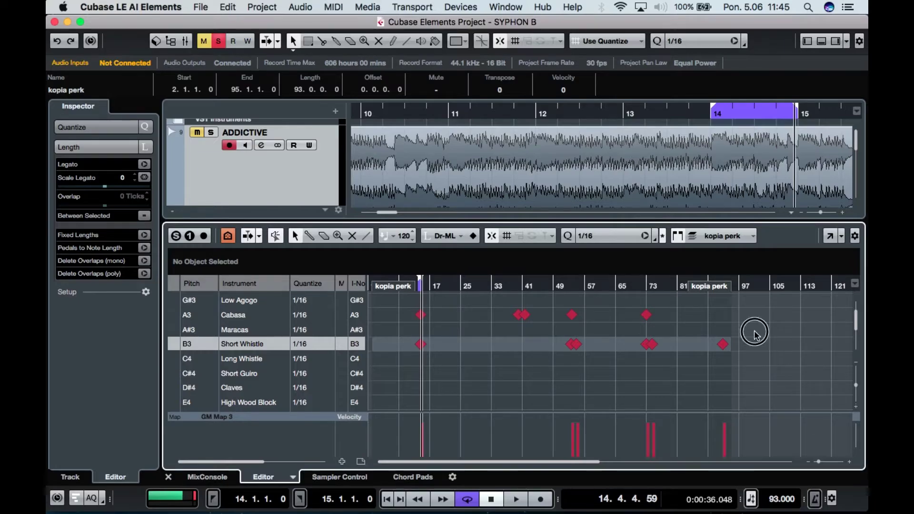
pyautogui.moveTo(753, 338); pyautogui.dragTo(721, 308)
pyautogui.moveTo(755, 347); pyautogui.dragTo(389, 318)
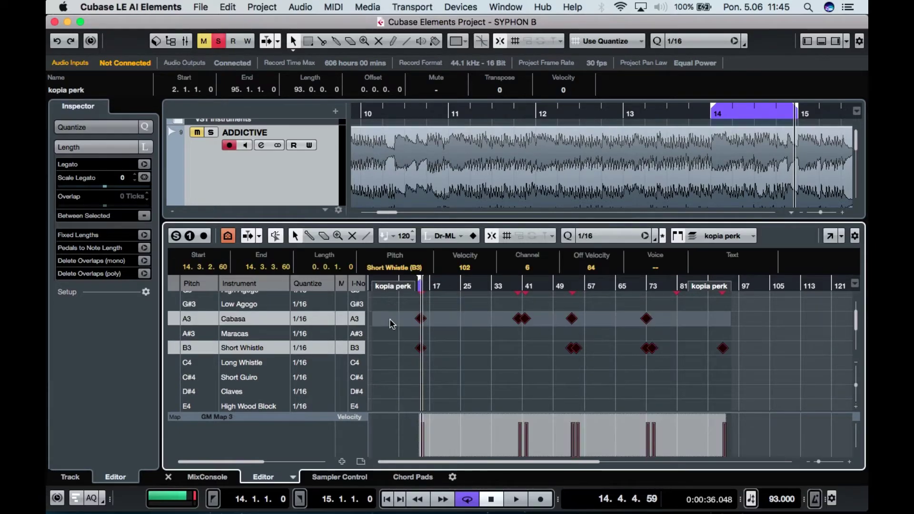
pyautogui.press('Down')
pyautogui.press('Down')
pyautogui.press('Down')
pyautogui.press('Down')
pyautogui.press('Down')
pyautogui.press('Down')
pyautogui.press('Down')
pyautogui.press('Down')
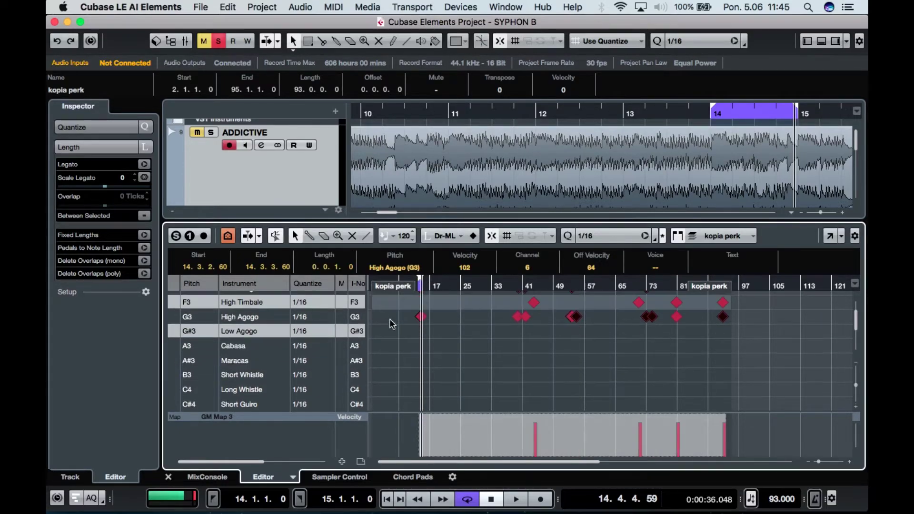
pyautogui.press('Down')
pyautogui.press('Down')
pyautogui.press('Down')
pyautogui.press('Down')
pyautogui.press('Down')
pyautogui.press('Down')
pyautogui.press('Down')
pyautogui.press('Down')
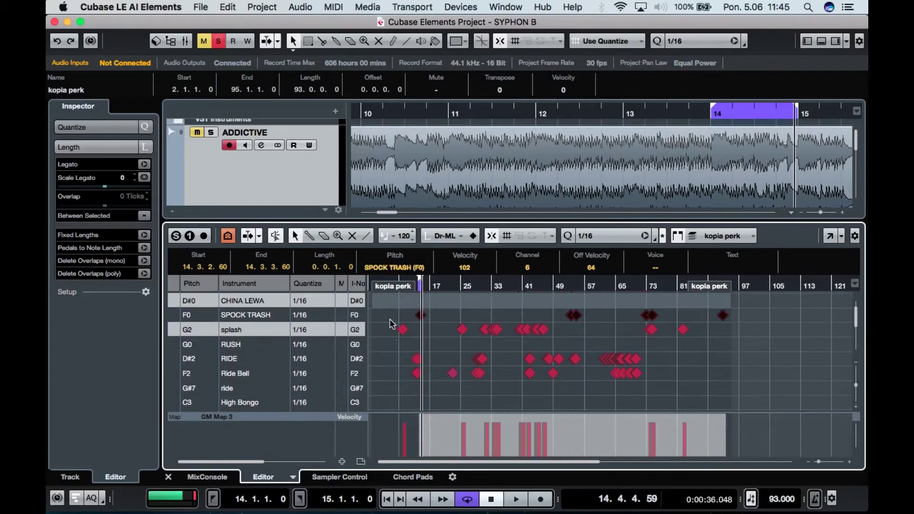
pyautogui.press('Up')
pyautogui.press('Up')
pyautogui.press('Up')
pyautogui.press('Up')
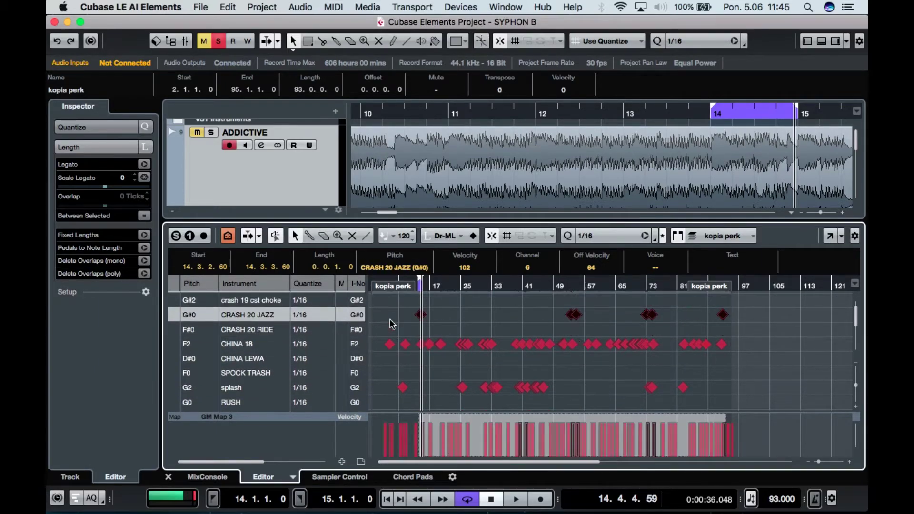
pyautogui.press('Up')
pyautogui.press('Up')
pyautogui.press('Up')
pyautogui.press('Up')
pyautogui.press('Up')
pyautogui.press('Up')
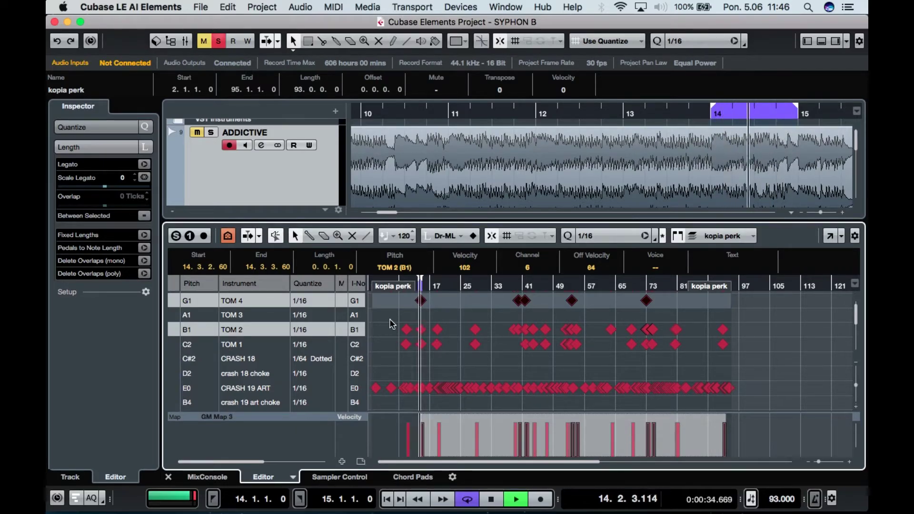
# - Try the moved notes one tom row lower and one higher while bar 14 loops, returning them to TOM 4 and TOM 2
pyautogui.press('Down')
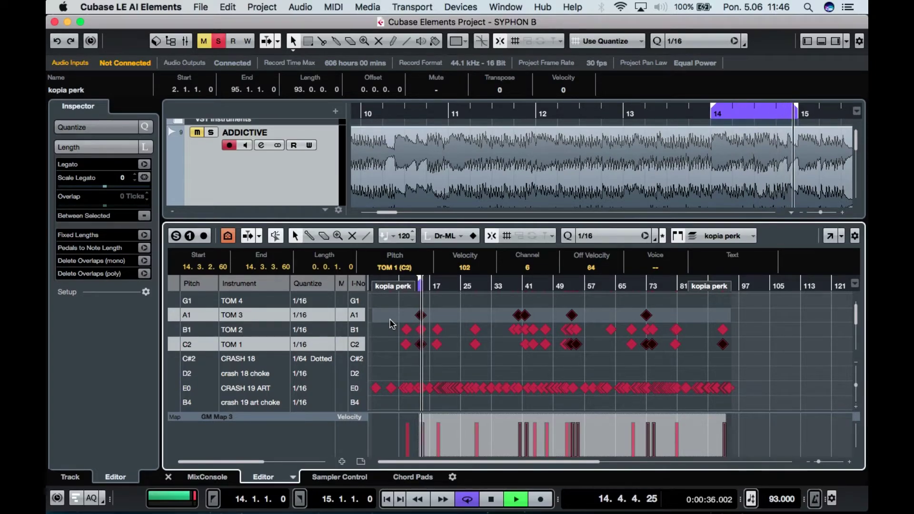
pyautogui.press('Up')
pyautogui.press('Up')
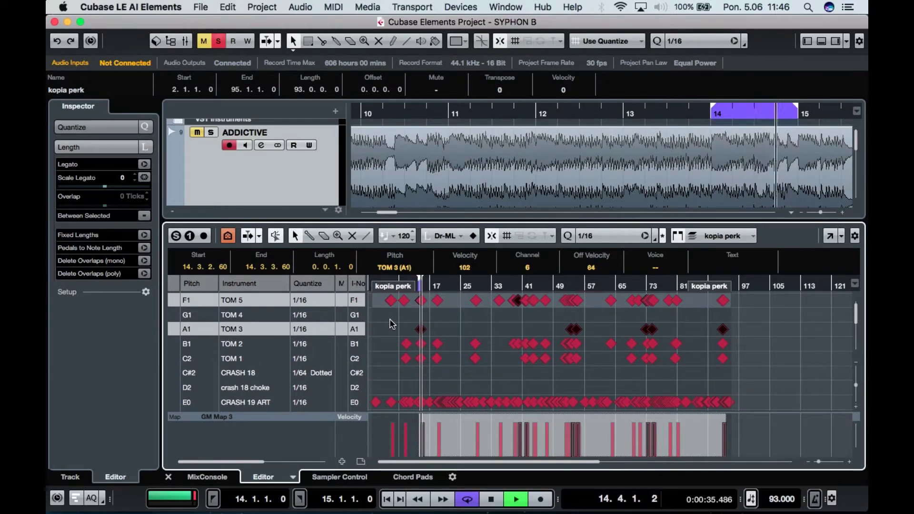
pyautogui.press('Up')
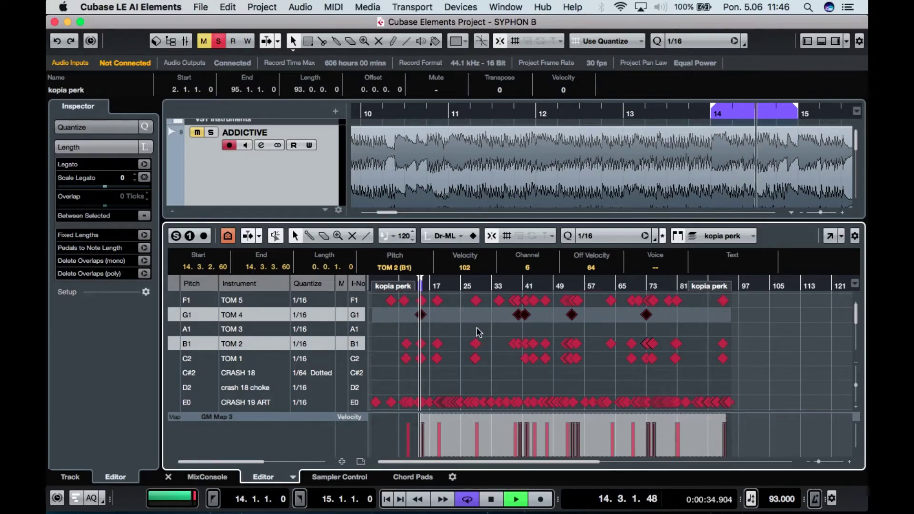
pyautogui.click(467, 316)
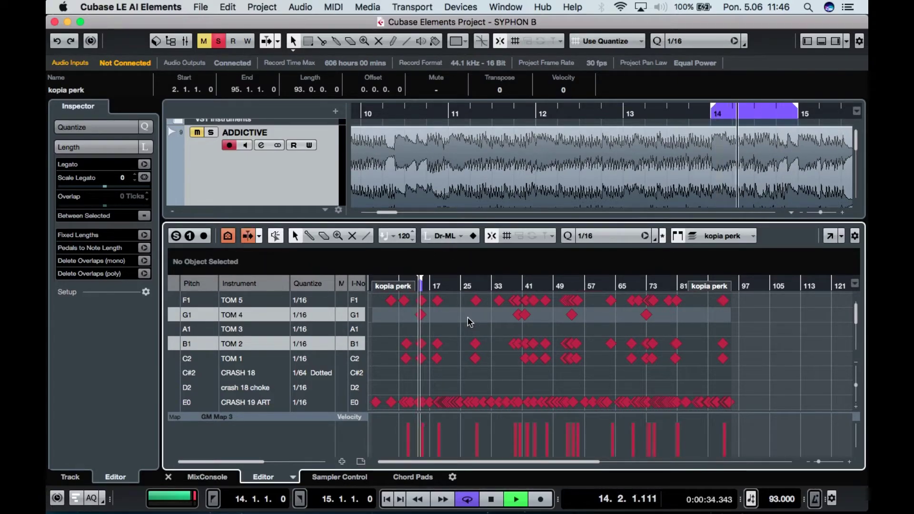
# - Locate the High Agogo notes in the kopia perk part and audition that row against the bar 14 loop
pyautogui.scroll(-5, 449, 365)
pyautogui.scroll(-2, 449, 364)
pyautogui.scroll(3, 449, 365)
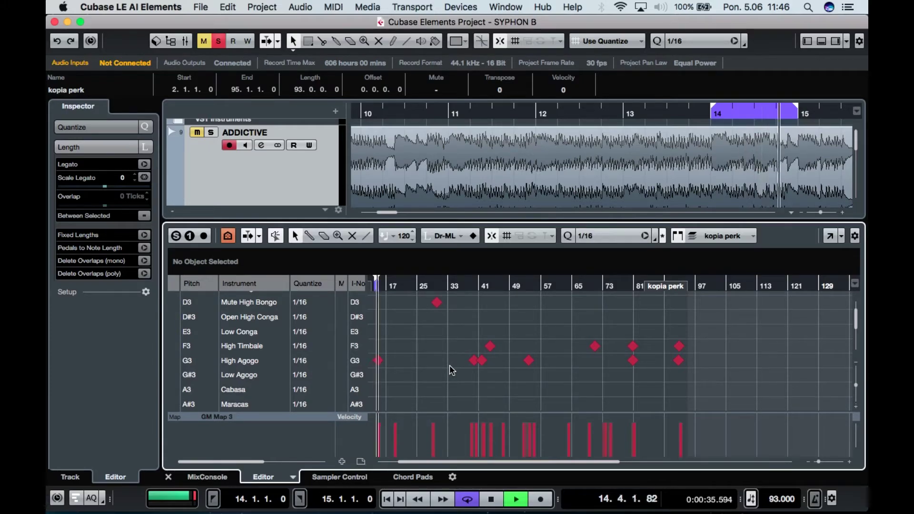
pyautogui.press('space')
pyautogui.click(170, 359)
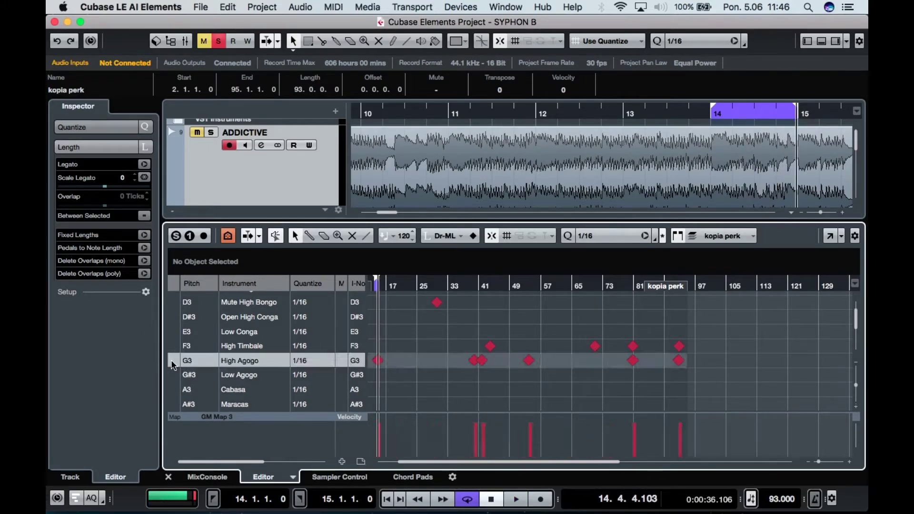
pyautogui.hscroll(-3, 528, 337)
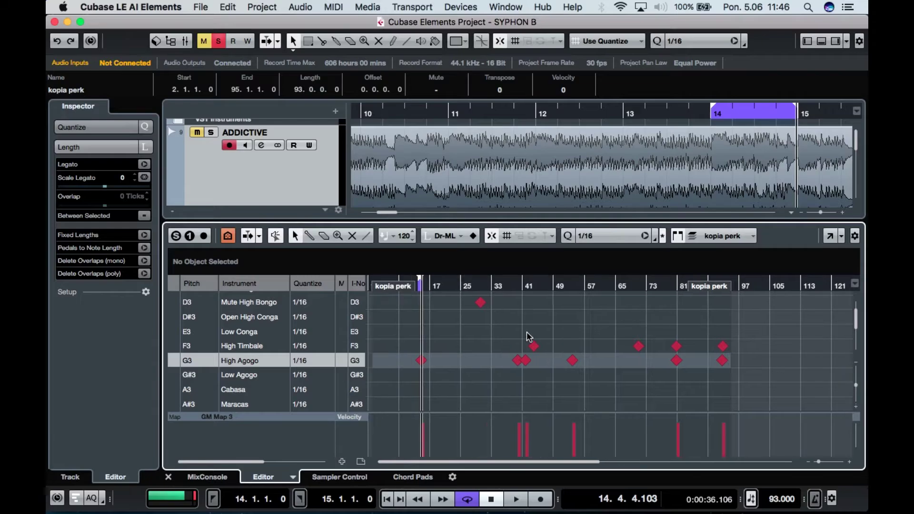
pyautogui.scroll(2, 529, 336)
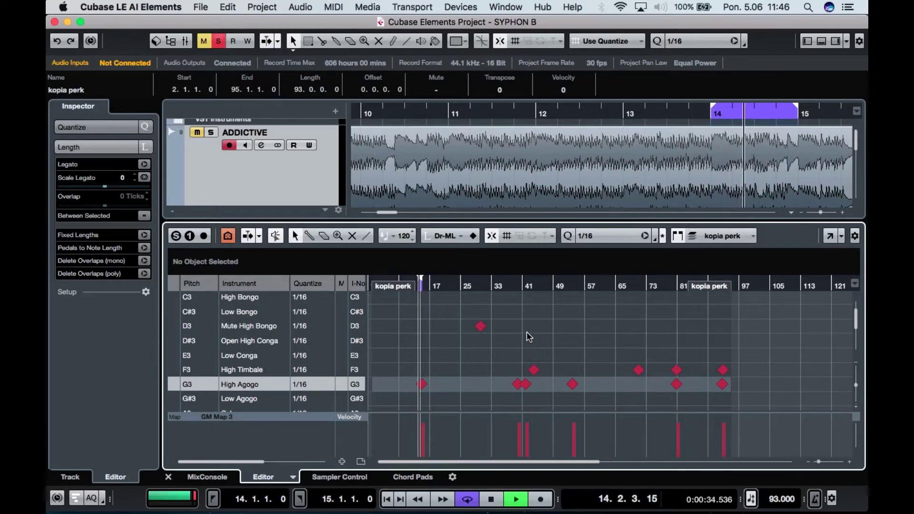
pyautogui.press('space')
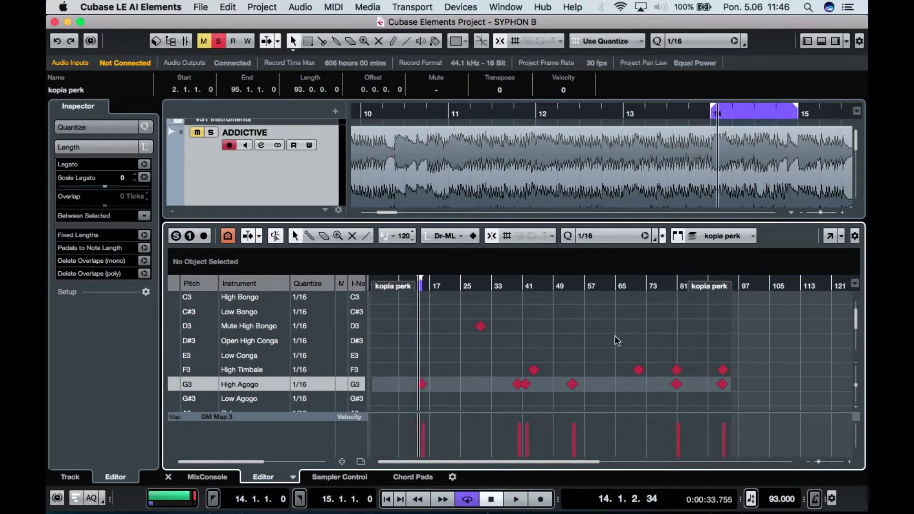
# - Move all High Agogo notes to the TOM 5 row and play the bar 14 loop
pyautogui.moveTo(738, 387); pyautogui.dragTo(395, 387)
pyautogui.press('Up')
pyautogui.press('Up')
pyautogui.press('Up')
pyautogui.press('Up')
pyautogui.press('Up')
pyautogui.press('Up')
pyautogui.press('Up')
pyautogui.press('Up')
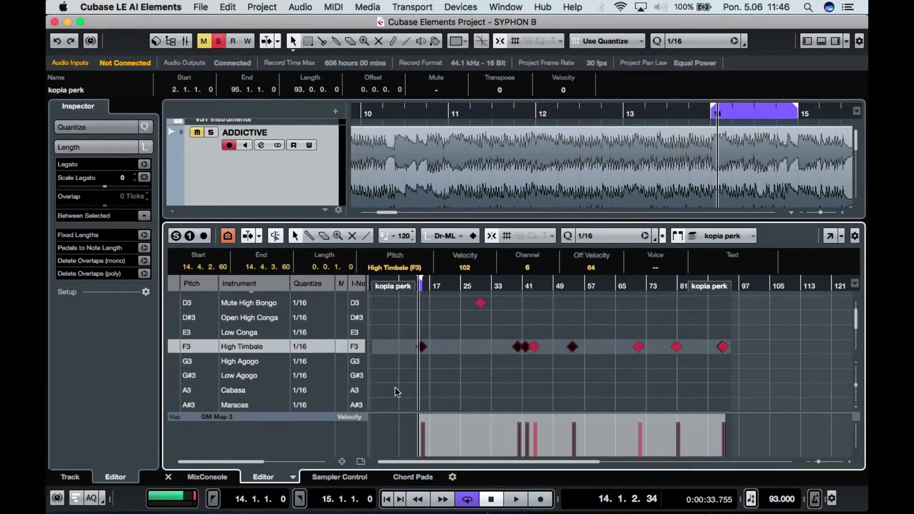
pyautogui.press('Up')
pyautogui.press('Up')
pyautogui.press('Up')
pyautogui.press('Up')
pyautogui.press('Up')
pyautogui.press('Up')
pyautogui.press('Up')
pyautogui.press('Up')
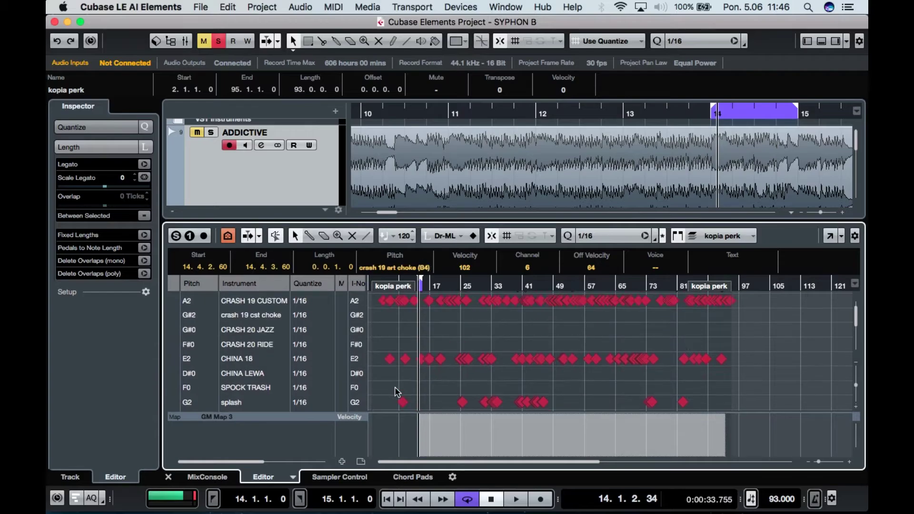
pyautogui.press('Up')
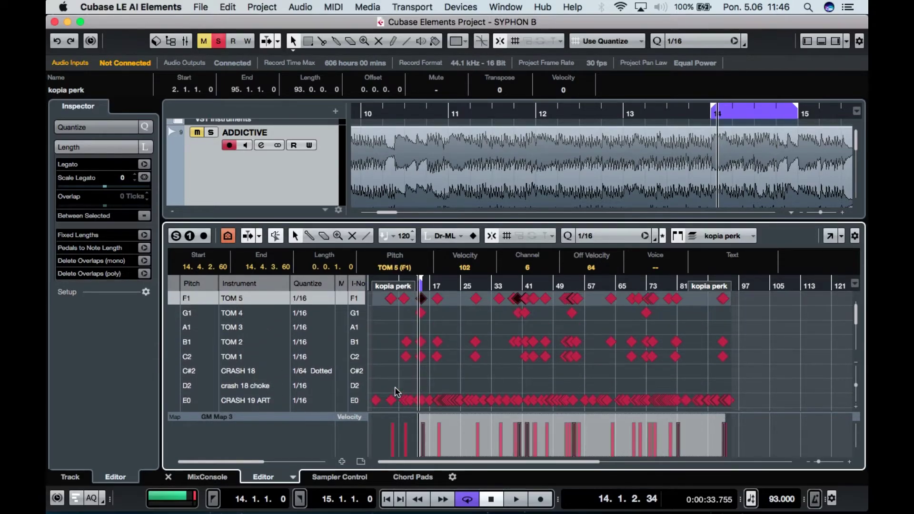
pyautogui.press('space')
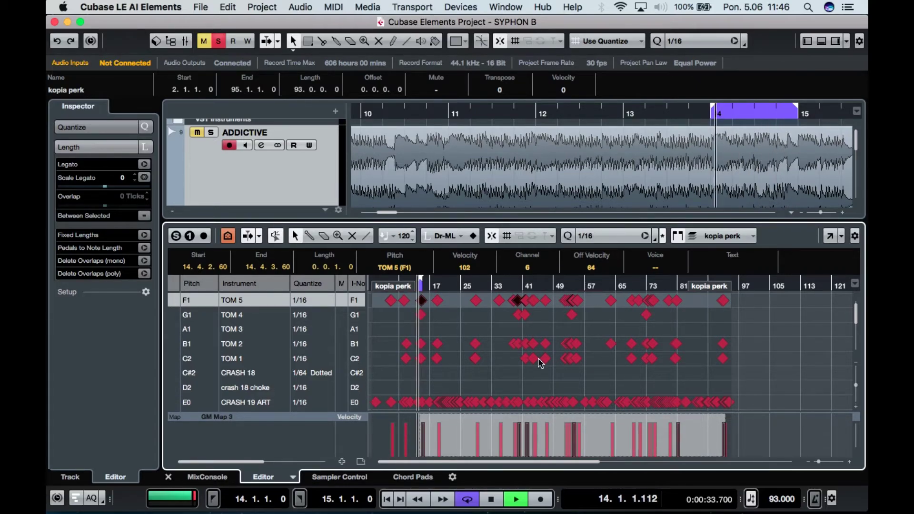
# - Search the lower rows of the drum map for remaining percussion notes and audition the Tambourine row
pyautogui.scroll(-2, 538, 358)
pyautogui.scroll(-20, 540, 363)
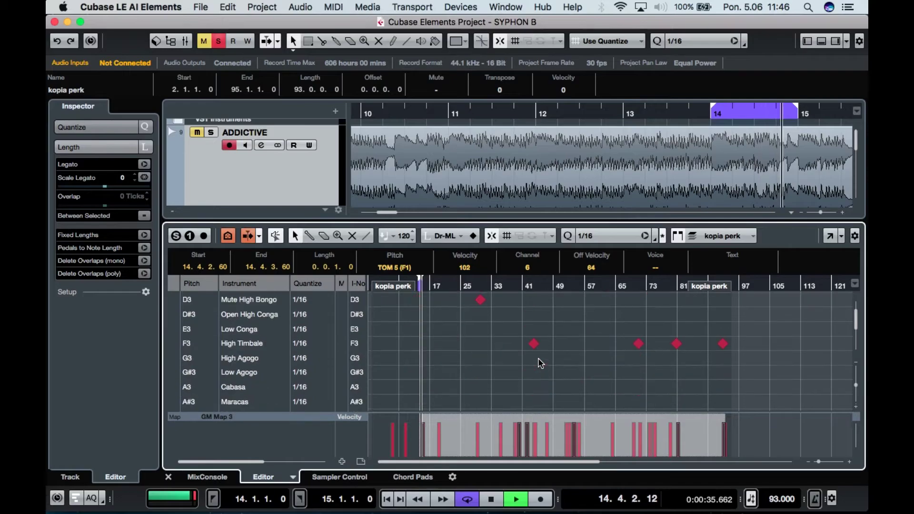
pyautogui.scroll(-10, 539, 362)
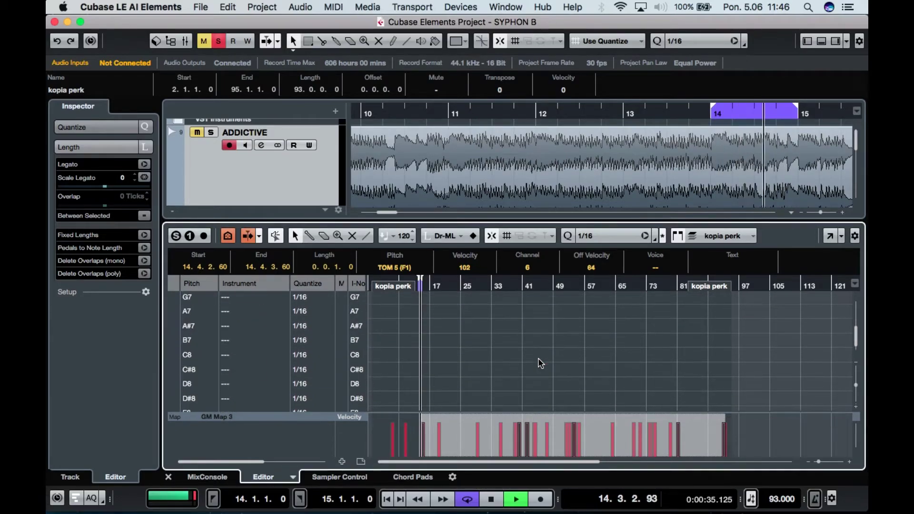
pyautogui.press('space')
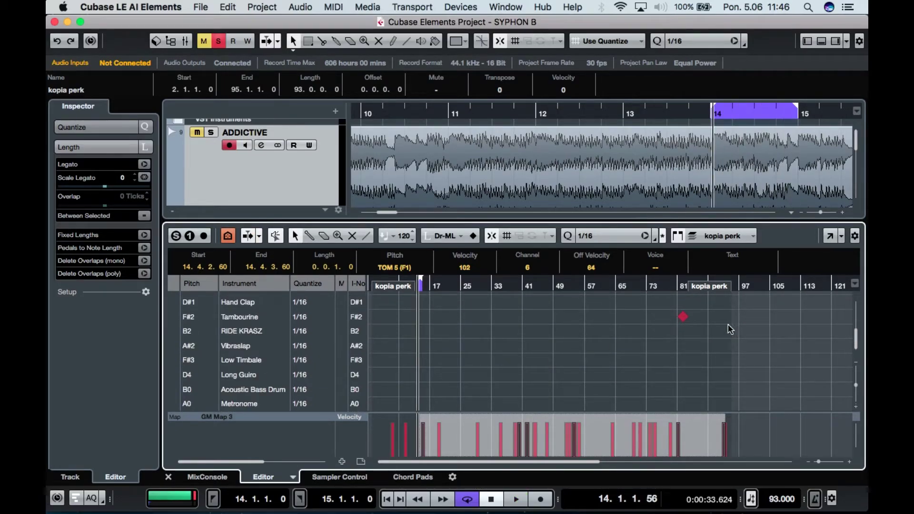
pyautogui.click(682, 316)
pyautogui.click(173, 329)
pyautogui.click(174, 317)
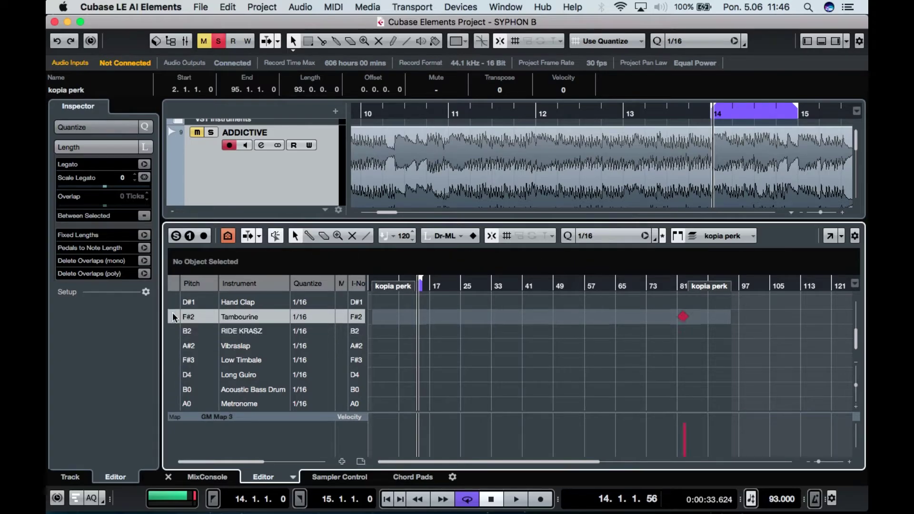
# - Audition the Mute High Bongo row and play the part around its notes near bar 30
pyautogui.scroll(10, 523, 358)
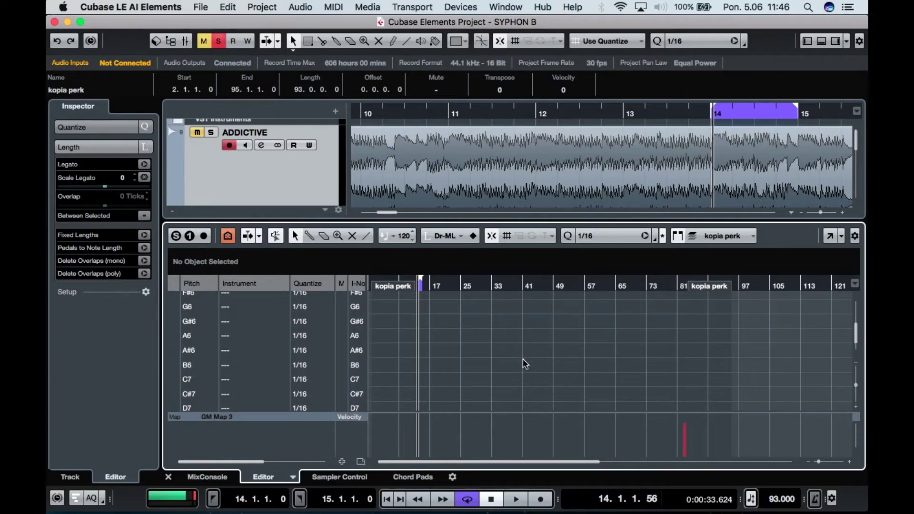
pyautogui.scroll(-15, 523, 358)
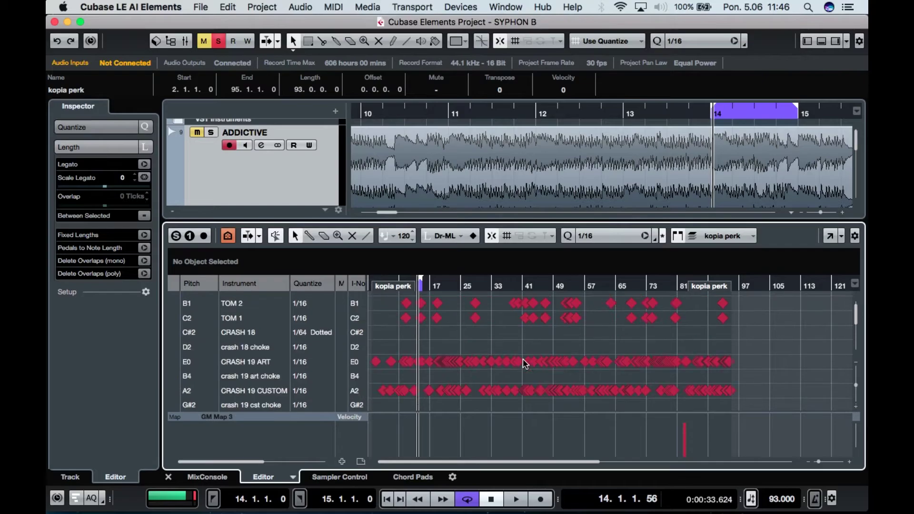
pyautogui.scroll(-10, 523, 358)
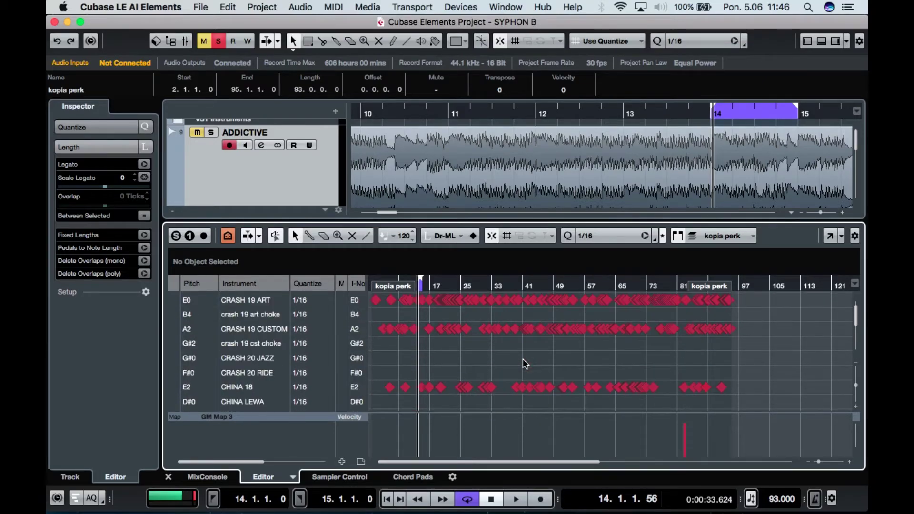
pyautogui.scroll(-3, 523, 361)
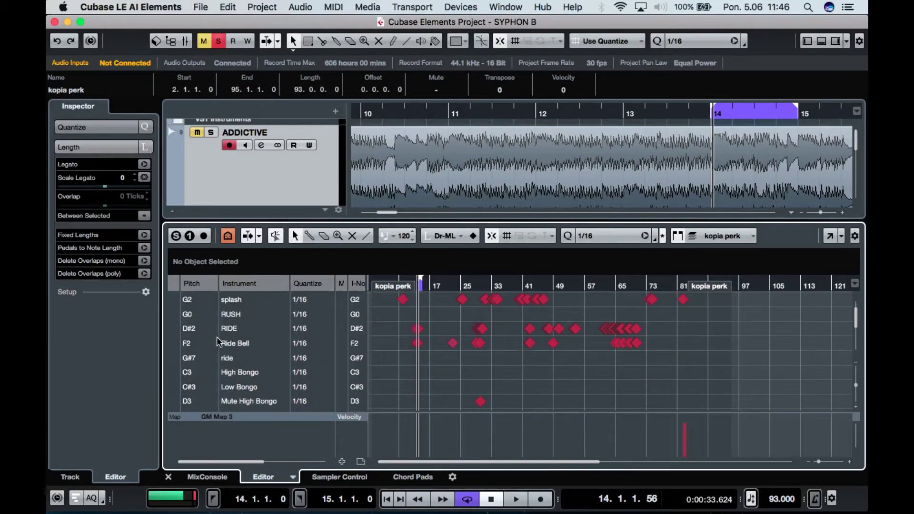
pyautogui.scroll(-5, 443, 383)
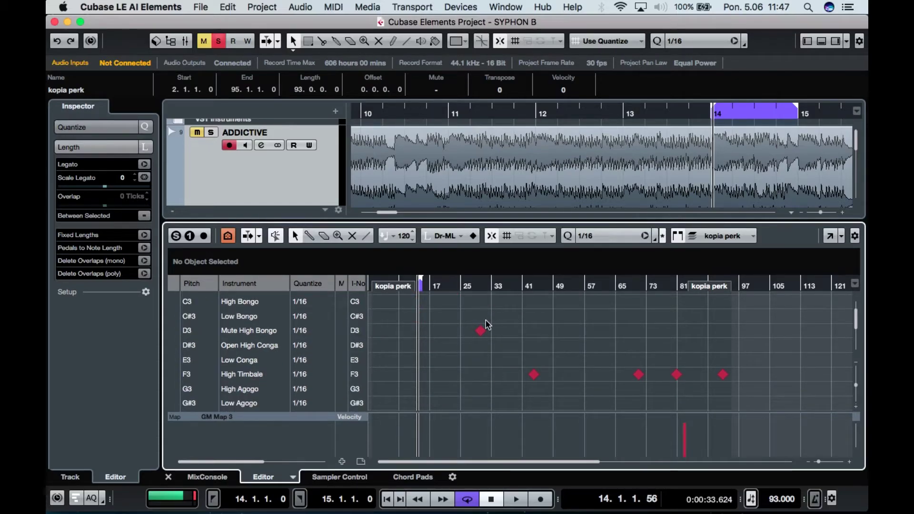
pyautogui.click(175, 333)
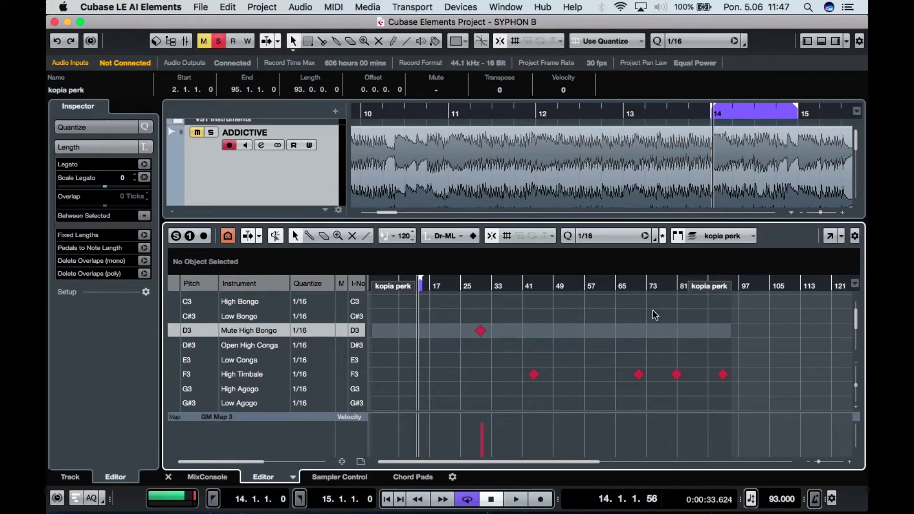
pyautogui.click(474, 285)
pyautogui.press('space')
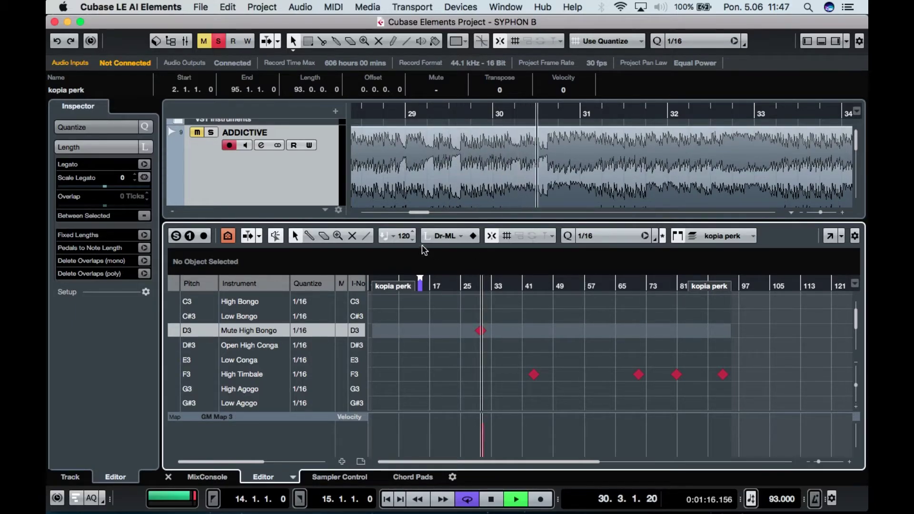
pyautogui.press('space')
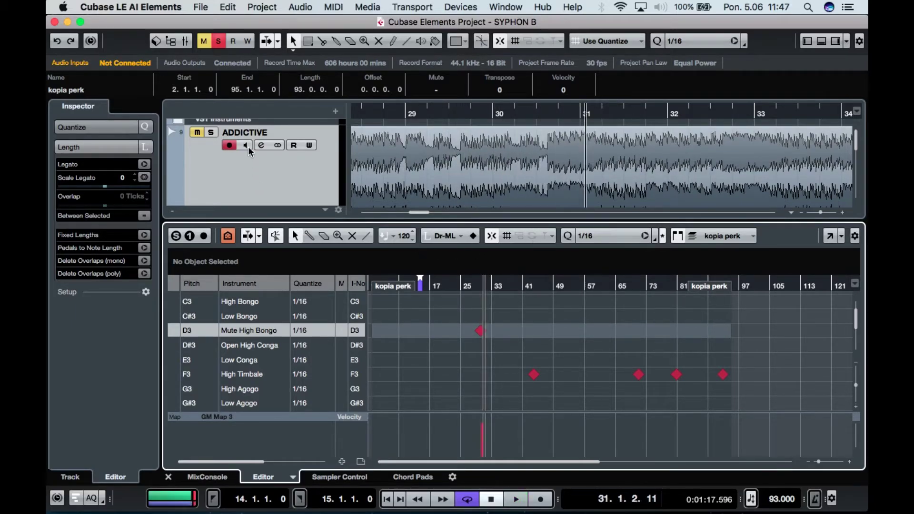
# - Solo the ADDICTIVE track and listen to the reference audio at the Mute High Bongo notes in bar 30
pyautogui.click(211, 133)
pyautogui.click(490, 117)
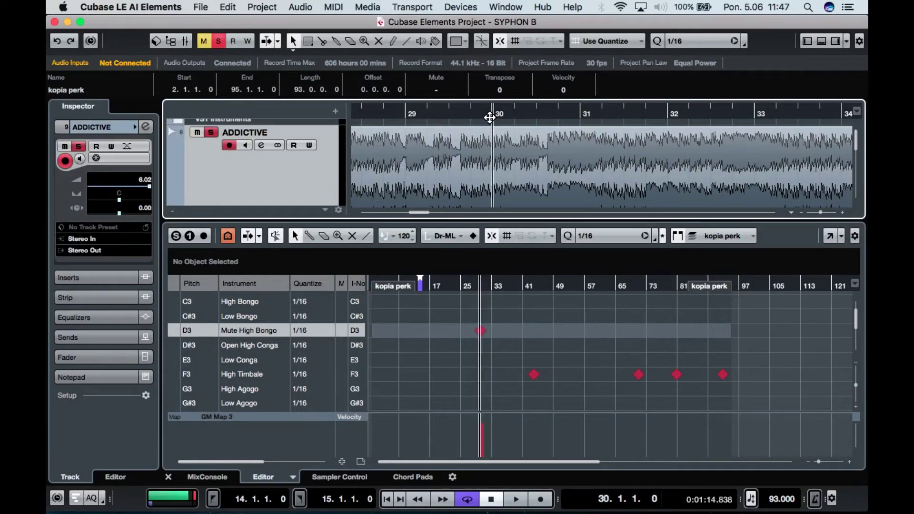
pyautogui.press('space')
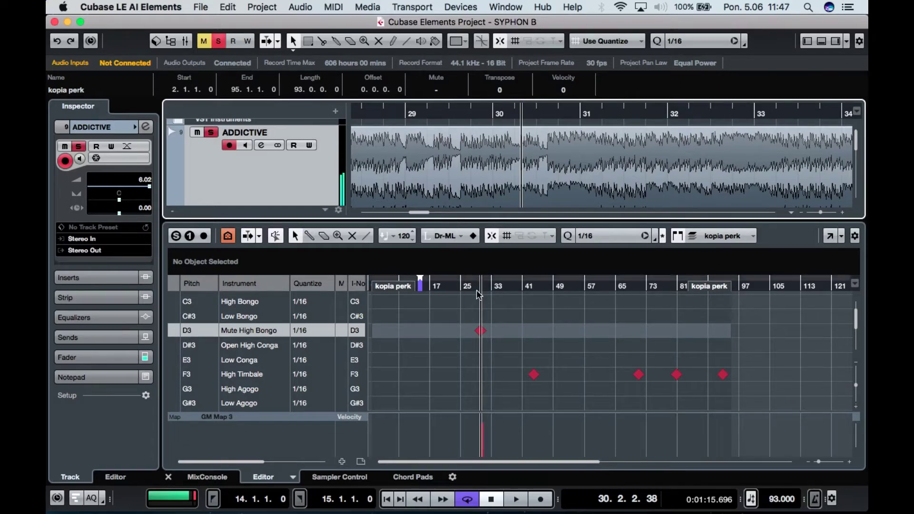
pyautogui.moveTo(480, 292); pyautogui.dragTo(475, 322)
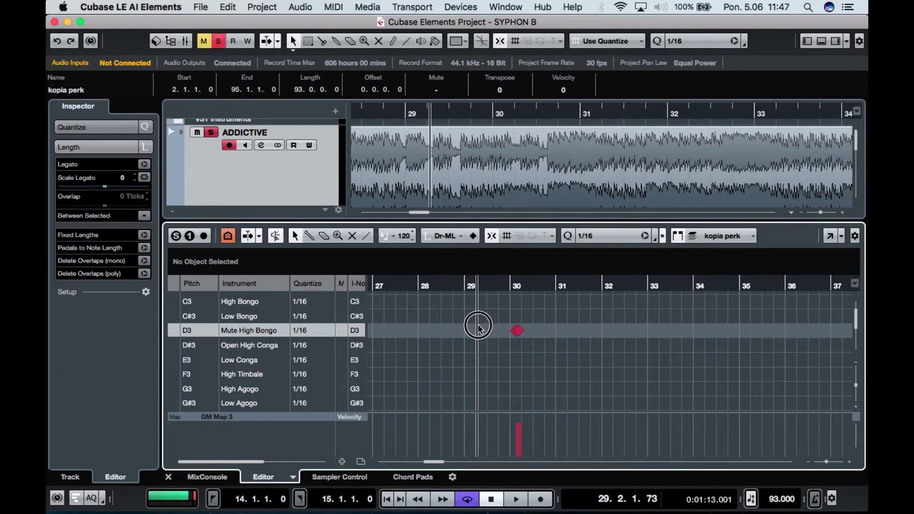
pyautogui.click(513, 288)
pyautogui.press('space')
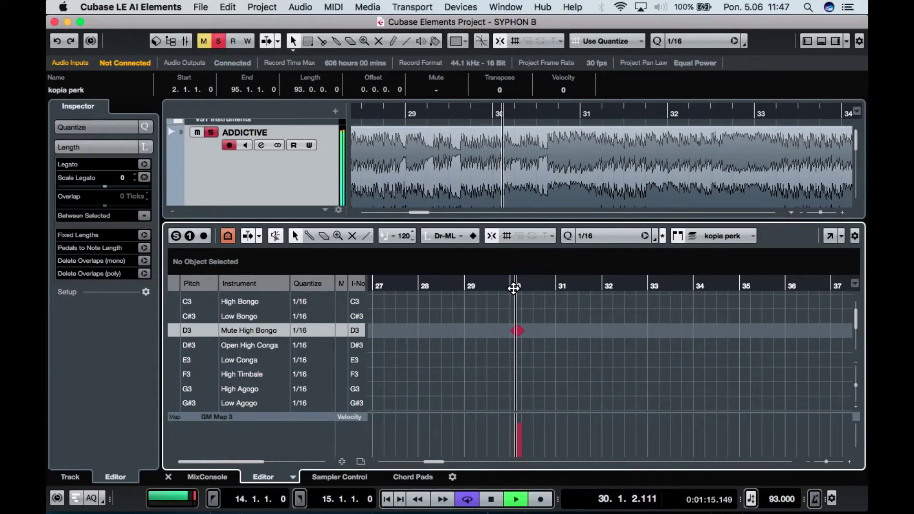
pyautogui.click(511, 285)
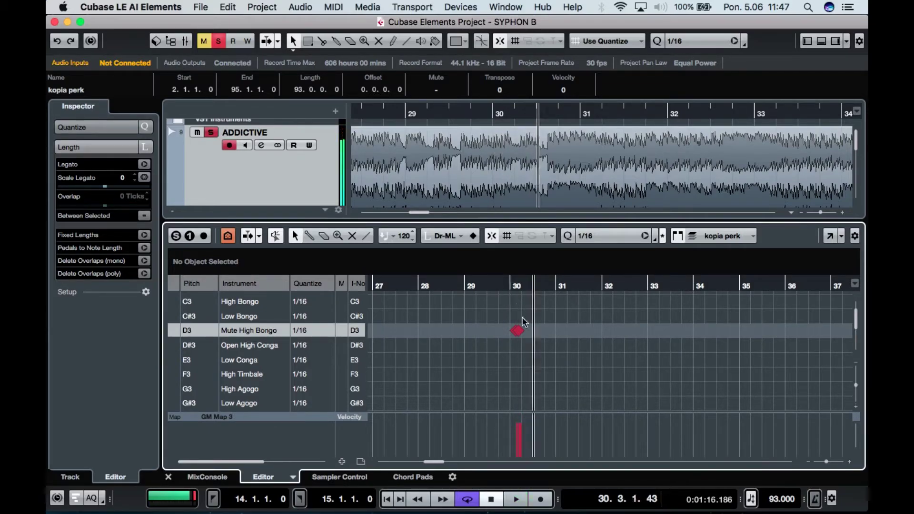
# - Move the Mute High Bongo notes in bar 30 to the SPOCK TRASH row
pyautogui.click(513, 337)
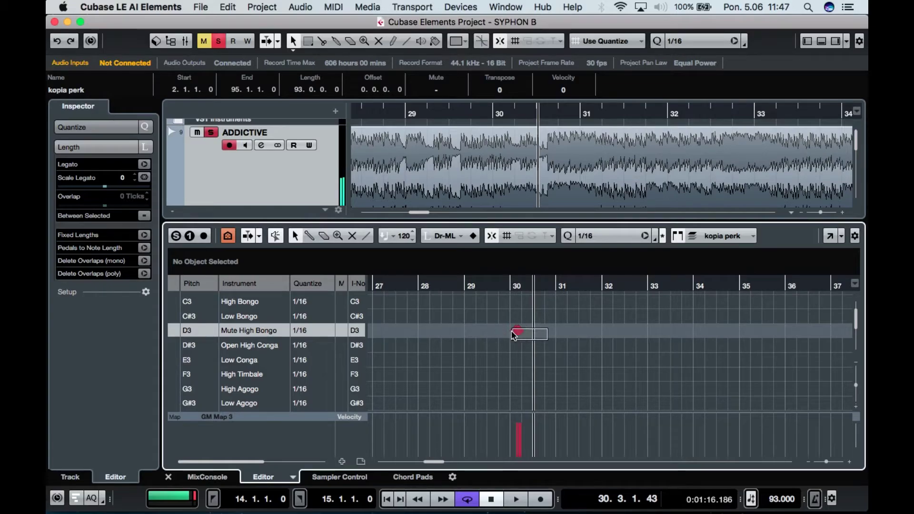
pyautogui.click(512, 332)
pyautogui.press('Up')
pyautogui.press('Up')
pyautogui.press('Up')
pyautogui.press('Up')
pyautogui.press('Up')
pyautogui.press('Up')
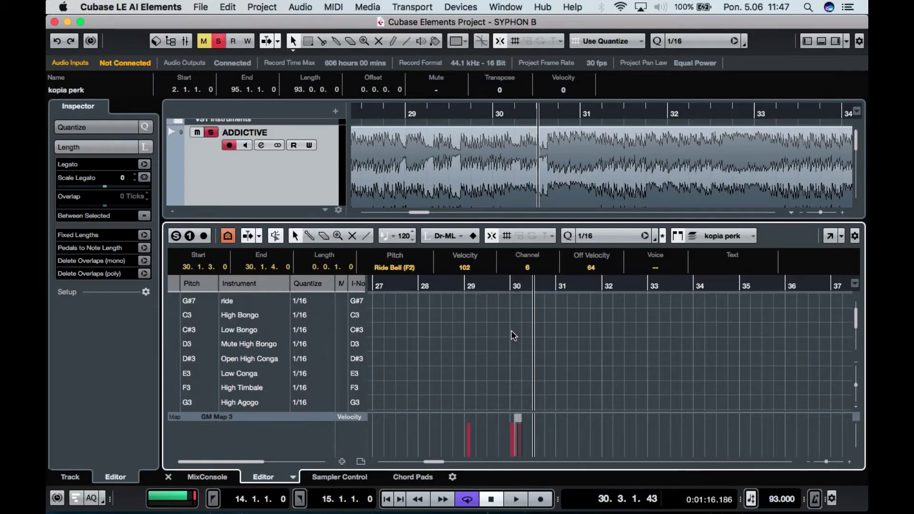
pyautogui.press('Down')
pyautogui.press('Up')
pyautogui.press('Up')
pyautogui.press('Up')
# - Play bar 30 with the ADDICTIVE track soloed and with its solo off to compare the SPOCK TRASH notes
pyautogui.click(512, 286)
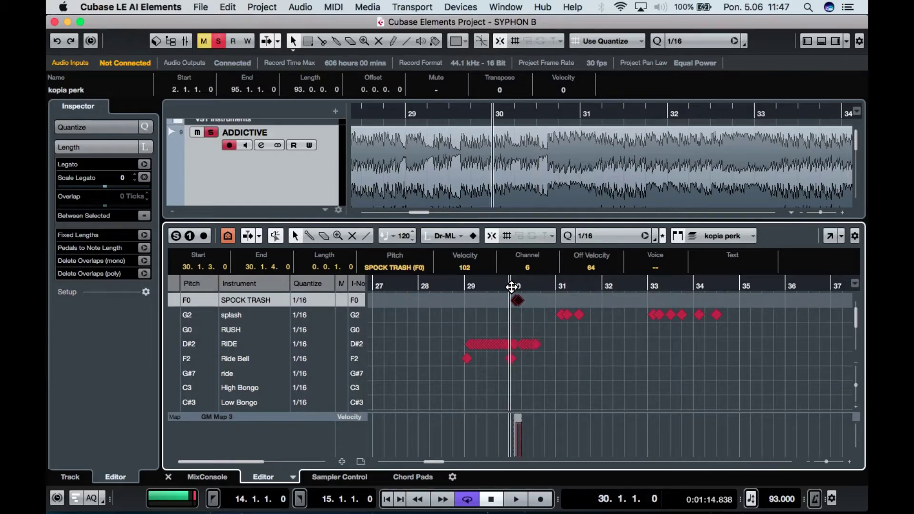
pyautogui.press('space')
pyautogui.press('space')
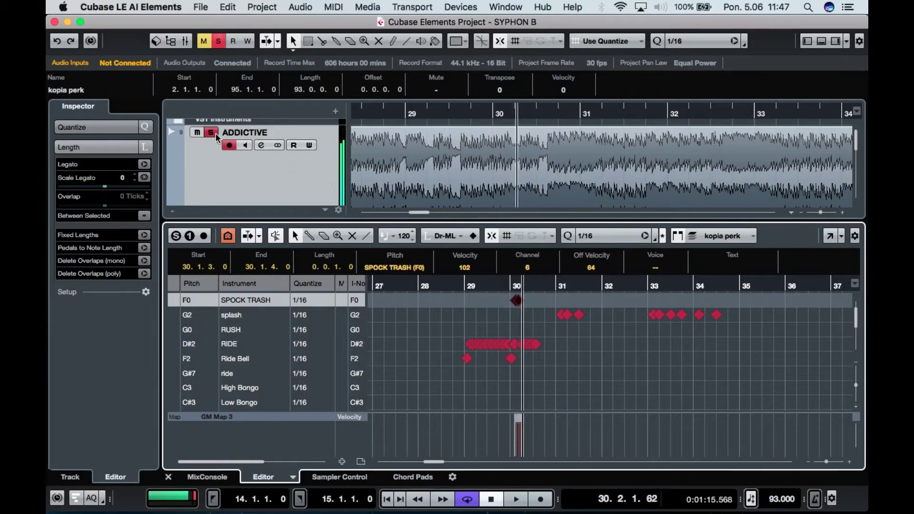
pyautogui.click(211, 134)
pyautogui.click(498, 114)
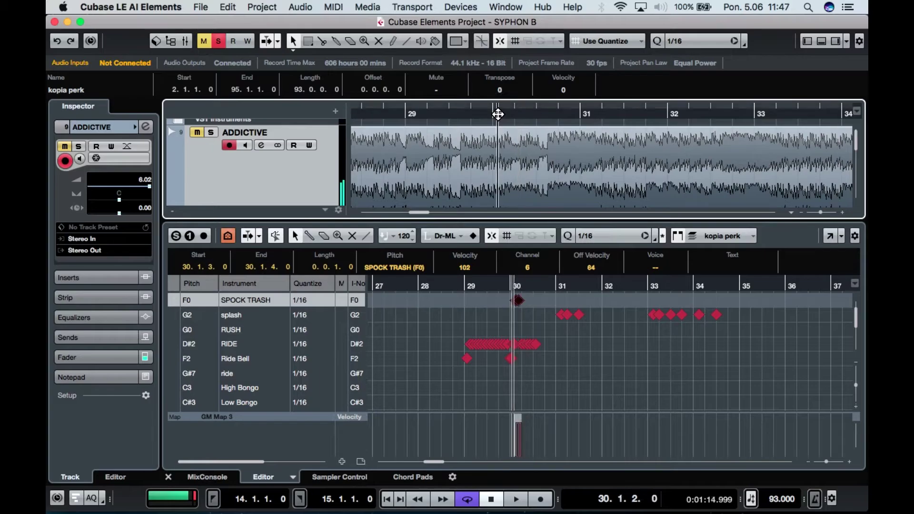
pyautogui.press('space')
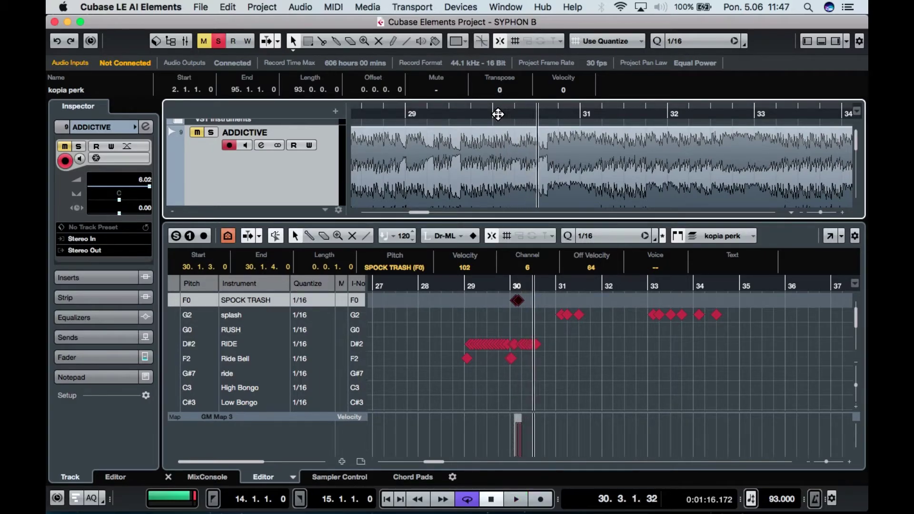
# - Close the lower editor and return to the kopia perk part on the GARY track in the arrangement
pyautogui.press('Down')
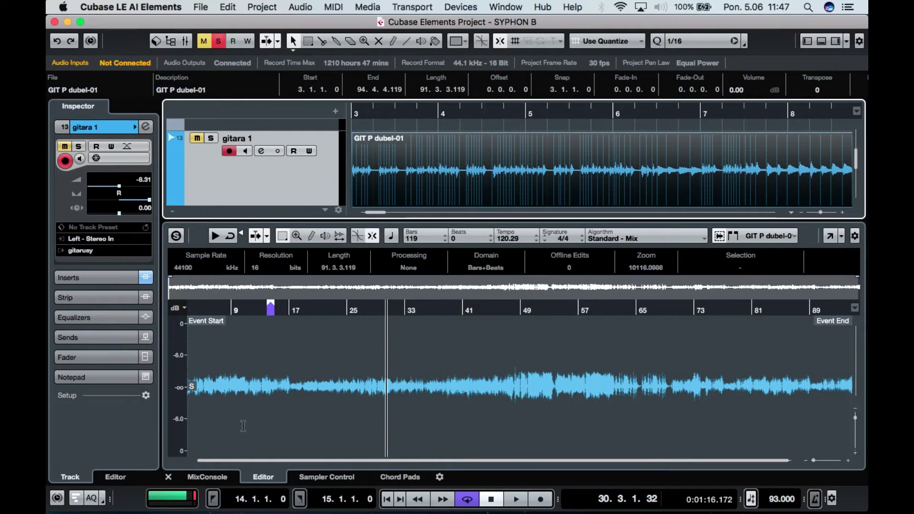
pyautogui.click(169, 476)
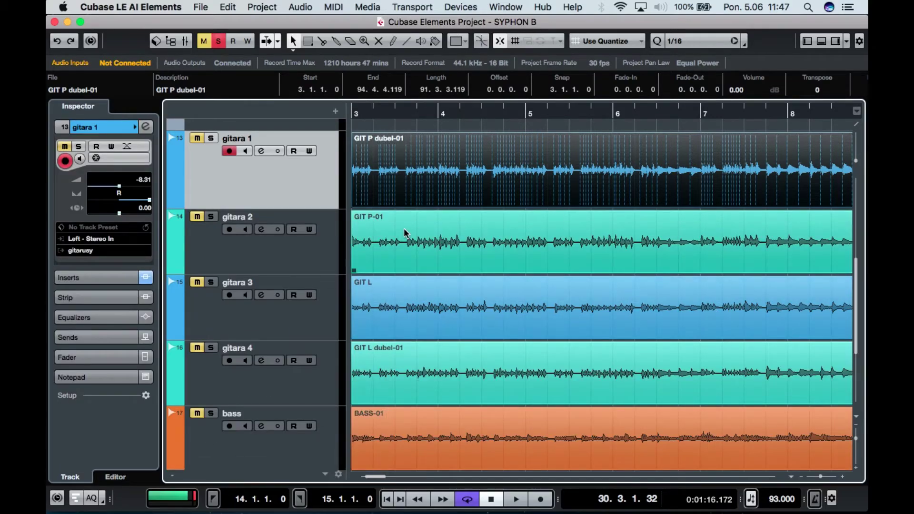
pyautogui.scroll(10, 418, 195)
pyautogui.hscroll(-5, 419, 195)
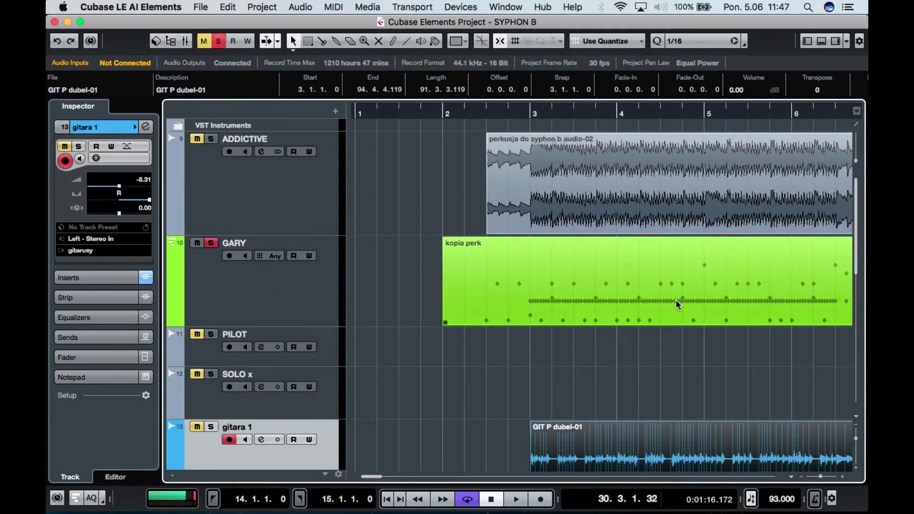
# - Open the kopia perk part on the GARY track in the drum editor and play it from bar 30
pyautogui.hscroll(10, 666, 298)
pyautogui.click(652, 282)
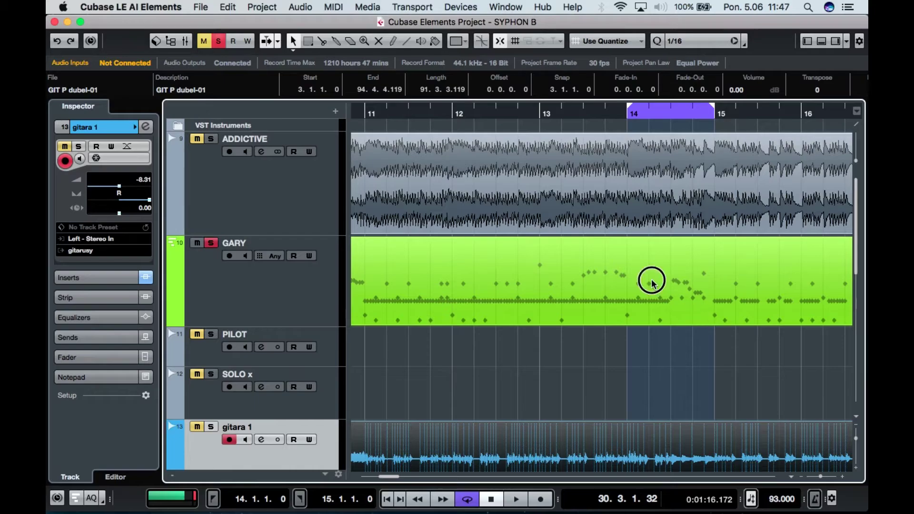
pyautogui.doubleClick(652, 282)
pyautogui.press('space')
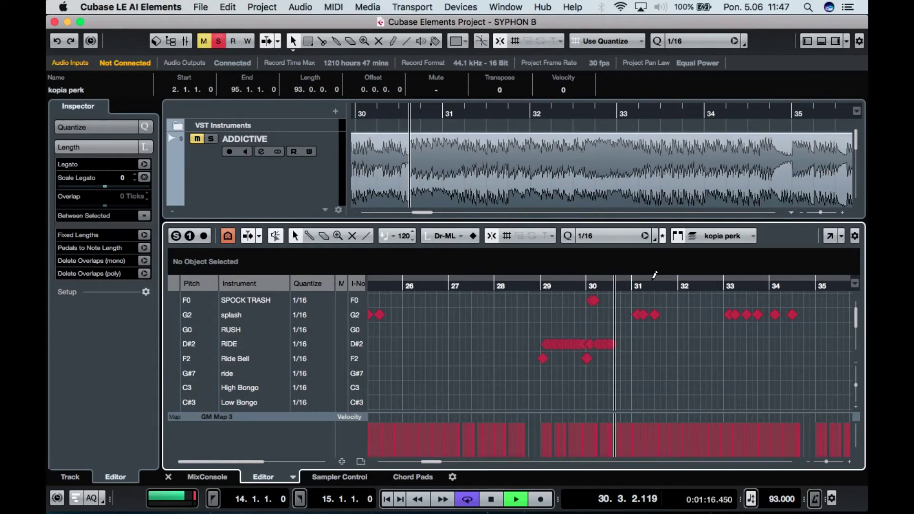
# - Move the SPOCK TRASH notes at the start of bar 30 to the Ride Bell row and play the passage
pyautogui.click(592, 301)
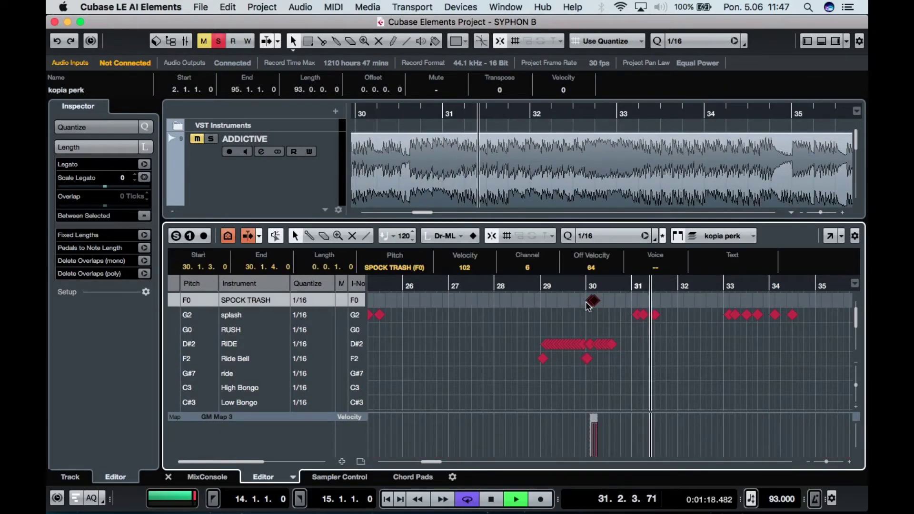
pyautogui.click(584, 286)
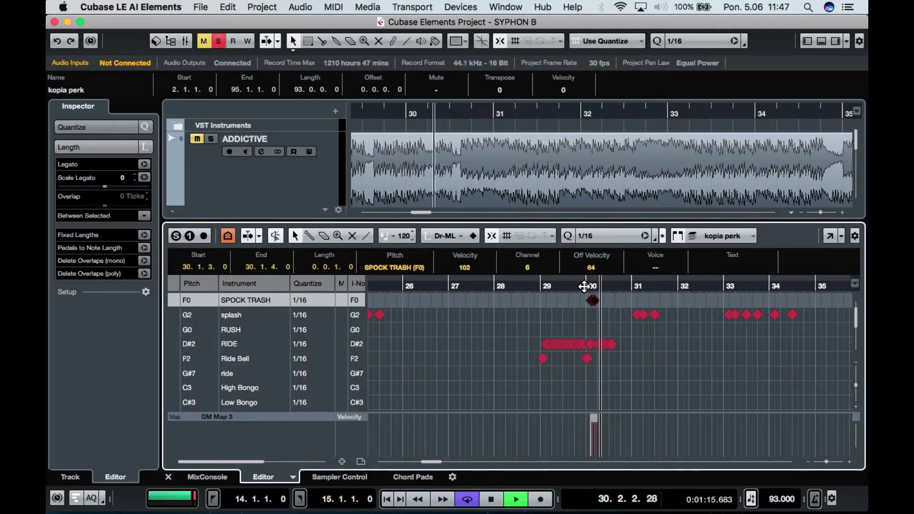
pyautogui.press('space')
pyautogui.press('Down')
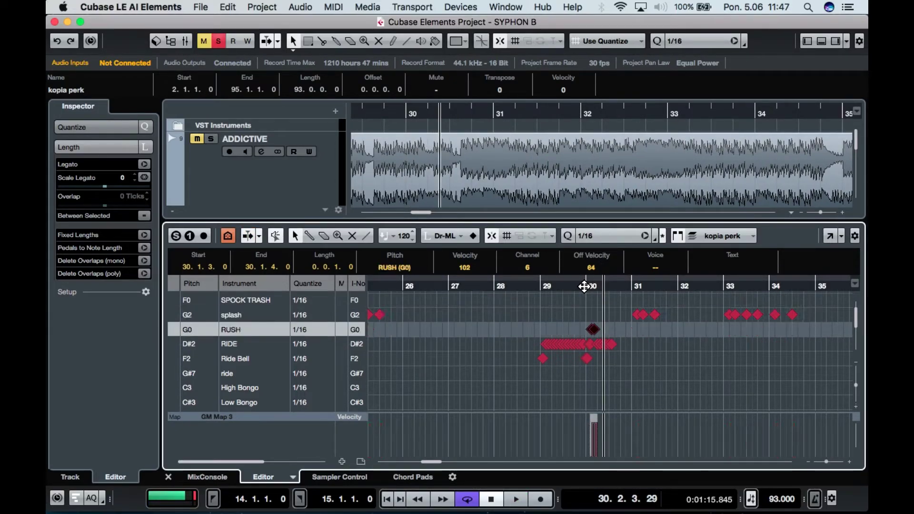
pyautogui.press('Down')
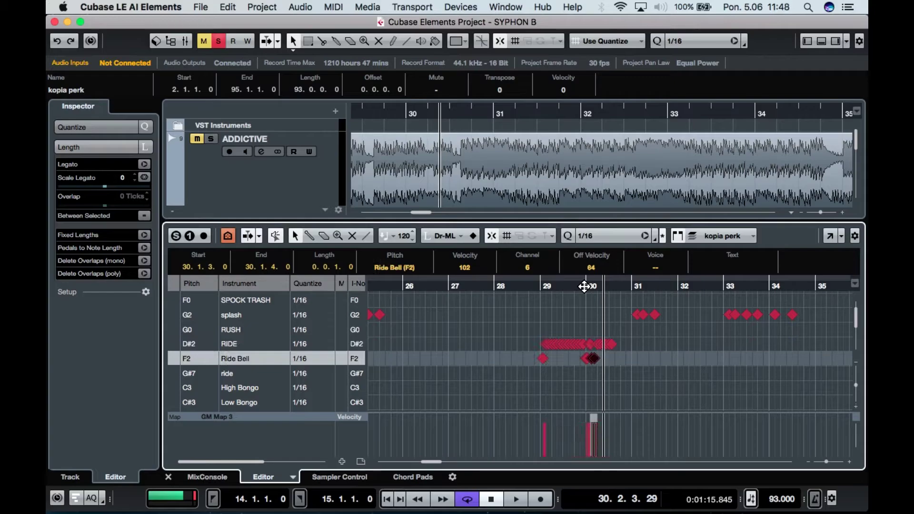
pyautogui.click(583, 286)
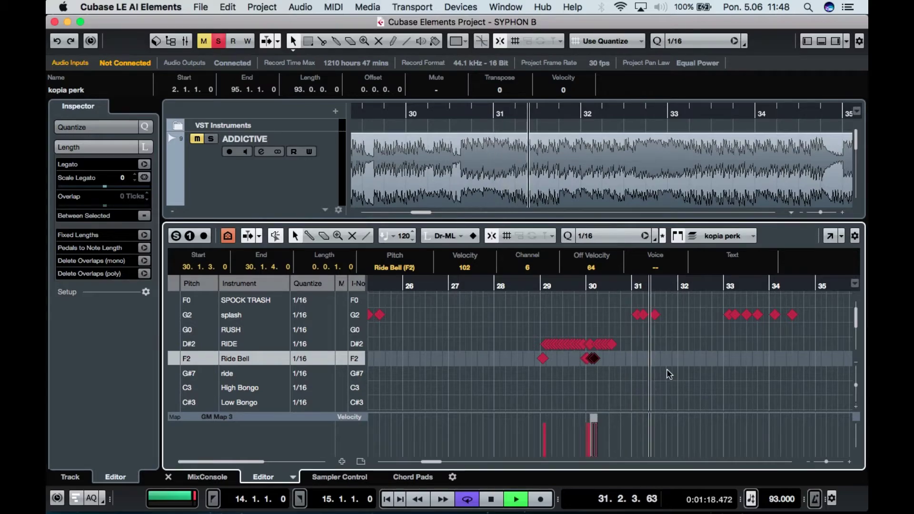
pyautogui.press('space')
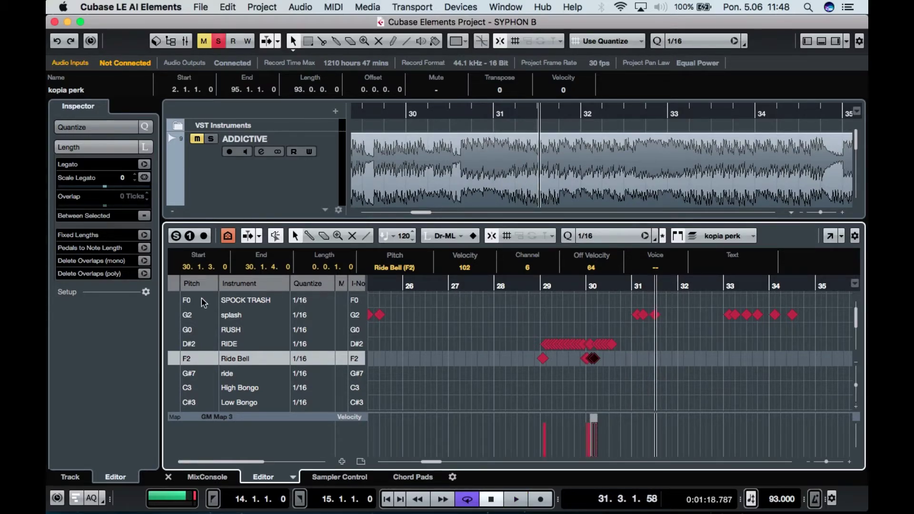
# - Audition the splash instrument, then solo the ADDICTIVE track and listen to the reference audio at the splash notes in bar 31
pyautogui.click(178, 316)
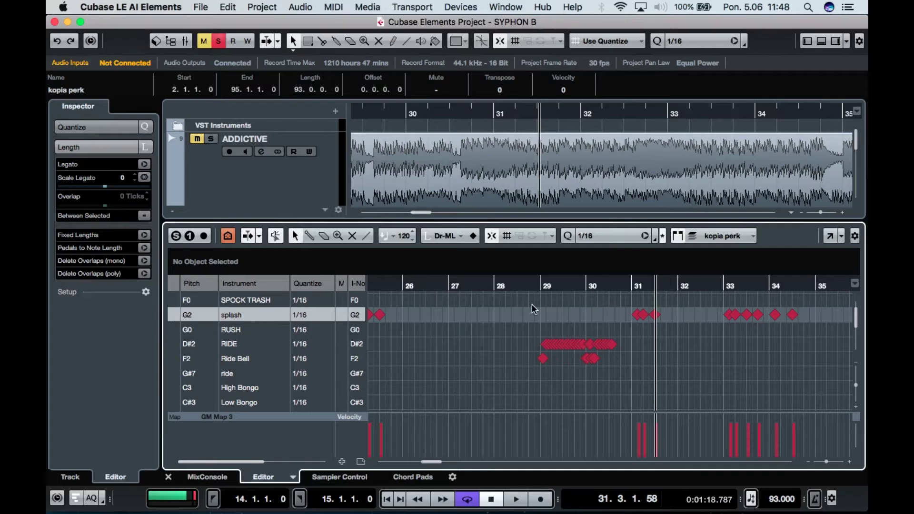
pyautogui.click(211, 139)
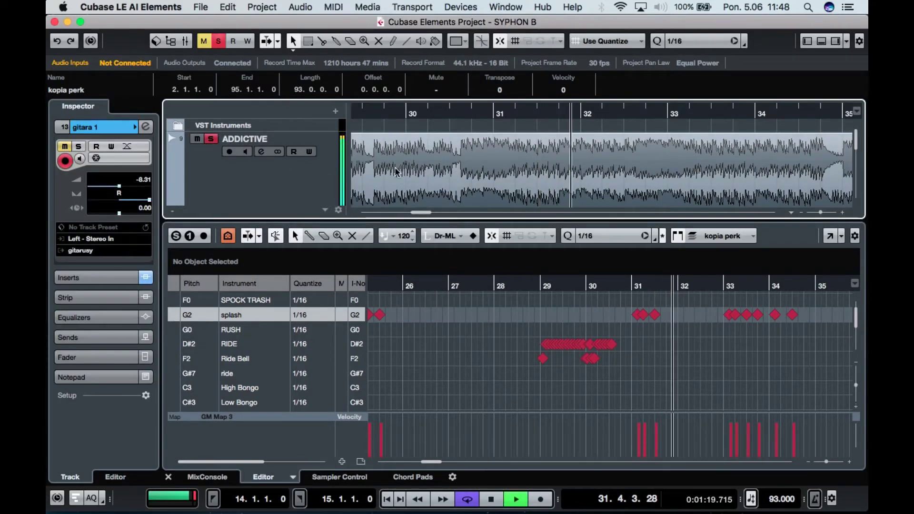
pyautogui.press('space')
pyautogui.click(520, 115)
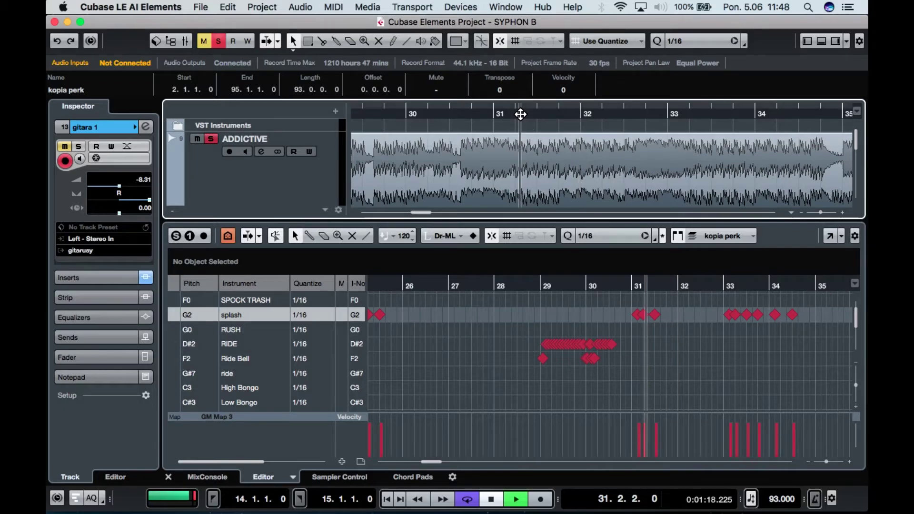
pyautogui.press('space')
pyautogui.click(493, 114)
pyautogui.press('space')
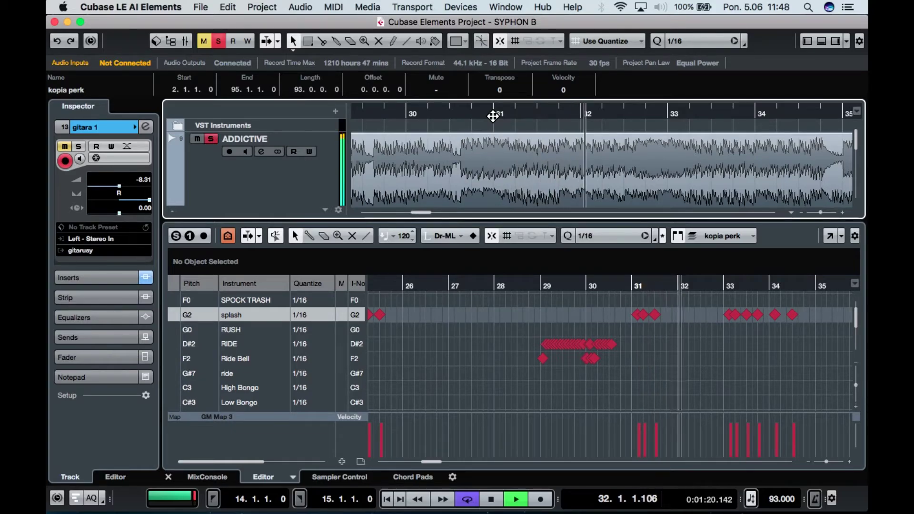
pyautogui.press('space')
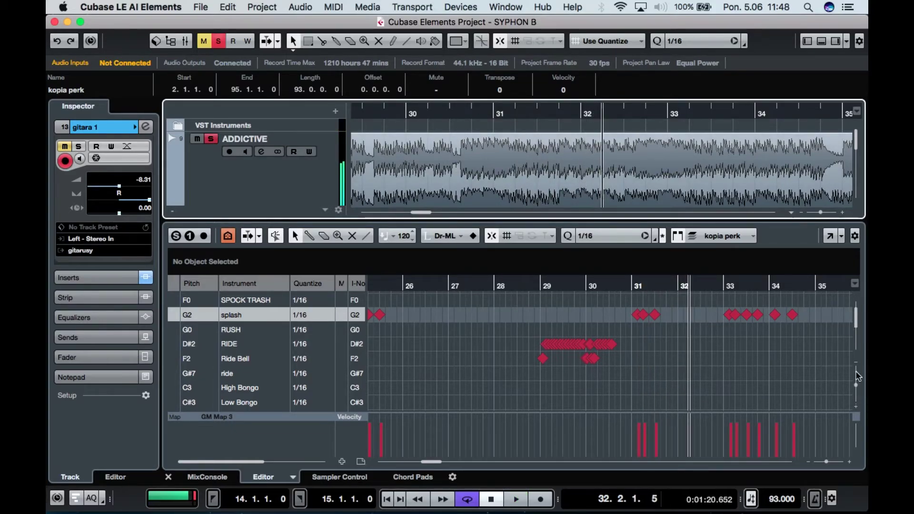
# - Move all splash notes in the whole part to the Open Hi-Hat 1 row and listen to the reference audio from bar 32
pyautogui.moveTo(826, 464); pyautogui.dragTo(819, 464)
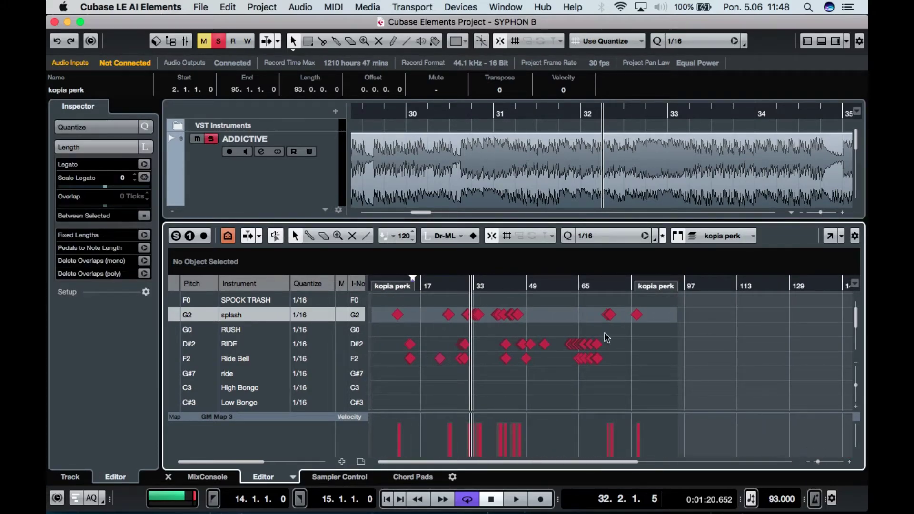
pyautogui.moveTo(624, 315); pyautogui.dragTo(369, 327)
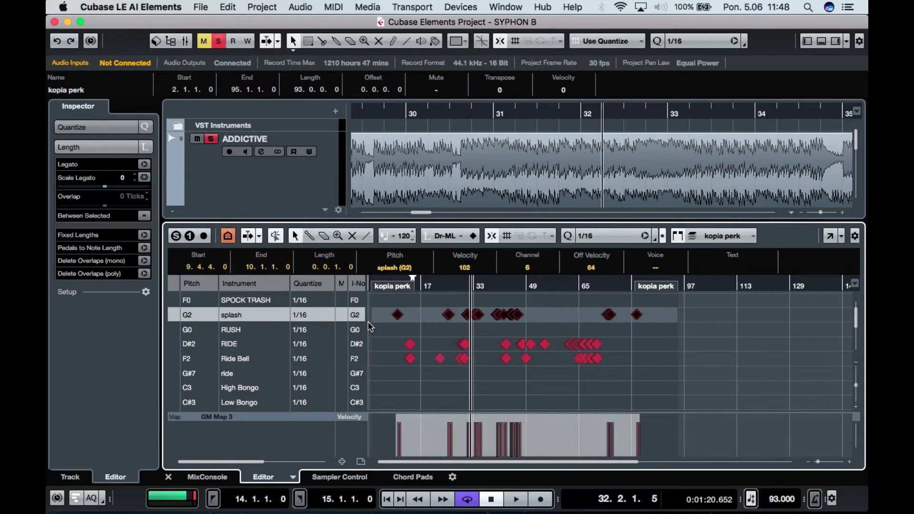
pyautogui.scroll(6, 370, 327)
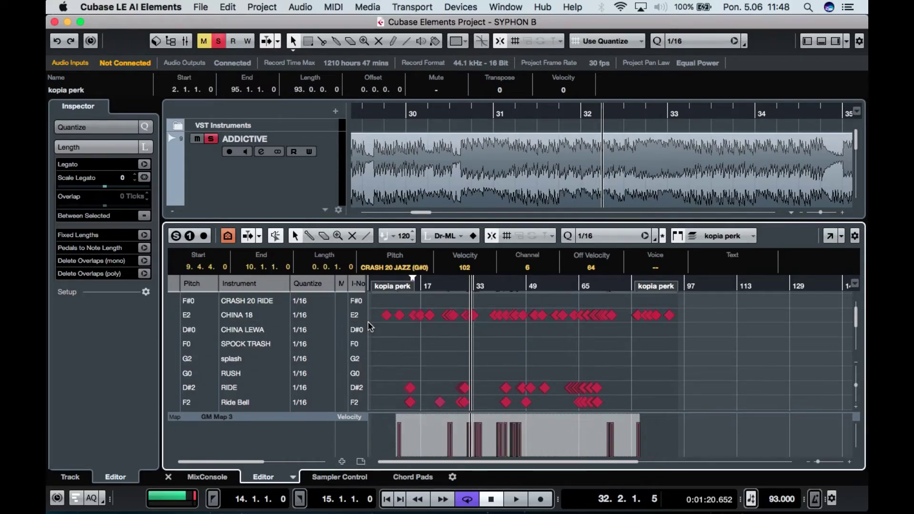
pyautogui.scroll(2, 370, 327)
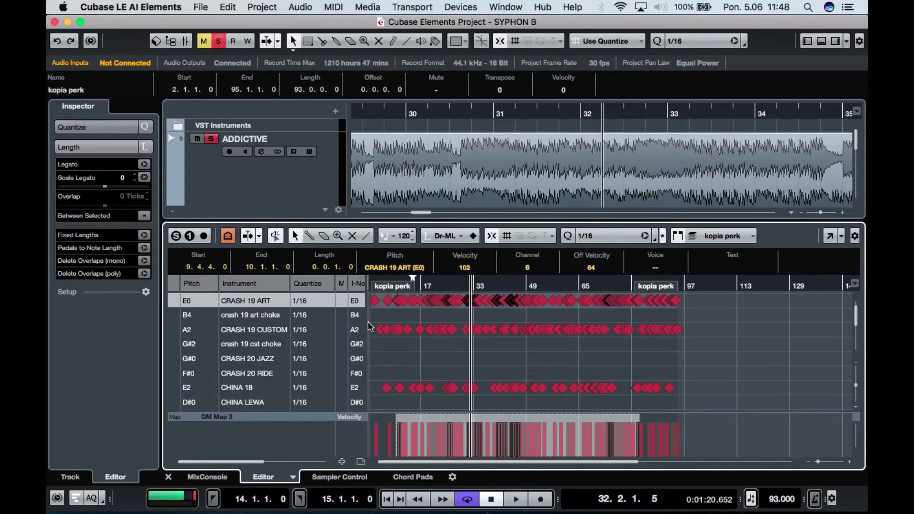
pyautogui.press('Down')
pyautogui.press('Down')
pyautogui.press('Down')
pyautogui.press('Down')
pyautogui.press('Down')
pyautogui.press('Down')
pyautogui.press('Down')
pyautogui.press('Down')
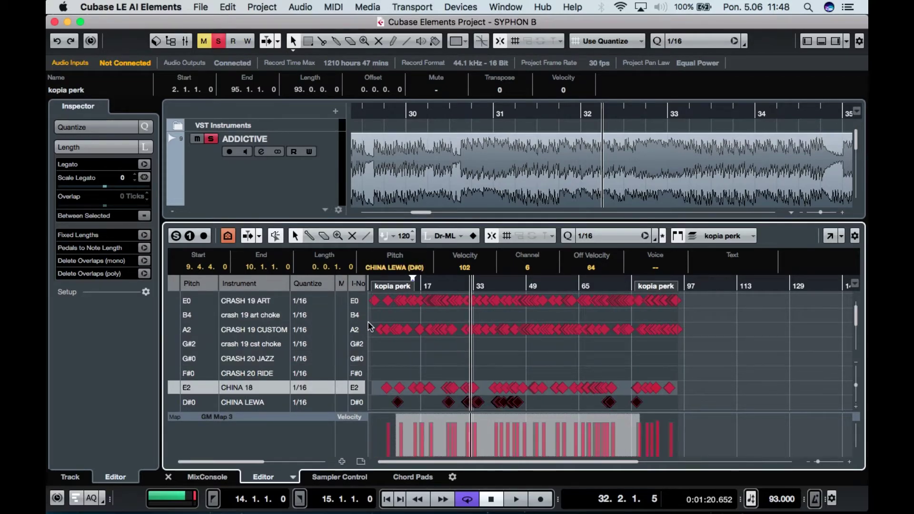
pyautogui.press('Up')
pyautogui.press('Up')
pyautogui.press('Up')
pyautogui.press('Up')
pyautogui.press('Up')
pyautogui.press('Up')
pyautogui.press('Up')
pyautogui.press('Up')
pyautogui.press('Up')
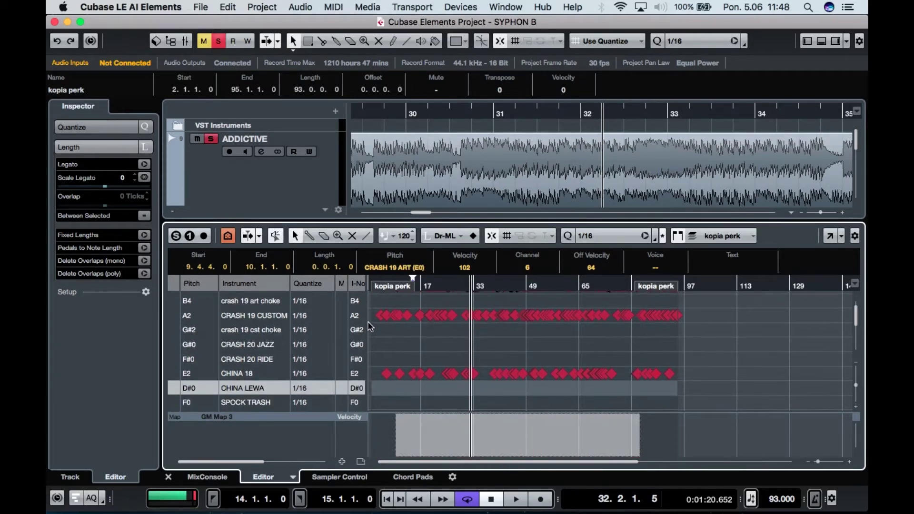
pyautogui.press('Up')
pyautogui.press('Up')
pyautogui.press('Up')
pyautogui.press('Up')
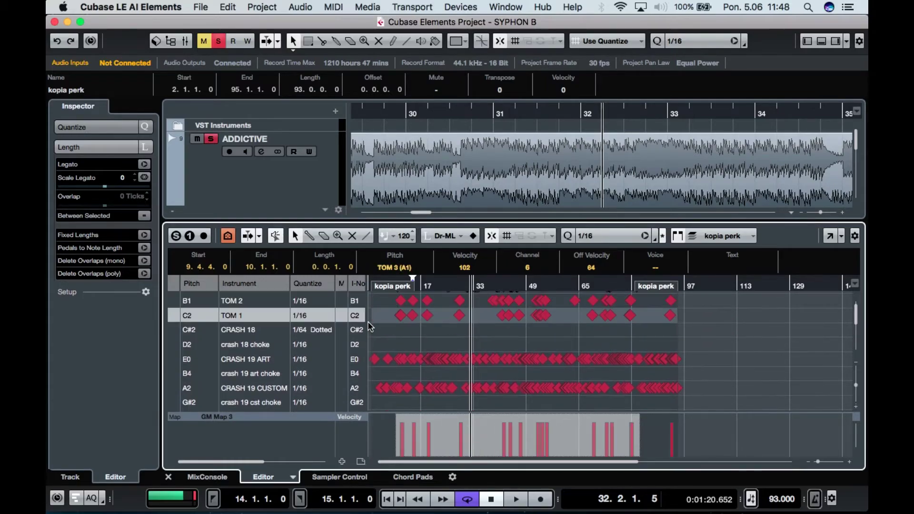
pyautogui.press('Up')
pyautogui.press('Up')
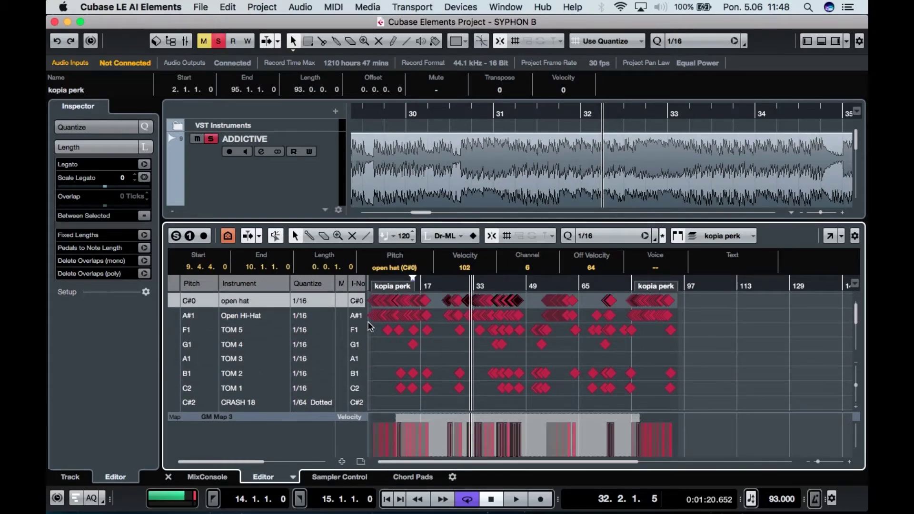
pyautogui.press('Up')
pyautogui.press('space')
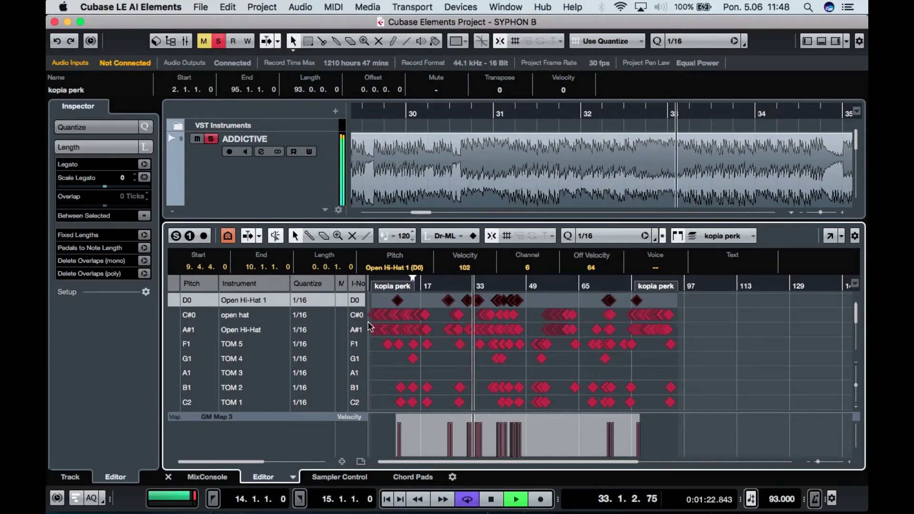
pyautogui.press('space')
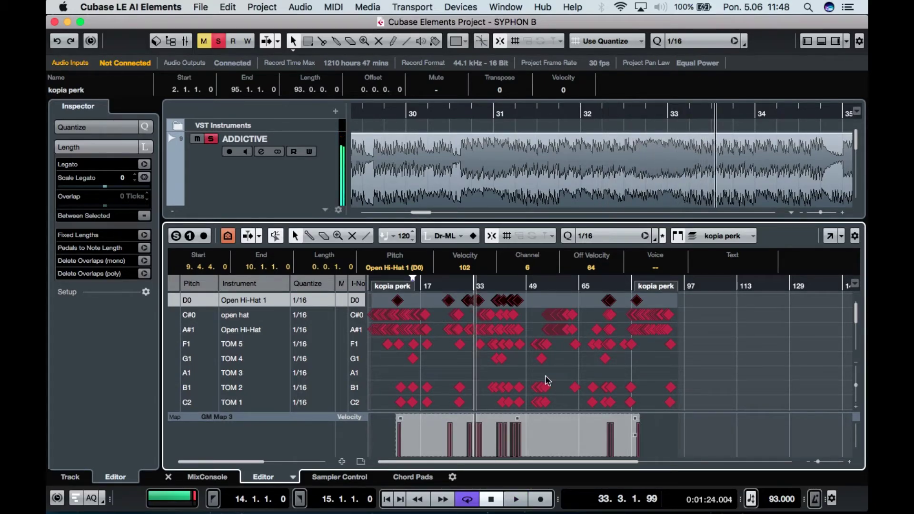
# - Look through the lower percussion rows for notes still to be remapped, selecting the Tambourine note in bar 82
pyautogui.scroll(-10, 545, 375)
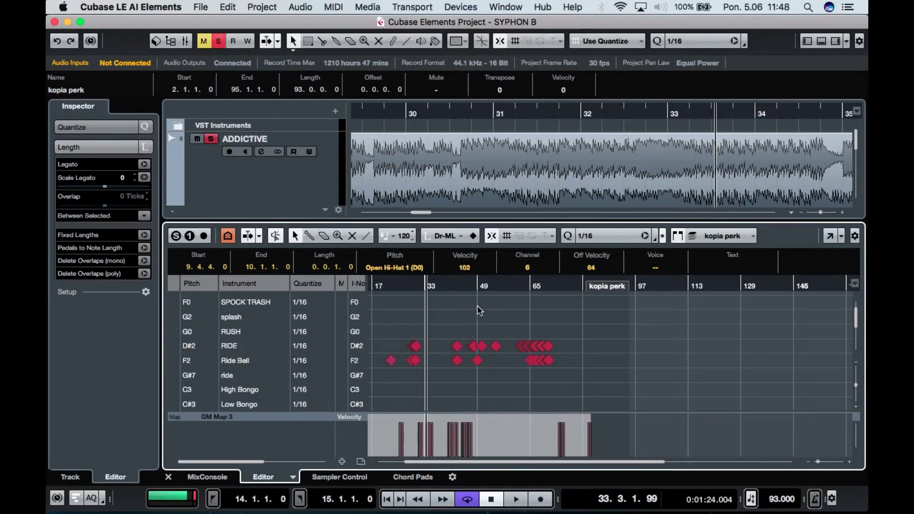
pyautogui.scroll(-5, 580, 374)
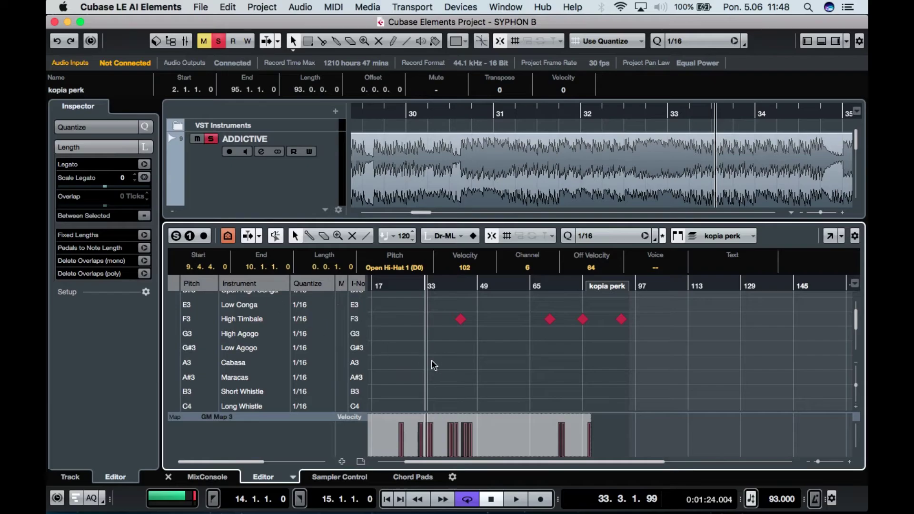
pyautogui.scroll(-8, 579, 367)
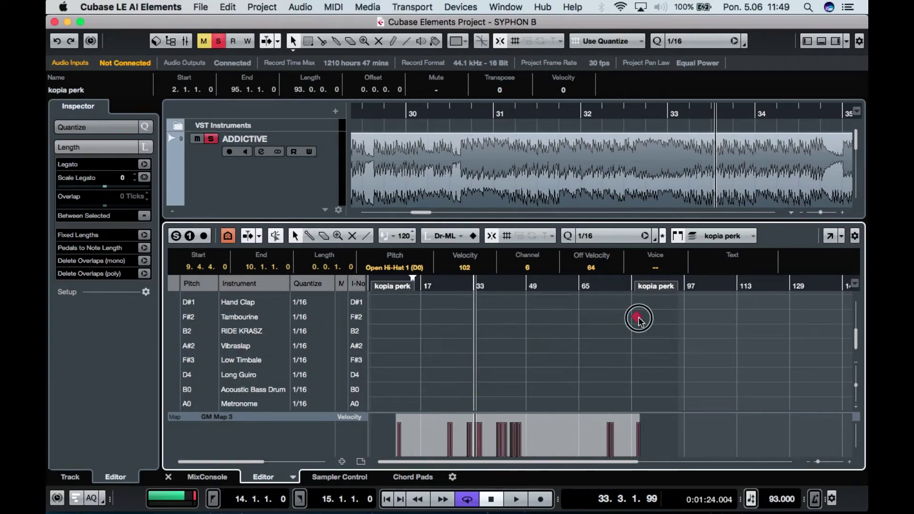
pyautogui.click(638, 318)
pyautogui.scroll(-10, 608, 340)
pyautogui.scroll(15, 607, 339)
pyautogui.scroll(-10, 607, 340)
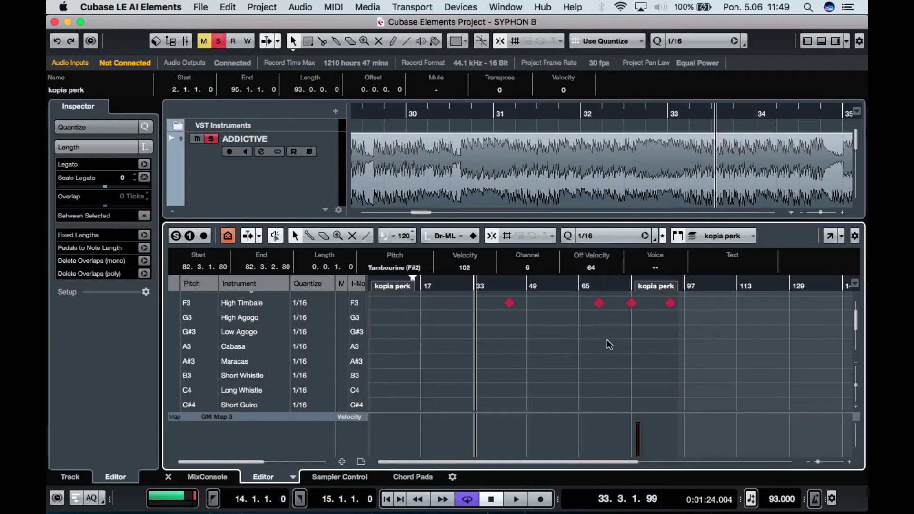
# - Listen repeatedly to the soloed ADDICTIVE reference audio around the first High Timbale note at the end of bar 43
pyautogui.click(508, 286)
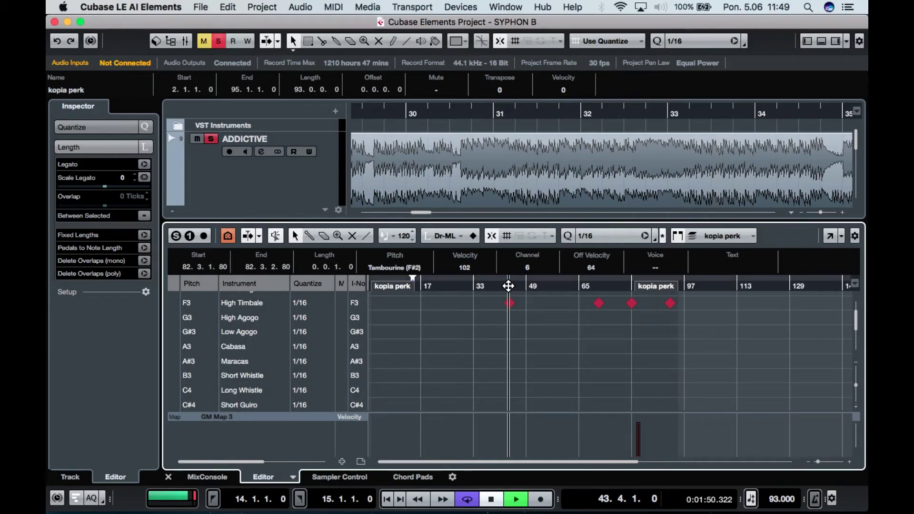
pyautogui.press('space')
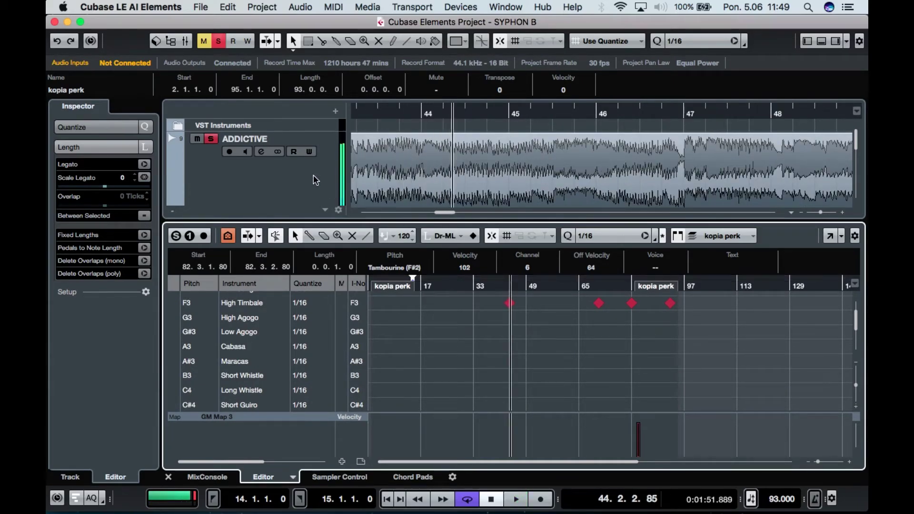
pyautogui.click(212, 143)
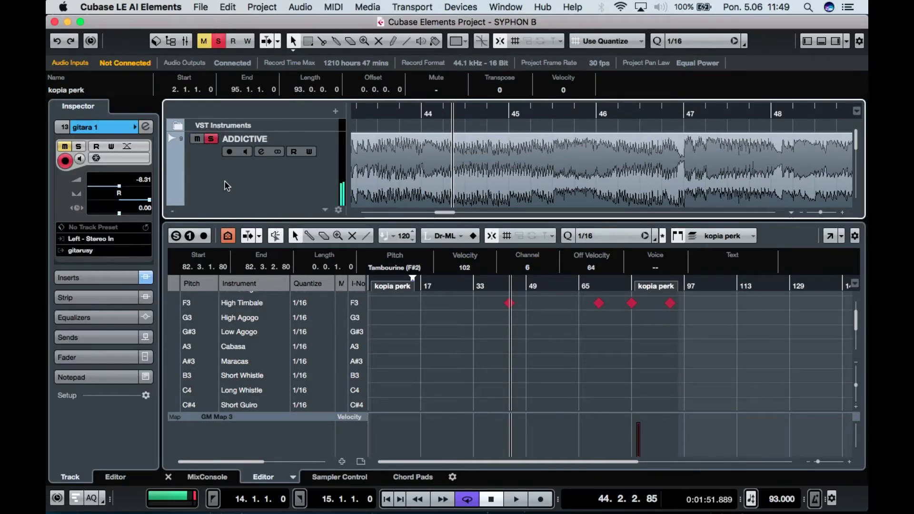
pyautogui.scroll(-3, 224, 181)
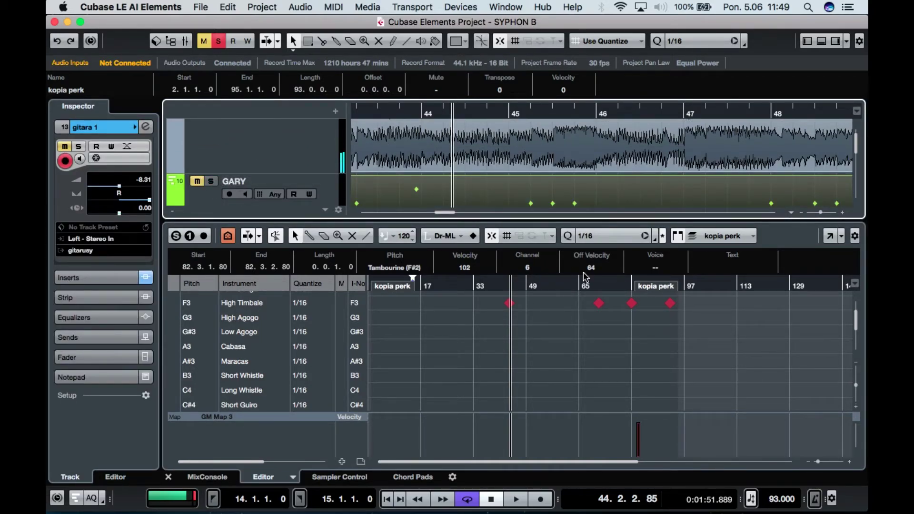
pyautogui.moveTo(510, 281); pyautogui.dragTo(504, 326)
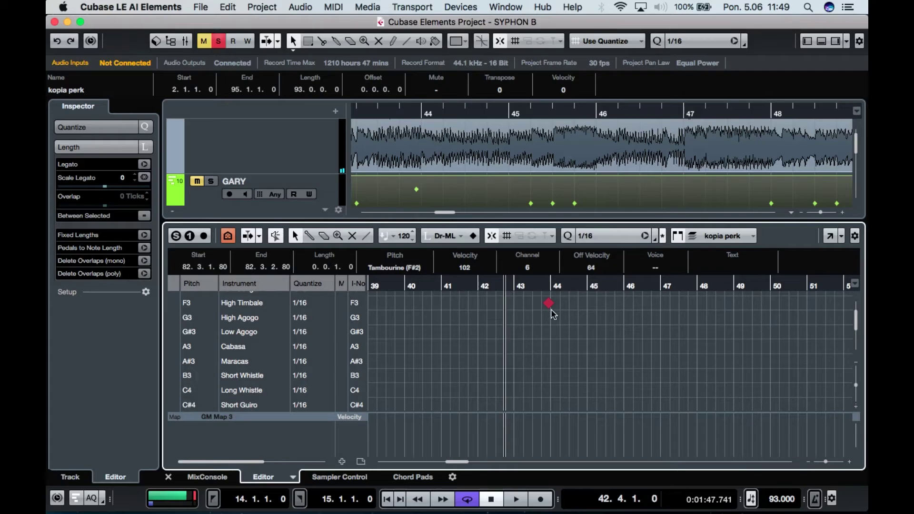
pyautogui.click(543, 285)
pyautogui.press('space')
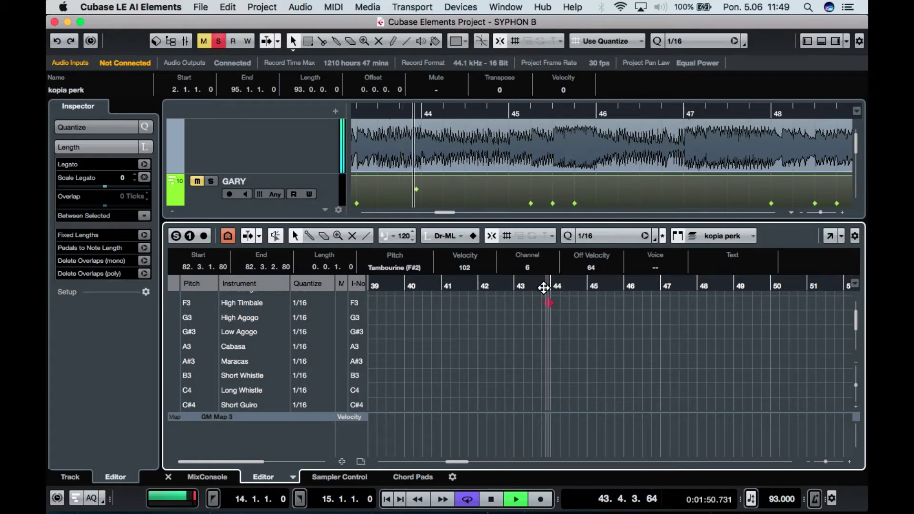
pyautogui.press('space')
pyautogui.press('space')
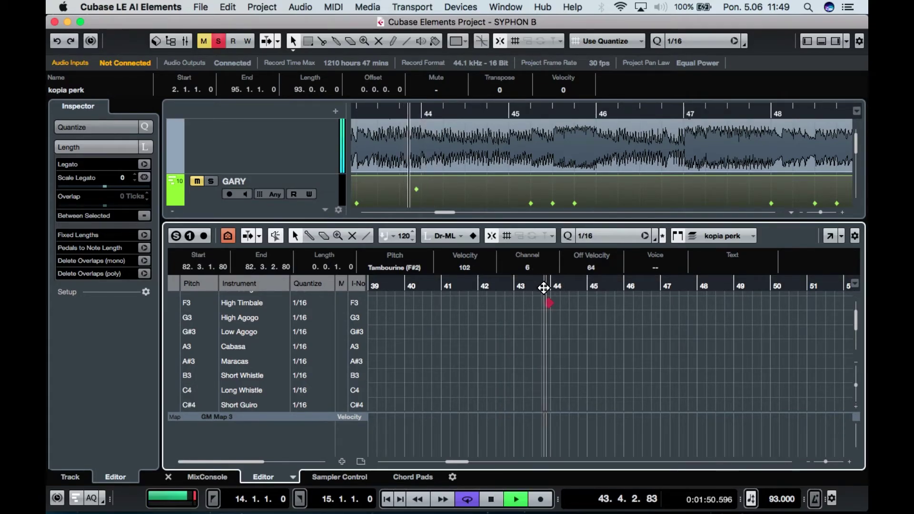
pyautogui.press('space')
pyautogui.press('space')
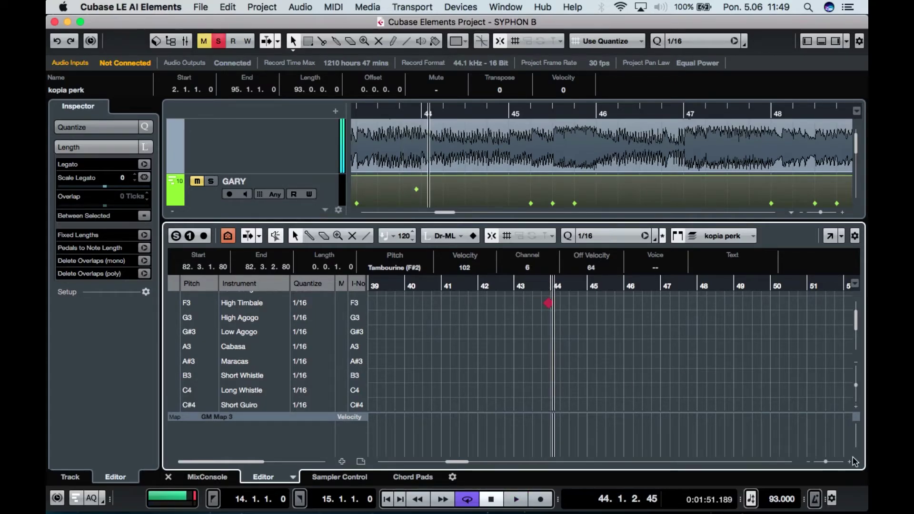
# - Select all High Timbale notes across the whole part and move them up to the TOM 5 (F1) row
pyautogui.moveTo(826, 464); pyautogui.dragTo(821, 462)
pyautogui.hscroll(5, 755, 408)
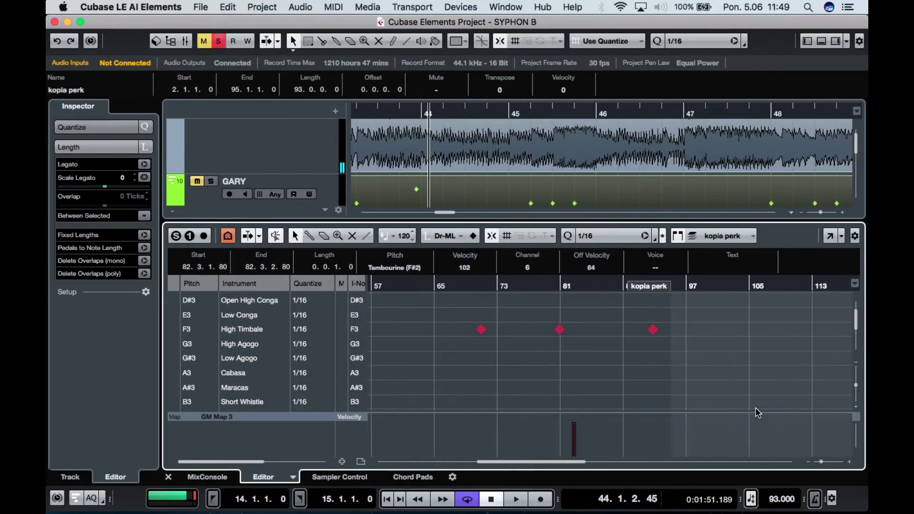
pyautogui.hscroll(-4, 755, 408)
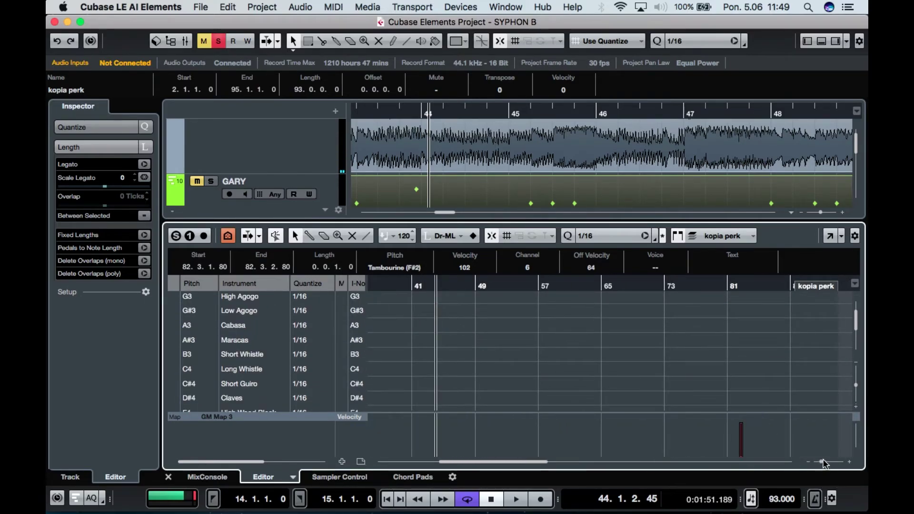
pyautogui.moveTo(822, 460); pyautogui.dragTo(819, 462)
pyautogui.scroll(5, 716, 358)
pyautogui.scroll(-8, 716, 360)
pyautogui.hscroll(4, 715, 361)
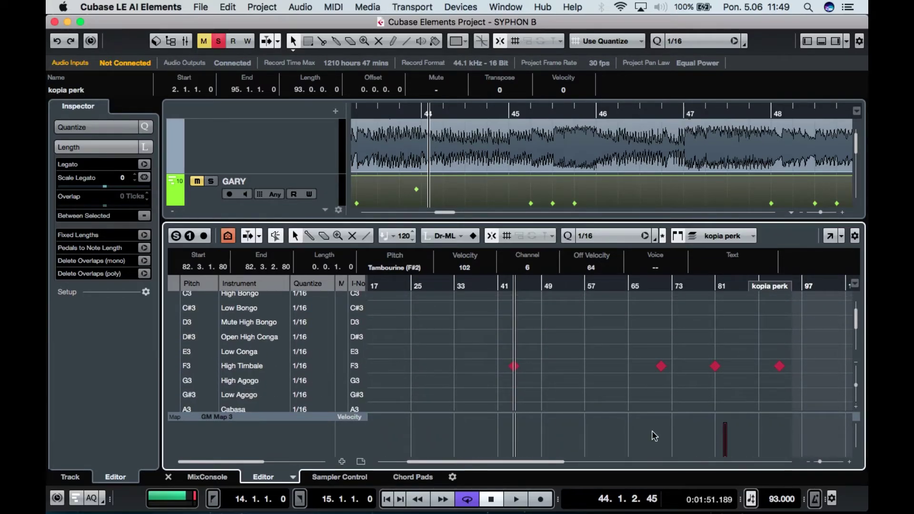
pyautogui.moveTo(804, 364); pyautogui.dragTo(499, 370)
pyautogui.press('Up')
pyautogui.press('Up')
pyautogui.press('Up')
pyautogui.press('Up')
pyautogui.press('Up')
pyautogui.press('Up')
pyautogui.press('Up')
pyautogui.press('Up')
pyautogui.press('Up')
pyautogui.press('Up')
pyautogui.press('Up')
pyautogui.press('Up')
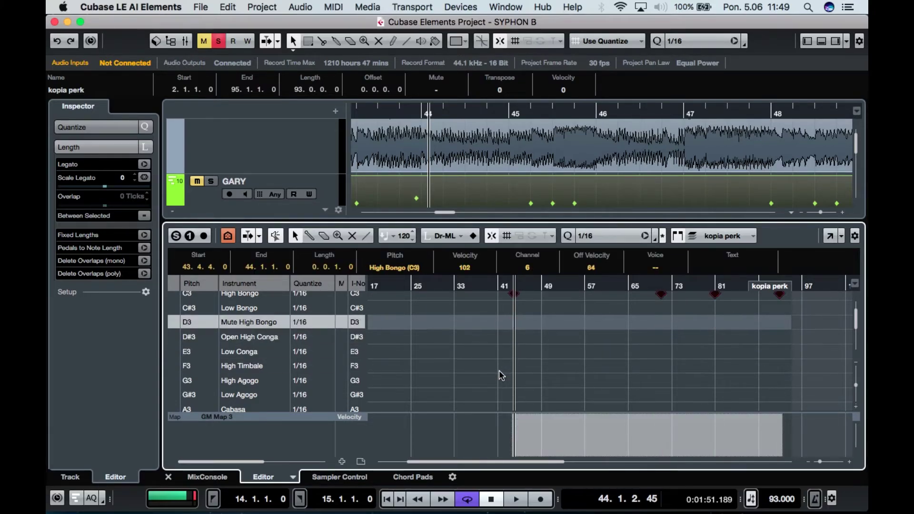
pyautogui.press('Up')
pyautogui.press('Up')
pyautogui.press('Up')
pyautogui.press('Up')
pyautogui.press('Up')
pyautogui.press('Up')
pyautogui.press('Up')
pyautogui.press('Up')
pyautogui.press('Up')
pyautogui.press('Up')
pyautogui.press('Up')
pyautogui.press('Up')
pyautogui.press('Up')
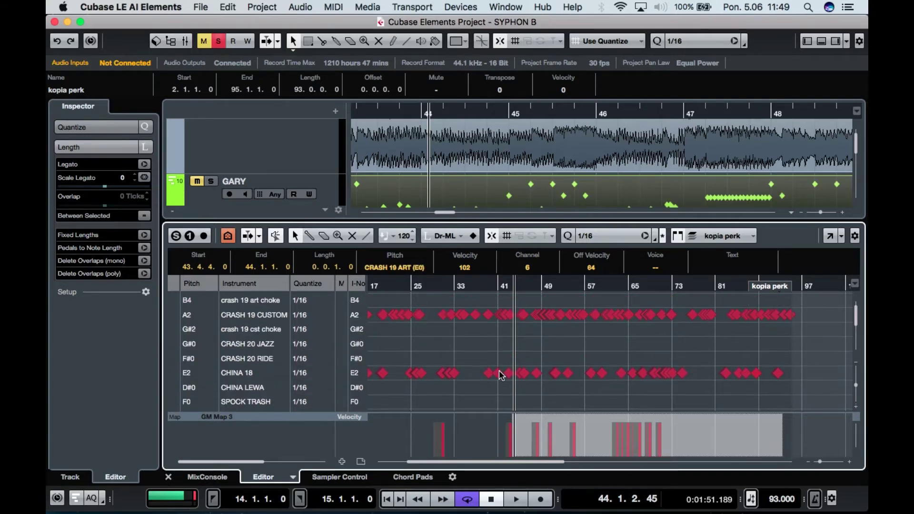
pyautogui.press('Up')
pyautogui.press('Up')
pyautogui.press('Up')
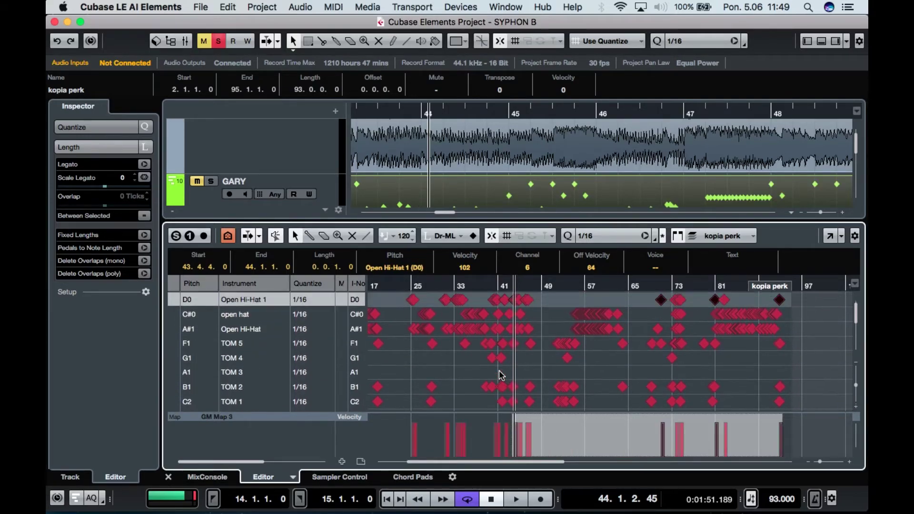
pyautogui.press('Down')
pyautogui.press('Down')
pyautogui.press('Down')
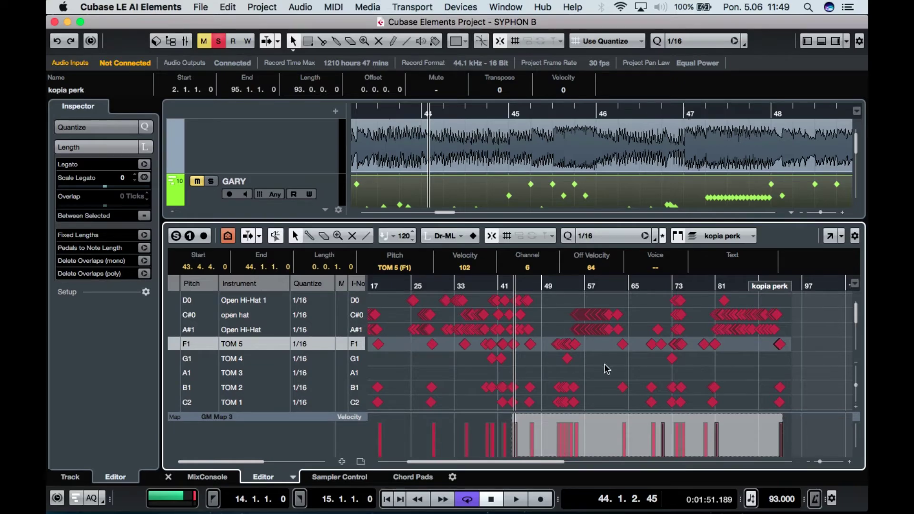
pyautogui.click(634, 375)
# - Solo the GARY track alongside the ADDICTIVE reference and listen to both from bar 44
pyautogui.scroll(-5, 636, 376)
pyautogui.hscroll(1, 635, 376)
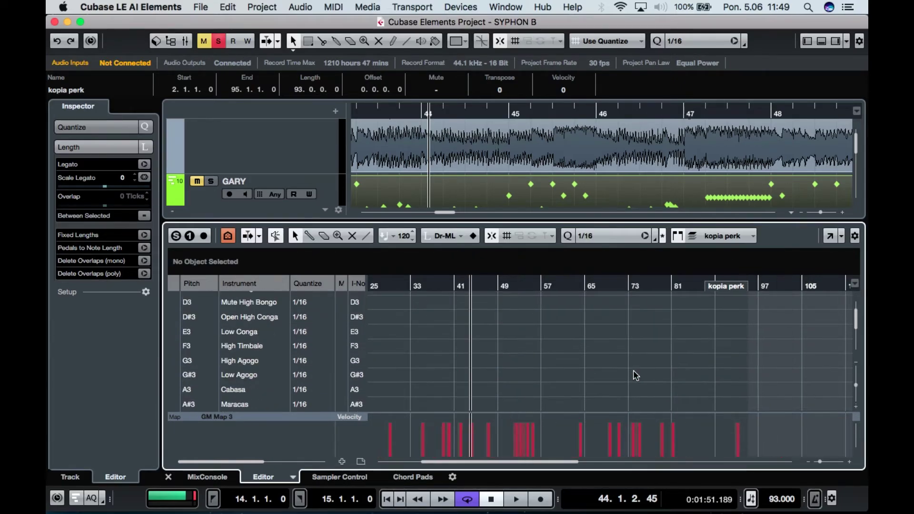
pyautogui.click(210, 182)
pyautogui.press('space')
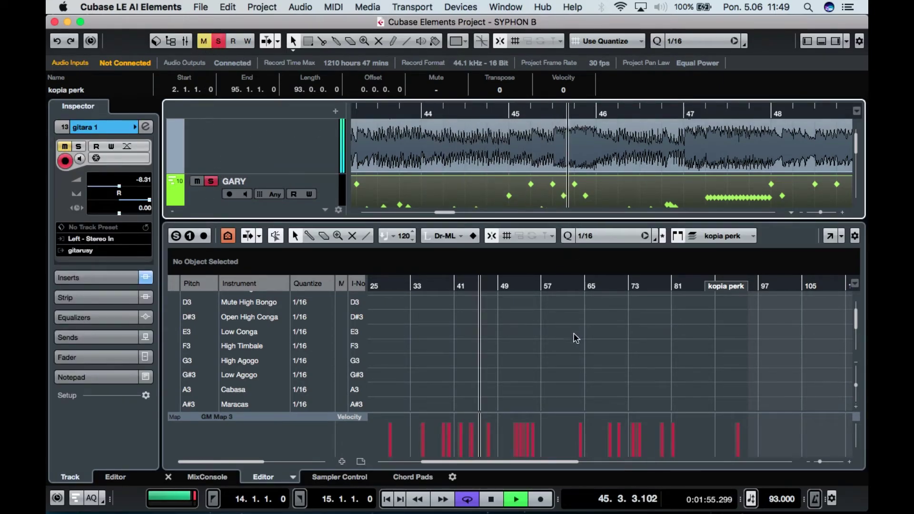
pyautogui.scroll(10, 575, 338)
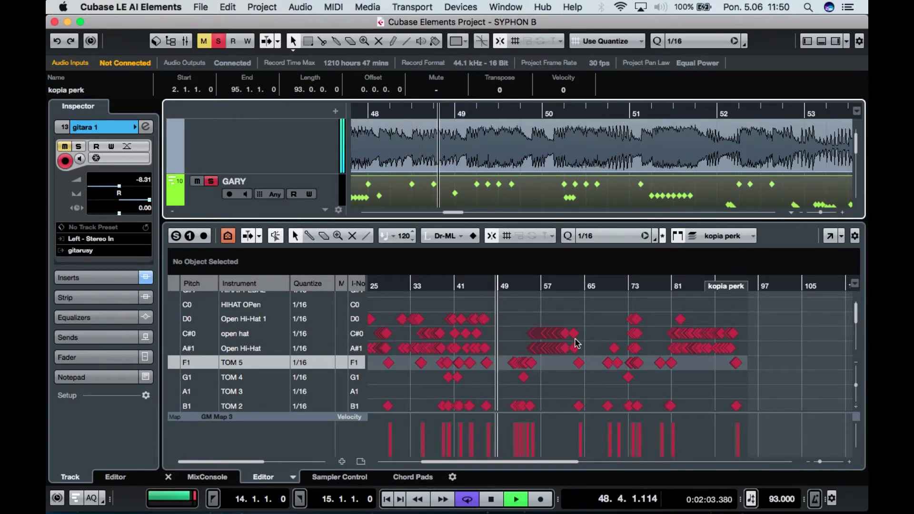
pyautogui.press('space')
# - Locate the Tambourine note in bar 82 and listen repeatedly to GARY and the ADDICTIVE reference around it
pyautogui.scroll(-15, 575, 339)
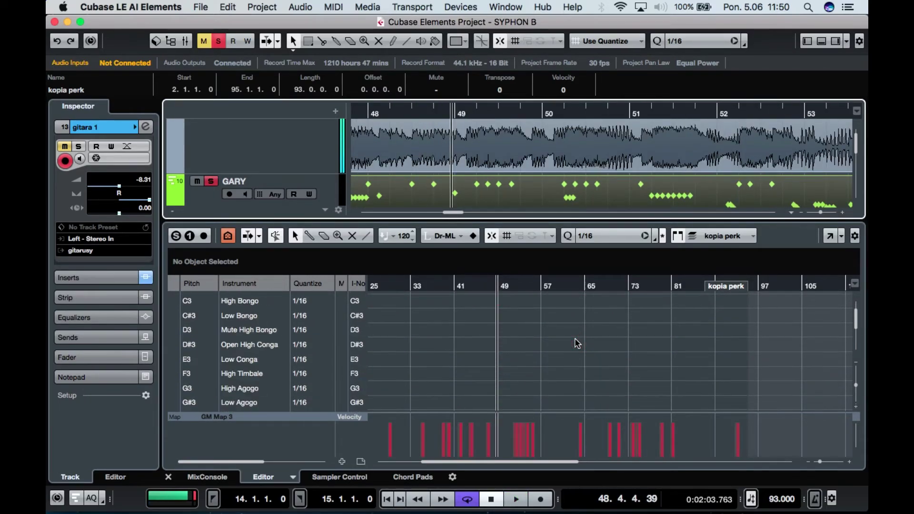
pyautogui.scroll(-10, 575, 343)
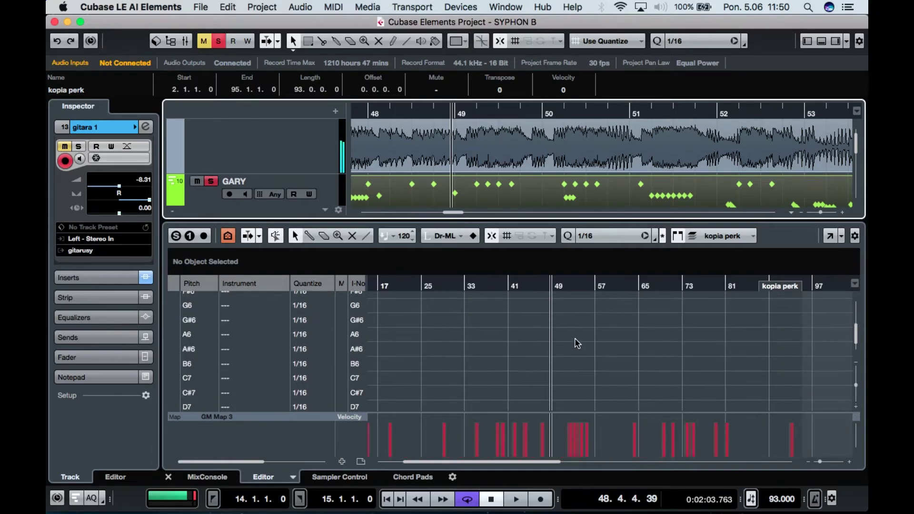
pyautogui.hscroll(2, 575, 342)
pyautogui.scroll(4, 575, 339)
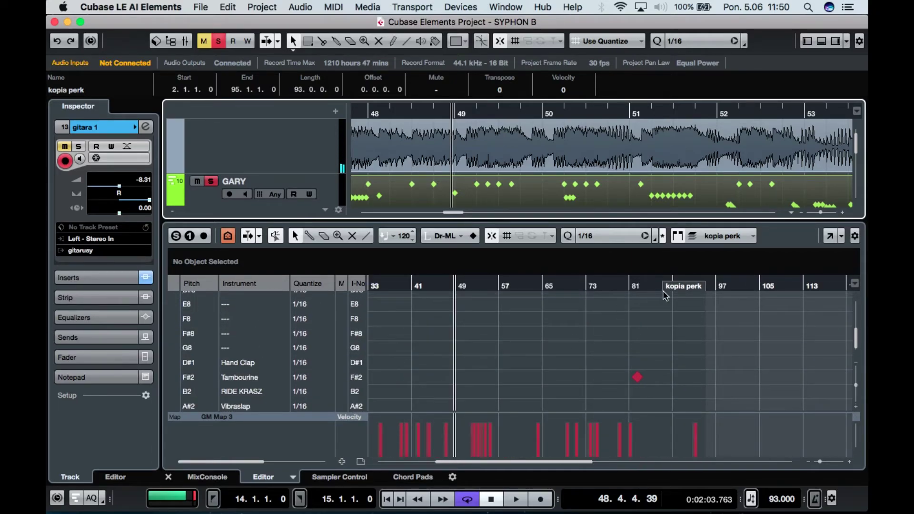
pyautogui.click(635, 287)
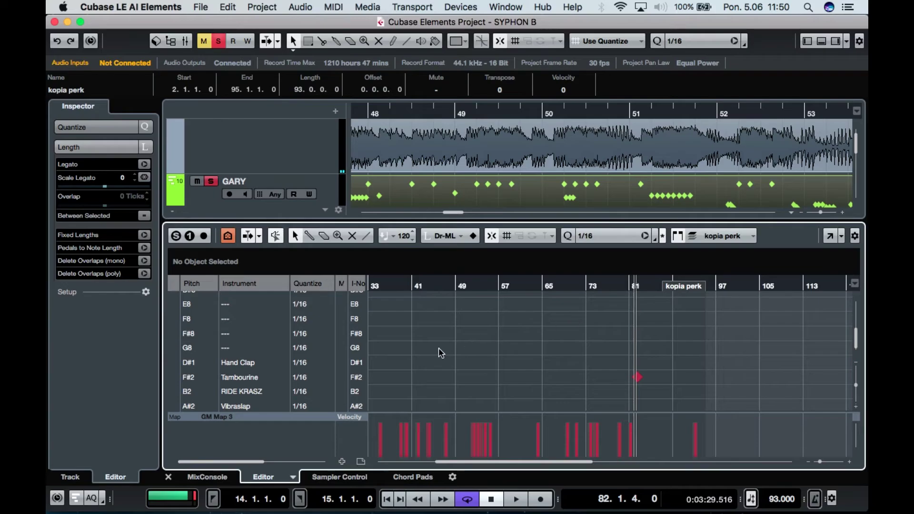
pyautogui.scroll(-4, 438, 348)
pyautogui.moveTo(632, 287); pyautogui.dragTo(629, 341)
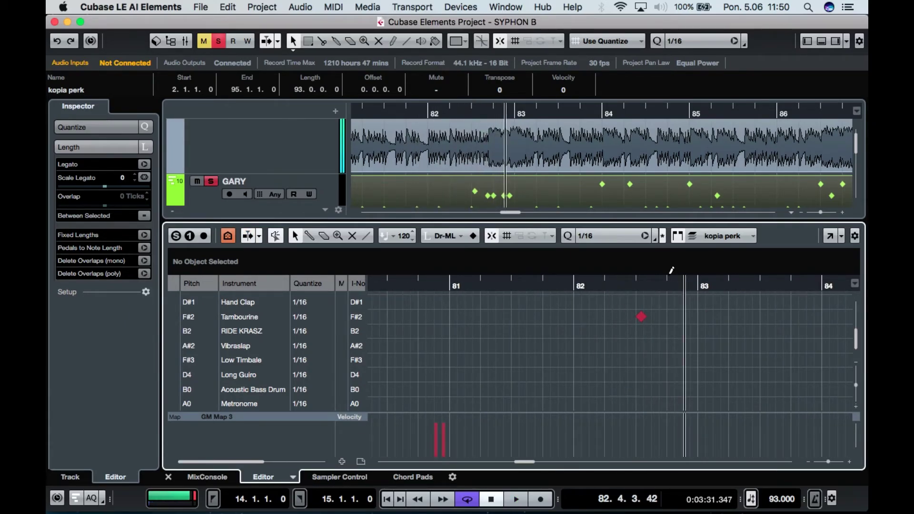
pyautogui.click(630, 284)
pyautogui.press('space')
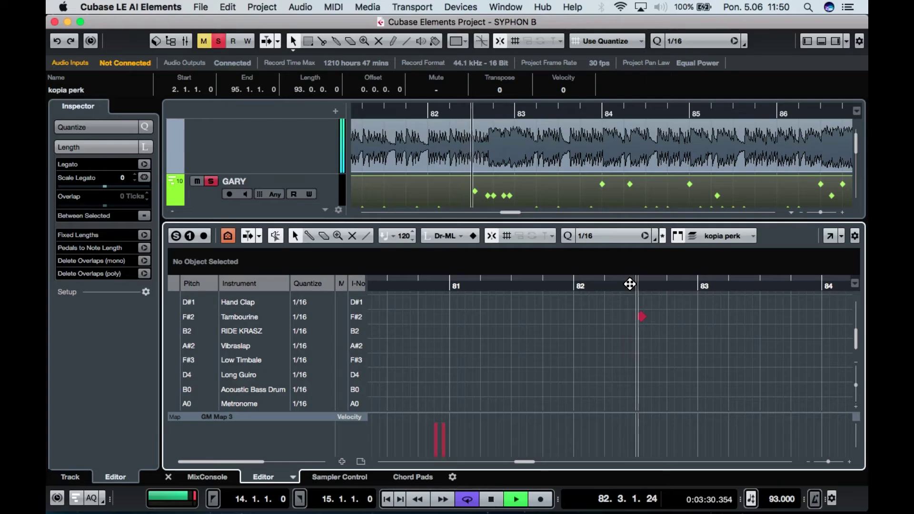
pyautogui.click(566, 286)
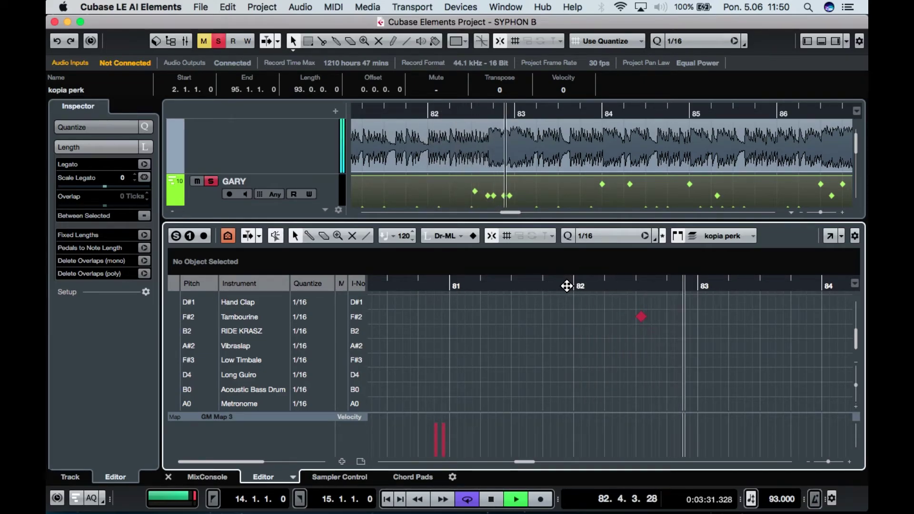
pyautogui.press('space')
pyautogui.click(456, 289)
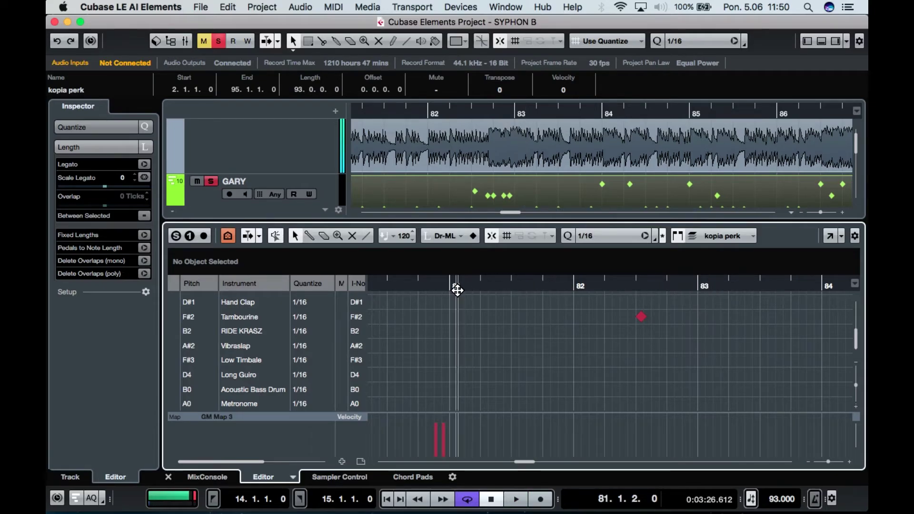
pyautogui.press('space')
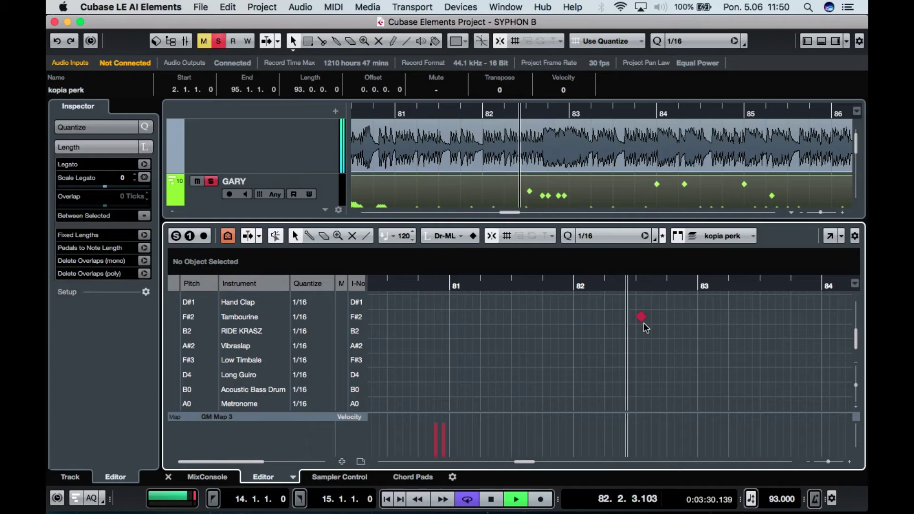
pyautogui.press('space')
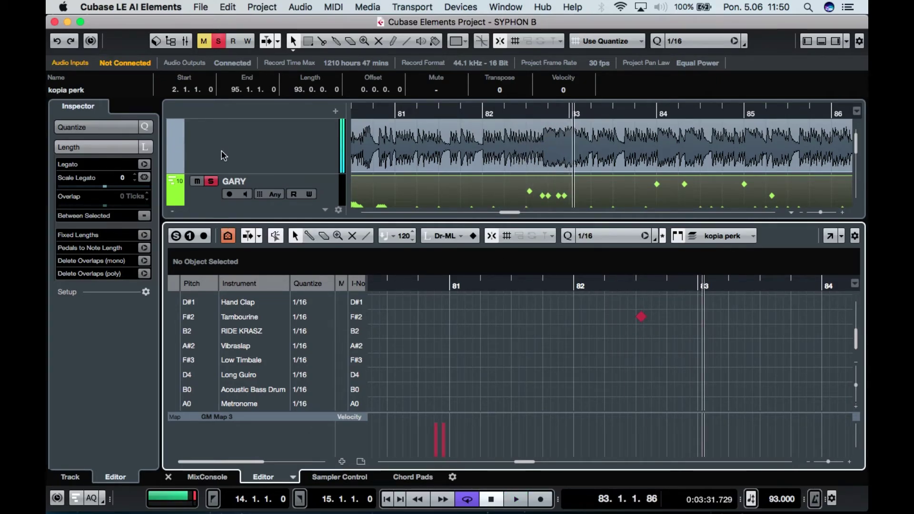
# - Take the ADDICTIVE track out of solo and listen to the GARY drums alone from bar 82
pyautogui.scroll(-3, 222, 155)
pyautogui.click(213, 125)
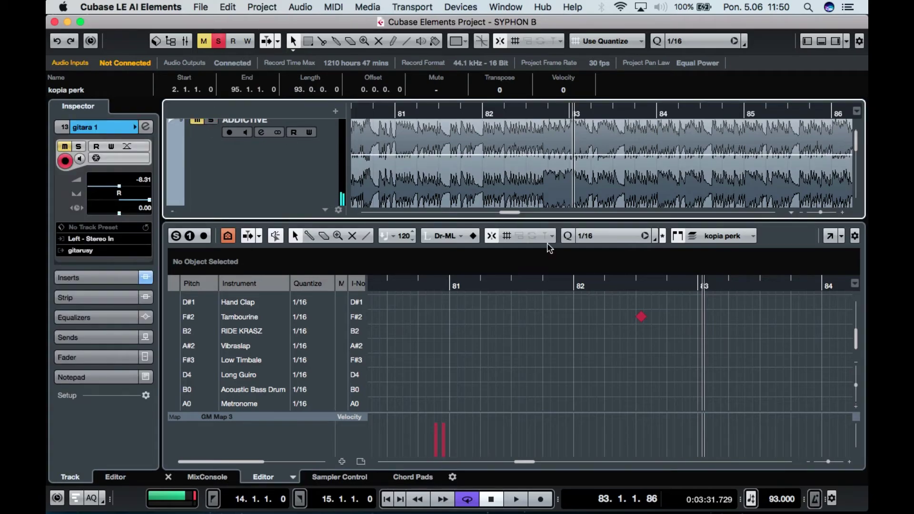
pyautogui.click(579, 282)
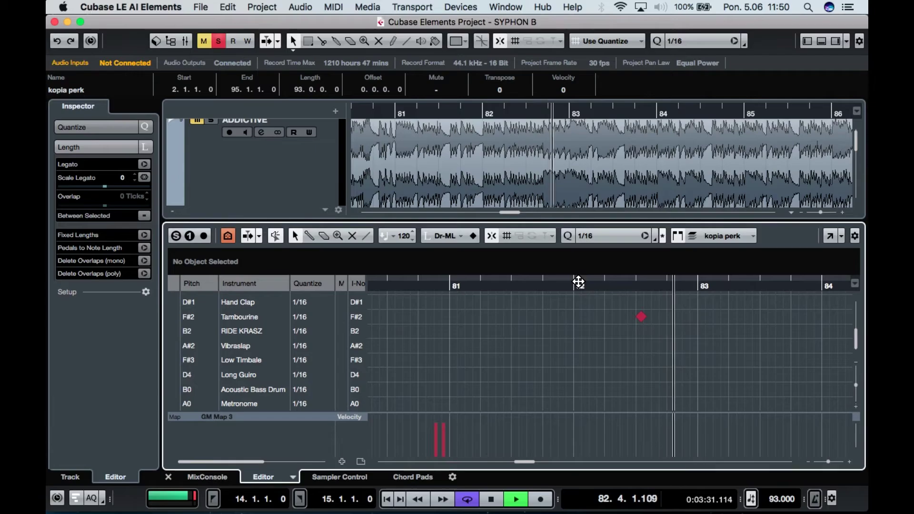
pyautogui.press('space')
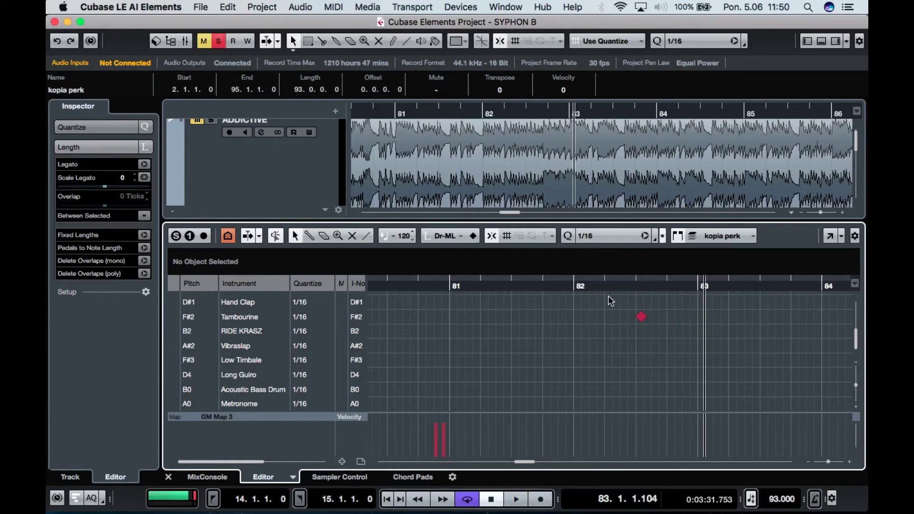
# - Move the Tambourine note in bar 82 to the SNARE (D1) row
pyautogui.click(641, 317)
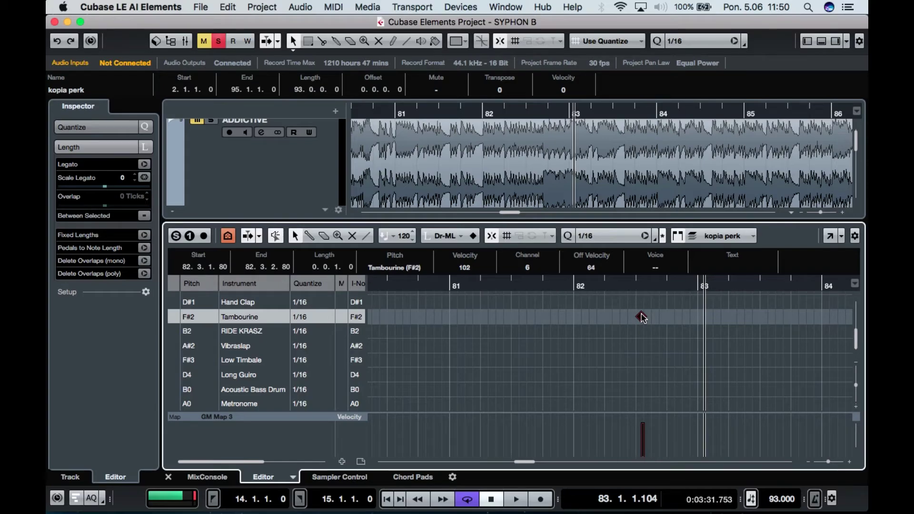
pyautogui.press('Up')
pyautogui.press('Up')
pyautogui.press('Up')
pyautogui.press('Up')
pyautogui.press('Up')
pyautogui.press('Up')
pyautogui.press('Up')
pyautogui.press('Up')
pyautogui.press('Up')
pyautogui.press('Up')
pyautogui.press('Up')
pyautogui.press('Up')
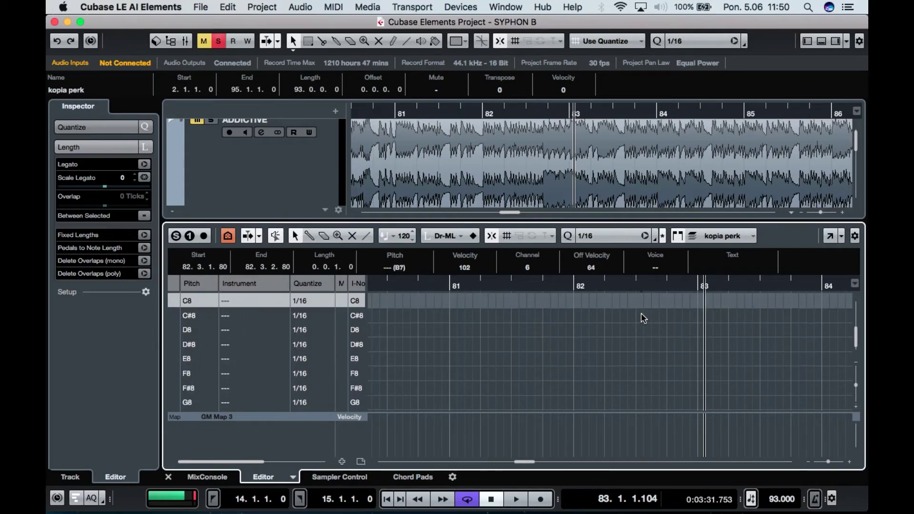
pyautogui.press('Down')
pyautogui.press('Down')
pyautogui.press('Down')
pyautogui.press('Down')
pyautogui.press('Down')
pyautogui.press('Down')
pyautogui.press('Down')
pyautogui.press('Down')
pyautogui.press('Down')
pyautogui.press('Down')
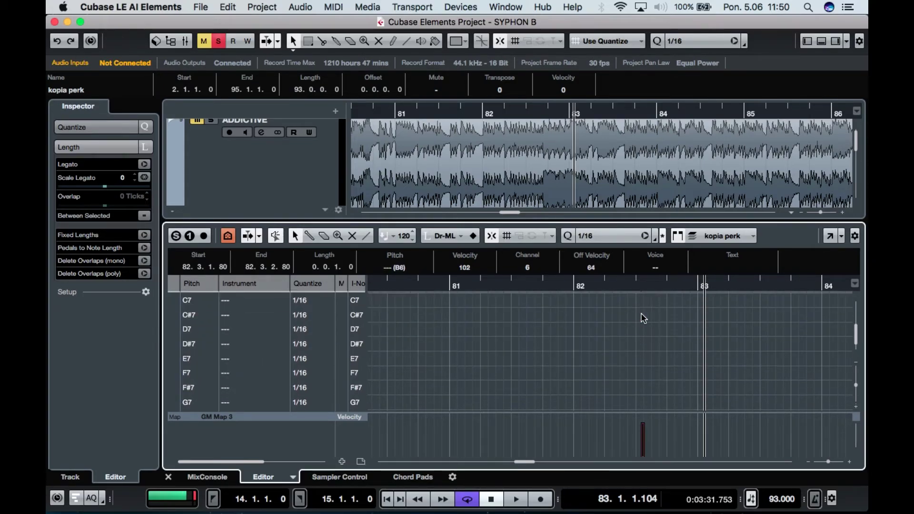
pyautogui.press('Down')
pyautogui.press('Down')
pyautogui.press('Down')
pyautogui.press('Down')
pyautogui.press('Down')
pyautogui.press('Down')
pyautogui.press('Down')
pyautogui.press('Down')
pyautogui.press('Down')
pyautogui.press('Down')
pyautogui.press('Down')
pyautogui.press('Down')
pyautogui.press('Down')
pyautogui.press('Down')
pyautogui.press('Down')
pyautogui.press('Down')
pyautogui.press('Down')
pyautogui.press('Down')
pyautogui.press('Down')
pyautogui.press('Down')
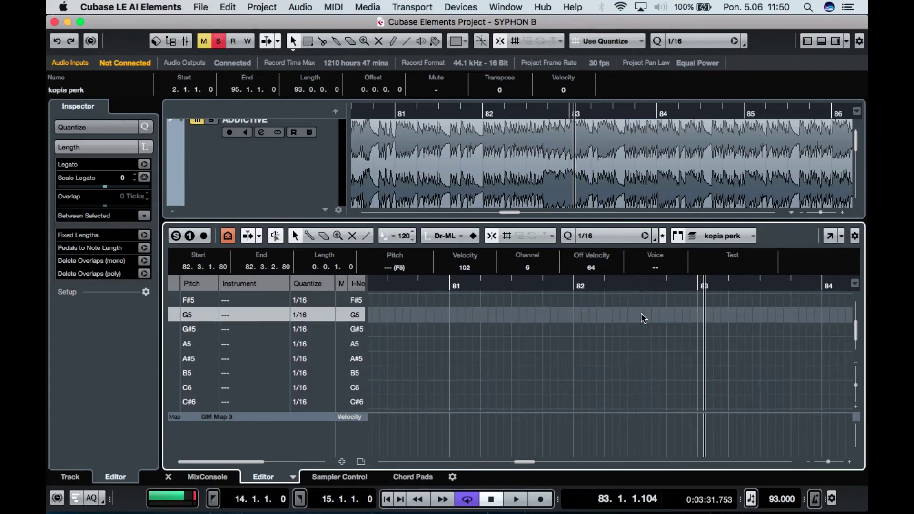
pyautogui.press('Down')
pyautogui.press('Down')
pyautogui.press('Down')
pyautogui.press('Down')
pyautogui.press('Down')
pyautogui.press('Down')
pyautogui.press('Down')
pyautogui.press('Down')
pyautogui.press('Down')
pyautogui.press('Down')
pyautogui.press('Down')
pyautogui.press('Down')
pyautogui.press('Down')
pyautogui.press('Down')
pyautogui.press('Down')
pyautogui.press('Down')
pyautogui.press('Down')
pyautogui.press('Down')
pyautogui.press('Down')
pyautogui.press('Down')
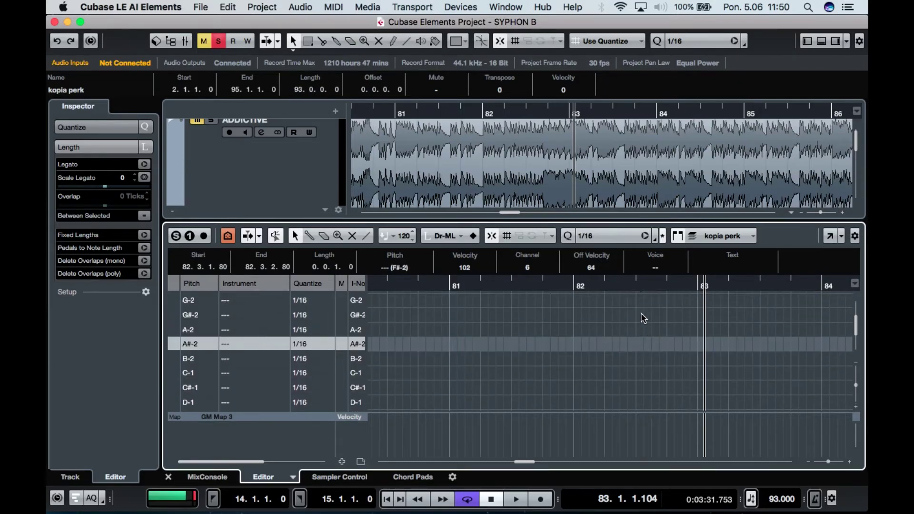
pyautogui.press('Up')
pyautogui.press('Up')
pyautogui.press('Up')
pyautogui.press('Up')
pyautogui.press('Up')
pyautogui.press('Up')
pyautogui.press('Up')
pyautogui.press('Up')
pyautogui.press('Up')
pyautogui.press('Up')
pyautogui.press('Up')
pyautogui.press('Up')
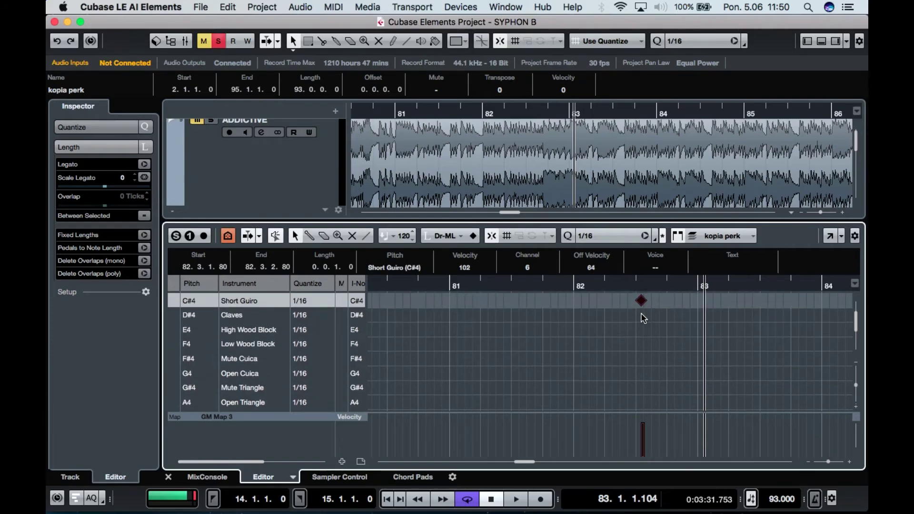
pyautogui.press('Down')
pyautogui.press('Down')
pyautogui.press('Down')
pyautogui.press('Down')
pyautogui.press('Down')
pyautogui.press('Down')
pyautogui.press('Down')
pyautogui.press('Down')
pyautogui.press('Down')
pyautogui.press('Down')
pyautogui.press('Down')
pyautogui.press('Down')
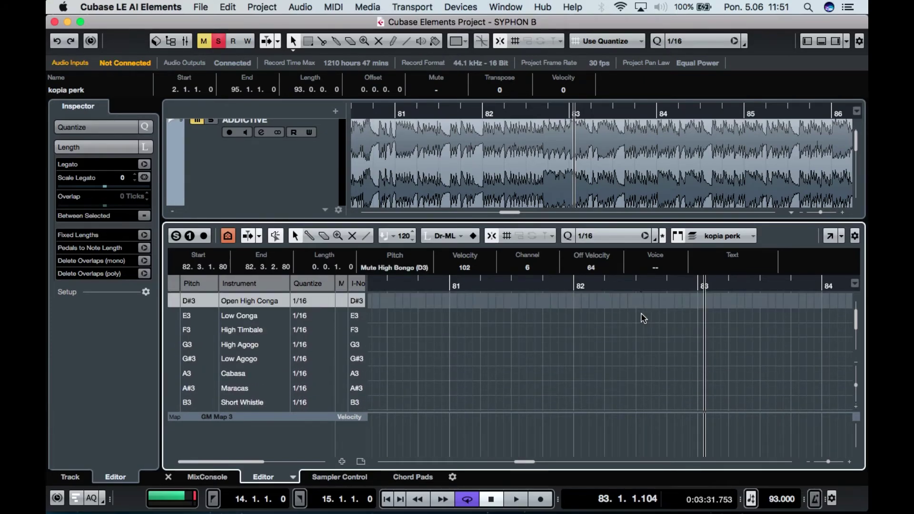
pyautogui.press('Up')
pyautogui.press('Up')
pyautogui.press('Up')
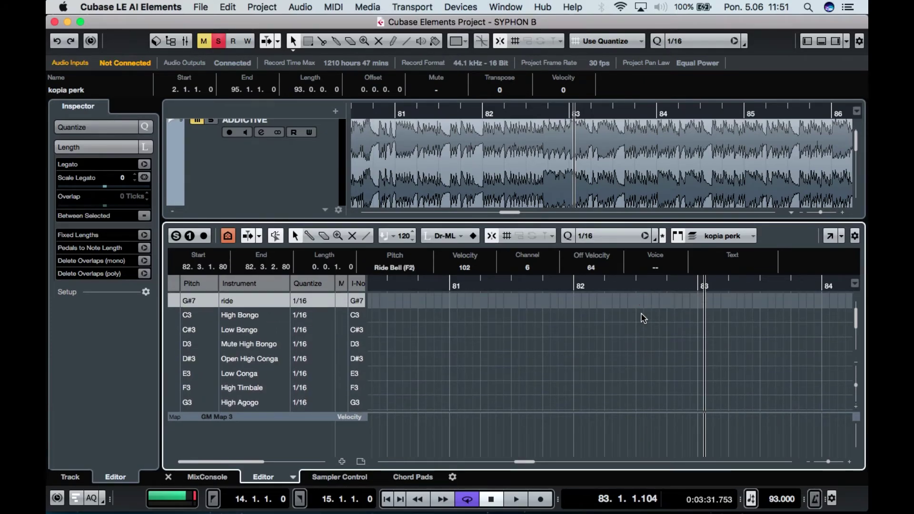
pyautogui.press('Down')
pyautogui.press('Down')
pyautogui.press('Down')
pyautogui.press('Down')
pyautogui.press('Down')
pyautogui.press('Down')
pyautogui.press('Down')
pyautogui.press('Down')
pyautogui.press('Down')
pyautogui.press('Down')
pyautogui.press('Down')
pyautogui.press('Down')
pyautogui.press('Down')
pyautogui.press('Down')
pyautogui.press('Down')
pyautogui.press('Down')
pyautogui.press('Down')
pyautogui.press('Down')
pyautogui.press('Down')
pyautogui.press('Down')
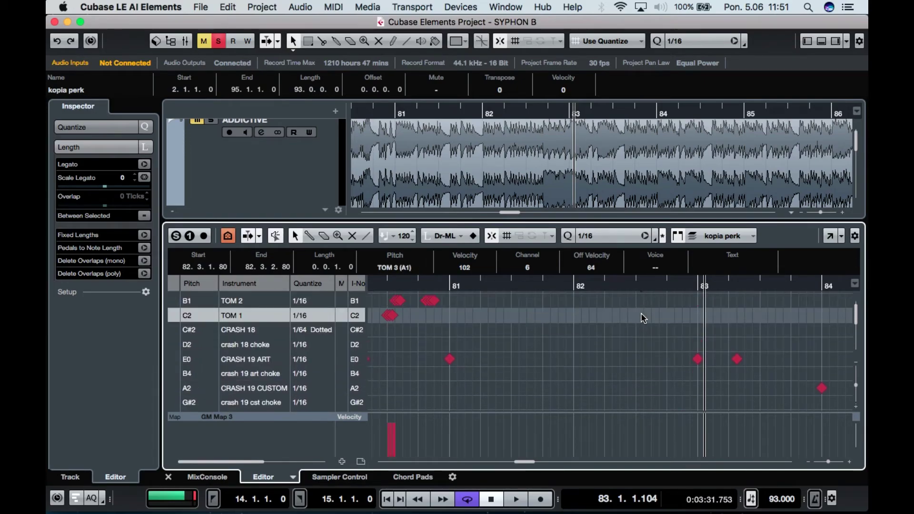
pyautogui.press('Up')
pyautogui.press('Up')
pyautogui.press('Up')
pyautogui.press('Up')
pyautogui.press('Up')
pyautogui.press('Up')
pyautogui.press('Up')
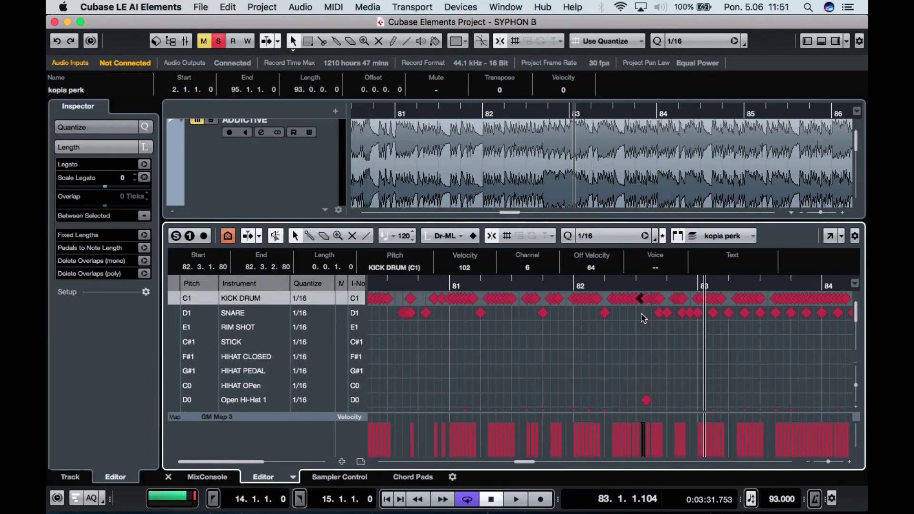
pyautogui.press('Down')
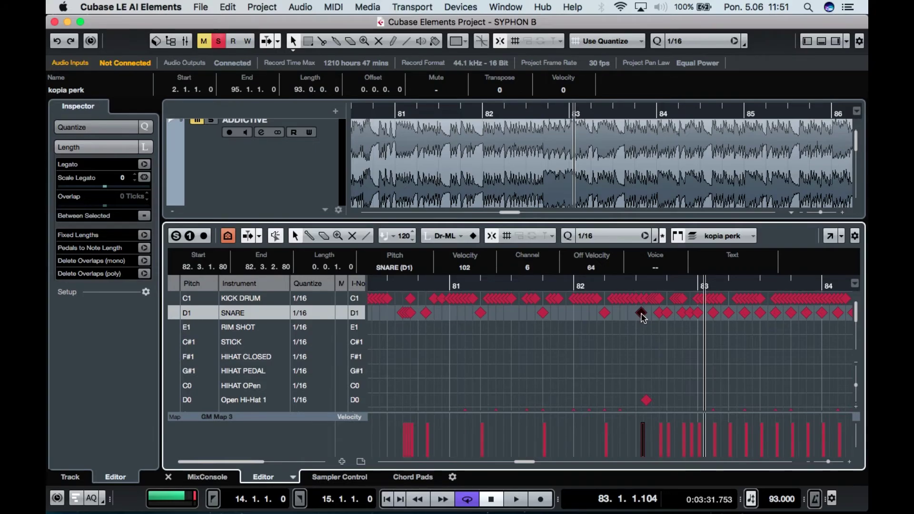
# - Listen to the GARY drums around the moved snare note in bar 82
pyautogui.click(602, 284)
pyautogui.press('space')
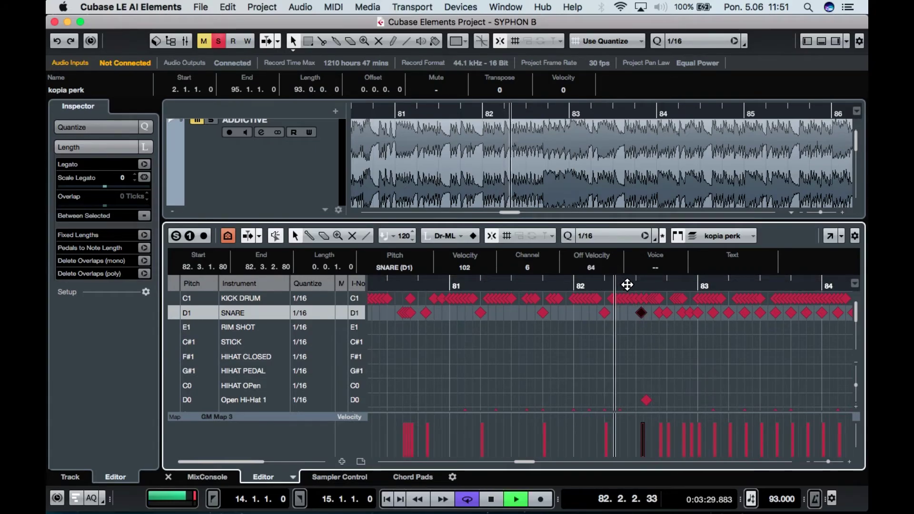
pyautogui.click(626, 283)
pyautogui.click(581, 284)
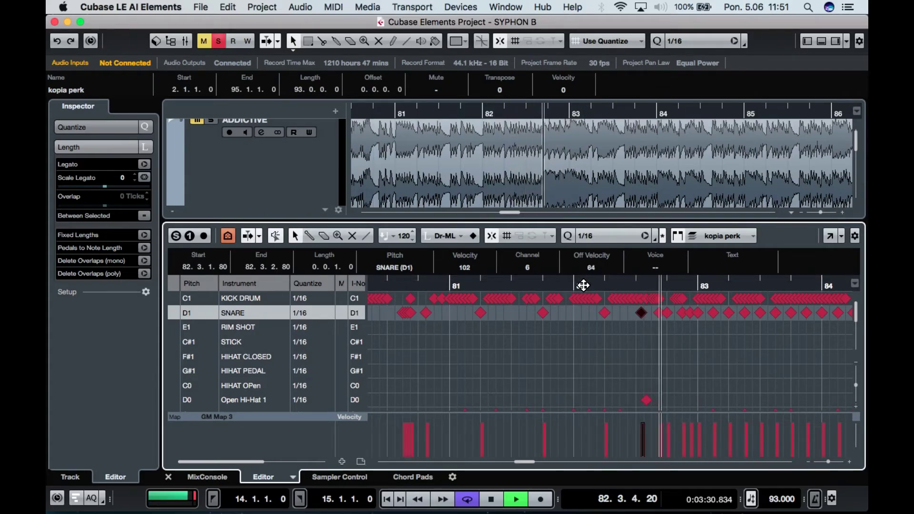
pyautogui.press('space')
# - Try the moved bar 82 note on the KICK DRUM (C1) row and listen to it from before the note
pyautogui.press('Up')
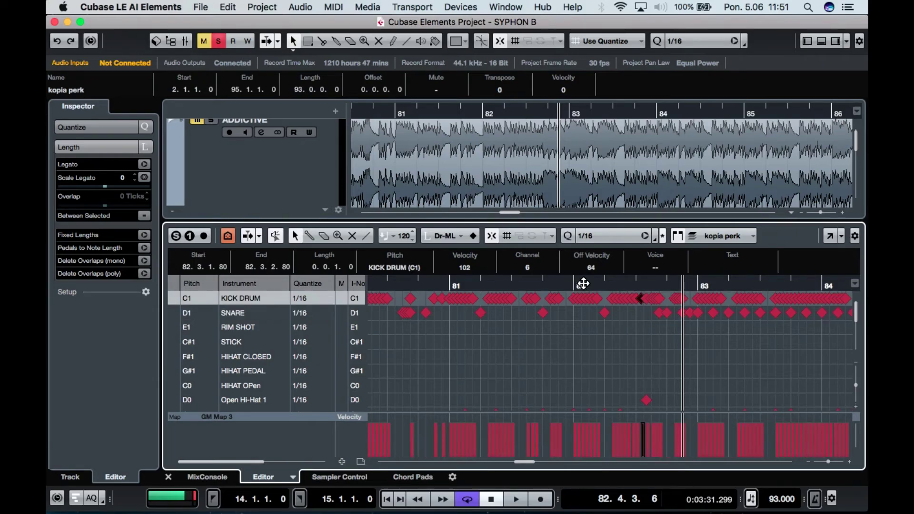
pyautogui.click(611, 282)
pyautogui.press('space')
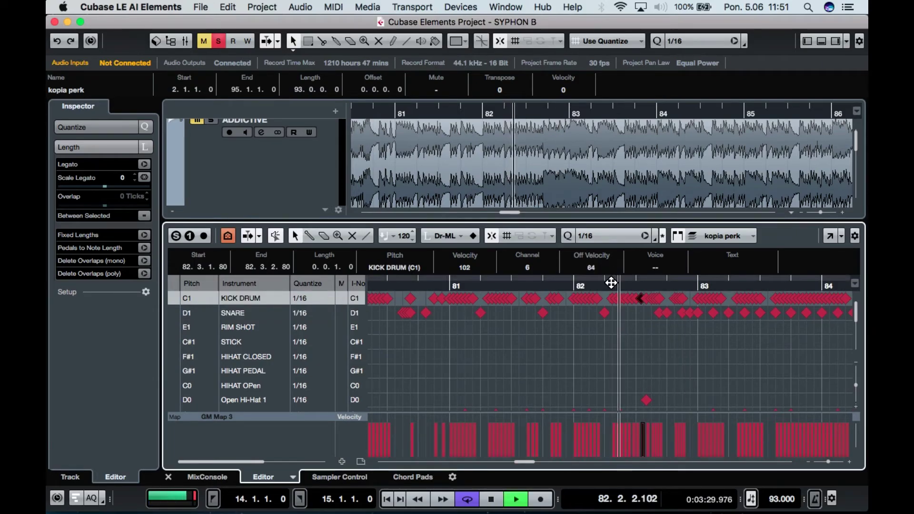
pyautogui.click(612, 283)
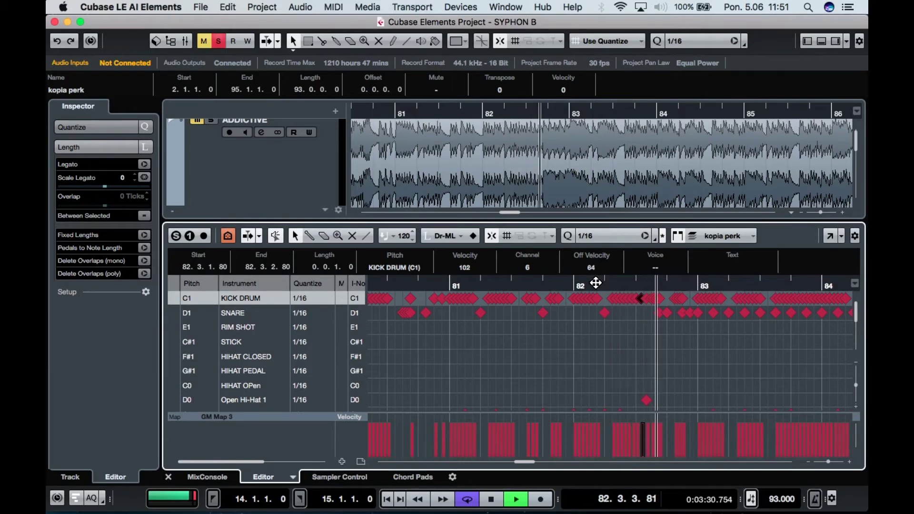
pyautogui.press('space')
# - Try the bar 82 note on the STICK (C#1) row, listening to it before returning it to SNARE (D1)
pyautogui.press('Down')
pyautogui.press('Down')
pyautogui.press('Down')
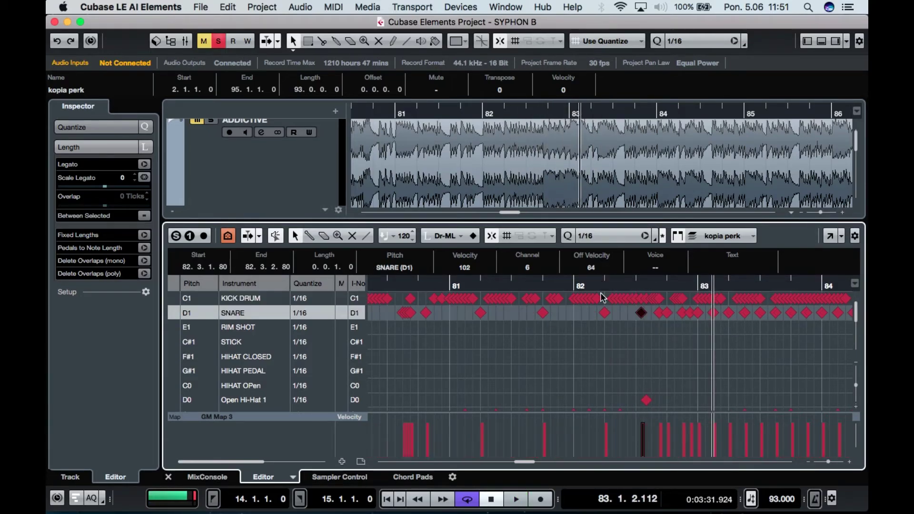
pyautogui.press('space')
pyautogui.press('space')
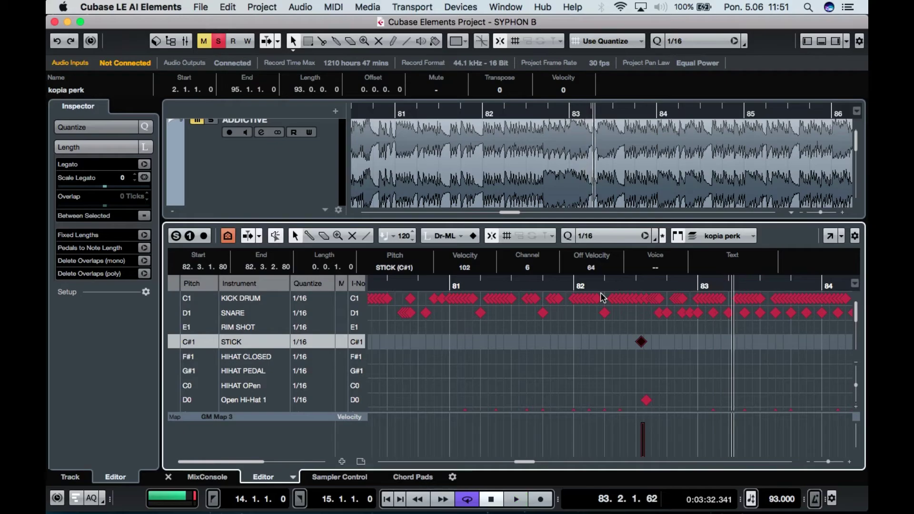
pyautogui.click(568, 286)
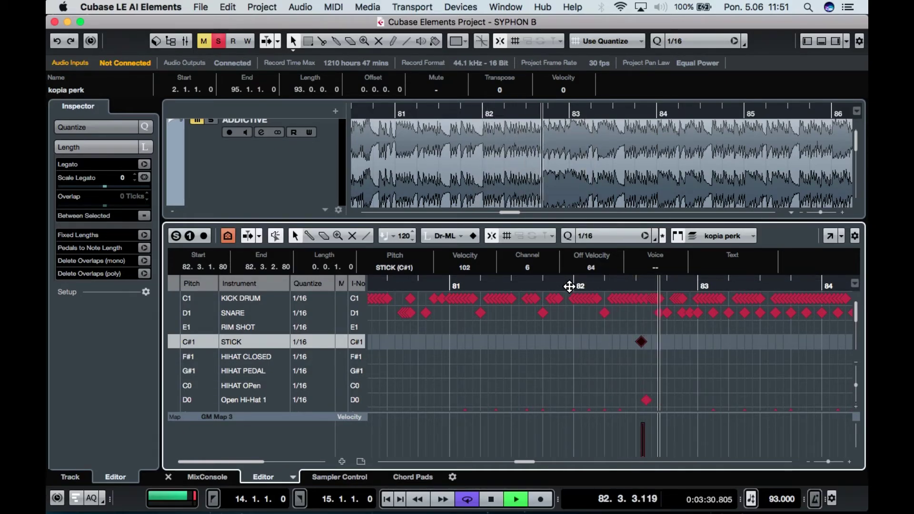
pyautogui.press('space')
pyautogui.press('Up')
pyautogui.press('Up')
pyautogui.press('Down')
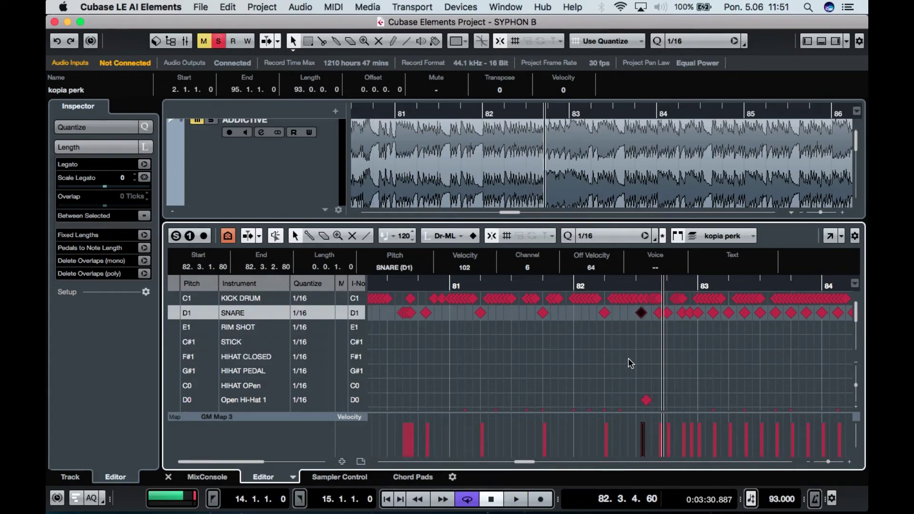
# - Solo the ADDICTIVE reference alongside GARY and listen to both from just before bar 82
pyautogui.scroll(1, 260, 175)
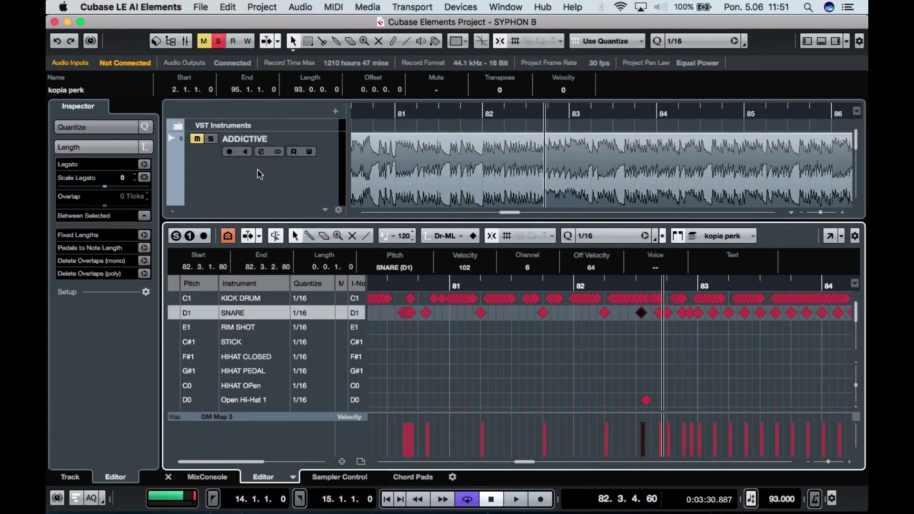
pyautogui.click(212, 138)
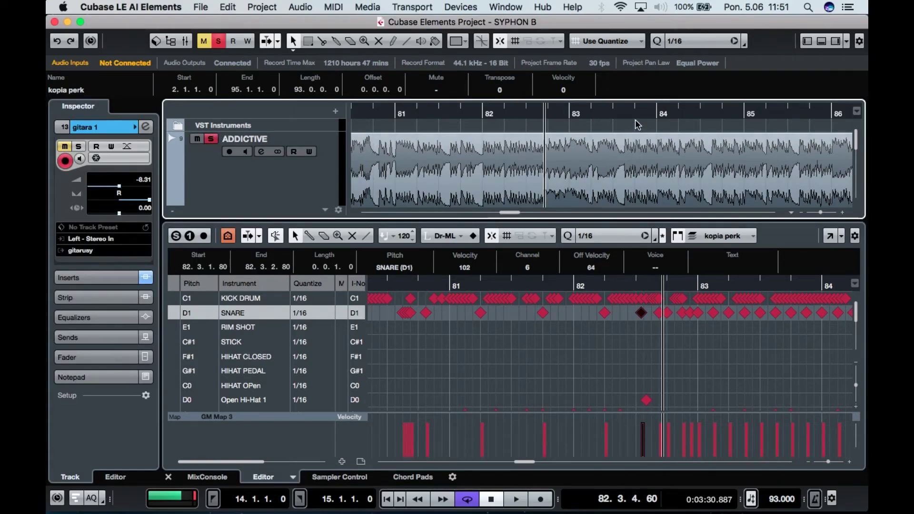
pyautogui.press('space')
pyautogui.press('space')
pyautogui.click(476, 115)
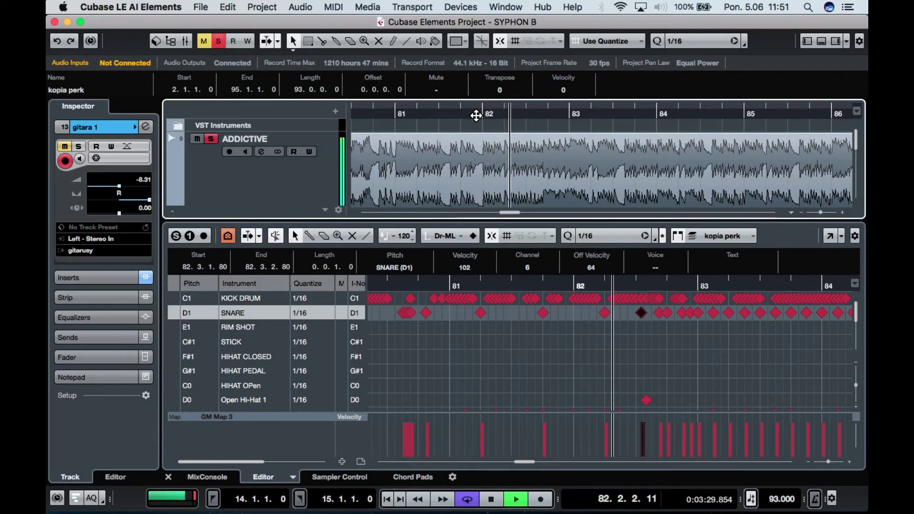
pyautogui.press('space')
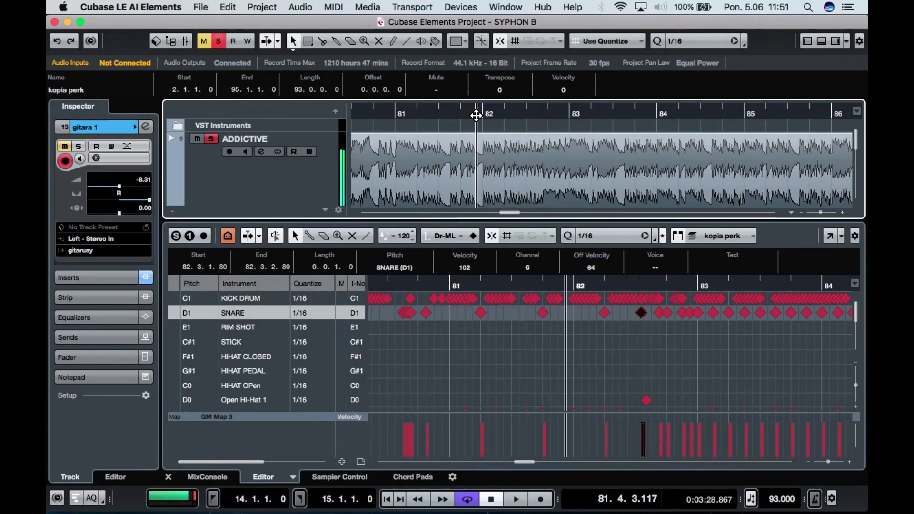
pyautogui.press('space')
# - Take the GARY track out of solo and listen repeatedly to the ADDICTIVE reference alone in bar 82
pyautogui.scroll(-2, 261, 183)
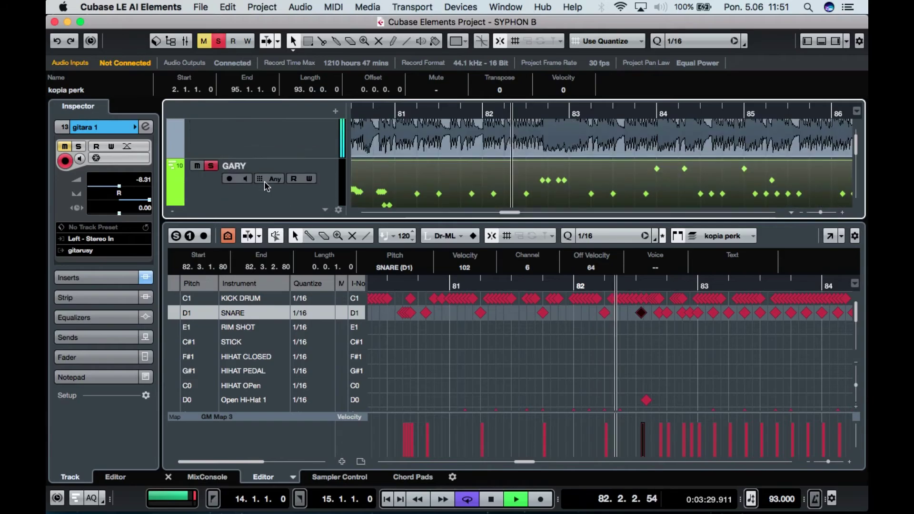
pyautogui.click(212, 165)
pyautogui.press('space')
pyautogui.scroll(2, 576, 149)
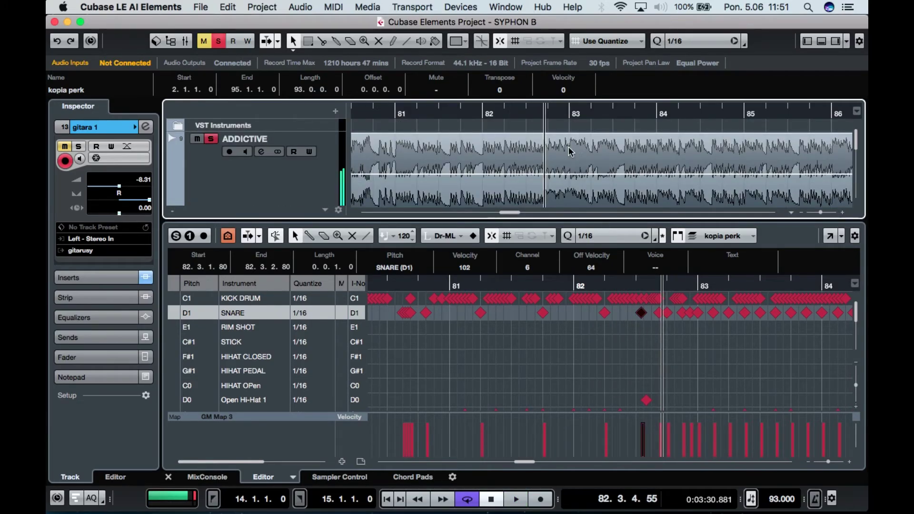
pyautogui.click(529, 113)
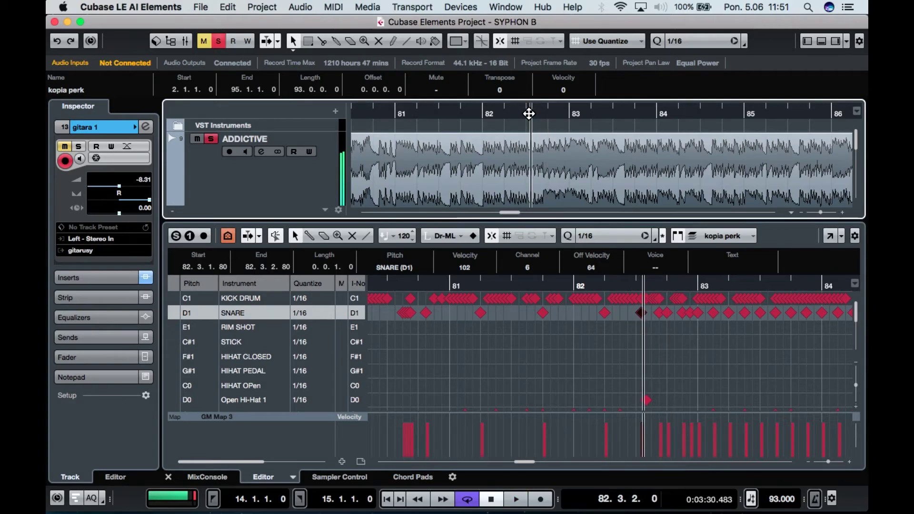
pyautogui.press('space')
pyautogui.press('space')
pyautogui.press('space')
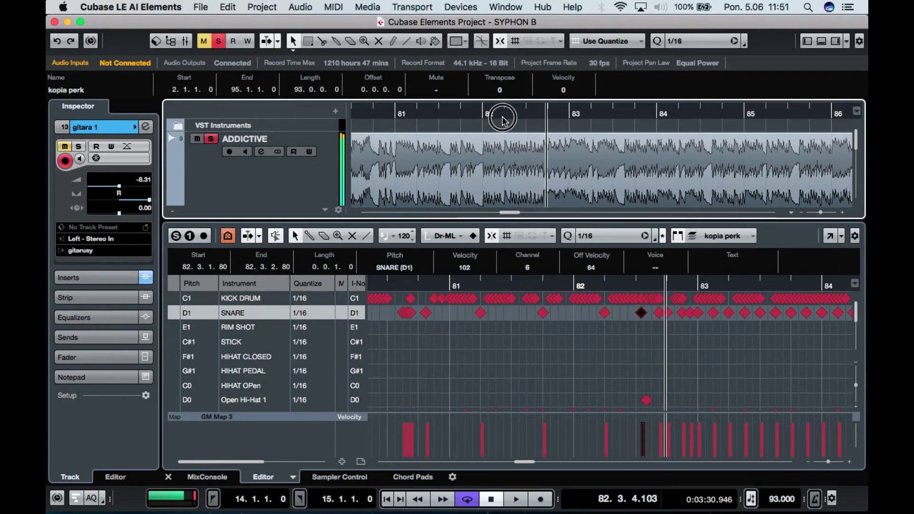
pyautogui.click(503, 117)
pyautogui.press('space')
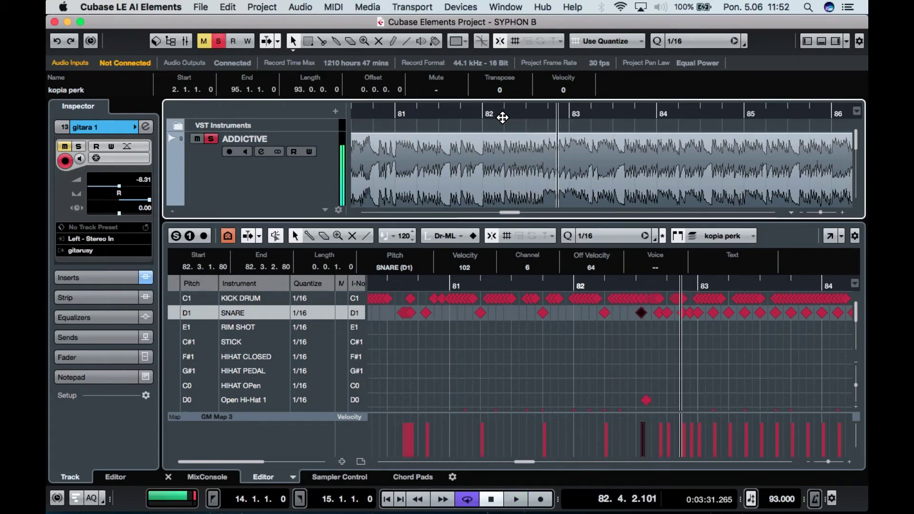
# - Move the bar 82 SNARE note to the HIHAT OPen (C0) row
pyautogui.click(643, 315)
pyautogui.press('Down')
pyautogui.press('Down')
pyautogui.press('Down')
pyautogui.press('Down')
pyautogui.press('Down')
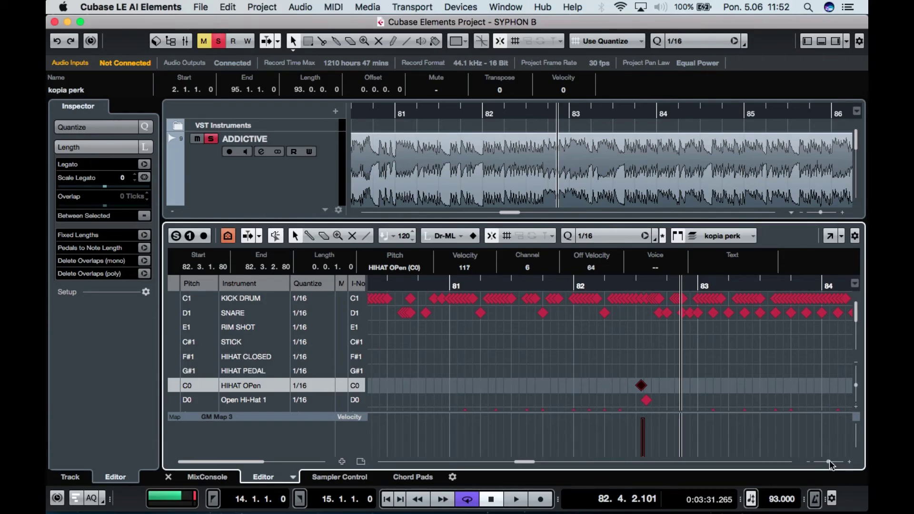
# - Look through all the drum map rows across the whole kopia perk part for notes still on unmatched instruments
pyautogui.moveTo(828, 463); pyautogui.dragTo(819, 462)
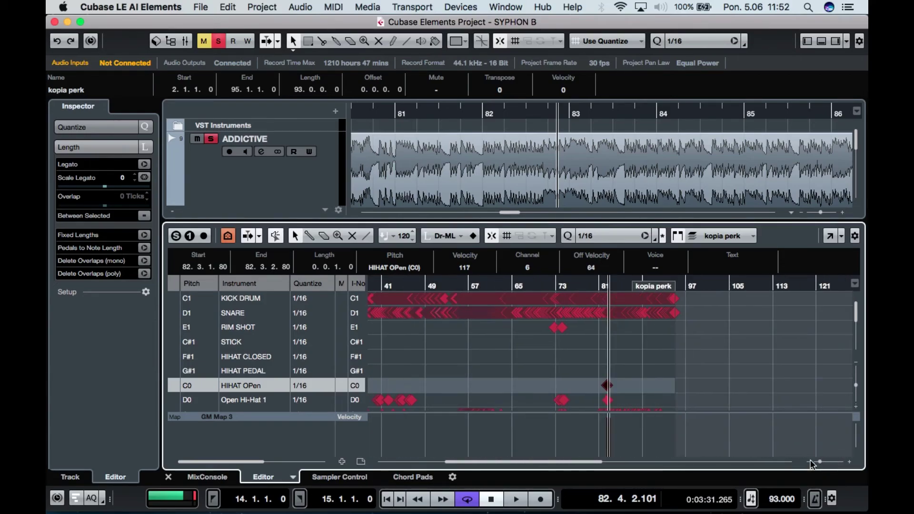
pyautogui.scroll(-5, 613, 357)
pyautogui.hscroll(2, 613, 357)
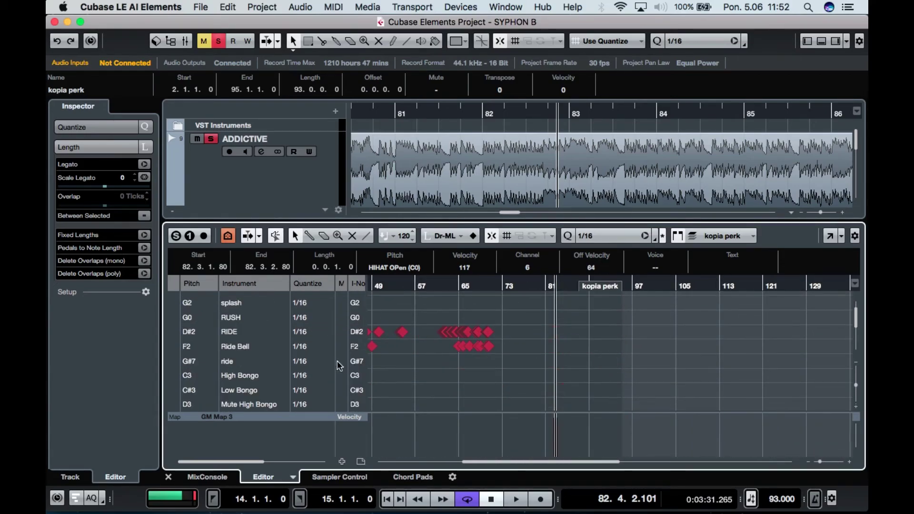
pyautogui.scroll(-10, 515, 385)
pyautogui.hscroll(-10, 515, 385)
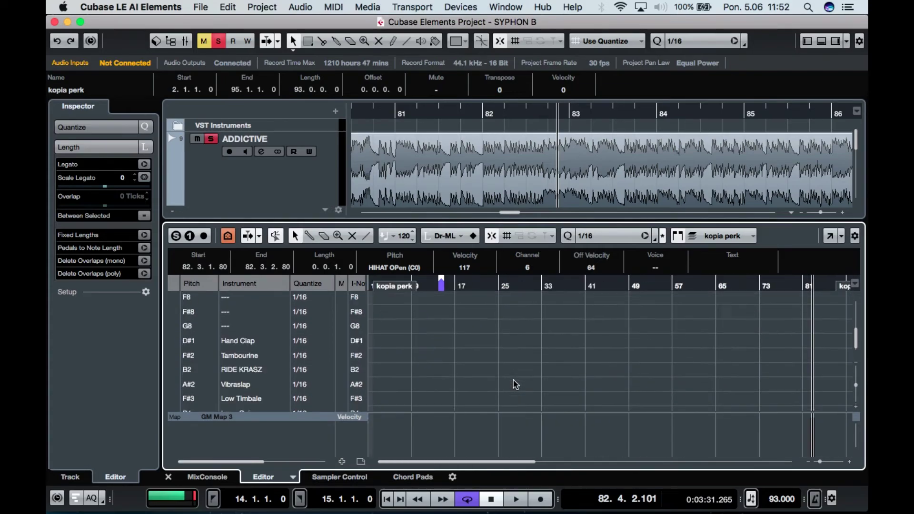
pyautogui.scroll(15, 515, 384)
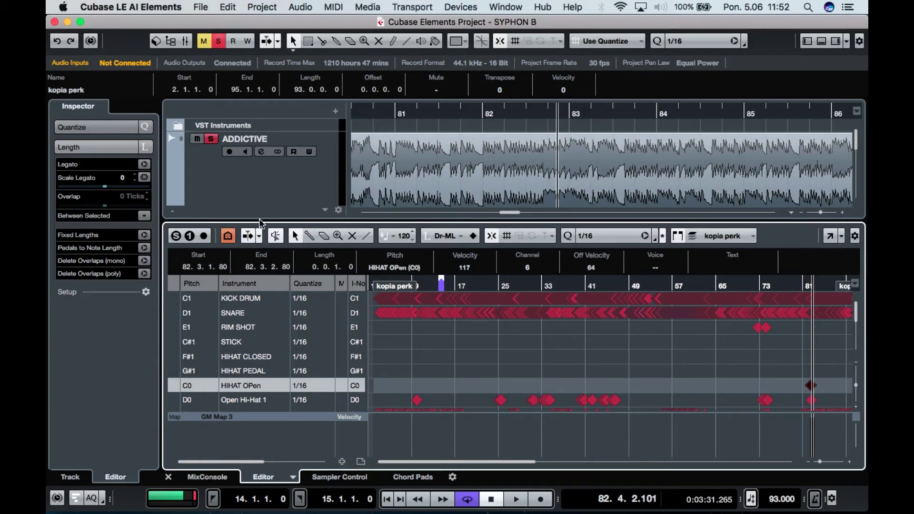
# - Close the drum editor and check the ADDICTIVE and GARY tracks around bars 85, 91 and 94 up to the end at bar 95
pyautogui.click(168, 477)
pyautogui.click(799, 116)
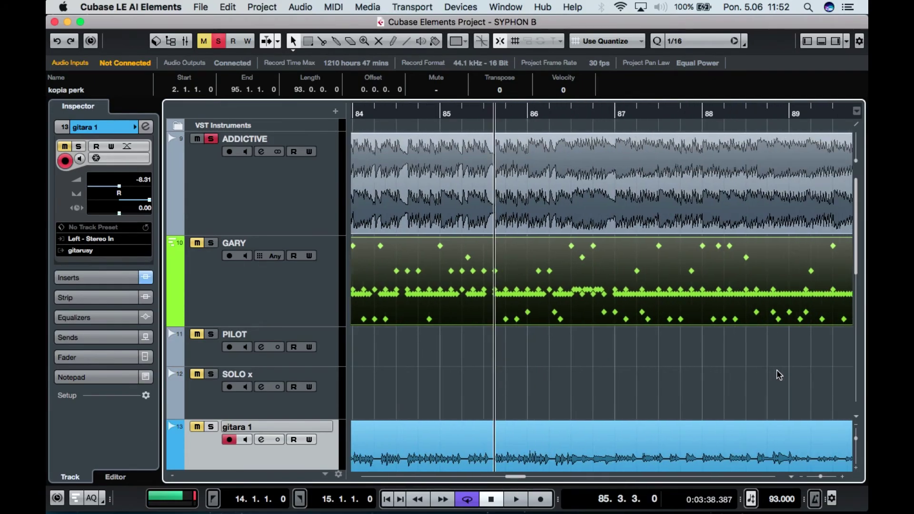
pyautogui.hscroll(3, 778, 375)
pyautogui.click(740, 114)
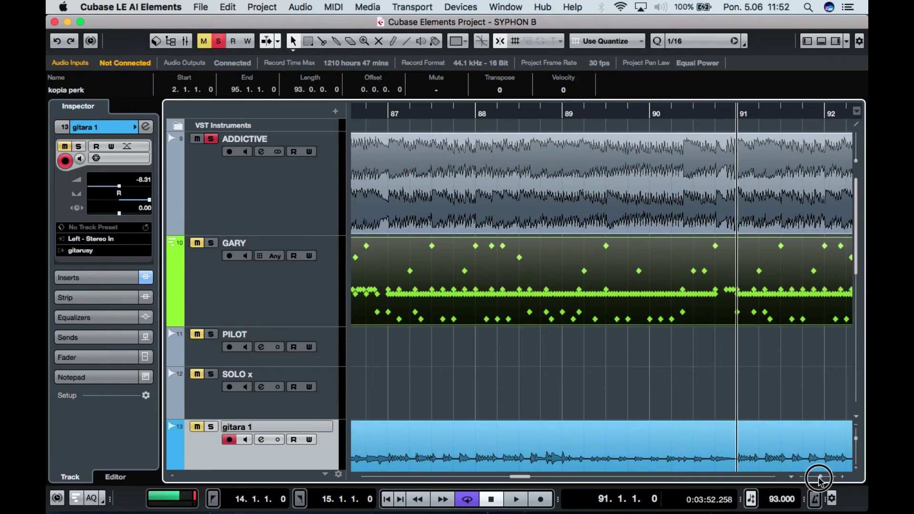
pyautogui.moveTo(819, 478); pyautogui.dragTo(817, 476)
pyautogui.click(716, 113)
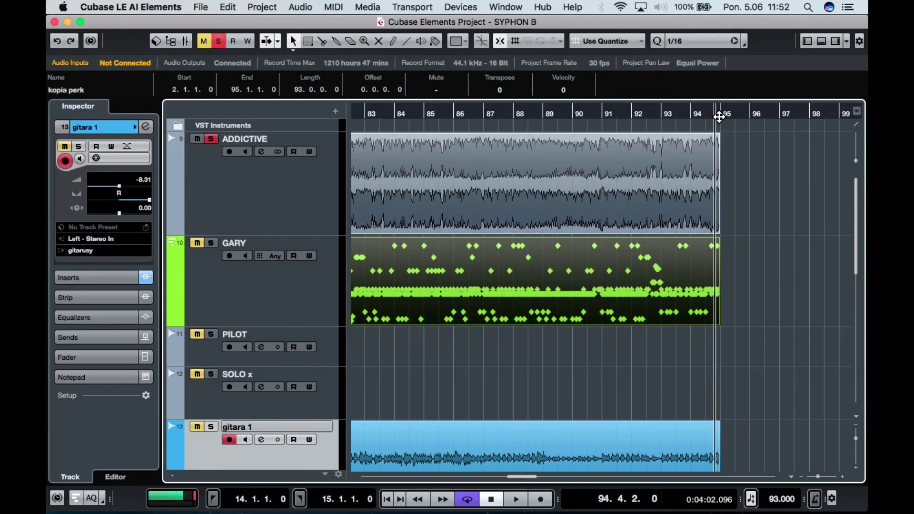
pyautogui.click(718, 116)
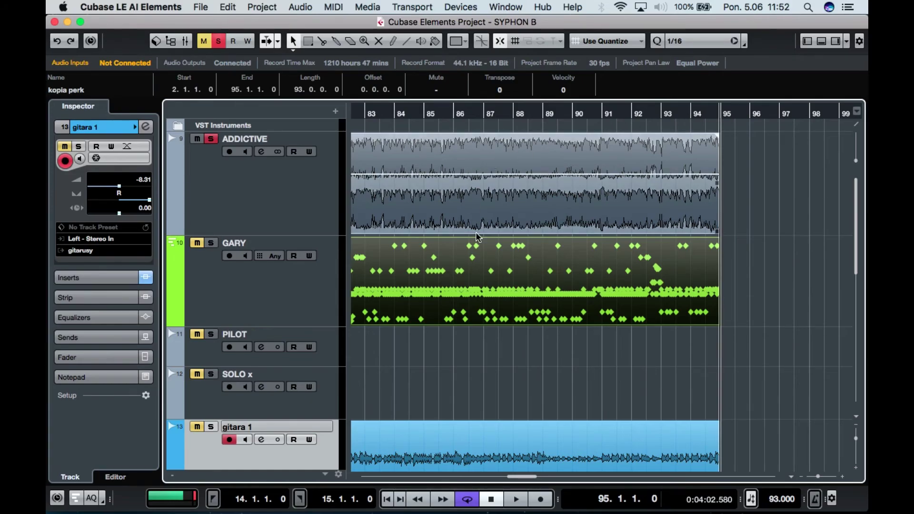
pyautogui.hscroll(-10, 476, 237)
pyautogui.scroll(-3, 476, 236)
pyautogui.scroll(3, 476, 236)
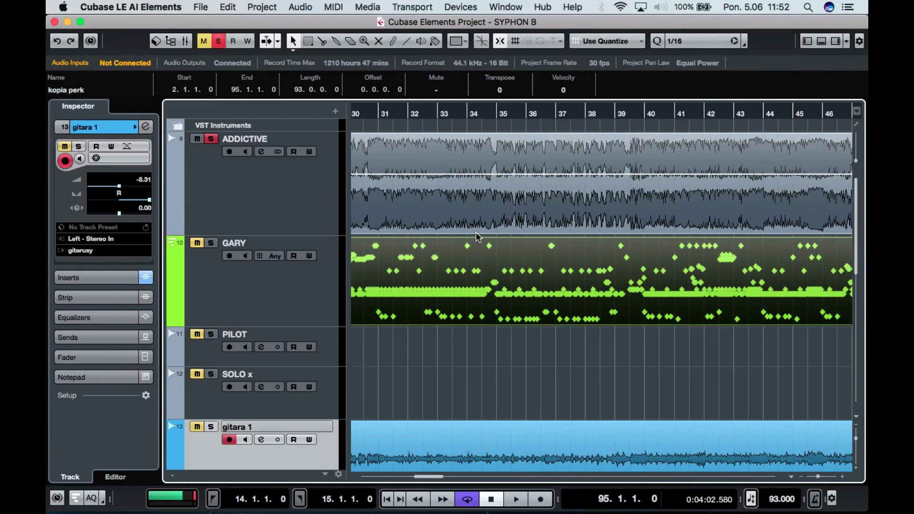
pyautogui.hscroll(-6, 432, 252)
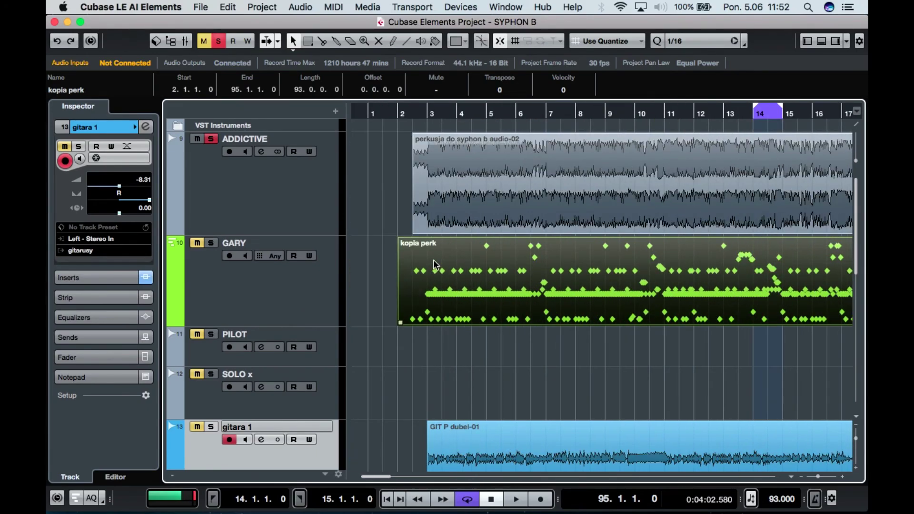
# - Remove the ADDICTIVE reference audio track from the project
pyautogui.click(430, 190)
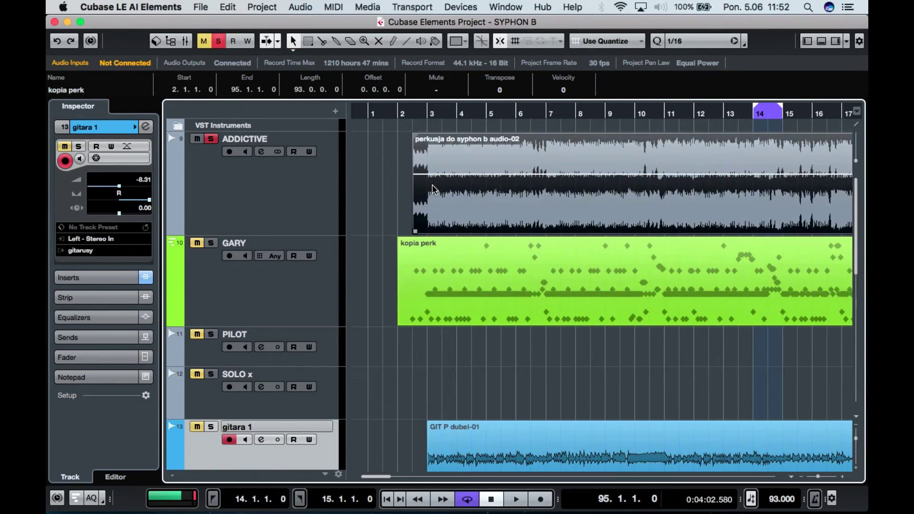
pyautogui.click(283, 187)
pyautogui.rightClick(283, 187)
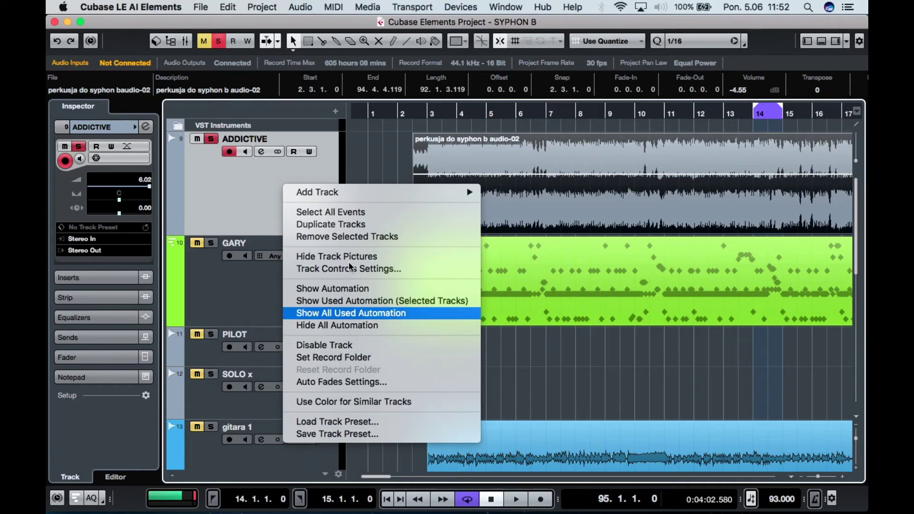
pyautogui.click(348, 236)
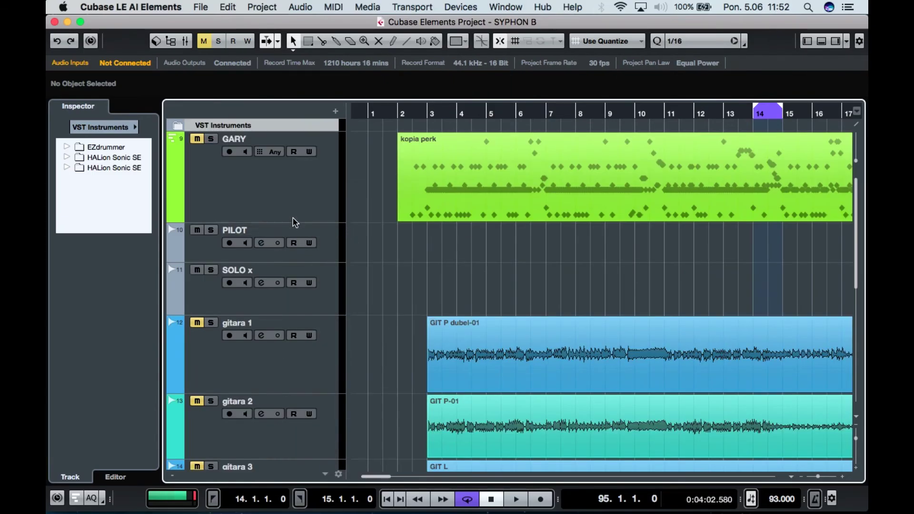
# - Unmute the GARY track and listen to its drums from the start of the kopia perk part
pyautogui.click(308, 191)
pyautogui.click(396, 112)
pyautogui.click(197, 139)
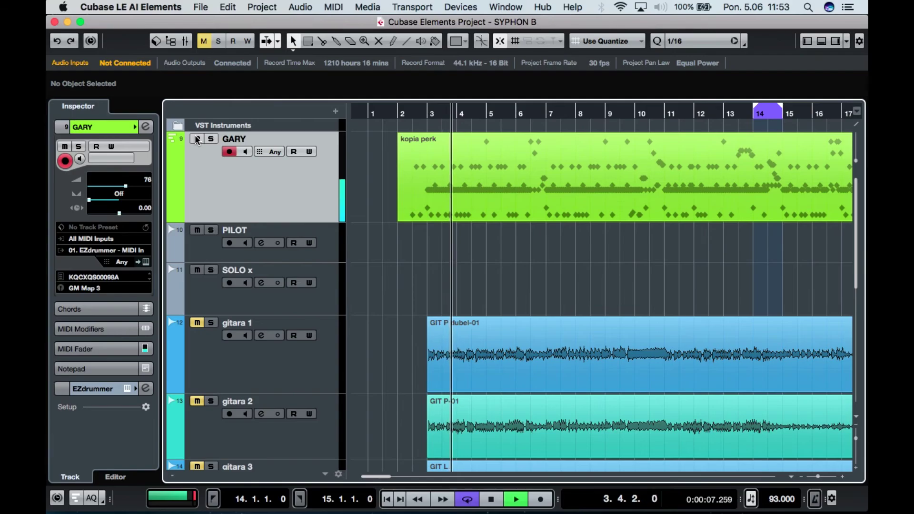
pyautogui.press('space')
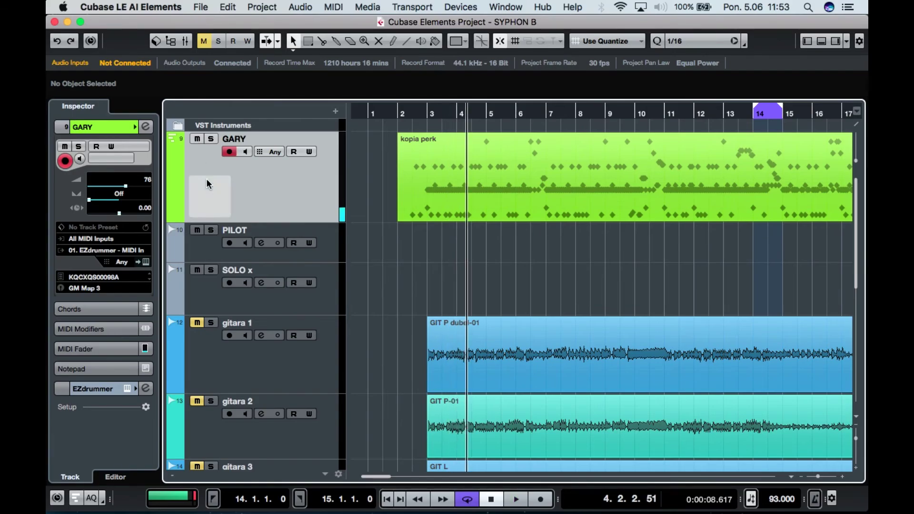
# - Lower the output volume in GARY's EZdrummer instrument, close it and listen briefly to the drums
pyautogui.click(146, 263)
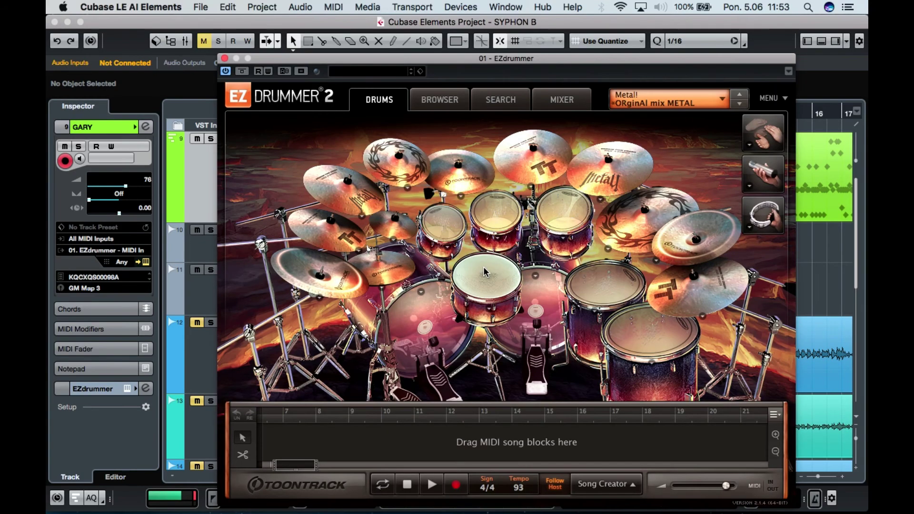
pyautogui.moveTo(726, 486); pyautogui.dragTo(717, 494)
pyautogui.click(225, 58)
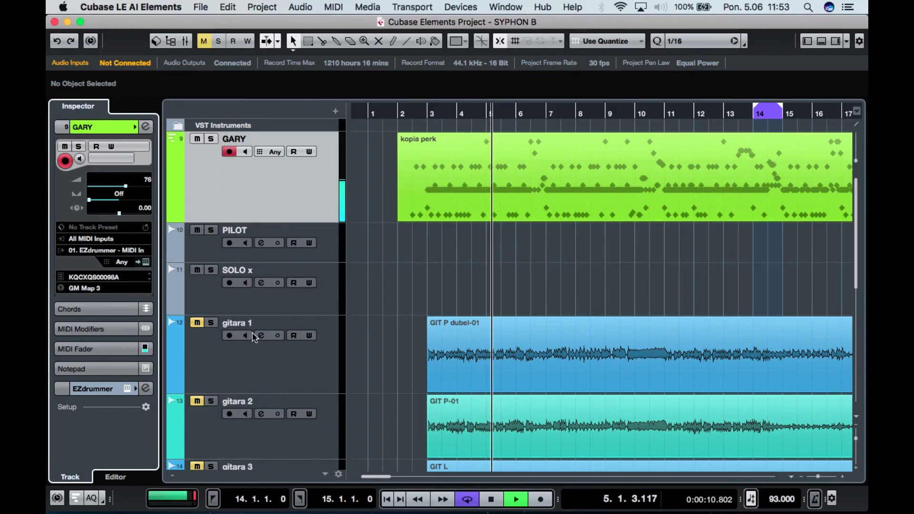
pyautogui.press('space')
# - Deactivate all track mutes and listen to the drums together with the guitars in several places up to bar 18
pyautogui.click(203, 42)
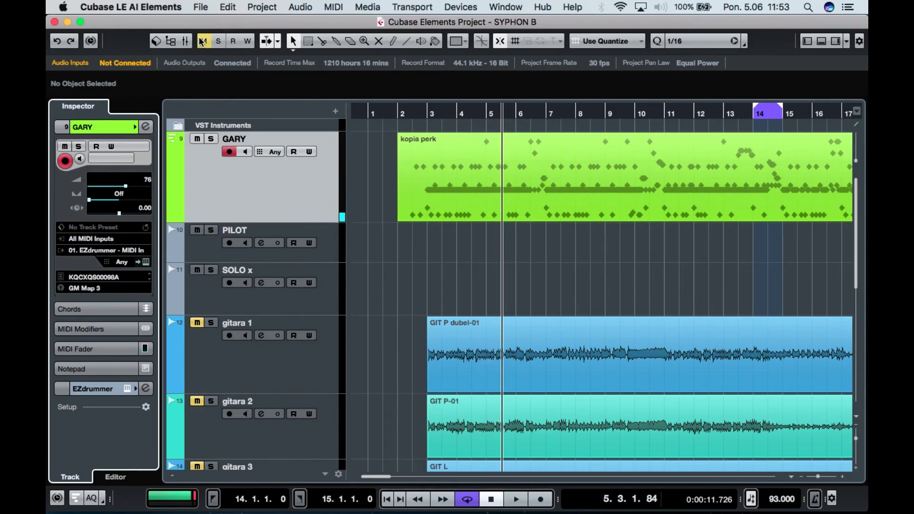
pyautogui.press('space')
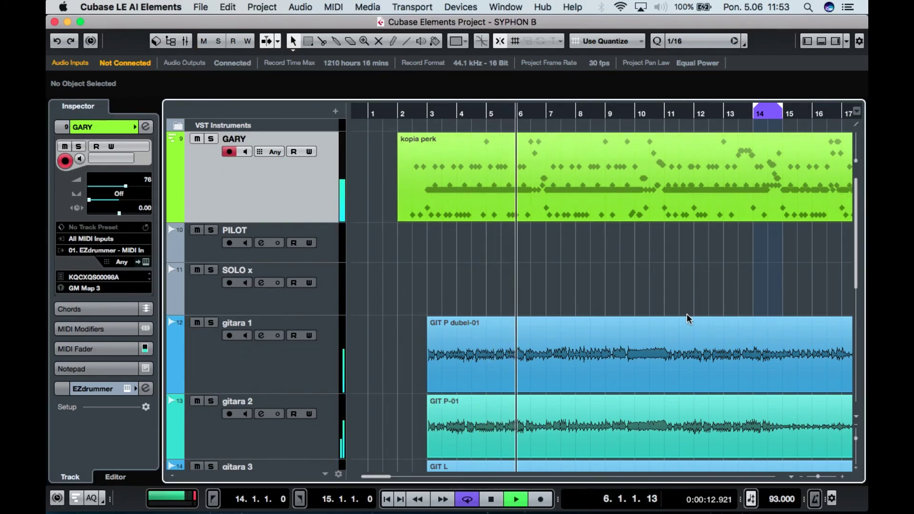
pyautogui.press('f')
pyautogui.click(665, 113)
pyautogui.press('f')
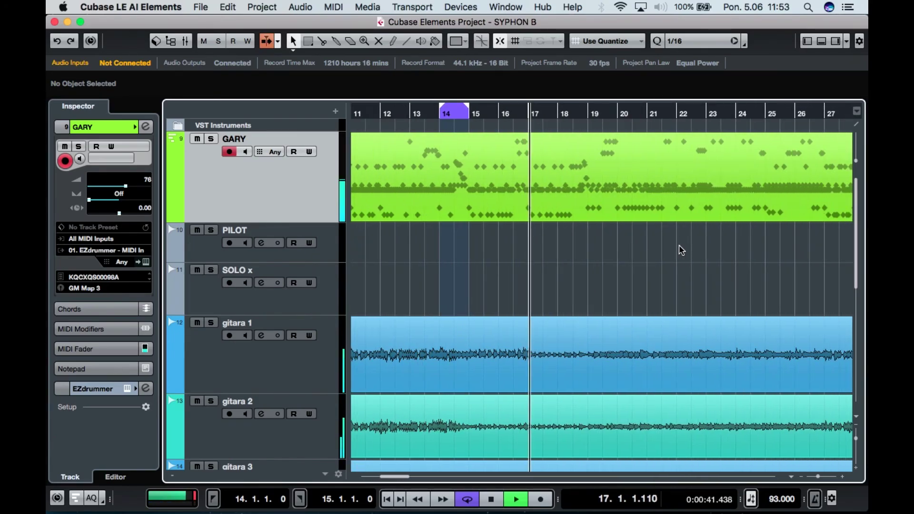
pyautogui.click(482, 113)
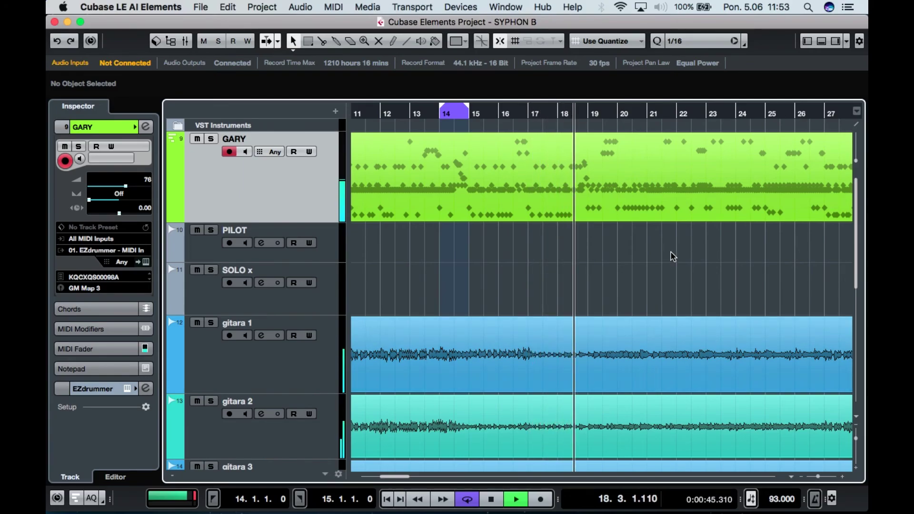
pyautogui.press('space')
# - Open kopia perk in the drum editor, select all KICK DRUM notes, listen to the mix and close the editor
pyautogui.hscroll(-10, 580, 274)
pyautogui.click(498, 186)
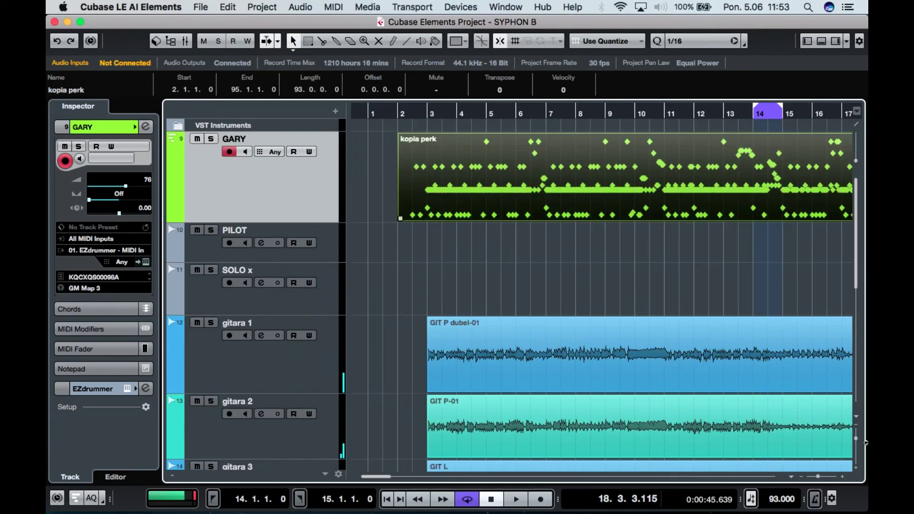
pyautogui.press('Return')
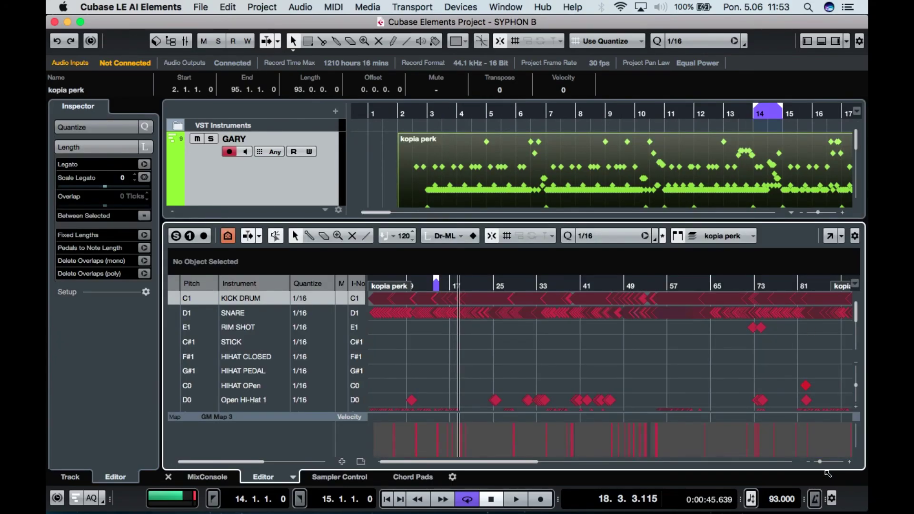
pyautogui.moveTo(819, 462); pyautogui.dragTo(818, 463)
pyautogui.moveTo(608, 302); pyautogui.dragTo(361, 300)
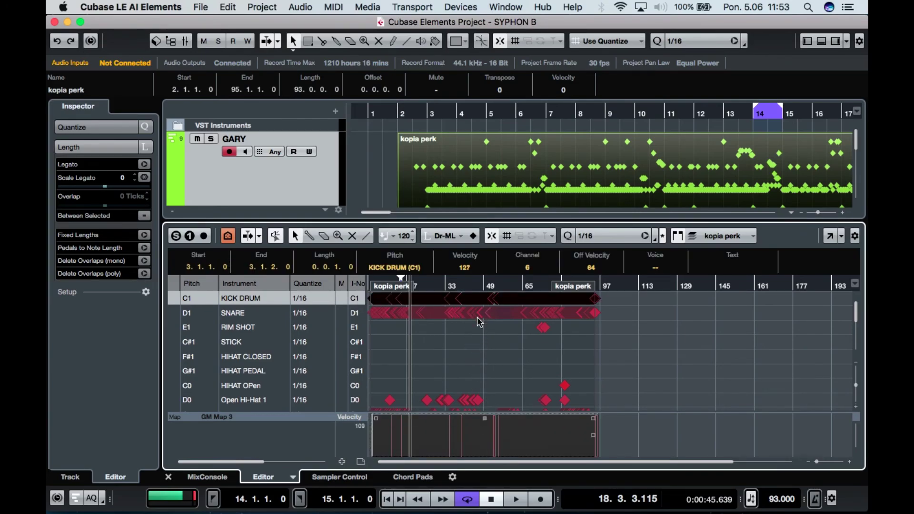
pyautogui.press('space')
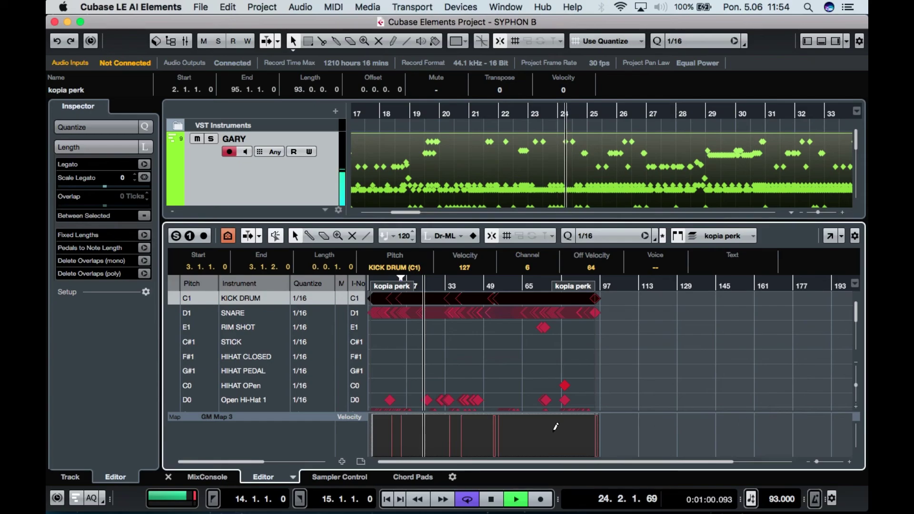
pyautogui.click(169, 476)
pyautogui.press('space')
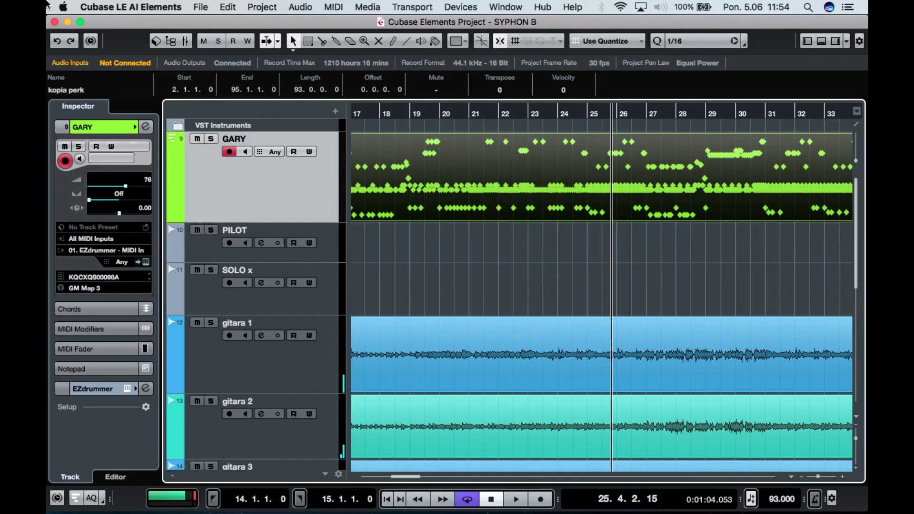
# - Save the SYPHON B project and quit the application
pyautogui.hscroll(-10, 511, 314)
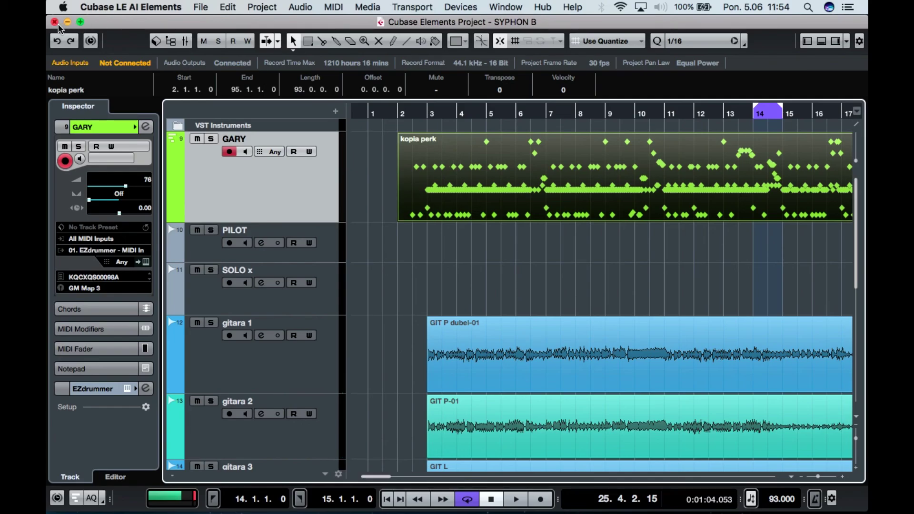
pyautogui.click(208, 9)
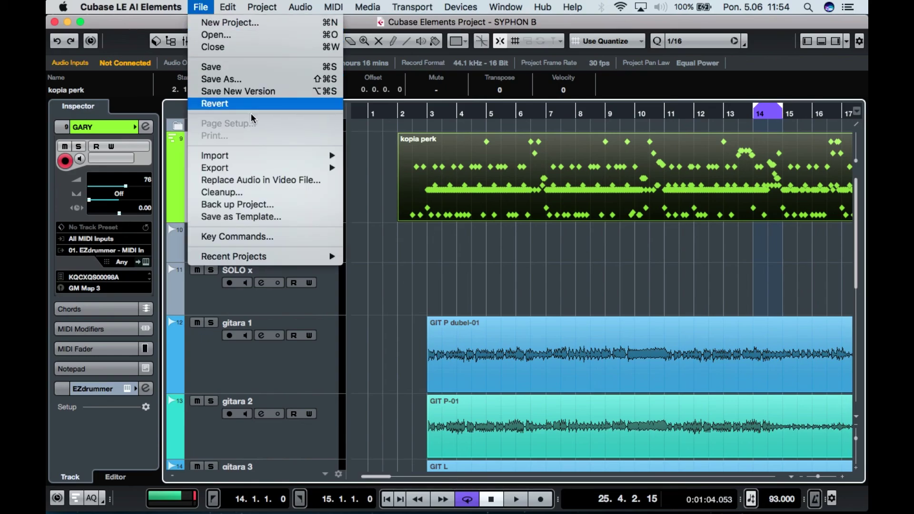
pyautogui.click(245, 68)
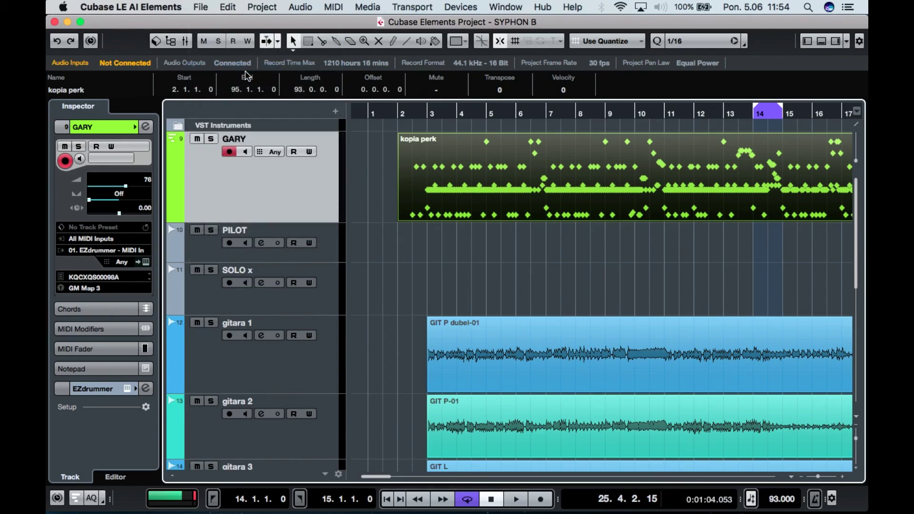
pyautogui.click(135, 8)
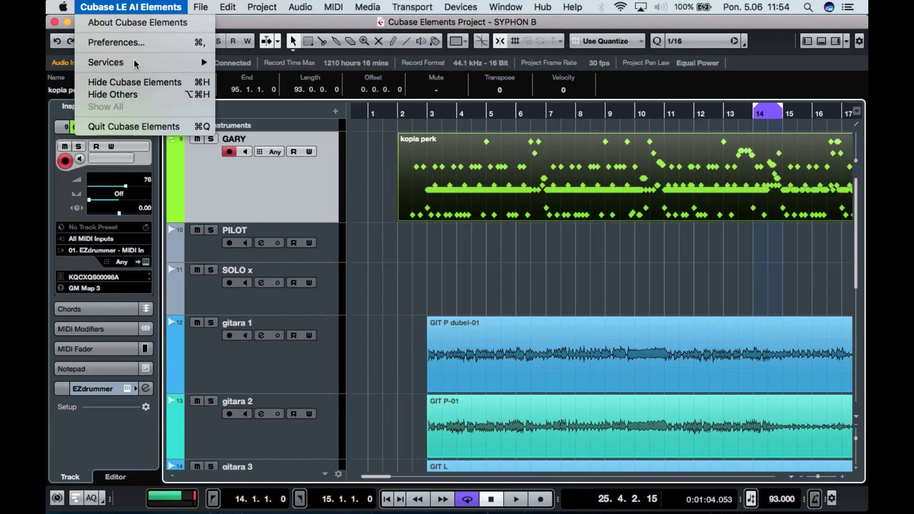
pyautogui.click(138, 126)
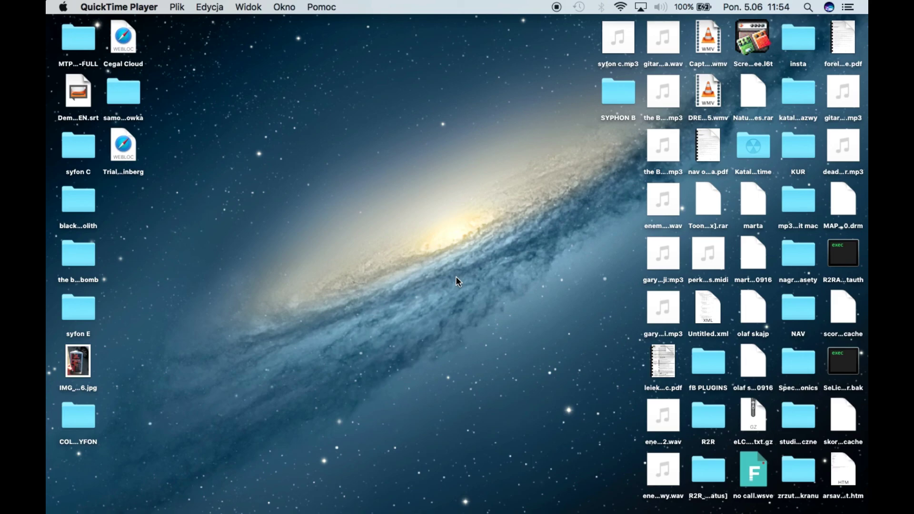
pyautogui.moveTo(483, 513)
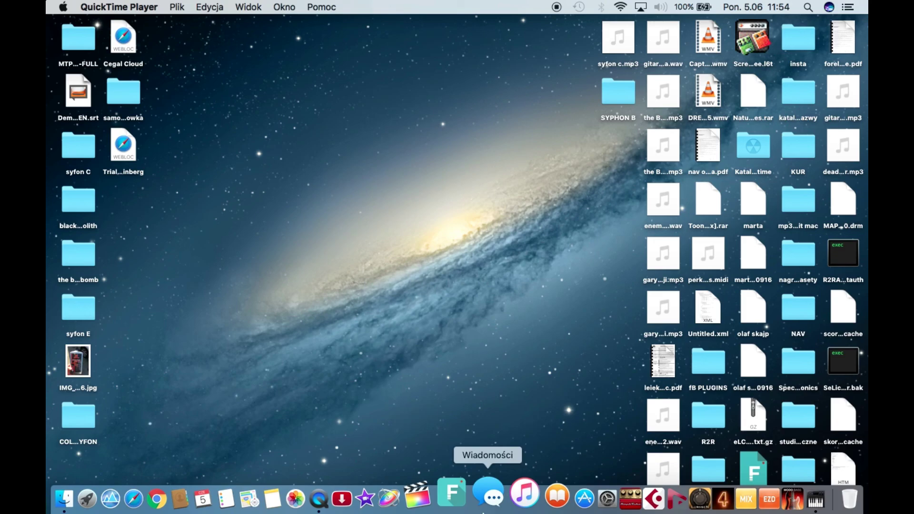